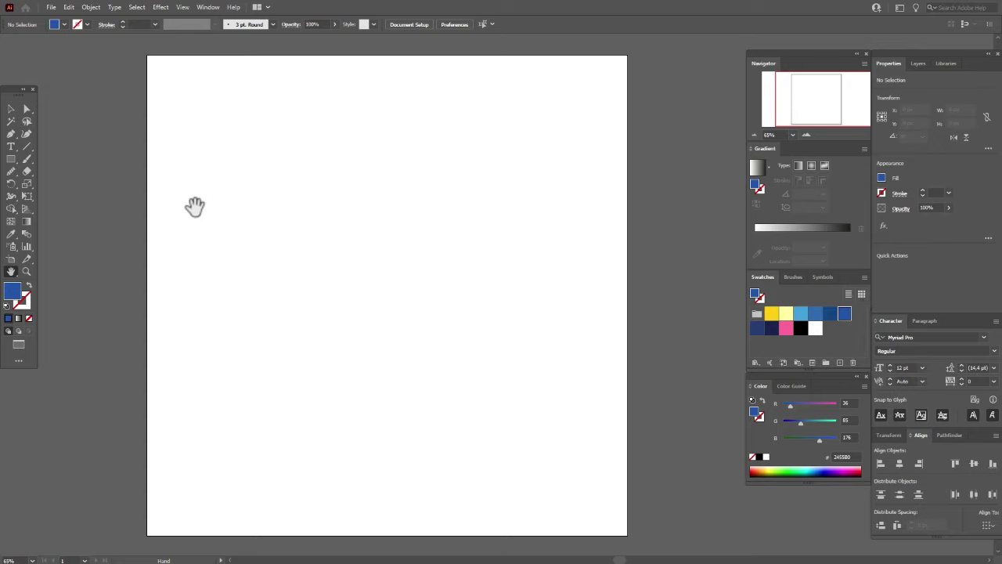
# Draw a 1000 × 1000 px blue square without stroke that covers the whole artboard, leaving it deselected
pyautogui.click(12, 159)
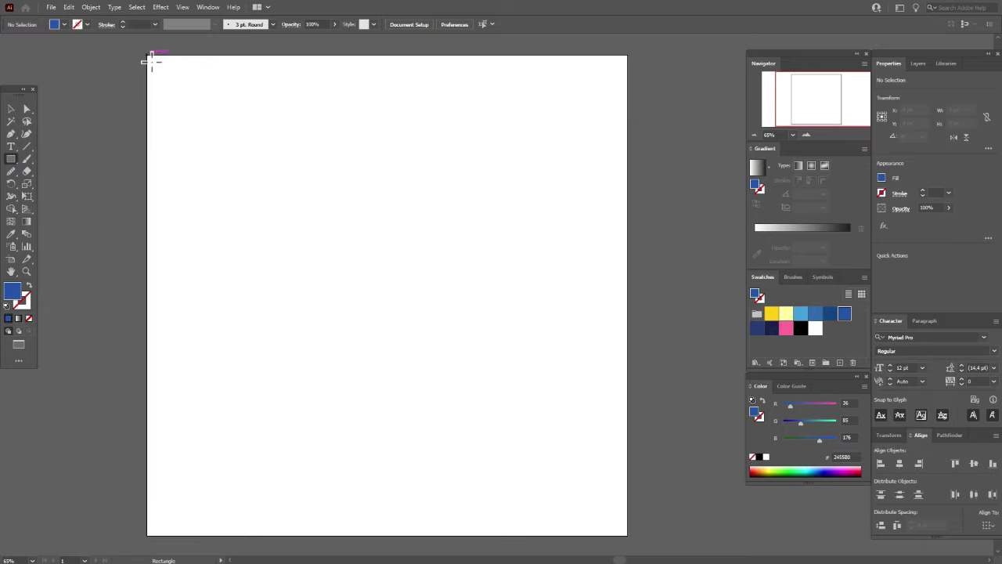
pyautogui.moveTo(152, 61)
pyautogui.mouseDown()
pyautogui.moveTo(418, 295)
pyautogui.moveTo(539, 420)
pyautogui.moveTo(619, 537)
pyautogui.mouseUp()
pyautogui.click(11, 109)
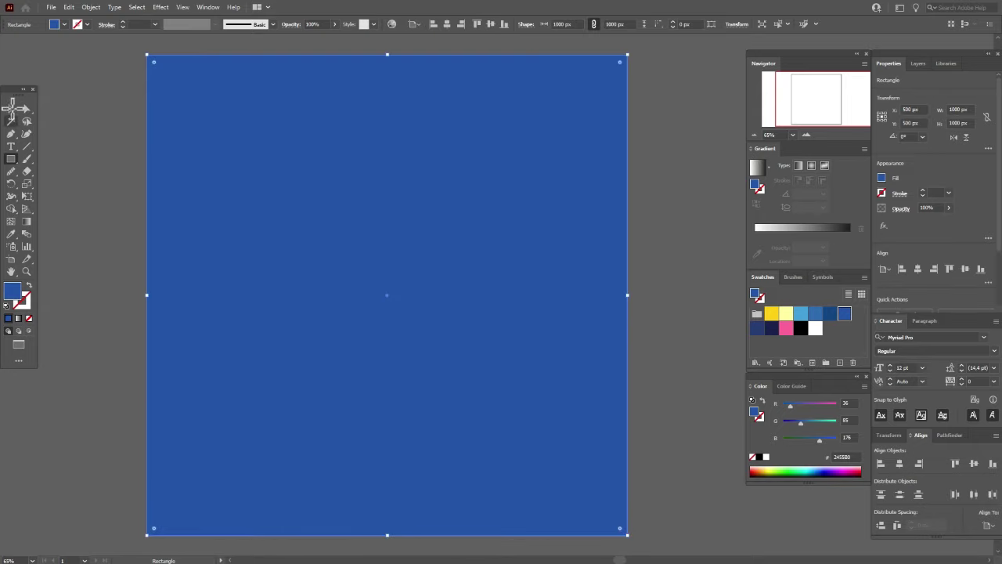
pyautogui.click(91, 138)
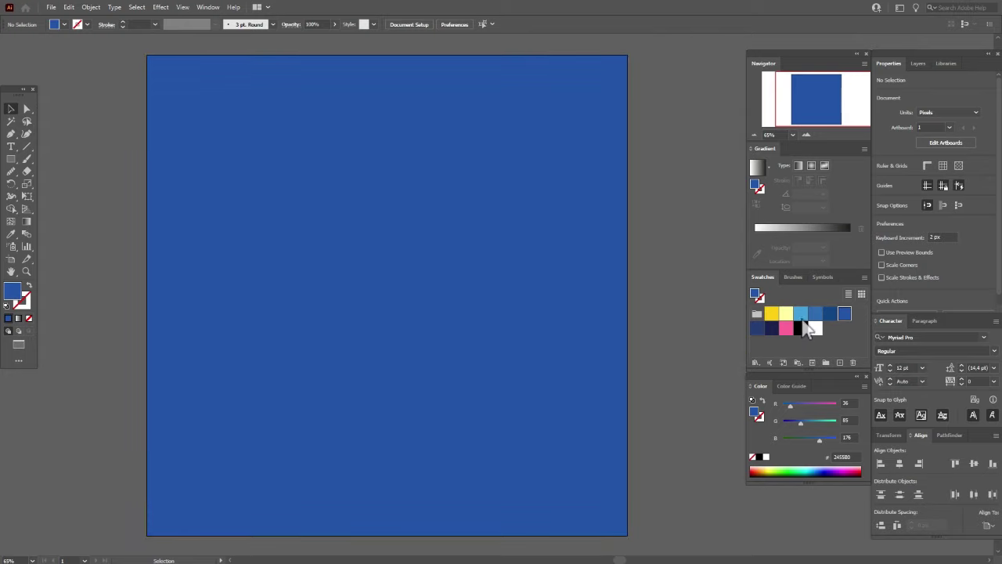
# Create a light blue 1000 × 200 px rectangle and align it with the artboard's lower edge
pyautogui.click(801, 314)
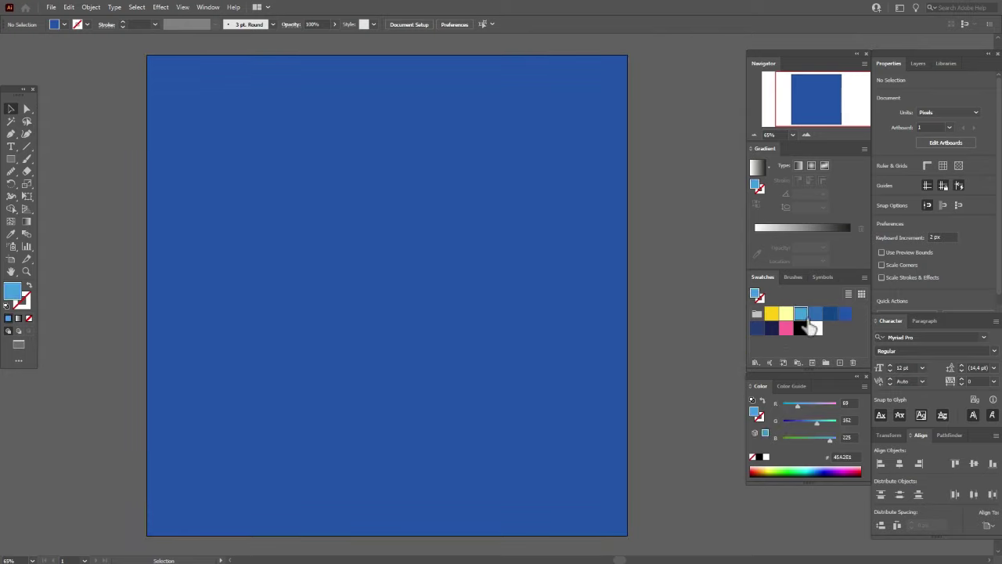
pyautogui.click(13, 162)
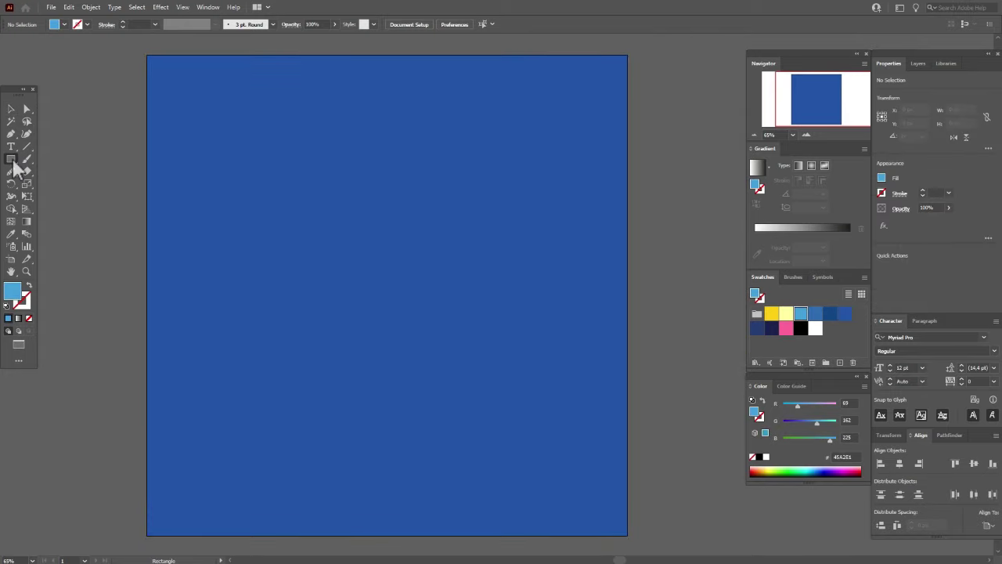
pyautogui.click(129, 276)
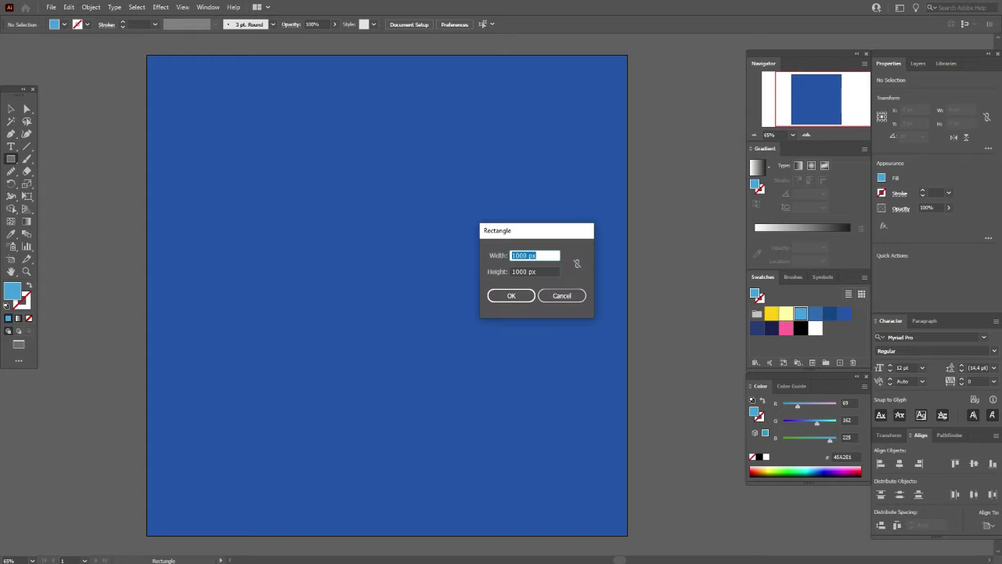
pyautogui.click(548, 274)
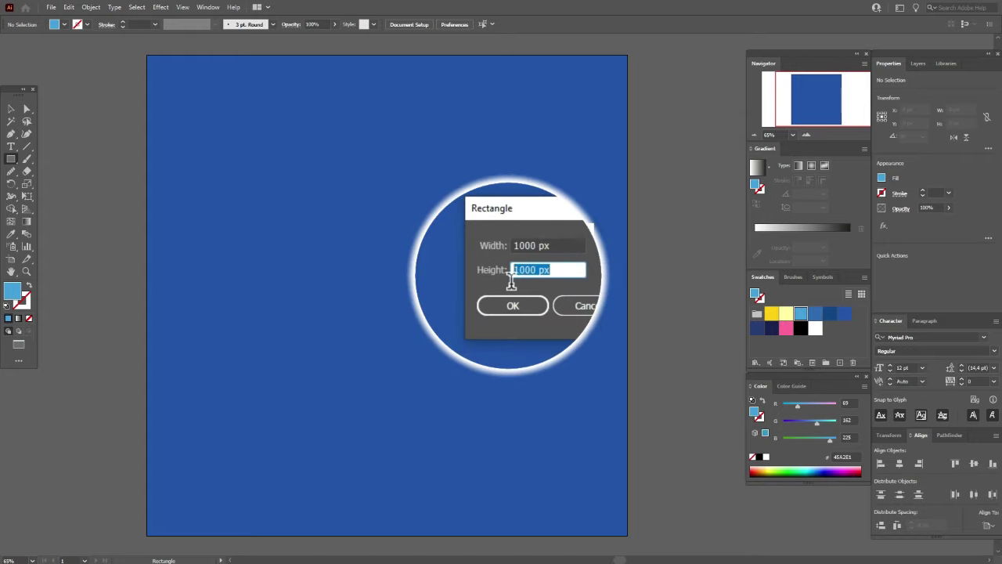
pyautogui.write('2')
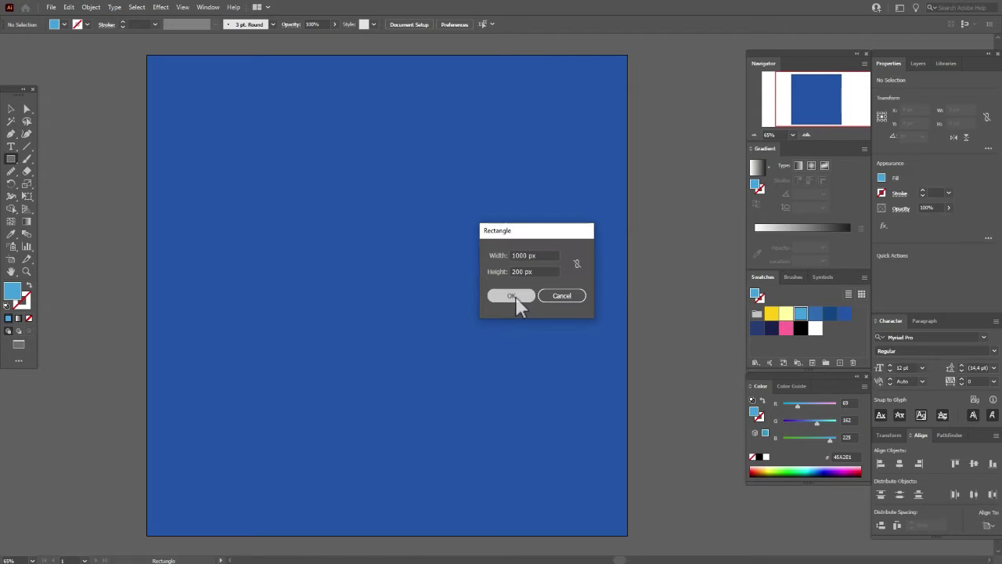
pyautogui.click(515, 296)
pyautogui.click(16, 106)
pyautogui.moveTo(272, 323); pyautogui.dragTo(298, 486)
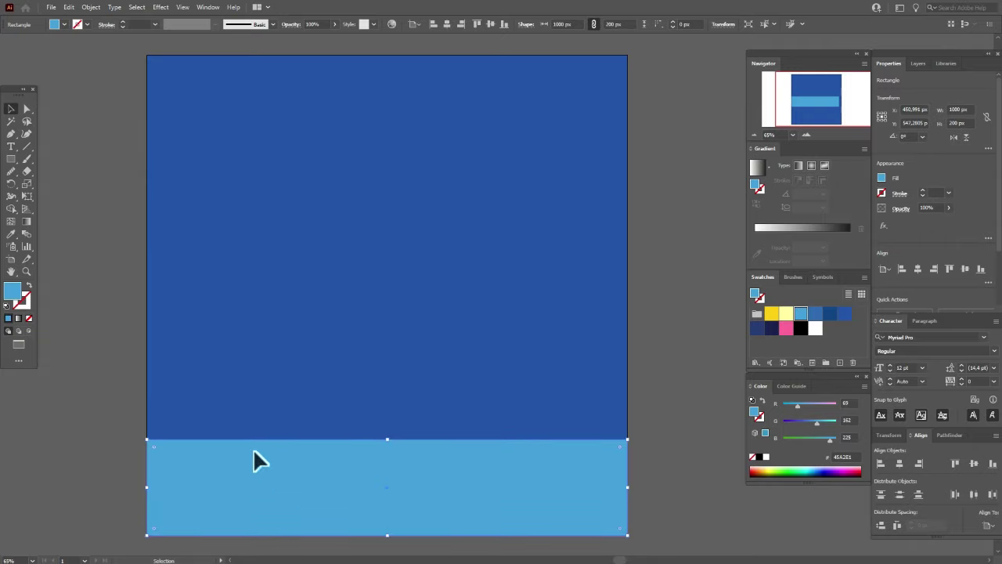
# Perspective-distort the light blue rectangle into a symmetrical trapezoid by narrowing its upper edge with Free Transform
pyautogui.click(26, 197)
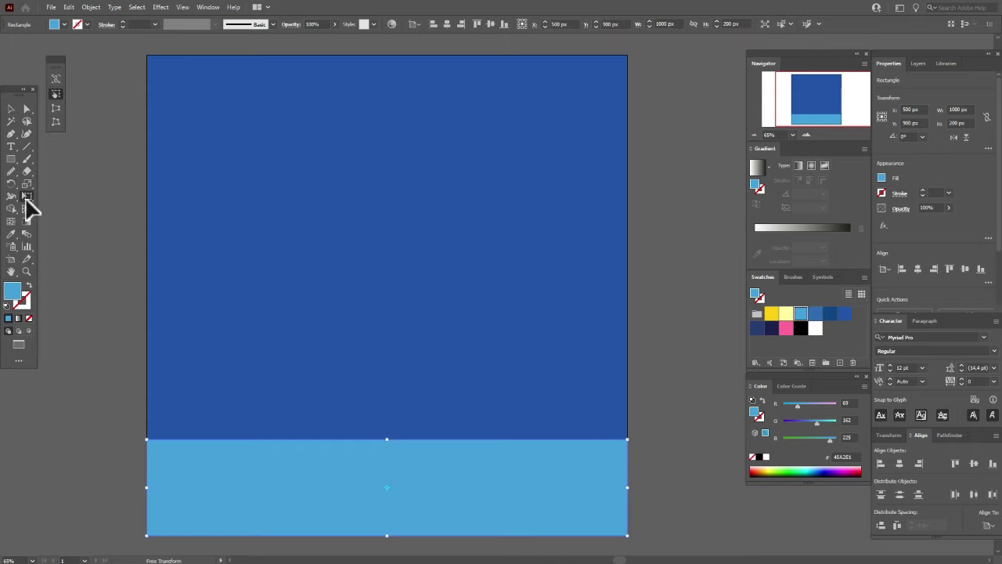
pyautogui.click(57, 108)
pyautogui.moveTo(149, 443); pyautogui.dragTo(204, 449)
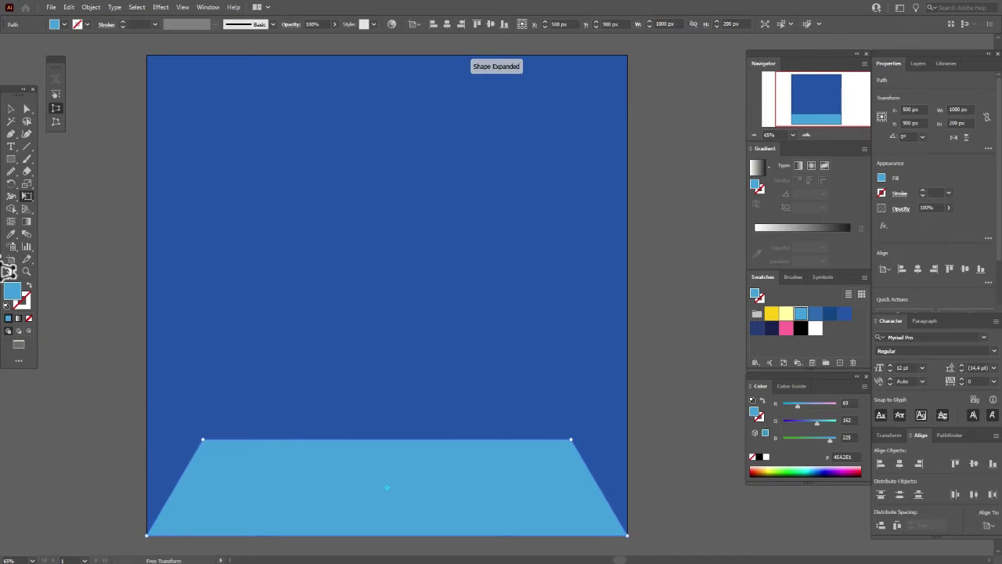
# Stretch the light blue trapezoid sideways past both artboard edges to about 1049 px wide
pyautogui.click(10, 109)
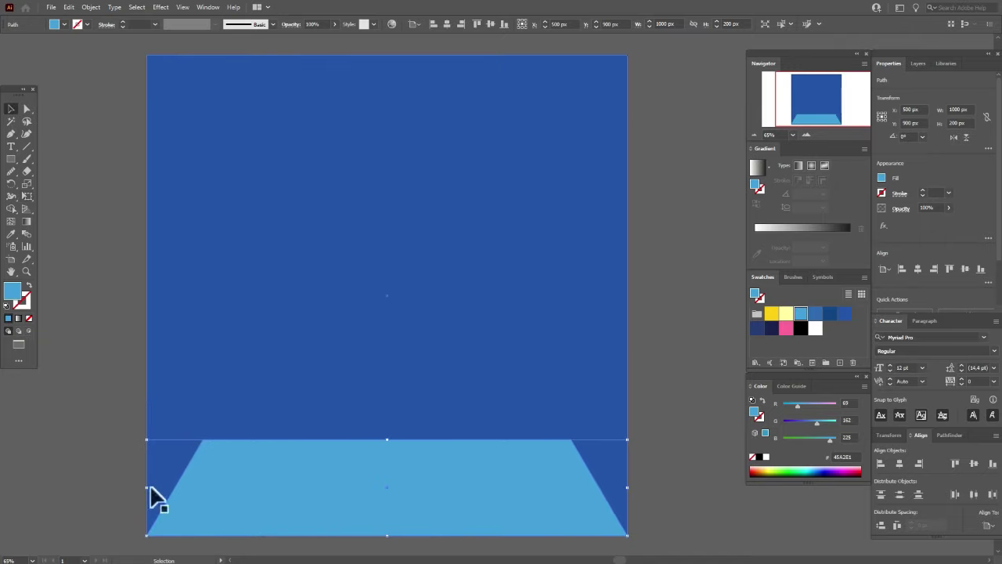
pyautogui.moveTo(149, 489); pyautogui.dragTo(137, 487)
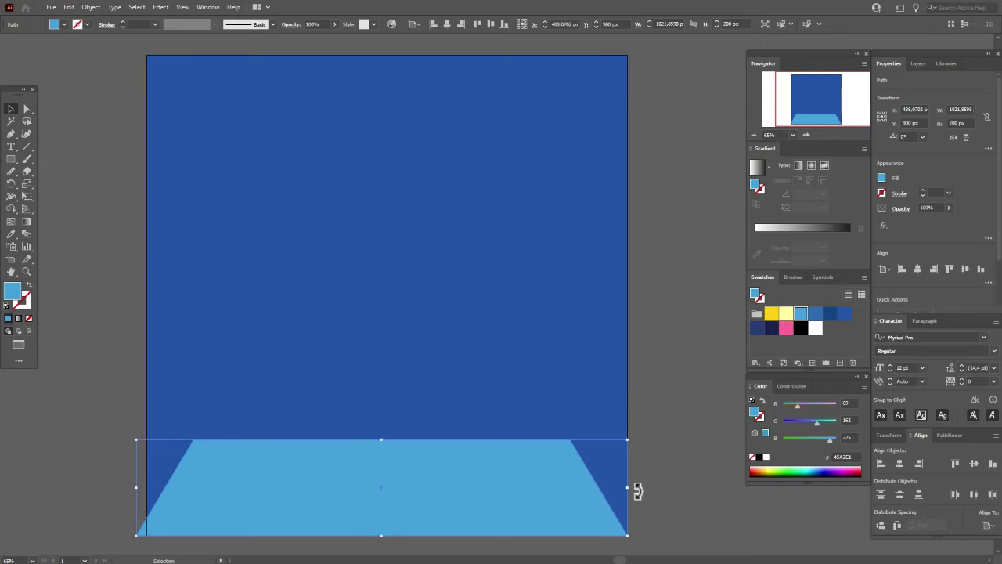
pyautogui.moveTo(637, 496); pyautogui.dragTo(648, 495)
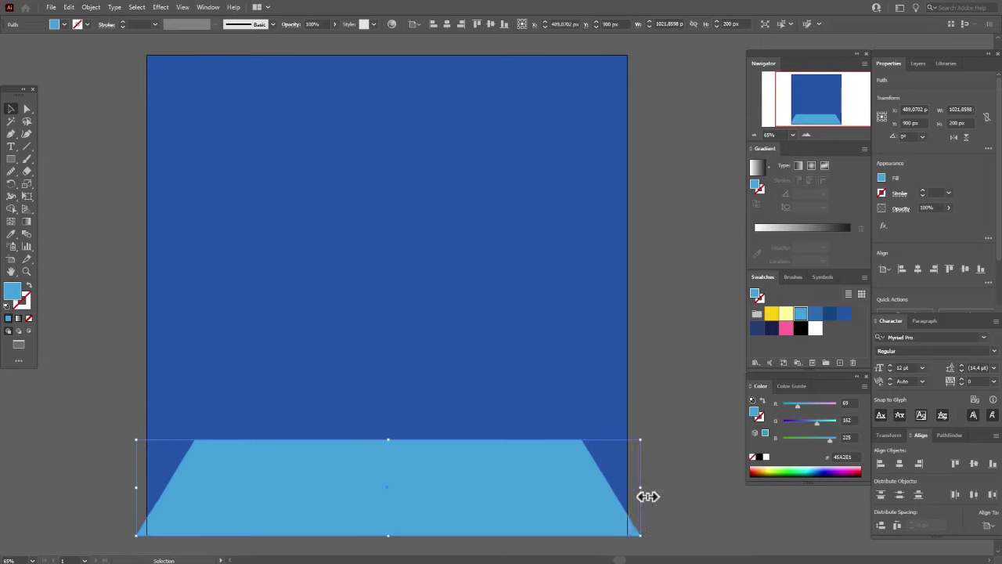
# Trim the trapezoid's two corners that overhang the blue background using the Shape Builder tool, and clear the selection
pyautogui.press('shift')
pyautogui.keyDown('shift'); pyautogui.click(580, 375); pyautogui.keyUp('shift')
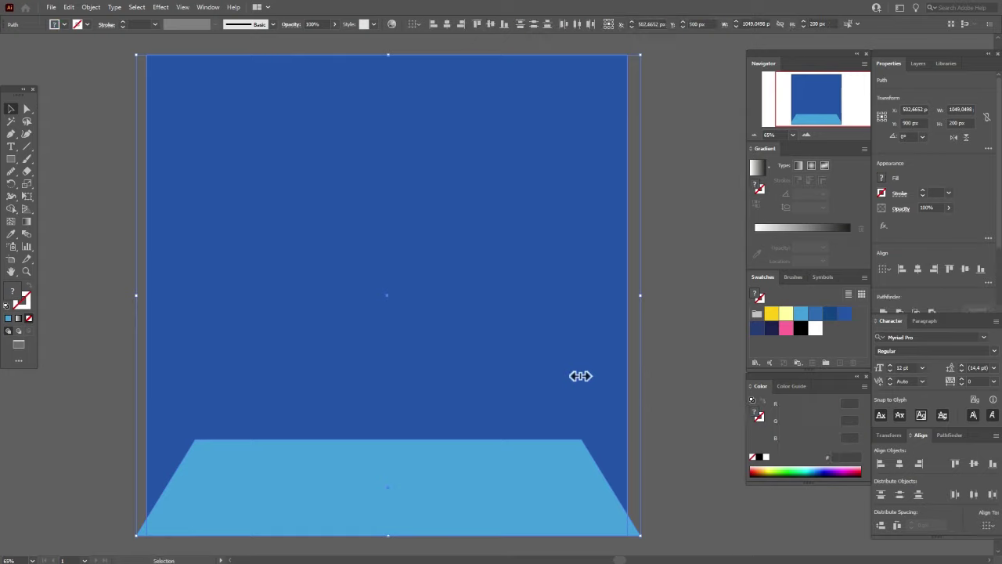
pyautogui.click(11, 210)
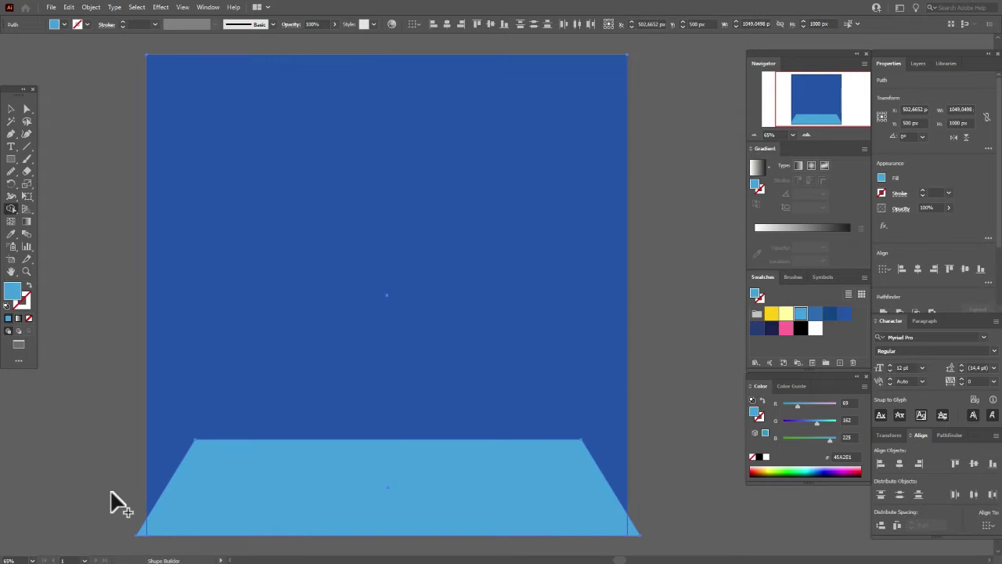
pyautogui.press('alt')
pyautogui.moveTo(141, 536); pyautogui.dragTo(629, 537)
pyautogui.click(11, 109)
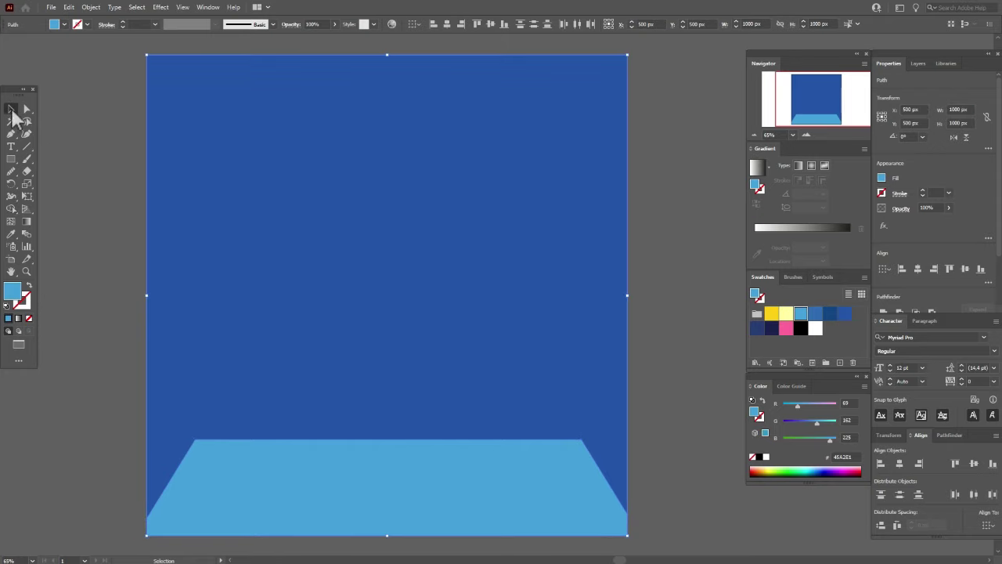
pyautogui.click(89, 168)
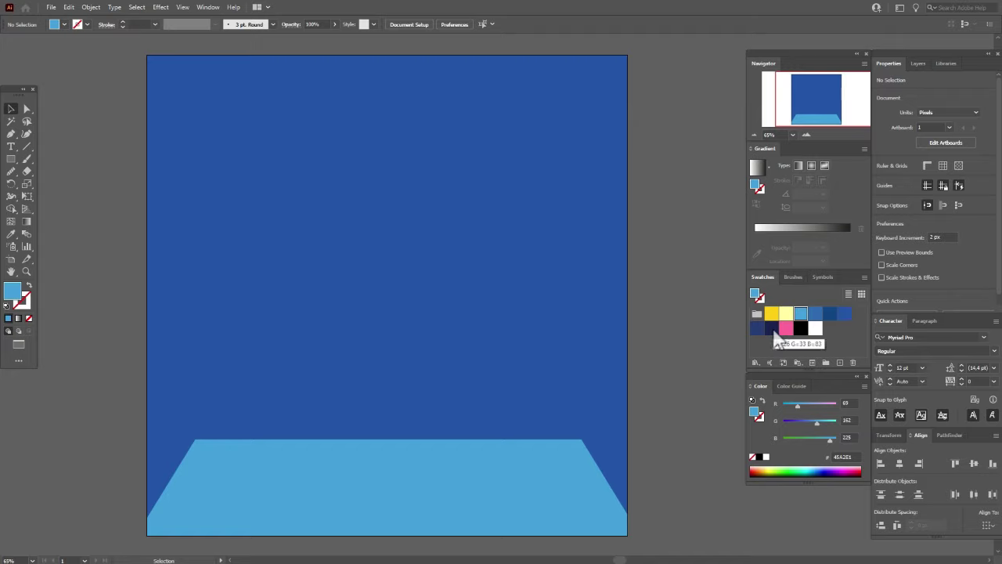
# Draw a dark navy strip, about 1000 × 18 px, across the artboard's lower edge and nudge it up slightly
pyautogui.click(772, 328)
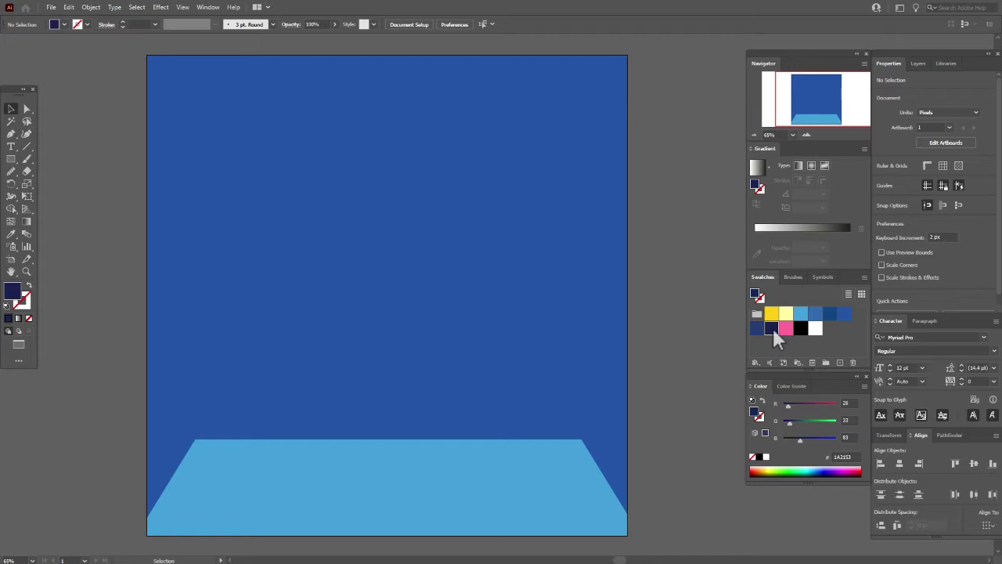
pyautogui.click(12, 160)
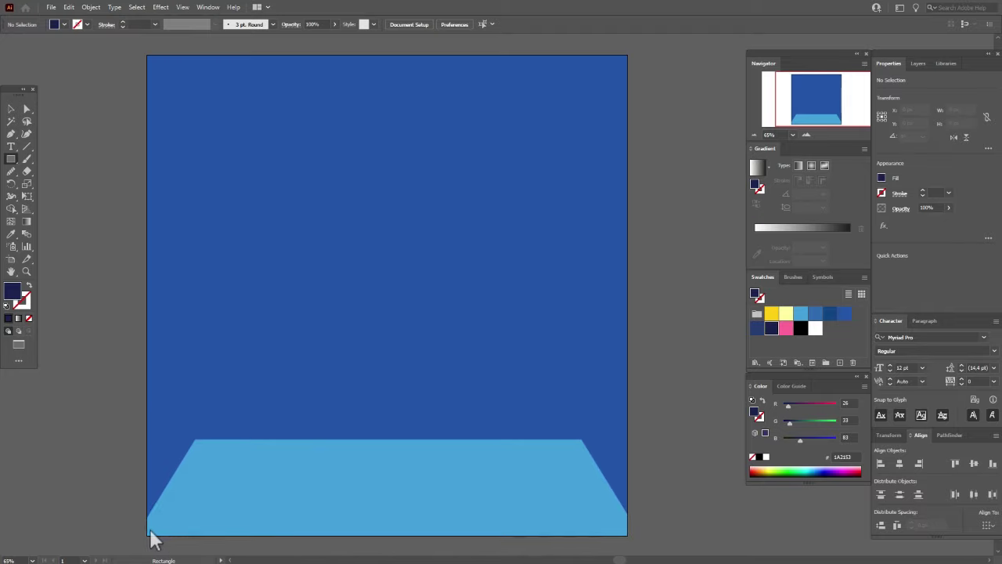
pyautogui.moveTo(148, 532); pyautogui.dragTo(633, 543)
pyautogui.press('Up')
pyautogui.press('Up')
pyautogui.press('Up')
pyautogui.press('Up')
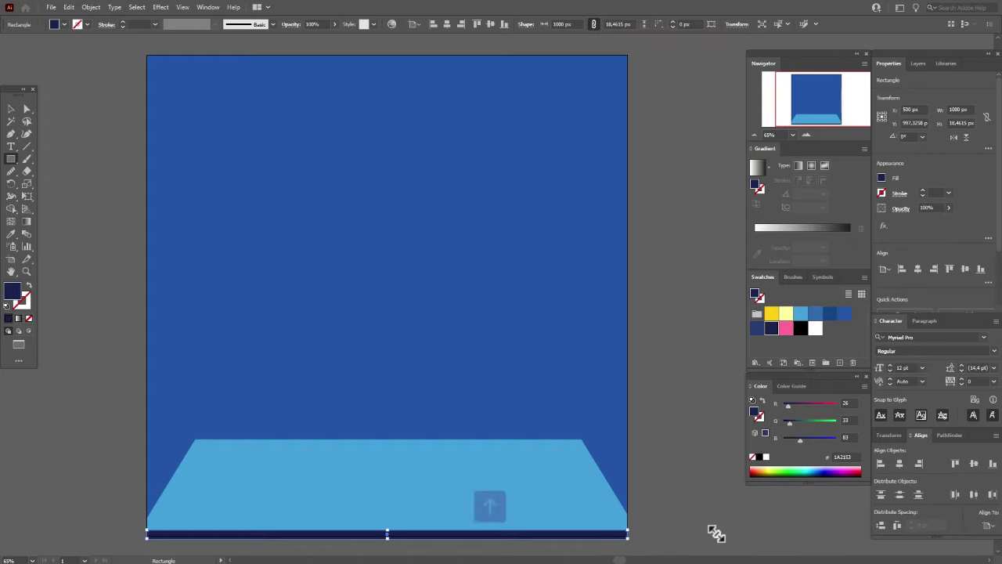
pyautogui.click(11, 109)
pyautogui.click(70, 156)
pyautogui.click(70, 156)
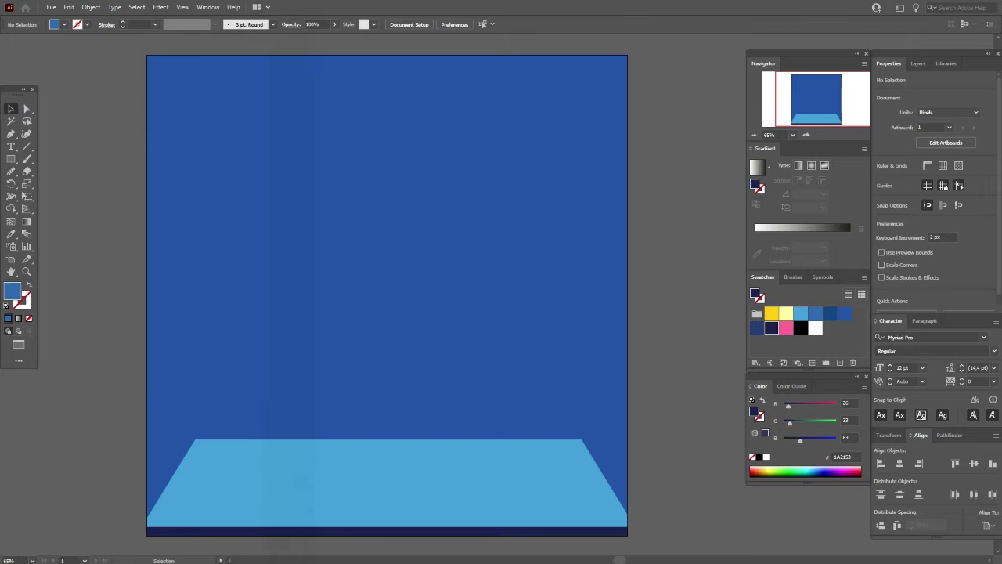
# Create a medium blue (316BBA) 207 × 938 px rectangle and place it in the artboard's lower-left corner
pyautogui.click(814, 313)
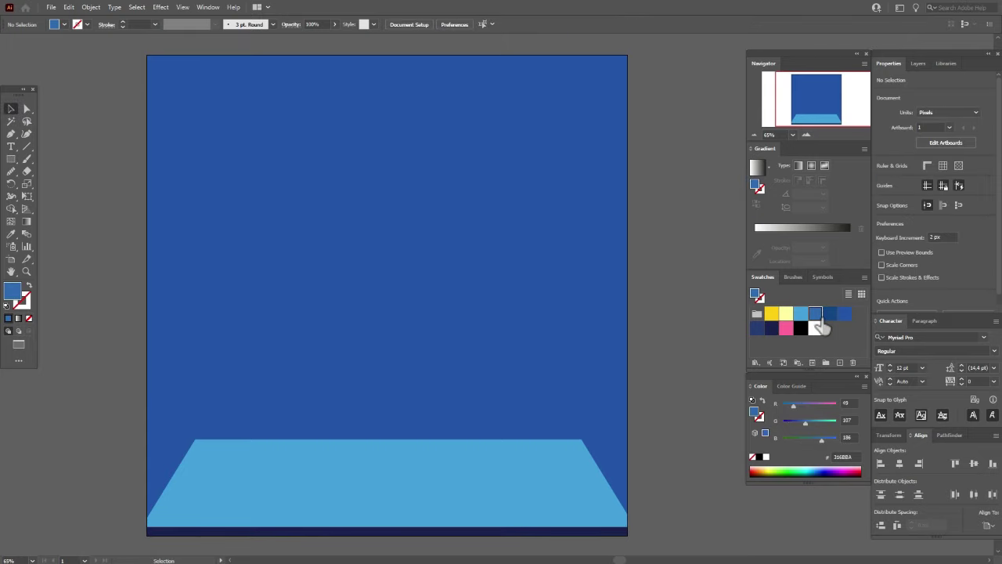
pyautogui.click(16, 161)
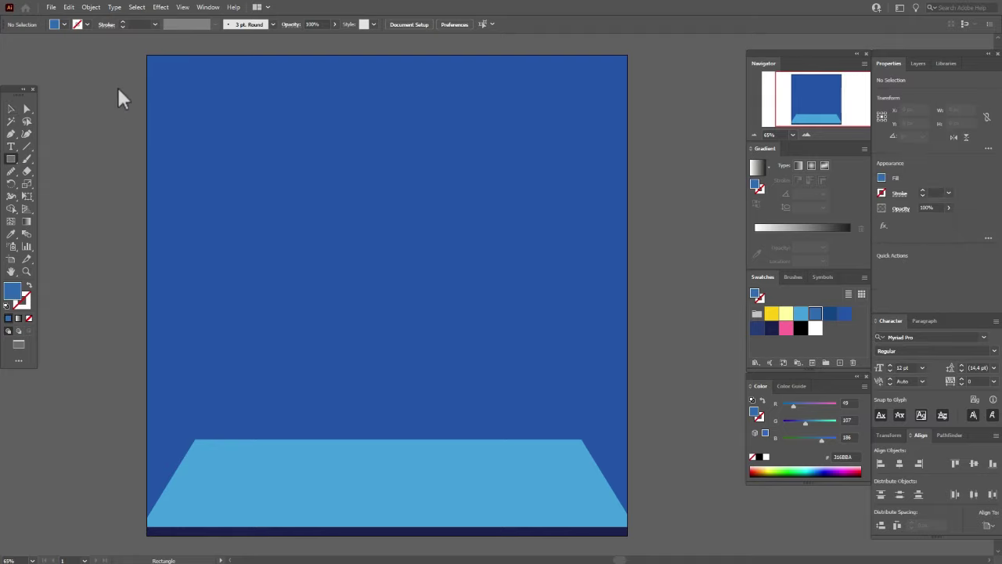
pyautogui.click(136, 162)
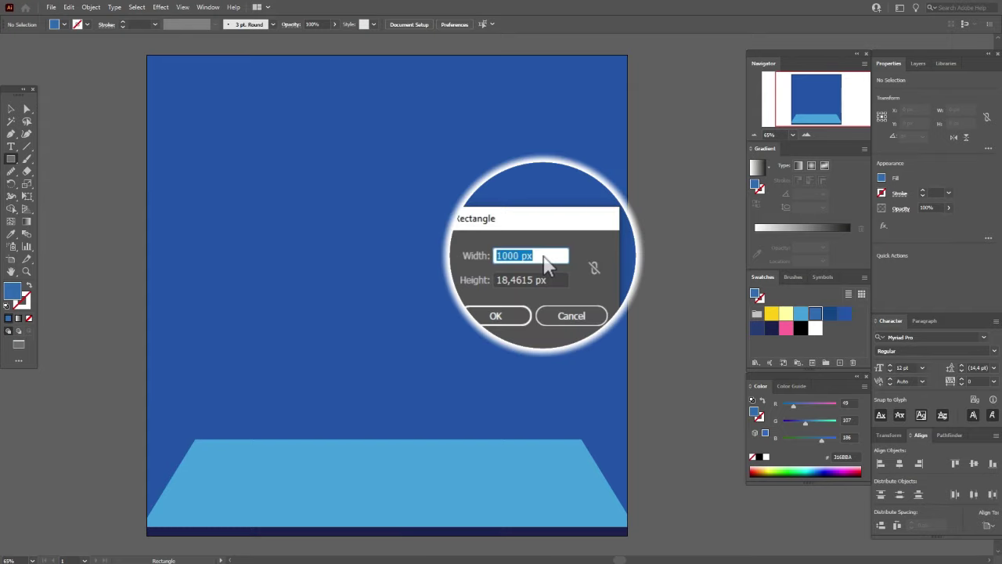
pyautogui.write('207')
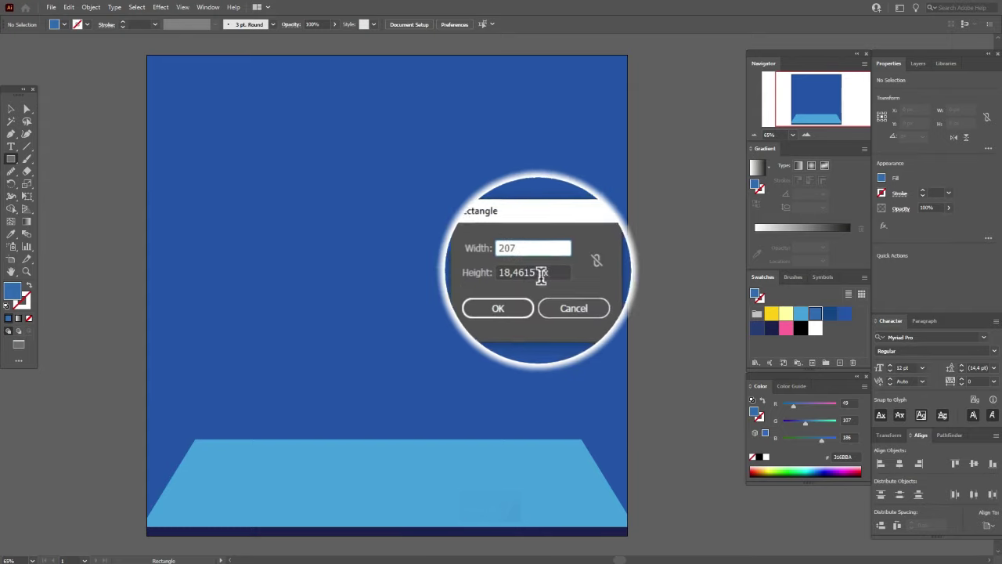
pyautogui.press('Tab')
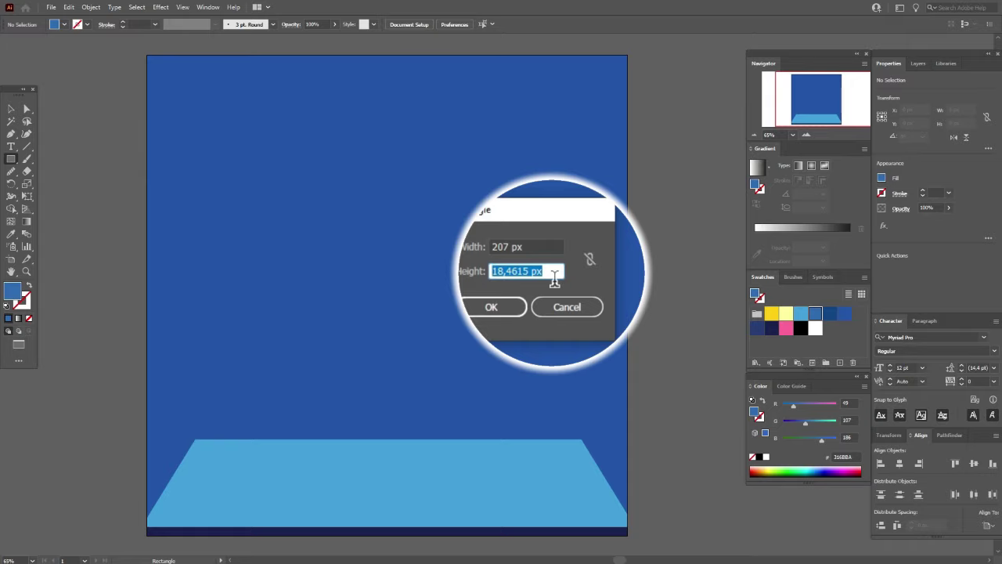
pyautogui.write('938')
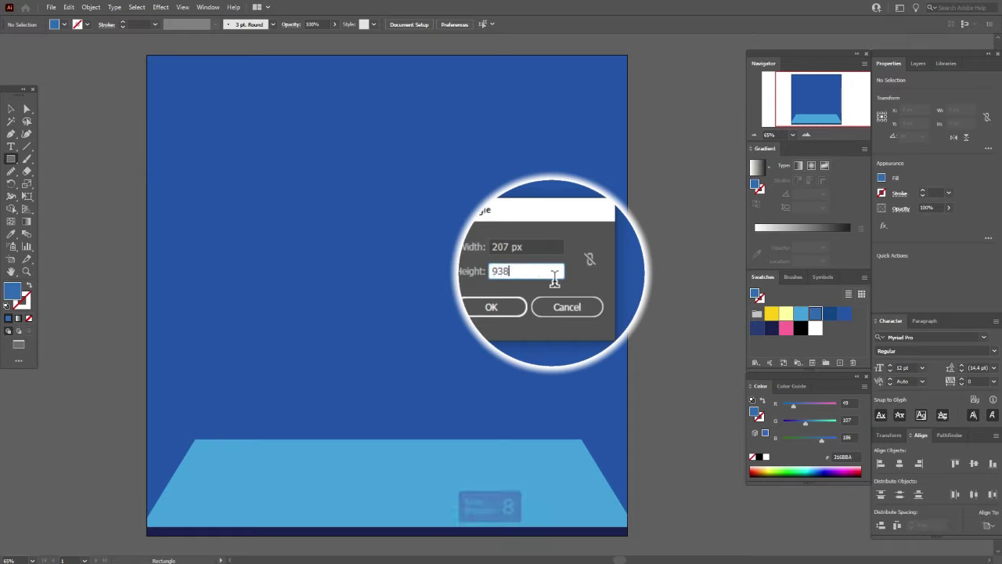
pyautogui.click(520, 296)
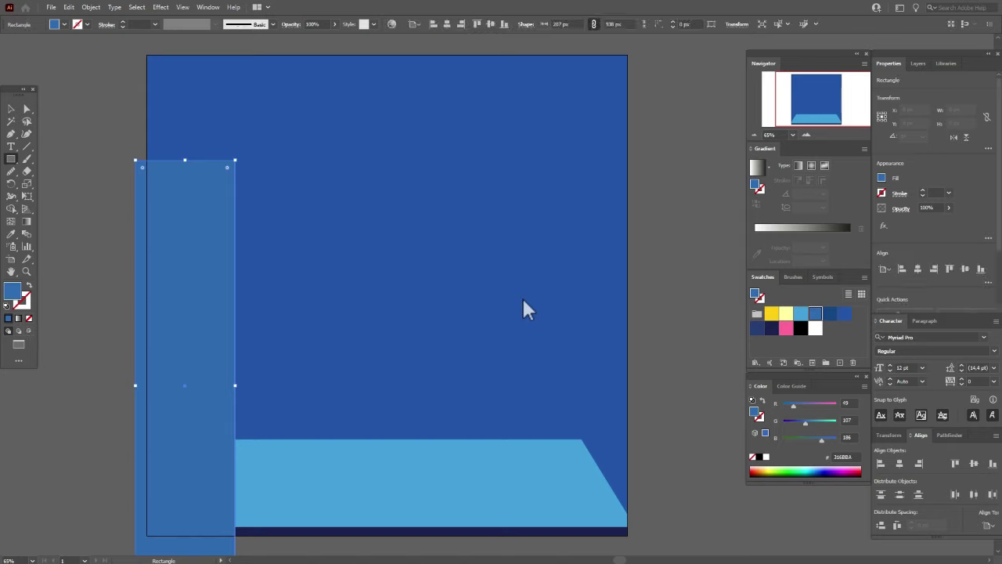
pyautogui.click(11, 109)
pyautogui.moveTo(162, 302); pyautogui.dragTo(172, 226)
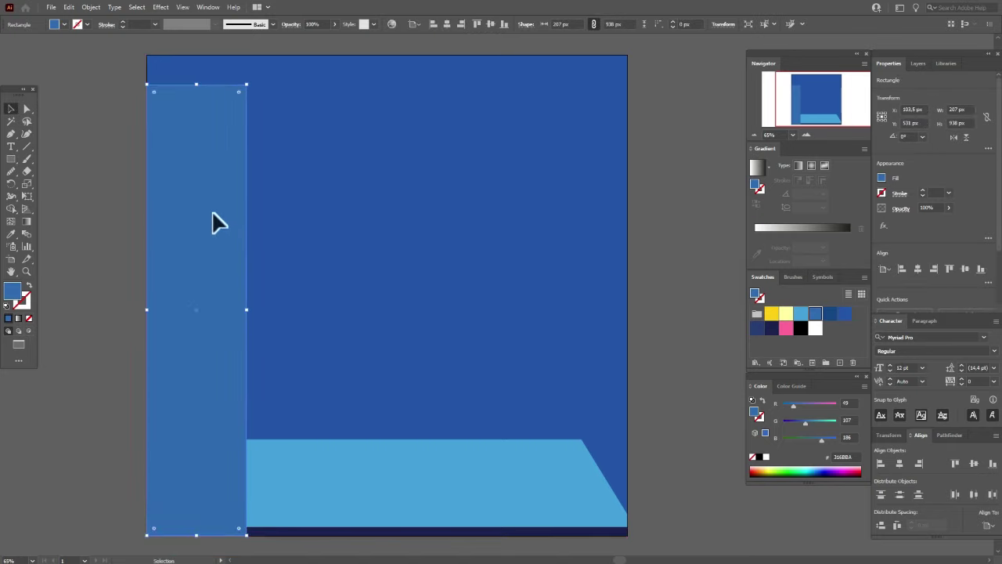
# Send the tall rectangle together with the blue background to the back, behind the light blue floor, and deselect
pyautogui.click(227, 127)
pyautogui.rightClick(228, 127)
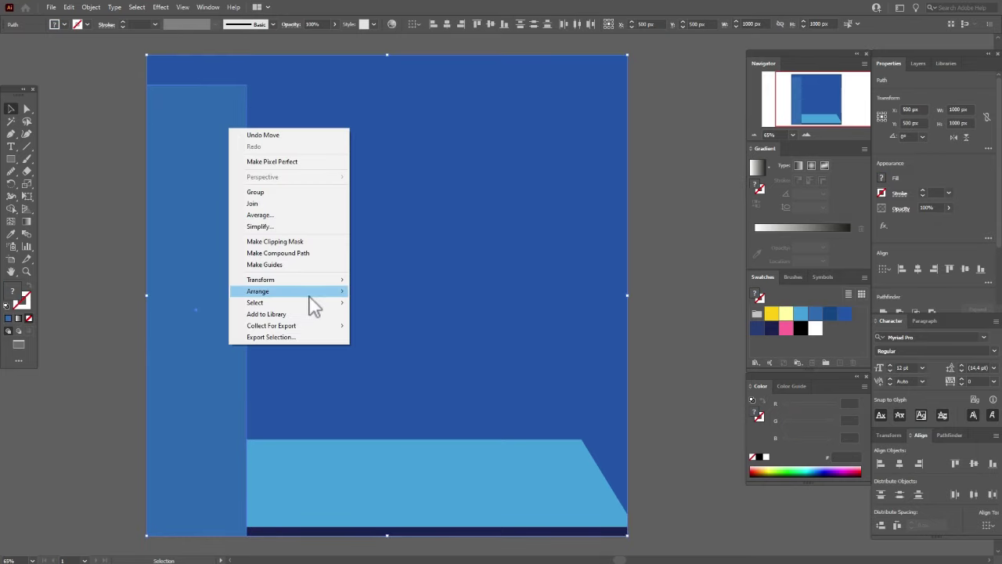
pyautogui.moveTo(310, 293)
pyautogui.click(413, 326)
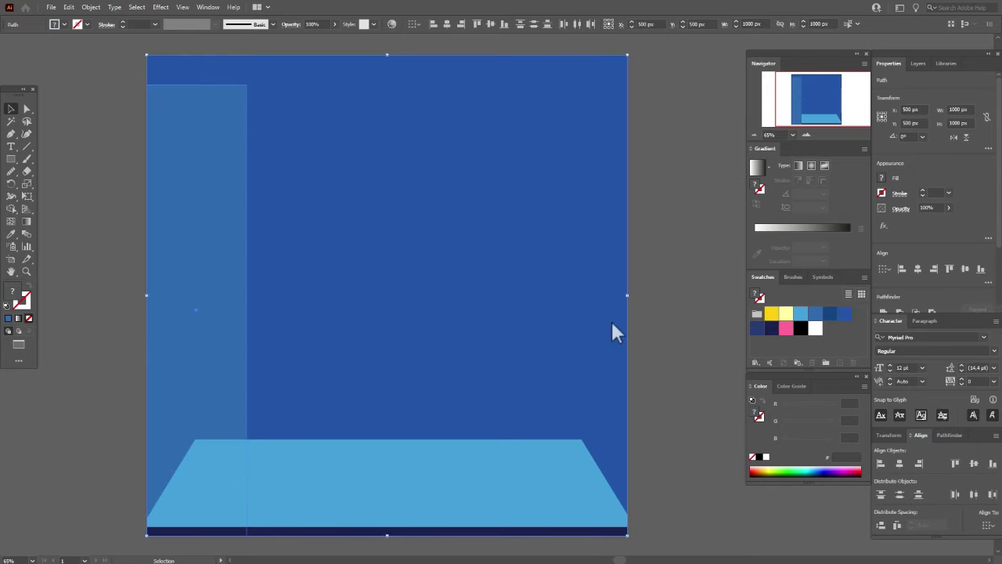
pyautogui.click(654, 309)
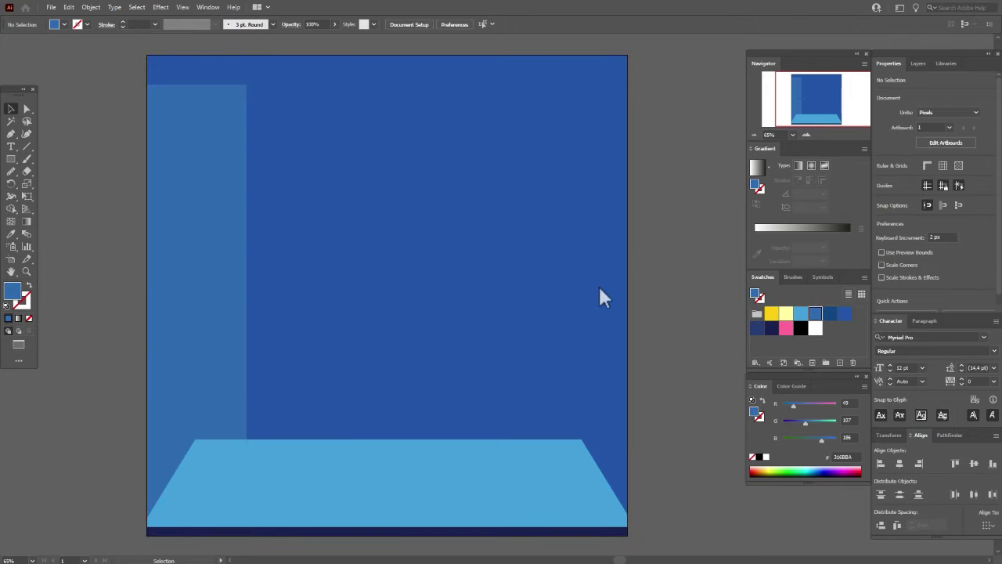
# Duplicate the tall blue rectangle in front and offset the copy about 20 px left and 47 px down
pyautogui.click(194, 208)
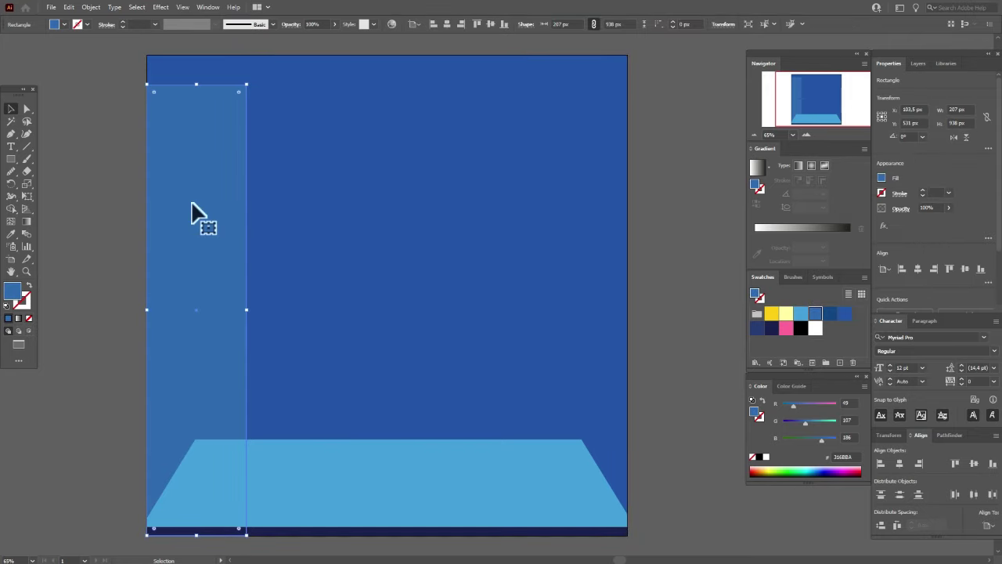
pyautogui.hotkey('ctrl', 'c')
pyautogui.hotkey('ctrl', 'f')
pyautogui.moveTo(218, 166); pyautogui.dragTo(208, 188)
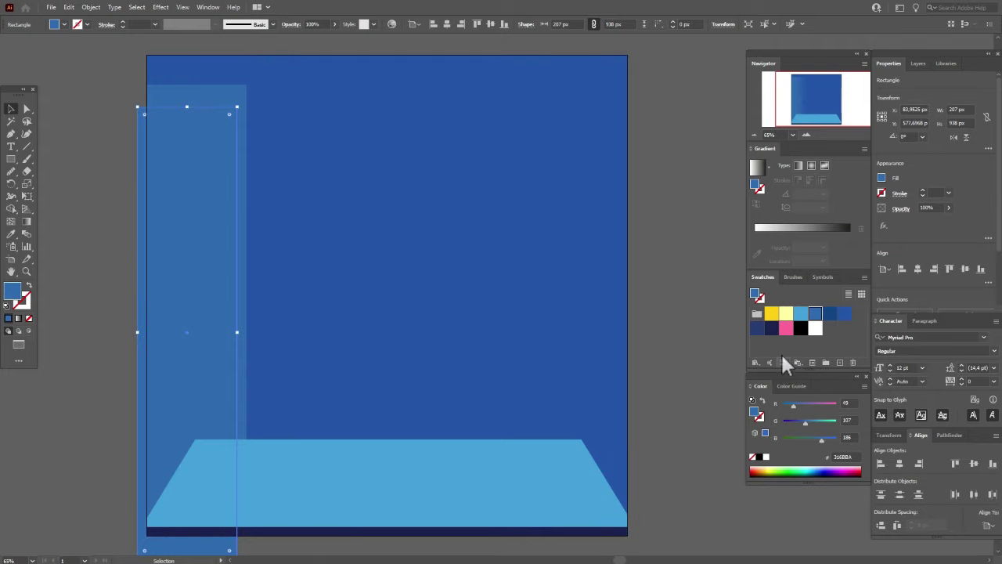
# Fill the copied tall rectangle with dark navy (1A2153) and move it up about 25 px
pyautogui.click(773, 329)
pyautogui.moveTo(197, 251); pyautogui.dragTo(196, 238)
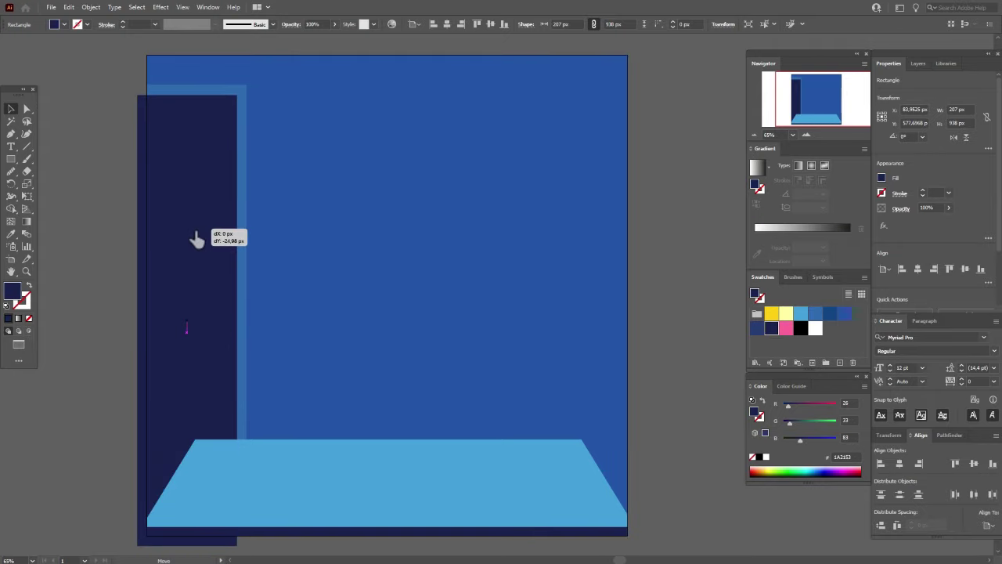
pyautogui.moveTo(196, 239); pyautogui.dragTo(196, 239)
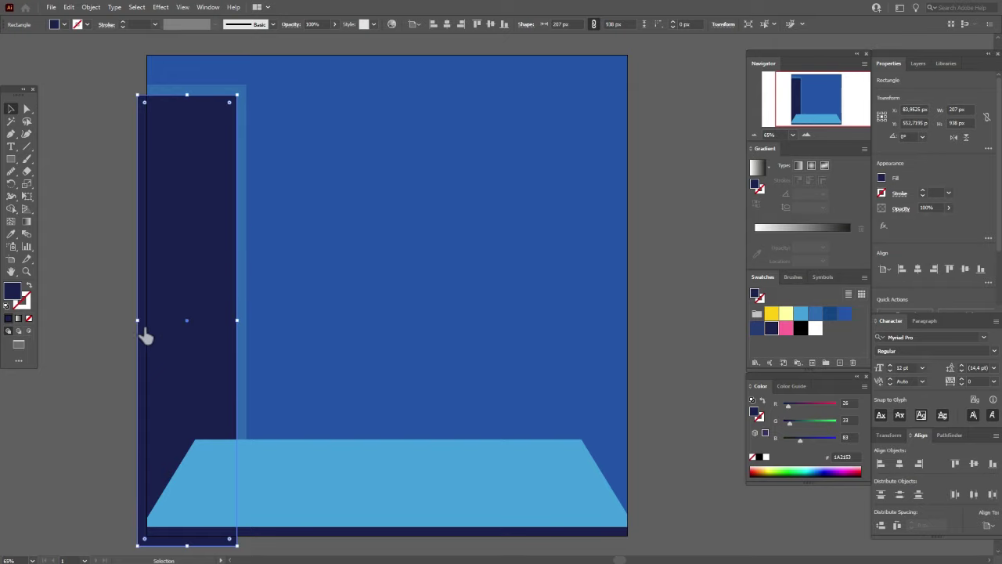
# Trim the navy rectangle to the artboard's left and lower edges, making it about 189 × 917 px, and deselect it
pyautogui.moveTo(143, 324); pyautogui.dragTo(147, 325)
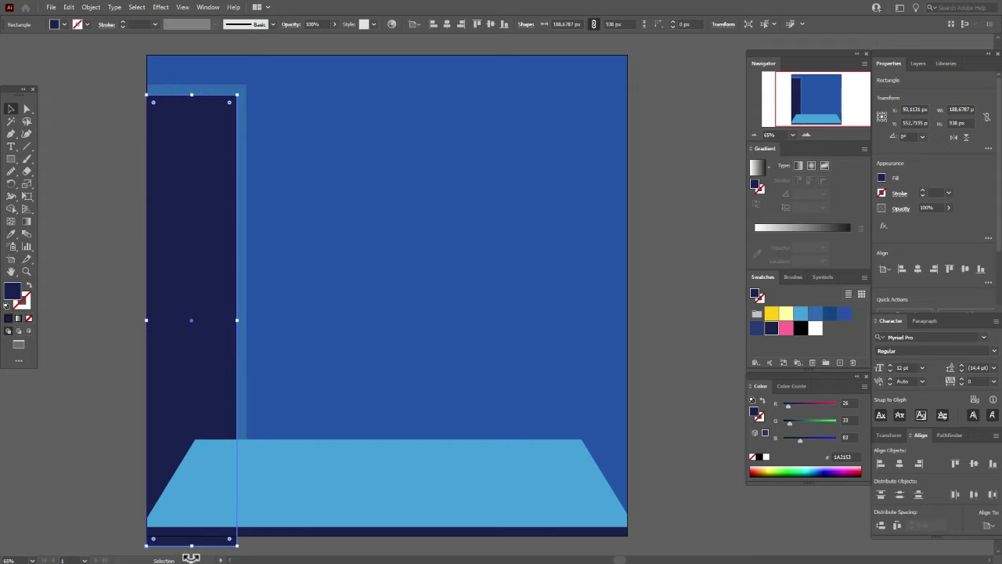
pyautogui.moveTo(197, 553); pyautogui.dragTo(197, 540)
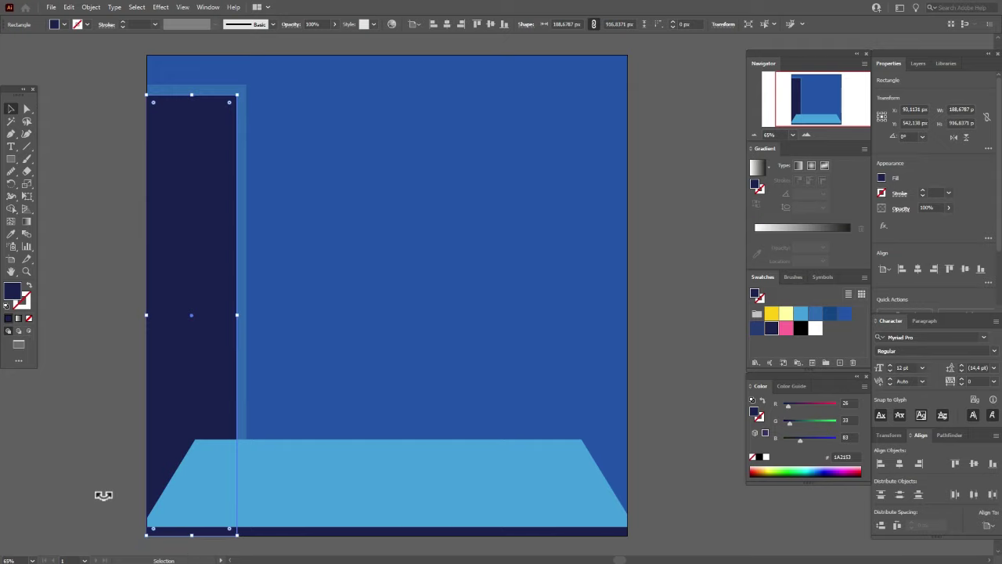
pyautogui.click(103, 494)
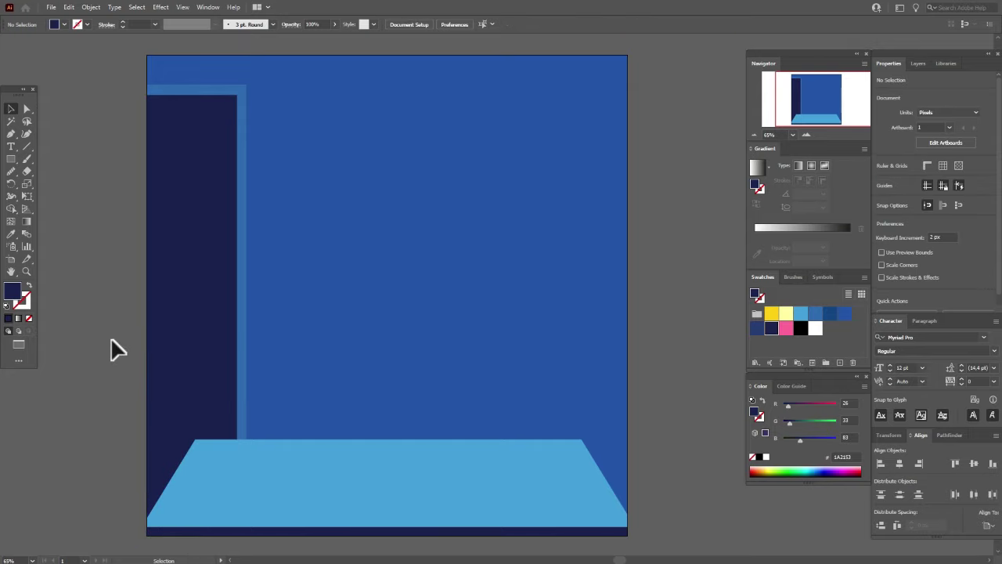
# Sample the frame's medium blue (316BBA) and draw a shelf about 199 × 22 px across the upper part of the navy panel
pyautogui.click(11, 233)
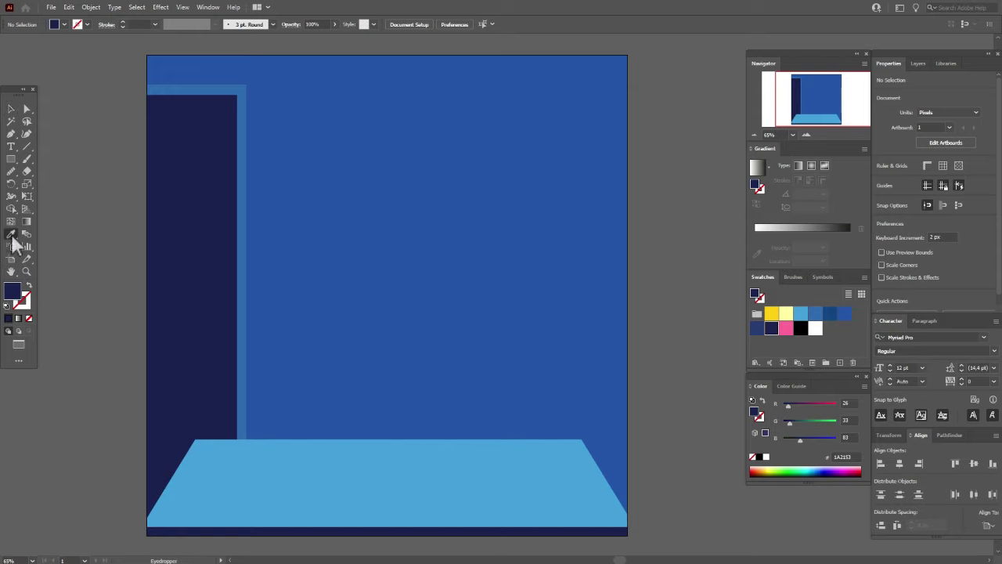
pyautogui.click(199, 91)
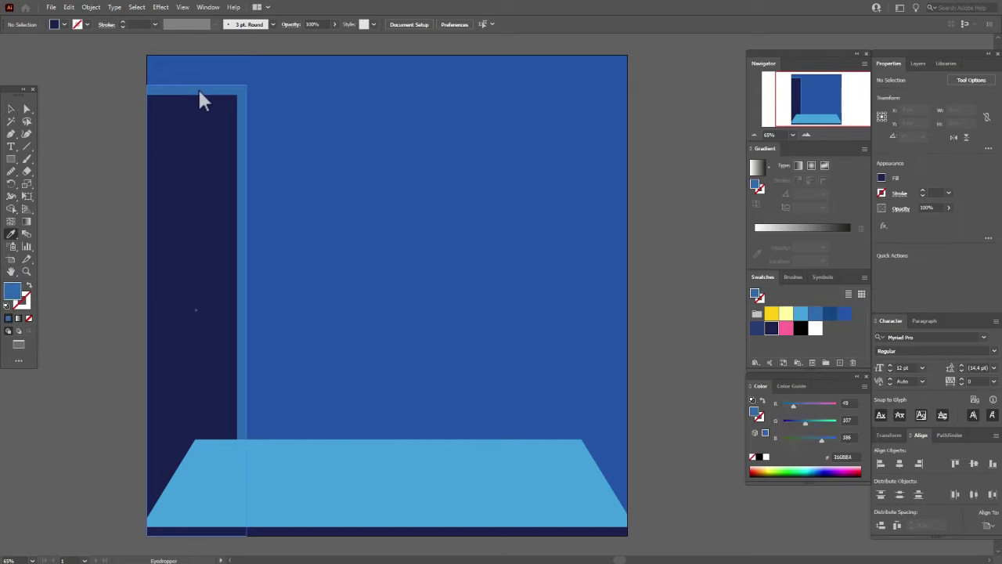
pyautogui.click(11, 158)
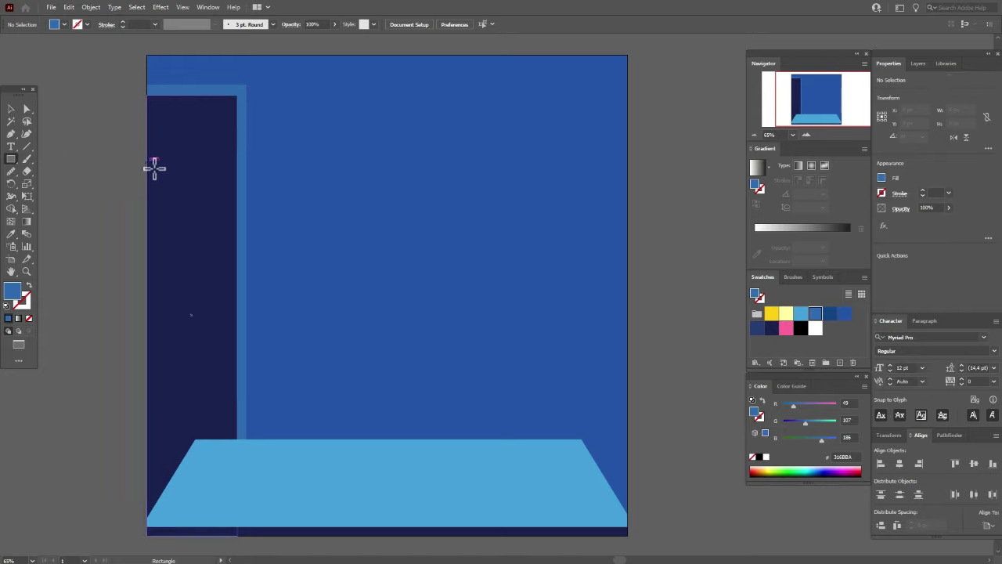
pyautogui.moveTo(152, 167); pyautogui.dragTo(249, 179)
pyautogui.click(11, 109)
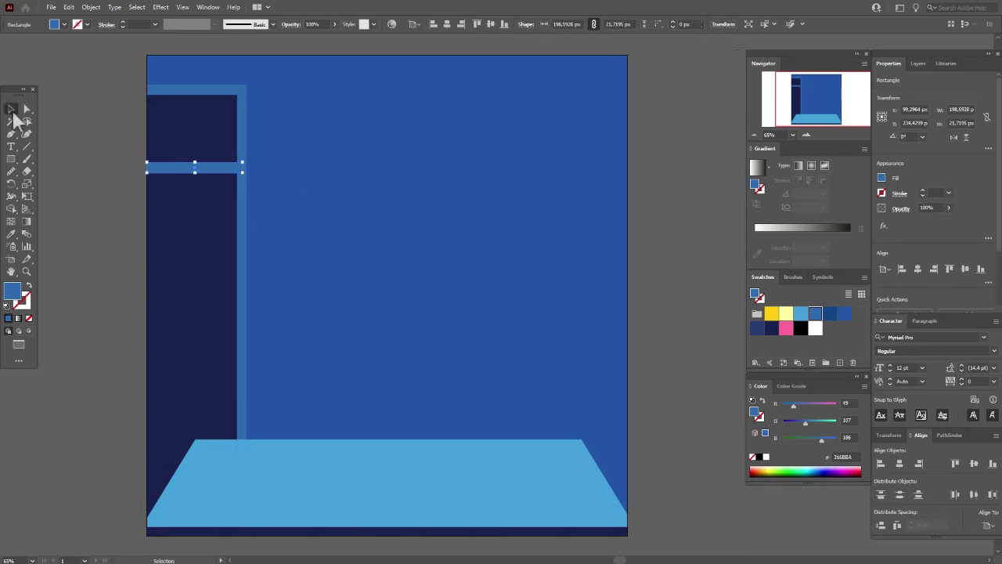
# Duplicate the shelf about 178 px down and repeat the copy until five evenly spaced shelves fill the bookcase
pyautogui.press('alt')
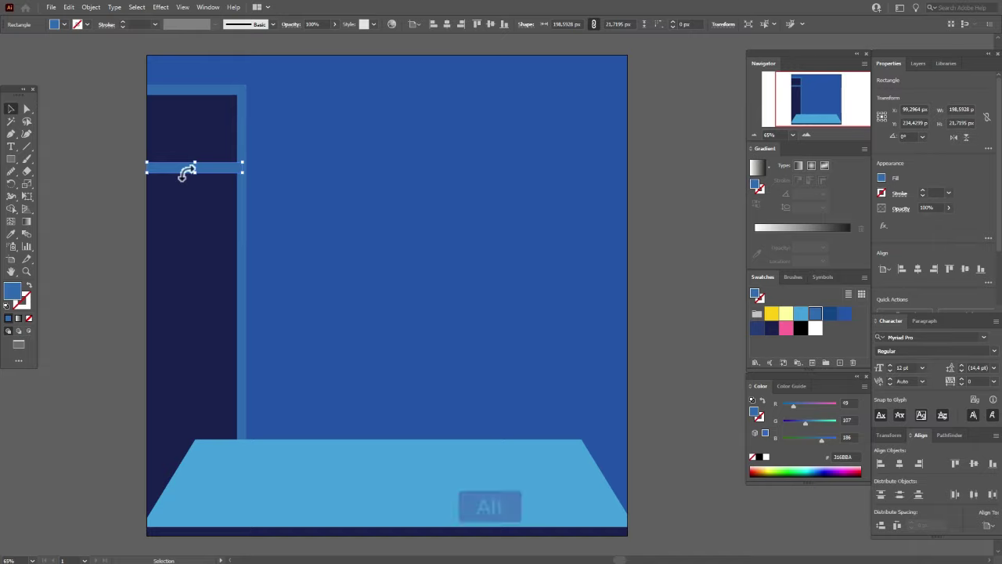
pyautogui.moveTo(187, 174); pyautogui.dragTo(186, 262)
pyautogui.click(86, 242)
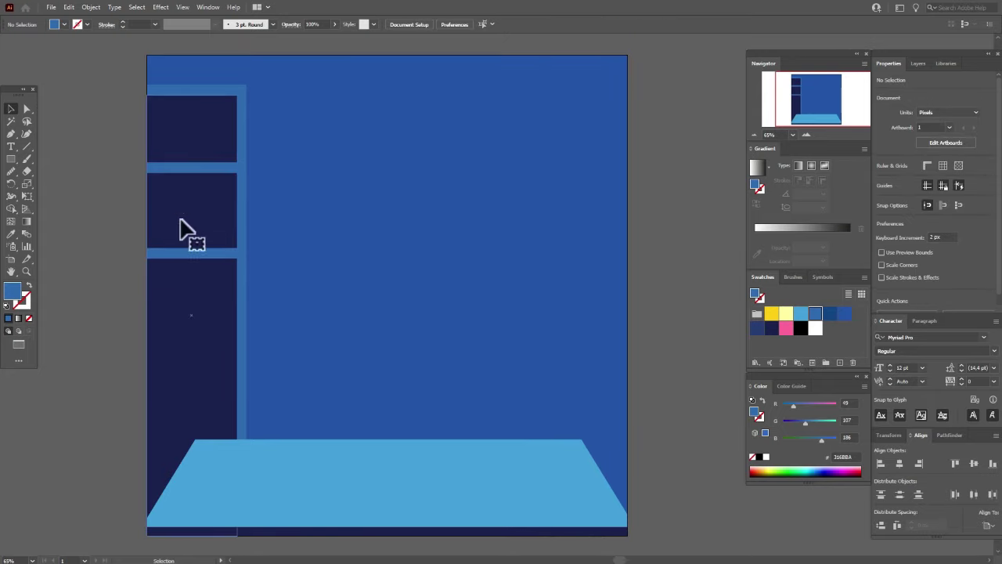
pyautogui.hotkey('ctrl', 'd')
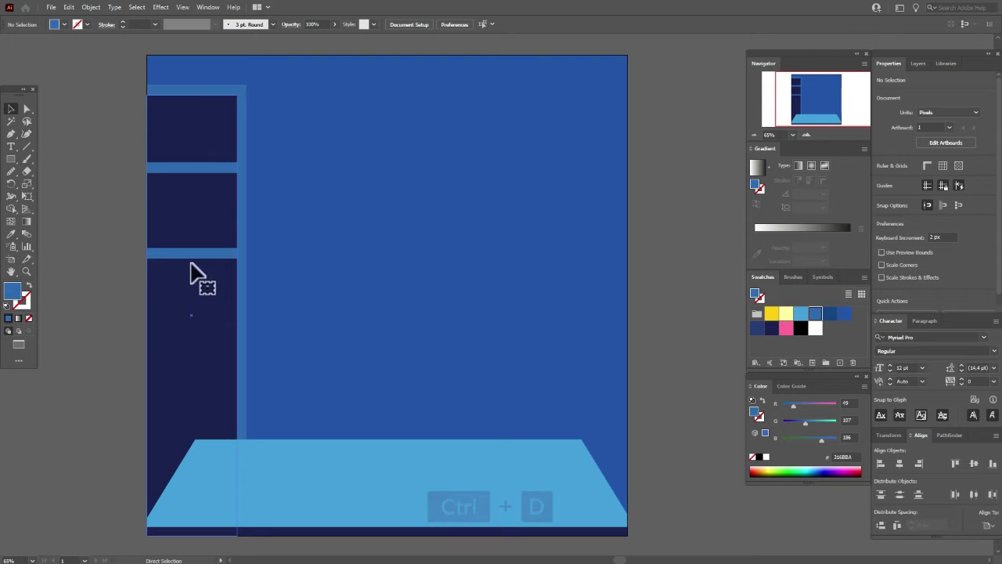
pyautogui.keyDown('ctrl'); pyautogui.click(192, 254); pyautogui.keyUp('ctrl')
pyautogui.hotkey('ctrl', 'd')
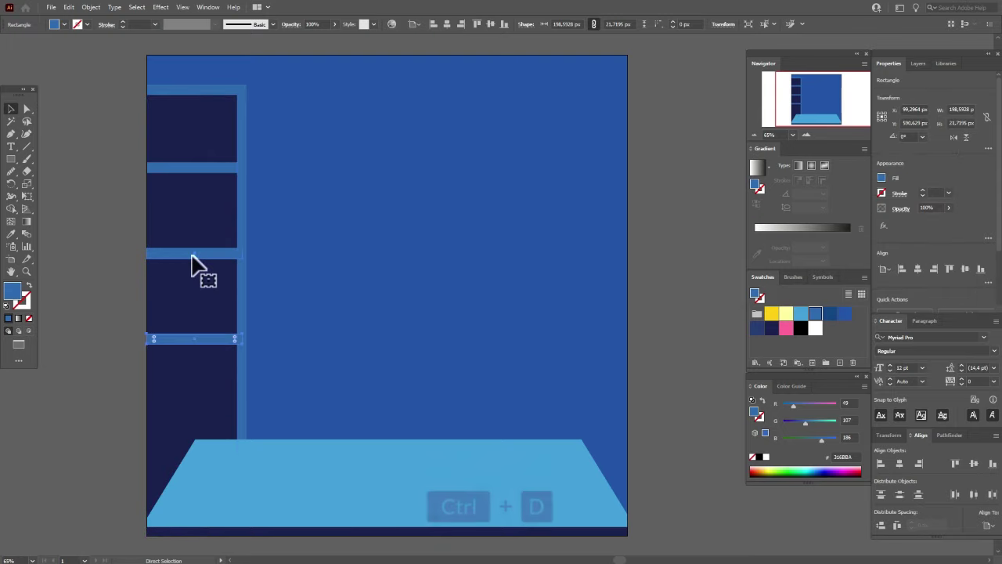
pyautogui.hotkey('ctrl', 'd')
pyautogui.hotkey('ctrl', 'd')
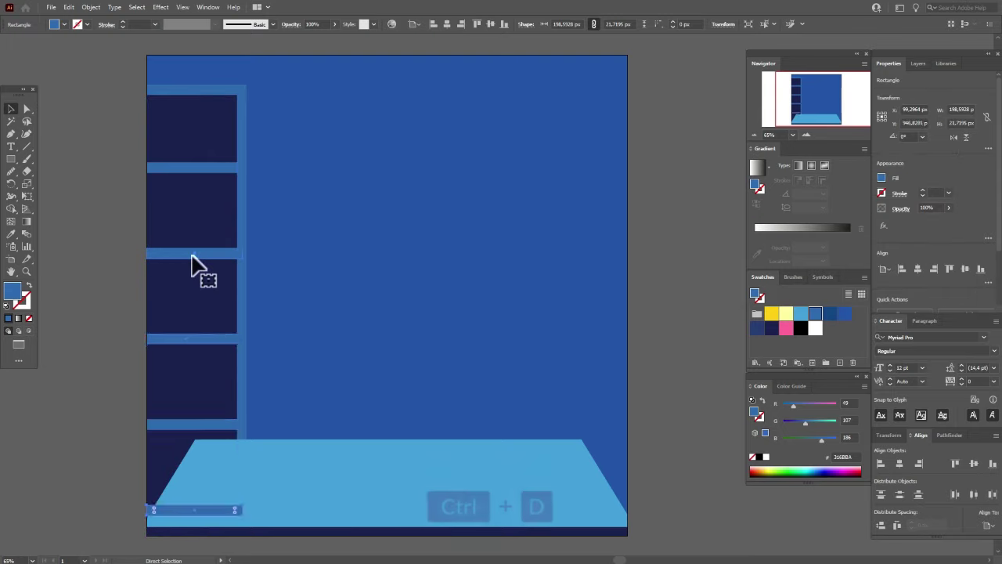
pyautogui.click(134, 281)
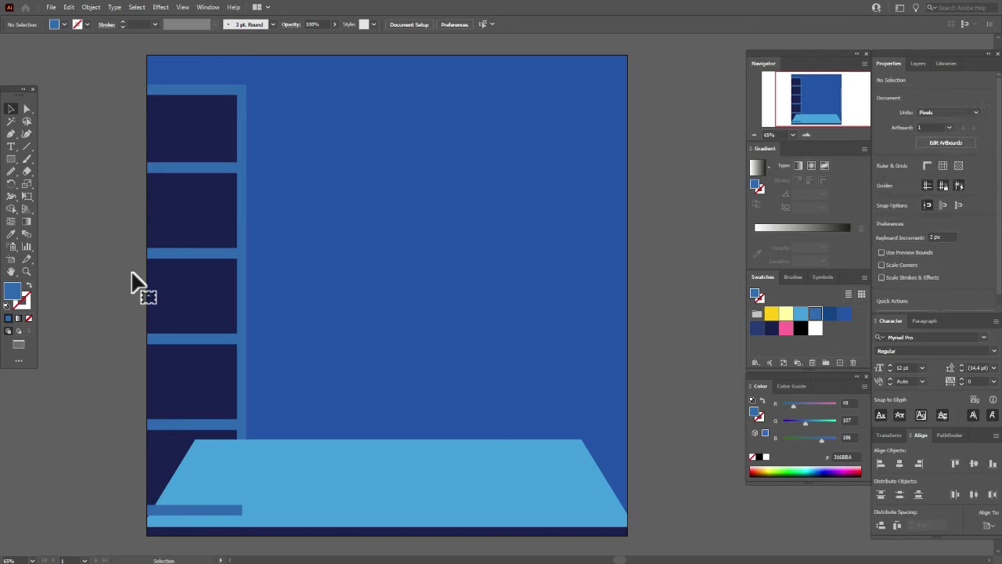
# Bring the light blue floor and the navy strip to the front, over the bookcase, and deselect
pyautogui.keyDown('shift'); pyautogui.click(340, 452); pyautogui.keyUp('shift')
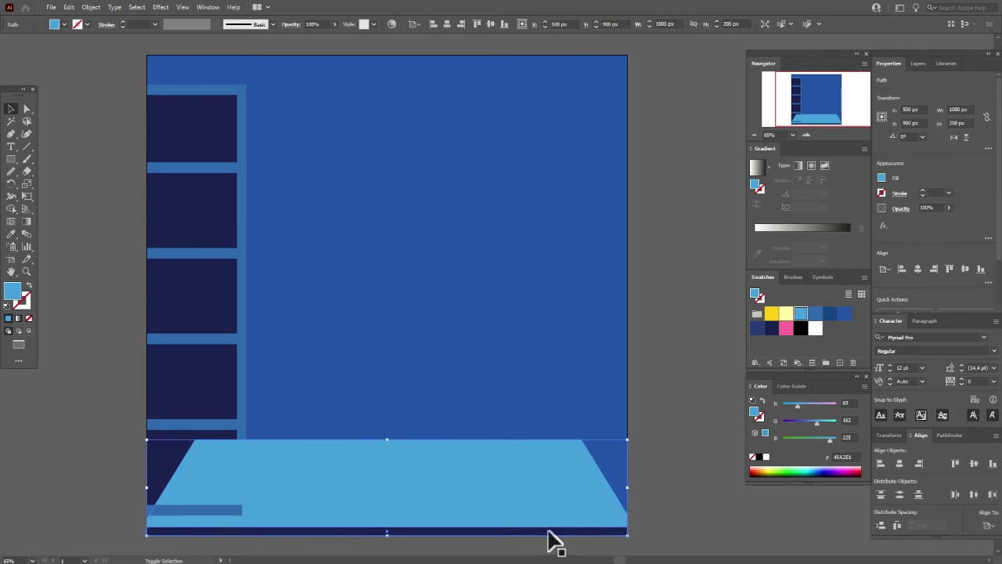
pyautogui.rightClick(592, 515)
pyautogui.moveTo(674, 464)
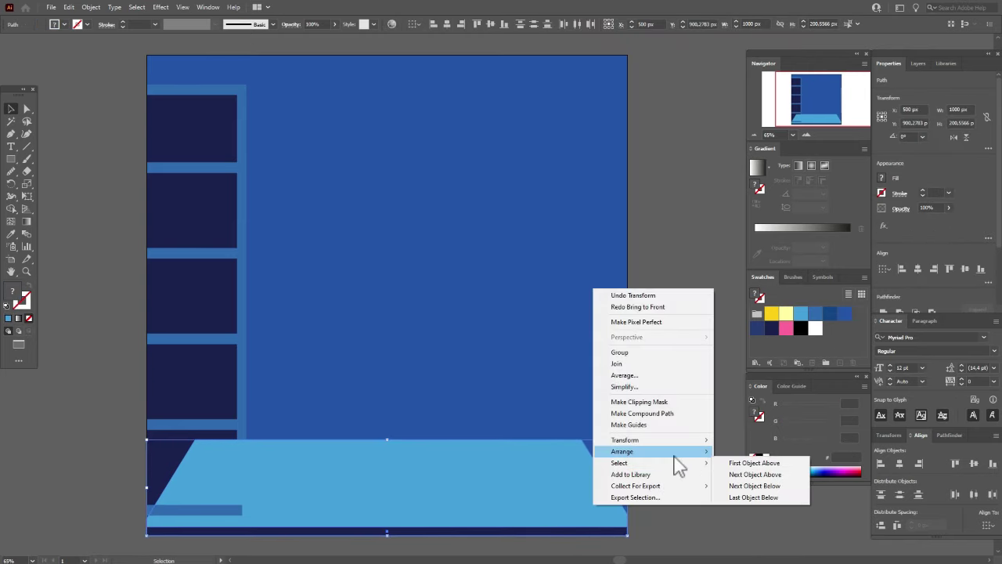
pyautogui.click(745, 451)
pyautogui.click(662, 427)
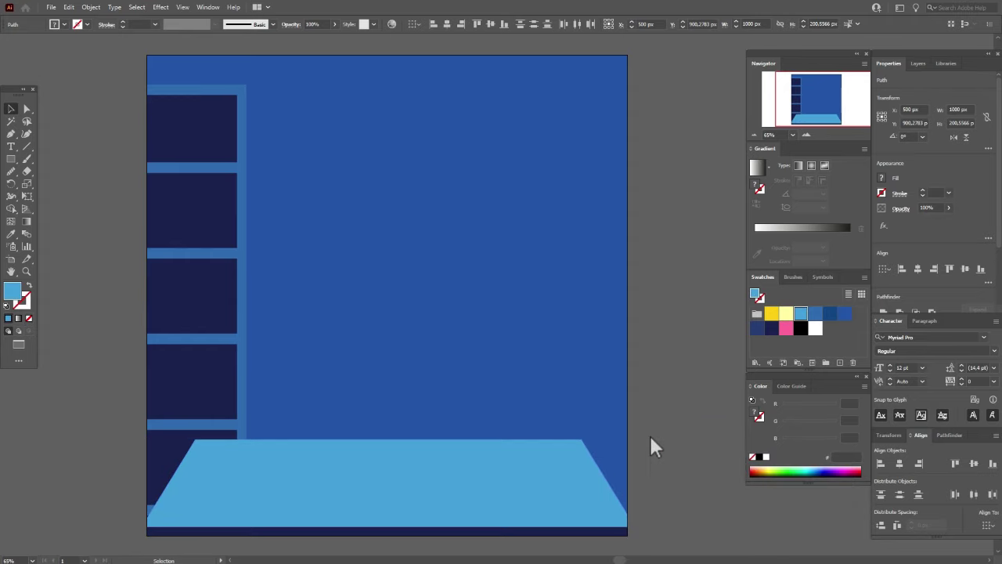
# Draw a light blue (45A2E1) book about 18 × 109 px on the top shelf and nudge it 6 px right
pyautogui.hotkey('ctrl', '+')
pyautogui.hotkey('ctrl', '+')
pyautogui.hotkey('ctrl', '+')
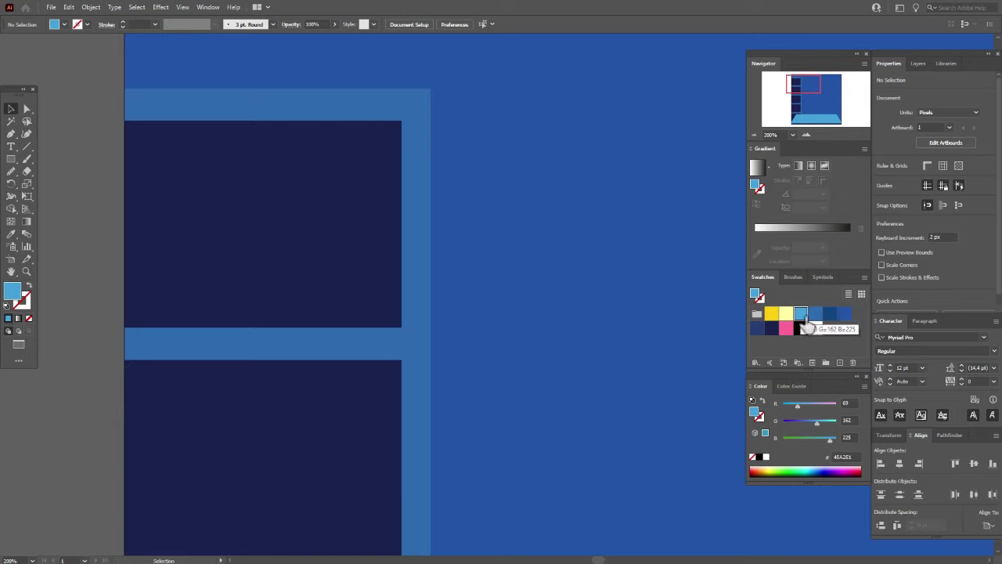
pyautogui.click(11, 160)
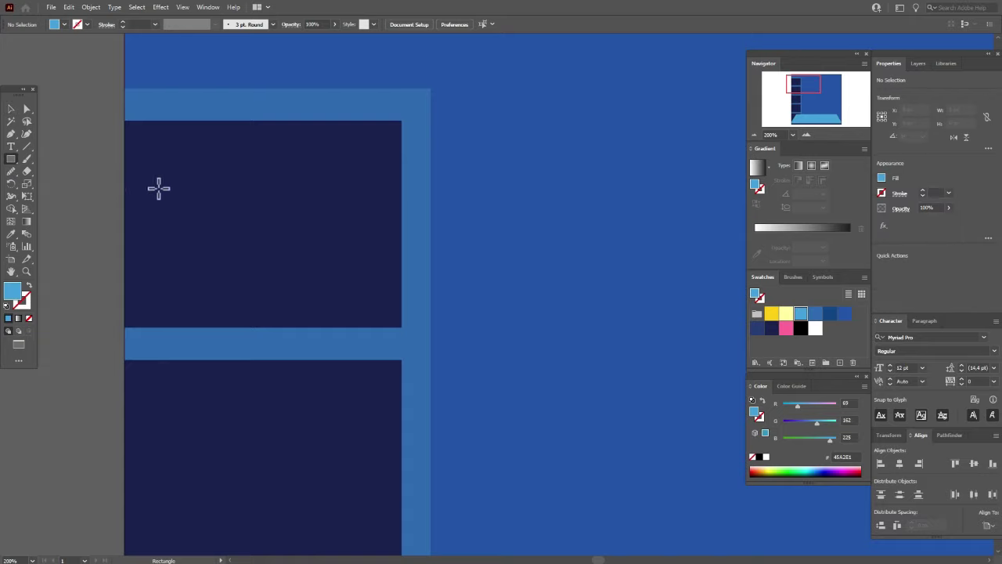
pyautogui.moveTo(125, 168); pyautogui.dragTo(157, 333)
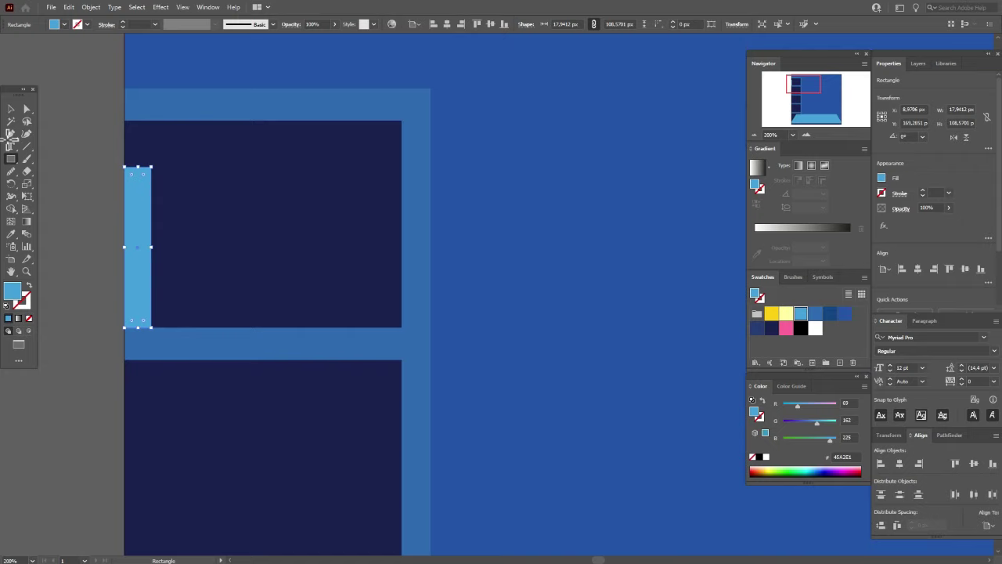
pyautogui.press('Right')
pyautogui.press('Right')
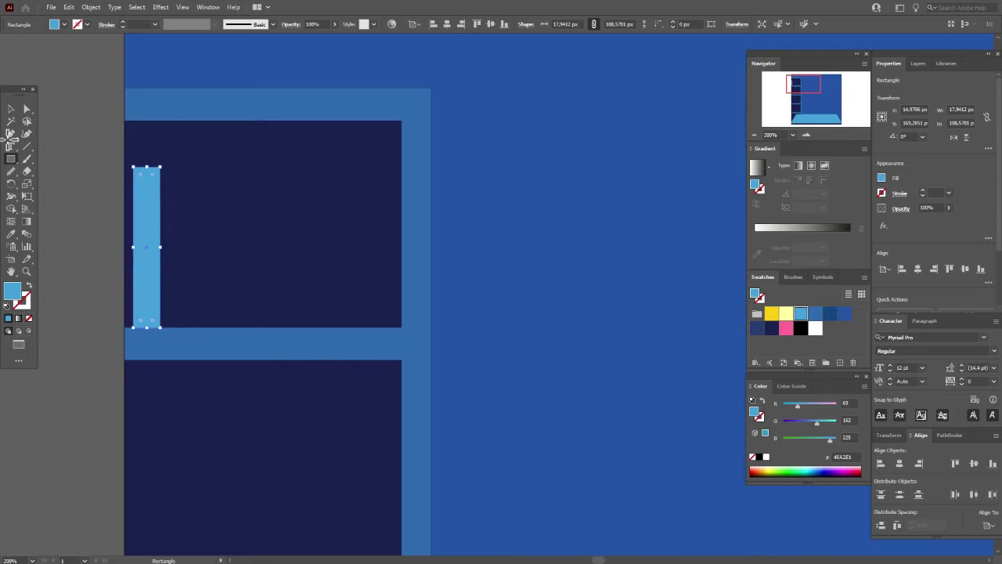
# Duplicate the book into a row of four, with the second about 101 px tall, third about 114 px tall and fourth about 24 px wide
pyautogui.click(11, 110)
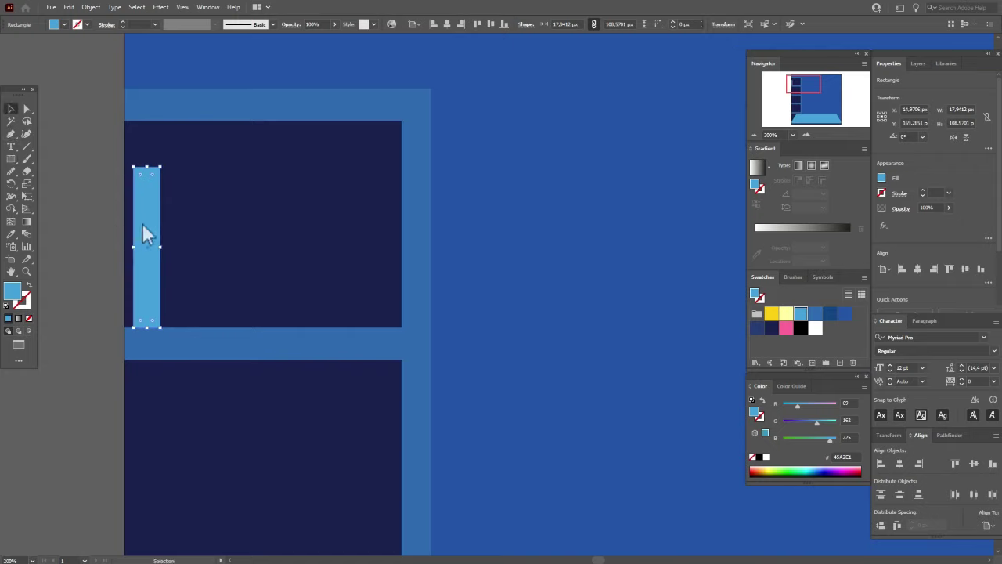
pyautogui.moveTo(142, 223); pyautogui.dragTo(252, 226)
pyautogui.click(179, 208)
pyautogui.moveTo(183, 167); pyautogui.dragTo(218, 160)
pyautogui.click(220, 191)
pyautogui.click(259, 228)
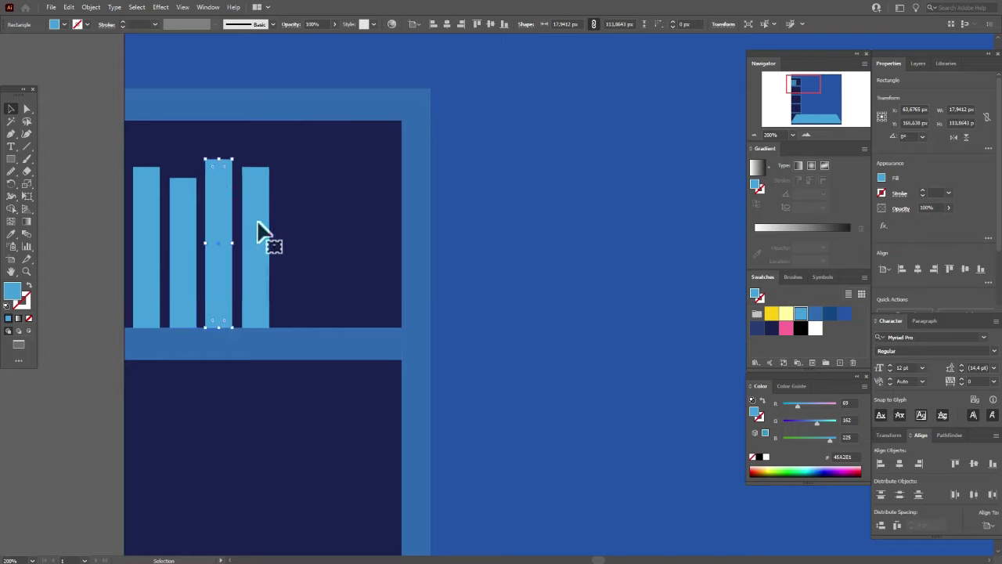
pyautogui.moveTo(269, 248); pyautogui.dragTo(279, 254)
# Recolour the second book dark blue (14468E) and the fourth medium blue (316BBA), and deselect
pyautogui.click(188, 286)
pyautogui.click(821, 316)
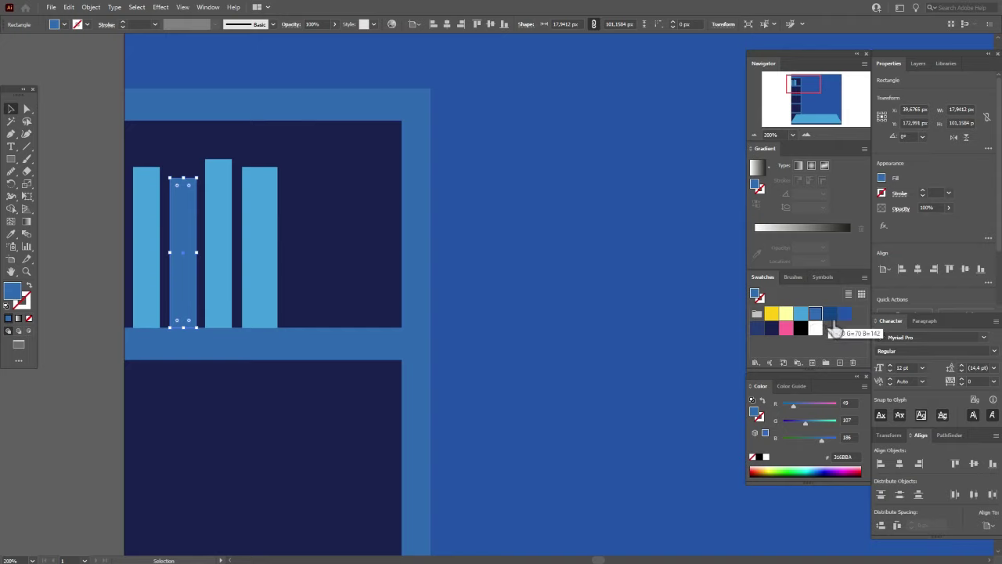
pyautogui.click(831, 317)
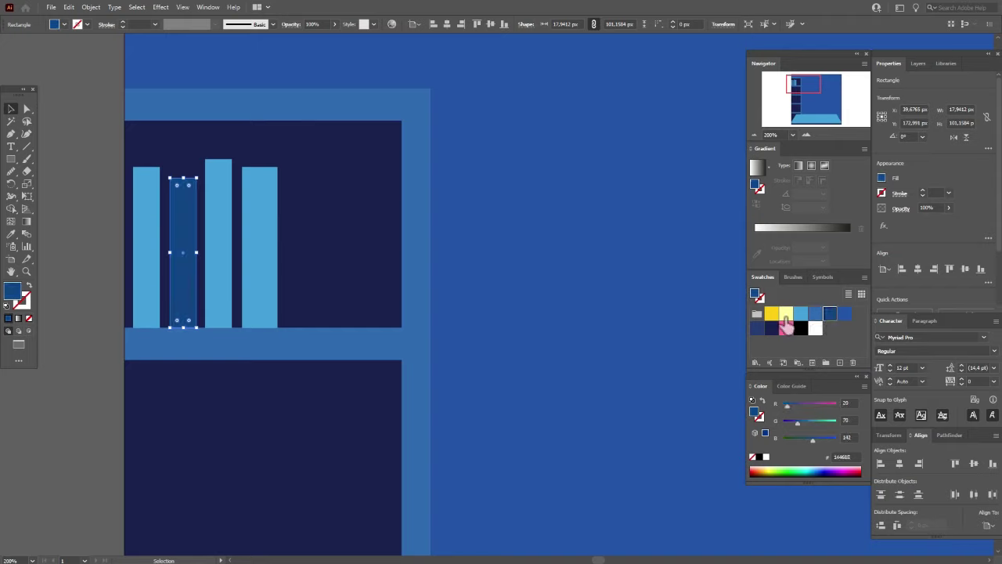
pyautogui.click(266, 278)
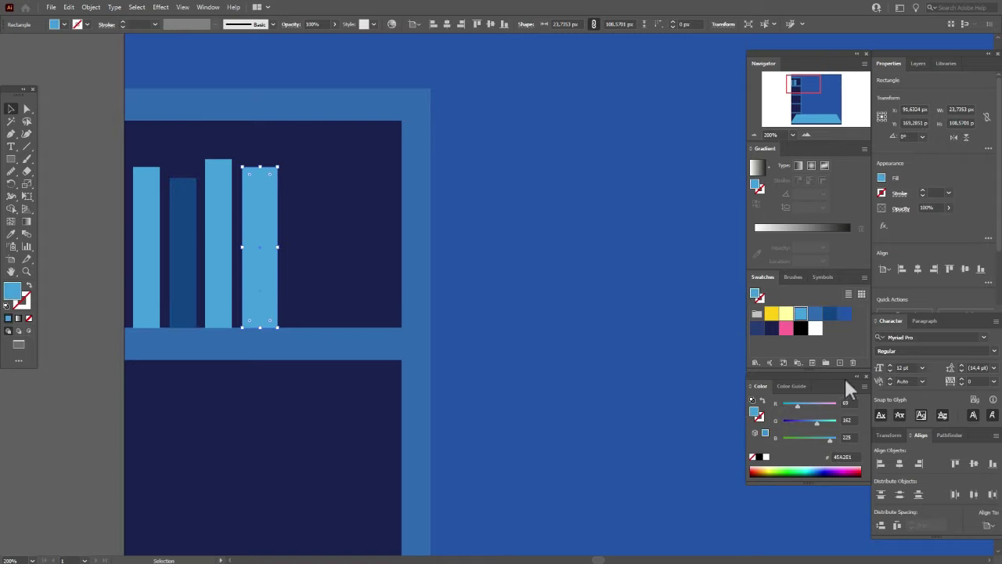
pyautogui.click(814, 317)
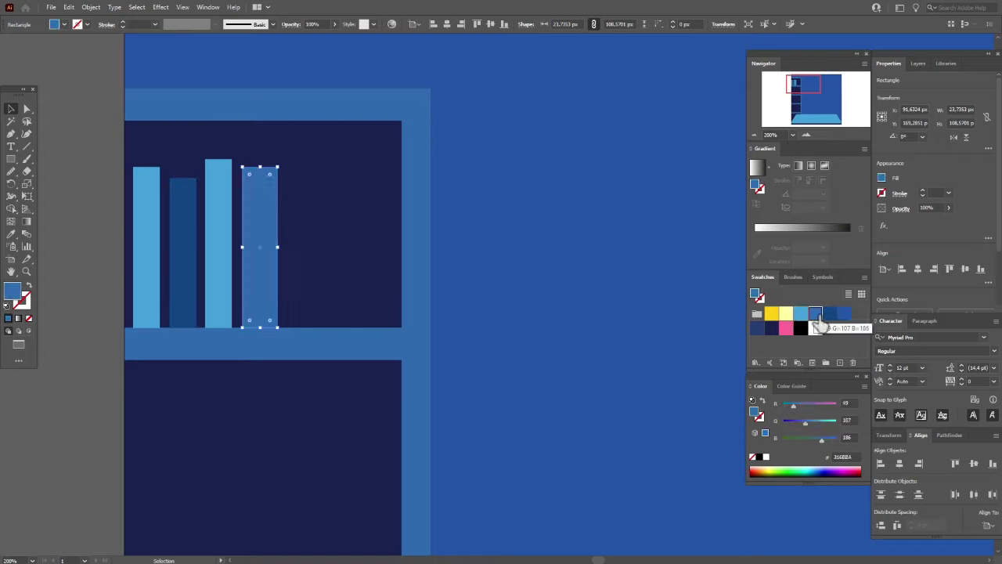
pyautogui.click(76, 253)
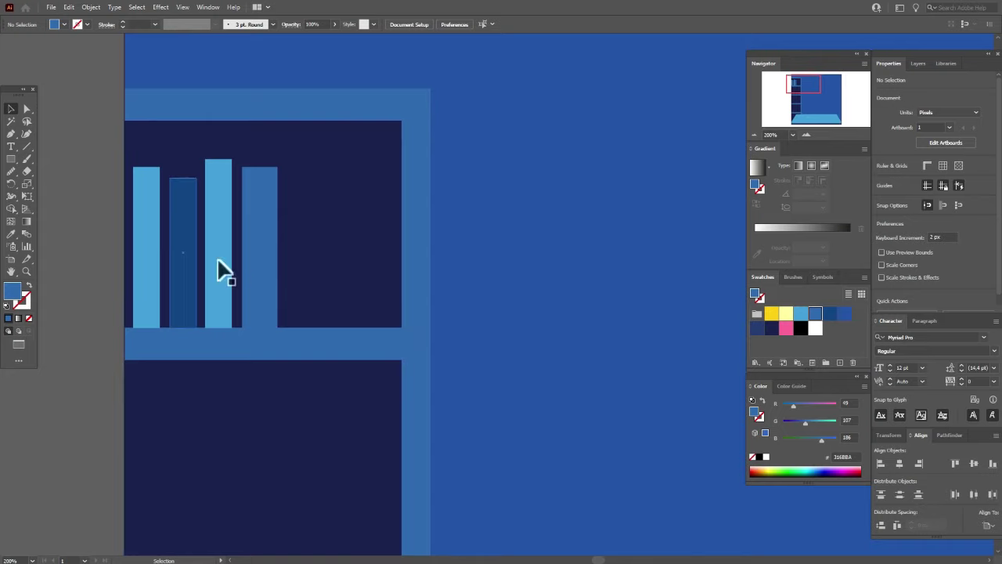
# Enlarge the four books together, the first to about 20 × 119 px, and seat them on the top shelf slightly further right
pyautogui.click(11, 271)
pyautogui.moveTo(250, 320); pyautogui.dragTo(239, 234)
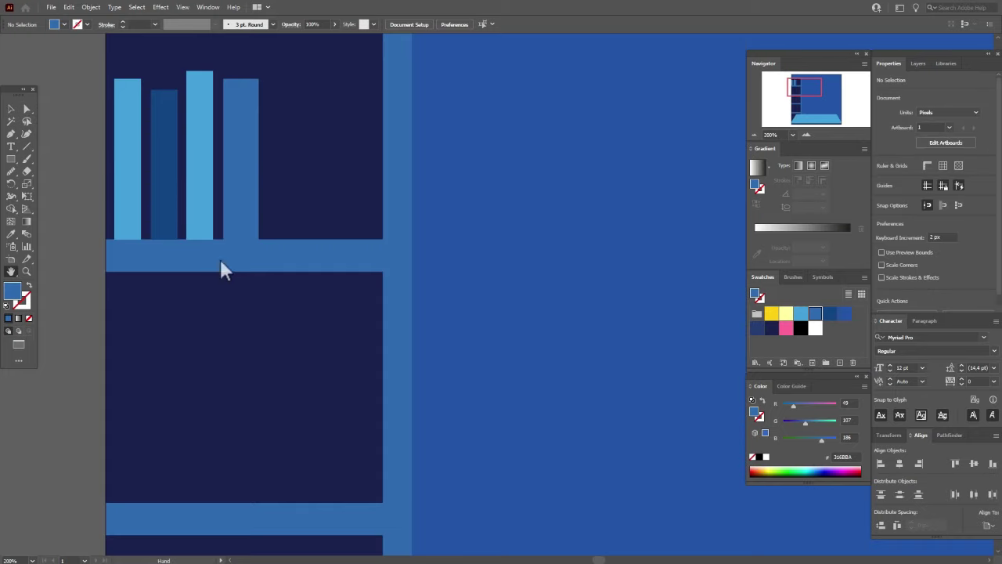
pyautogui.moveTo(250, 267); pyautogui.dragTo(249, 302)
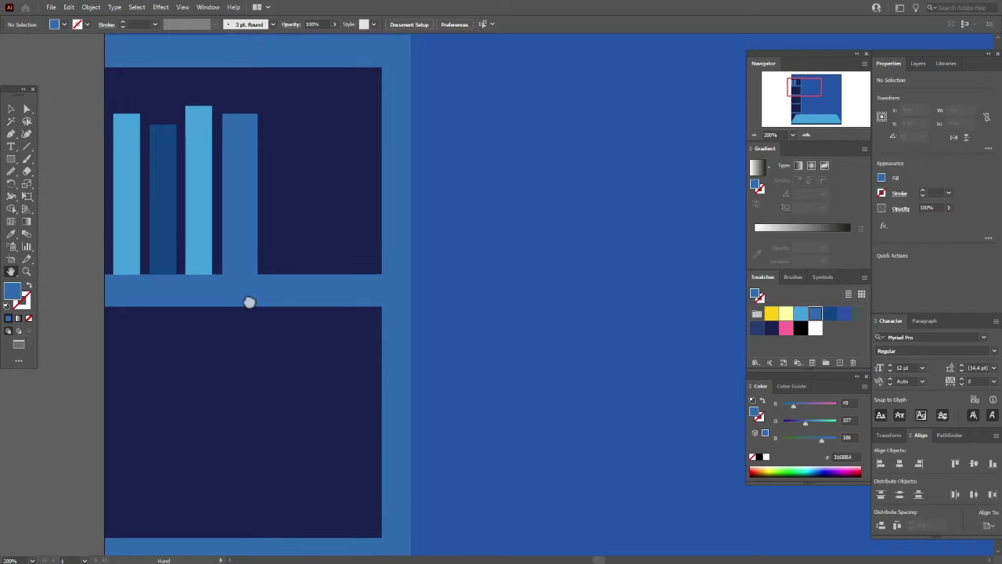
pyautogui.keyDown('shift'); pyautogui.click(122, 196); pyautogui.keyUp('shift')
pyautogui.keyDown('shift'); pyautogui.click(161, 196); pyautogui.keyUp('shift')
pyautogui.keyDown('shift'); pyautogui.click(197, 195); pyautogui.keyUp('shift')
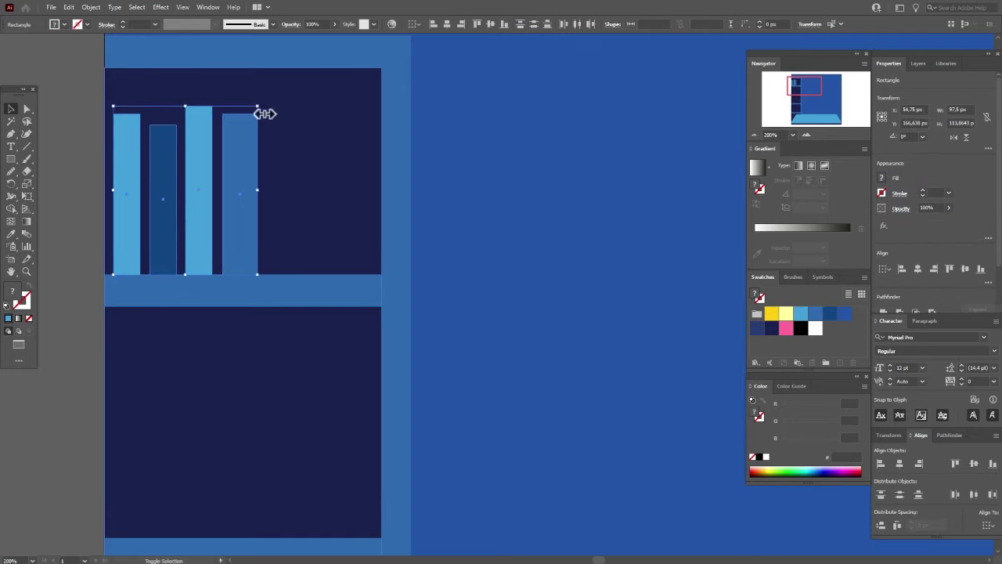
pyautogui.moveTo(257, 106); pyautogui.dragTo(279, 101)
pyautogui.moveTo(264, 159); pyautogui.dragTo(266, 183)
pyautogui.click(88, 191)
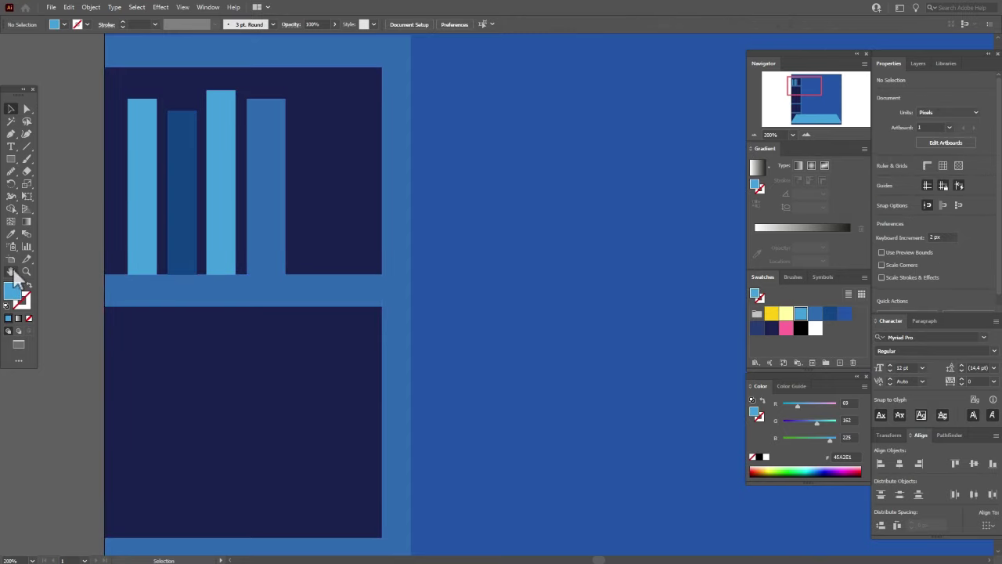
# Widen the medium blue fourth book on the top shelf to about 32 px
pyautogui.moveTo(245, 292); pyautogui.dragTo(228, 206)
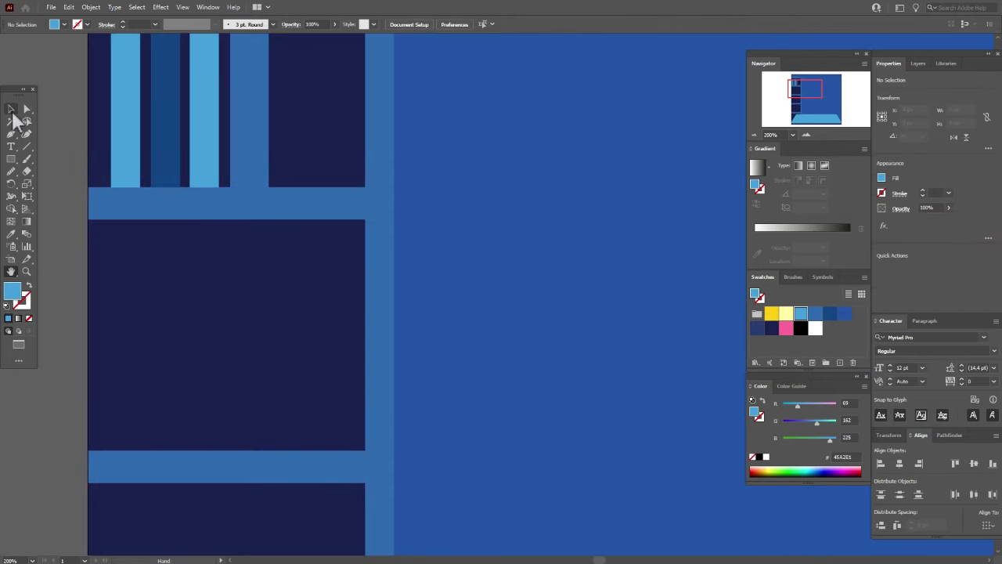
pyautogui.keyDown('shift'); pyautogui.click(125, 129); pyautogui.keyUp('shift')
pyautogui.click(239, 129)
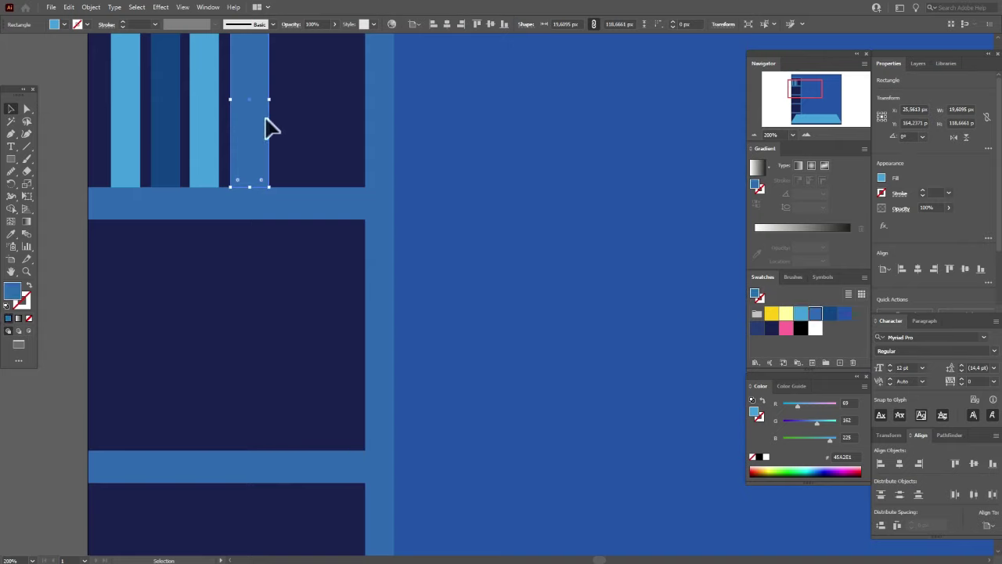
pyautogui.moveTo(276, 106); pyautogui.dragTo(277, 108)
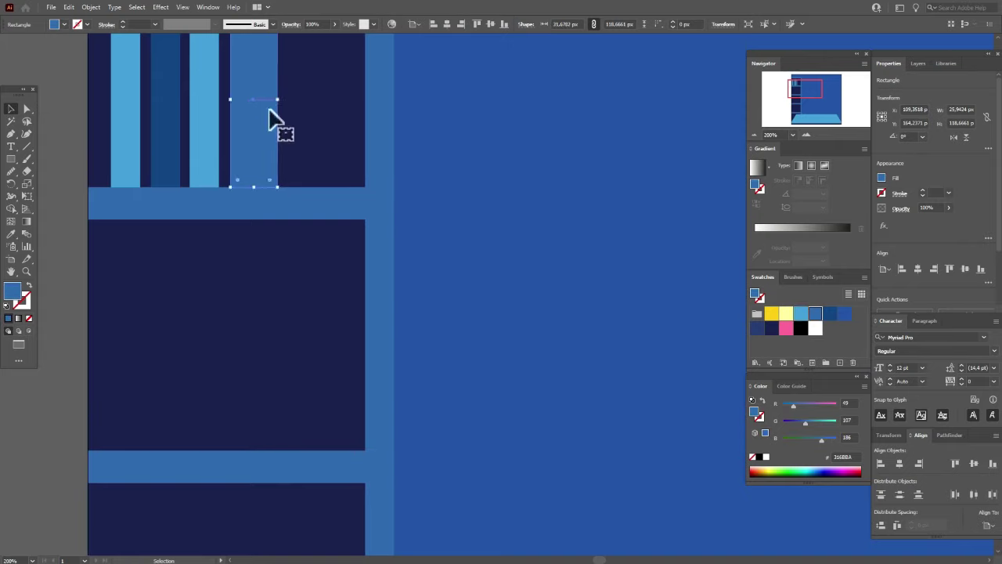
# Duplicate the four top-shelf books onto the second shelf, shifted further right
pyautogui.keyDown('shift'); pyautogui.click(207, 135); pyautogui.keyUp('shift')
pyautogui.keyDown('shift'); pyautogui.click(168, 139); pyautogui.keyUp('shift')
pyautogui.keyDown('shift'); pyautogui.click(130, 139); pyautogui.keyUp('shift')
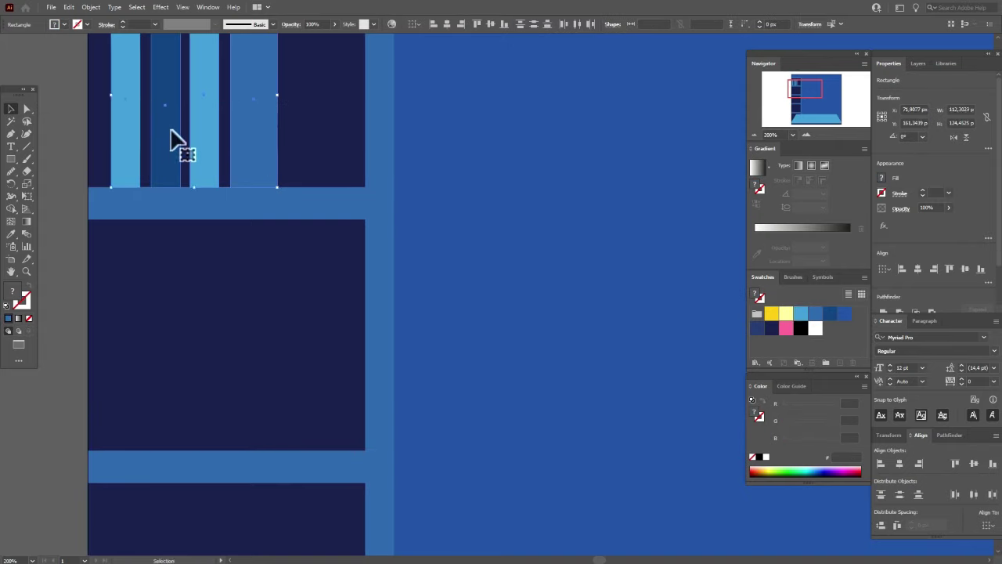
pyautogui.moveTo(171, 140); pyautogui.dragTo(225, 402)
# Rotate the second shelf's first light blue book about 18.4° and lean it against the bookcase's left edge
pyautogui.click(139, 369)
pyautogui.click(177, 368)
pyautogui.moveTo(177, 369); pyautogui.dragTo(134, 364)
# Duplicate the second shelf's four books, including the leaning one, onto the third shelf
pyautogui.click(11, 271)
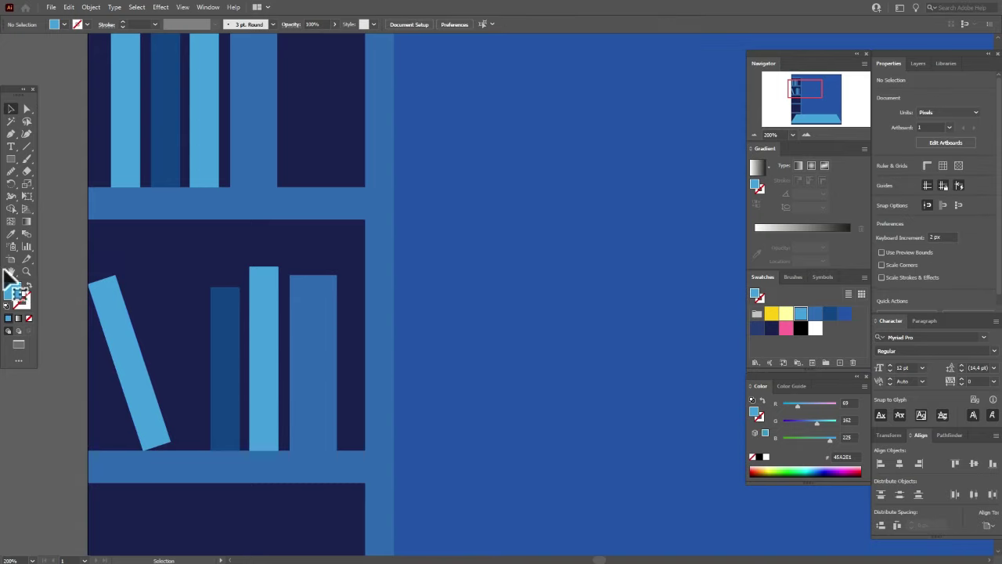
pyautogui.scroll(-5, 240, 227)
pyautogui.click(12, 112)
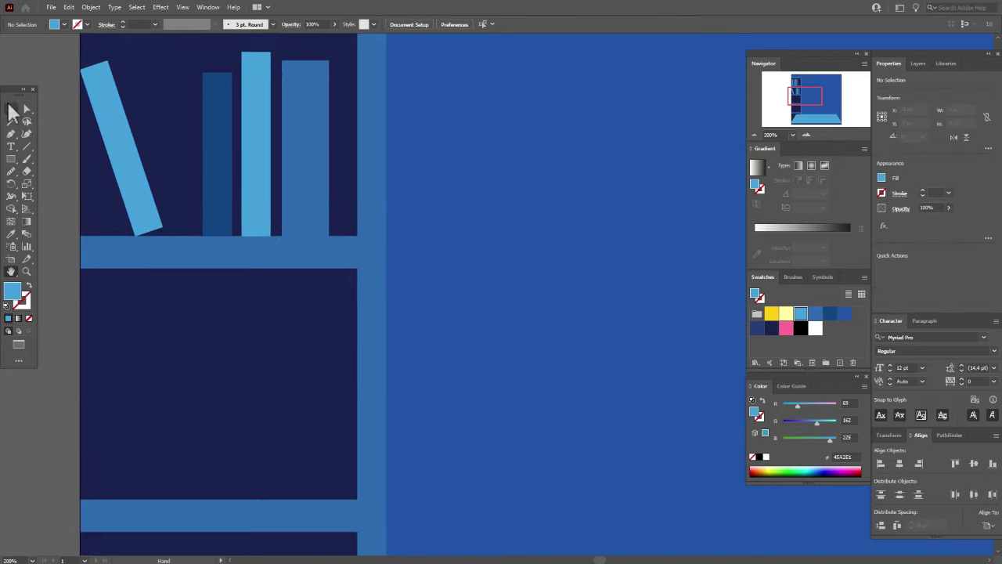
pyautogui.click(129, 153)
pyautogui.keyDown('shift'); pyautogui.click(216, 154); pyautogui.keyUp('shift')
pyautogui.keyDown('shift'); pyautogui.click(266, 166); pyautogui.keyUp('shift')
pyautogui.keyDown('shift'); pyautogui.click(298, 168); pyautogui.keyUp('shift')
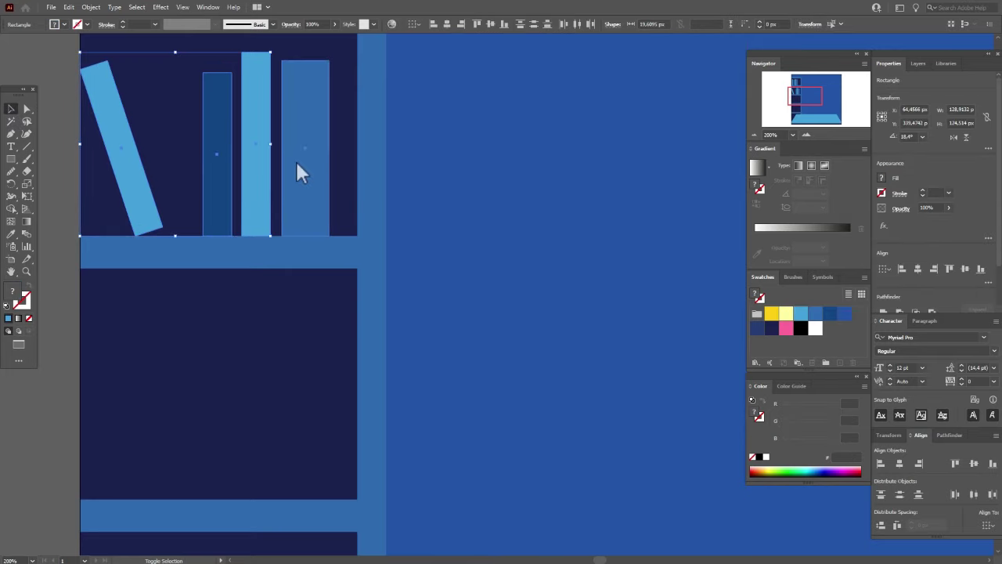
pyautogui.moveTo(297, 167); pyautogui.dragTo(289, 426)
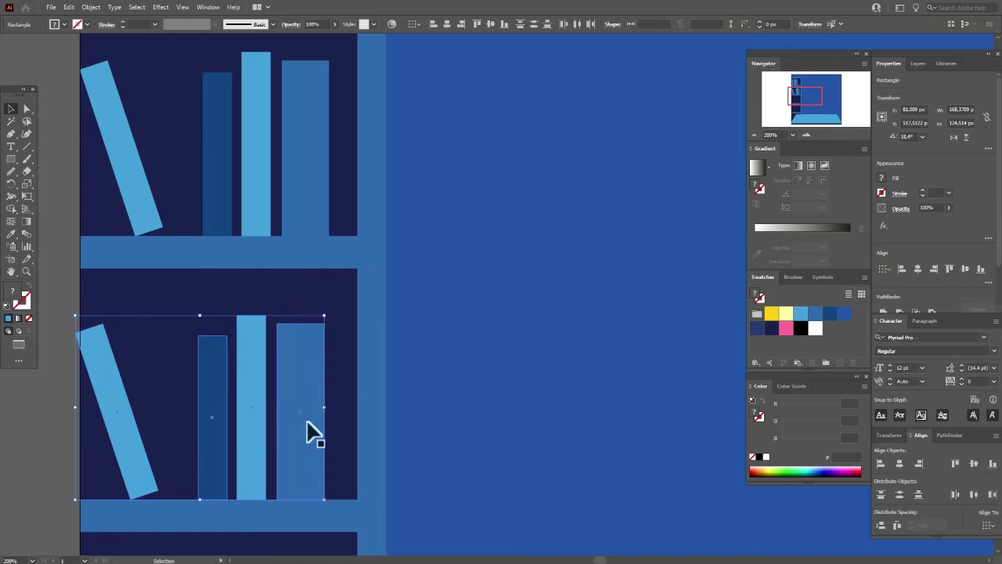
# Mirror the third shelf's books horizontally and shift them right until the leaning book meets the bookcase side, and deselect
pyautogui.rightClick(306, 428)
pyautogui.moveTo(401, 359)
pyautogui.click(480, 397)
pyautogui.click(415, 277)
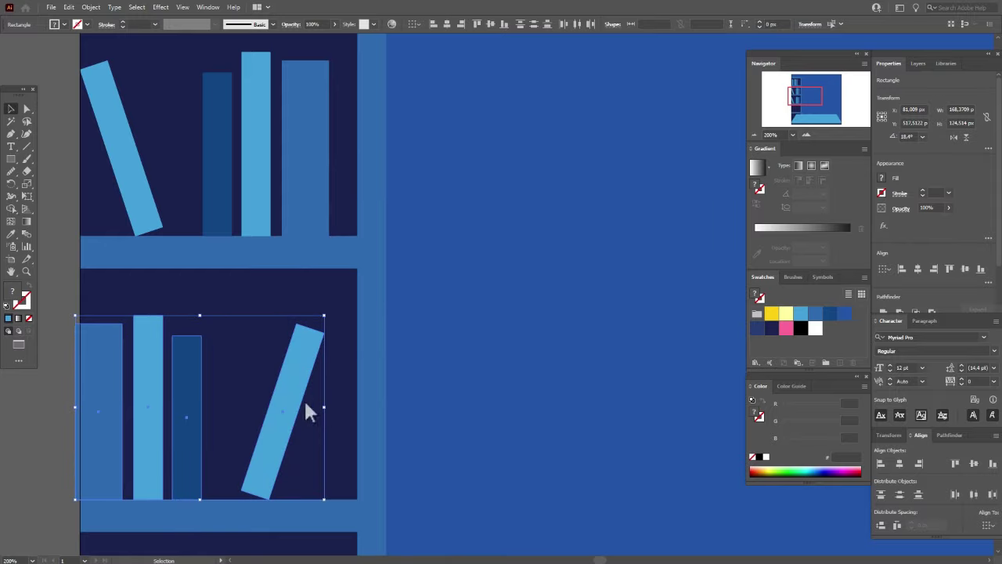
pyautogui.moveTo(290, 407); pyautogui.dragTo(326, 407)
pyautogui.click(56, 362)
# Duplicate the third shelf's four books onto the fourth shelf
pyautogui.click(11, 271)
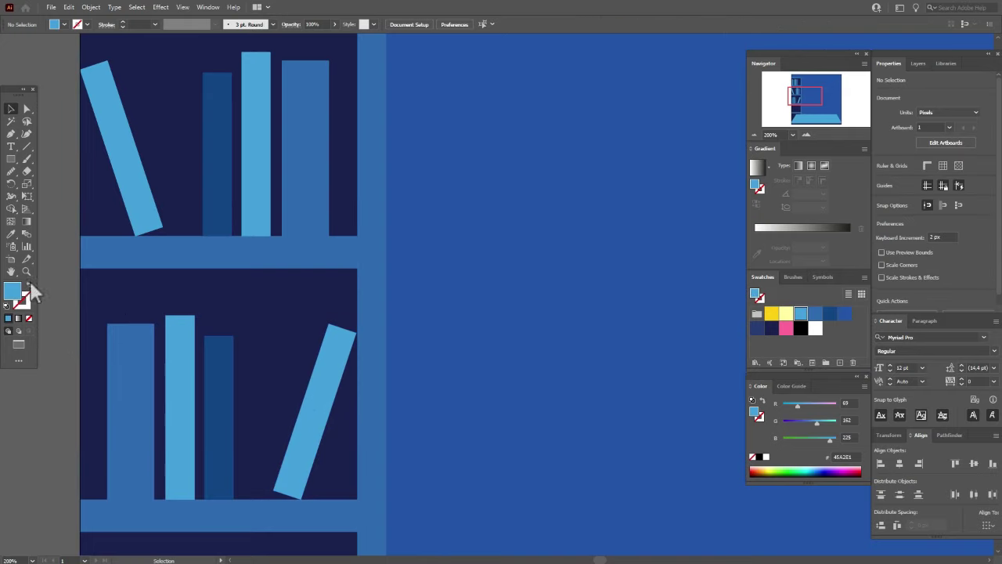
pyautogui.moveTo(256, 536); pyautogui.dragTo(290, 352)
pyautogui.moveTo(311, 510); pyautogui.dragTo(273, 396)
pyautogui.click(13, 109)
pyautogui.click(161, 128)
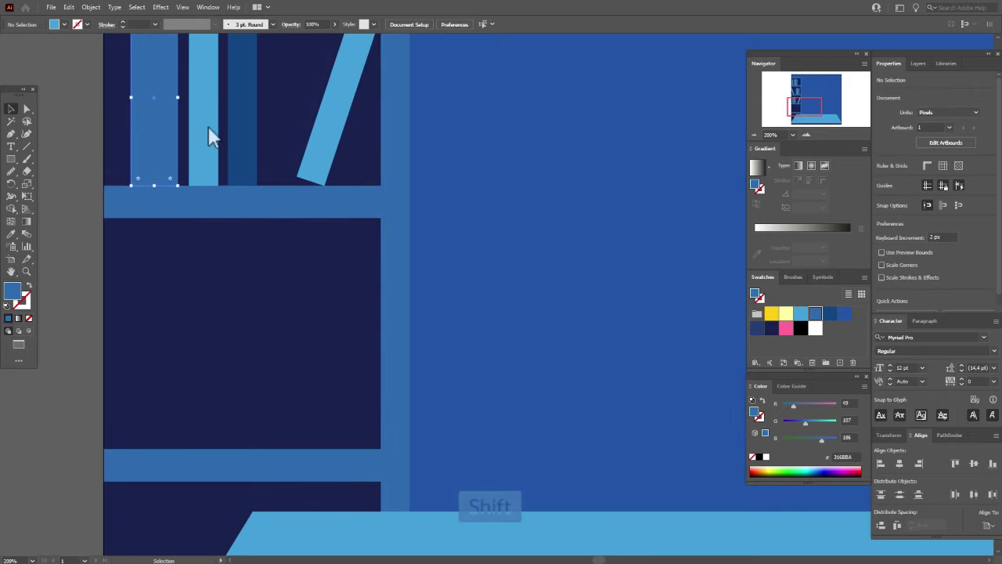
pyautogui.keyDown('shift'); pyautogui.click(211, 133); pyautogui.keyUp('shift')
pyautogui.keyDown('shift'); pyautogui.click(250, 143); pyautogui.keyUp('shift')
pyautogui.keyDown('shift'); pyautogui.click(326, 150); pyautogui.keyUp('shift')
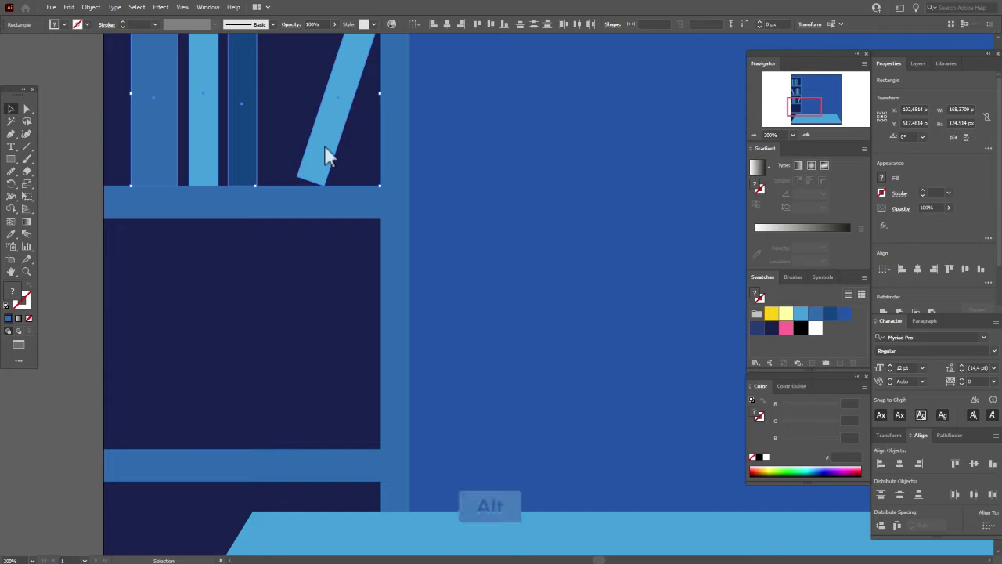
pyautogui.moveTo(327, 156); pyautogui.dragTo(324, 409)
# Delete the leaning book from the fourth shelf and move its dark blue book further right, leaving a gap
pyautogui.click(96, 284)
pyautogui.click(350, 374)
pyautogui.press('Delete')
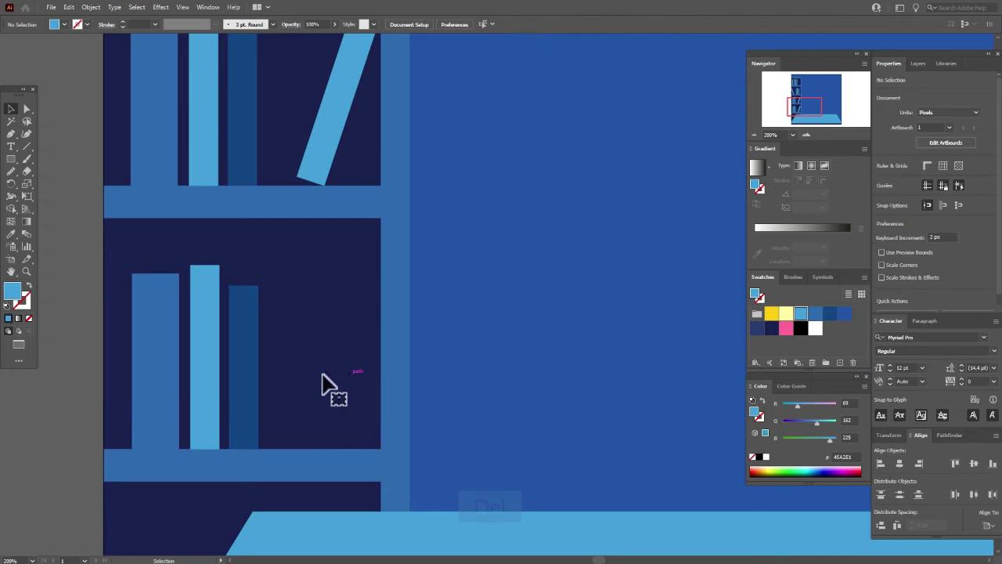
pyautogui.moveTo(245, 380); pyautogui.dragTo(309, 380)
# Duplicate the fourth shelf's medium blue and light blue books onto the bottom shelf, slightly further left
pyautogui.click(11, 271)
pyautogui.moveTo(258, 462); pyautogui.dragTo(277, 206)
pyautogui.click(16, 110)
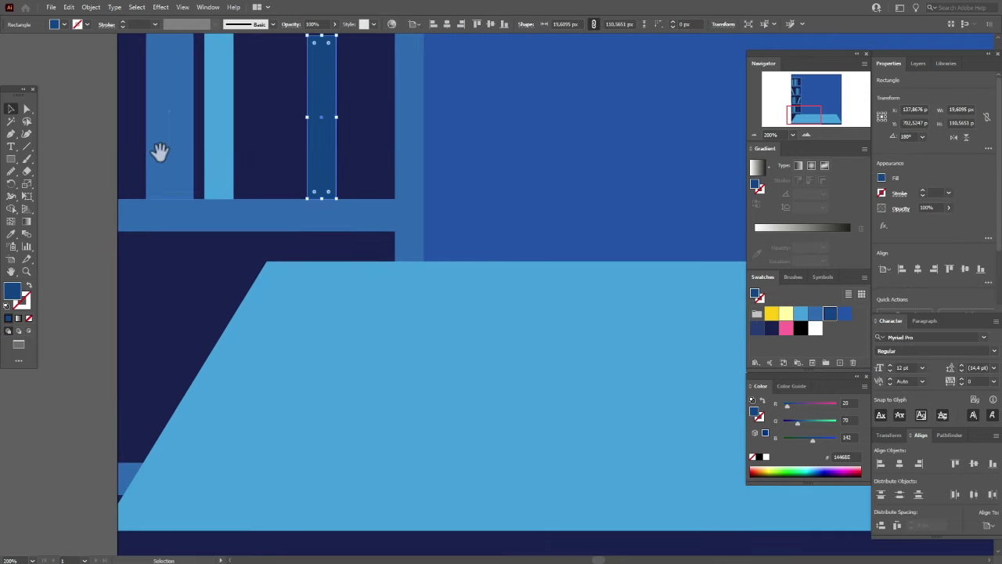
pyautogui.click(172, 154)
pyautogui.keyDown('shift'); pyautogui.click(226, 158); pyautogui.keyUp('shift')
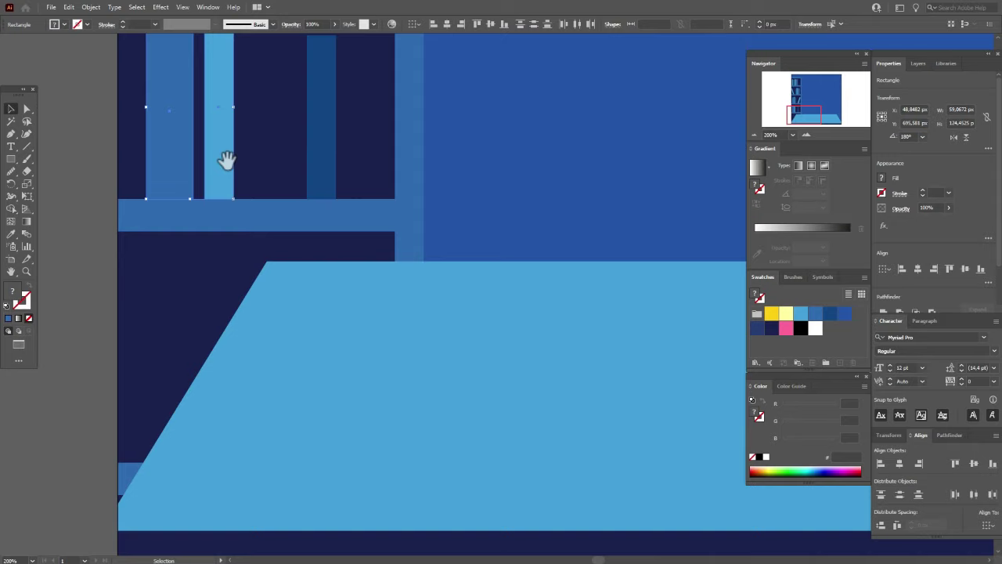
pyautogui.moveTo(226, 159); pyautogui.dragTo(201, 418)
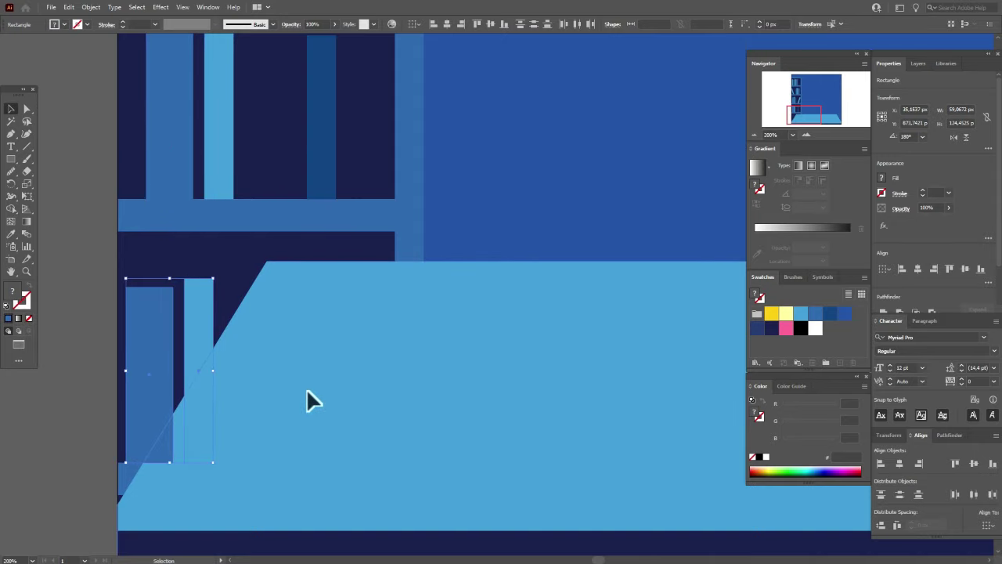
# Bring the light blue floor and the dark base behind it to the front, over the bottom-shelf books
pyautogui.click(306, 515)
pyautogui.keyDown('shift'); pyautogui.click(302, 547); pyautogui.keyUp('shift')
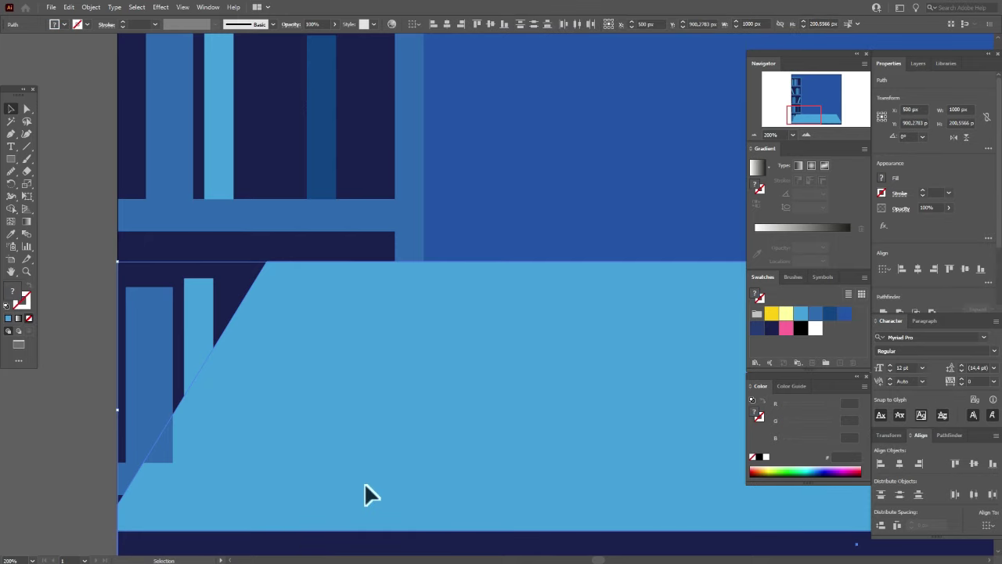
pyautogui.rightClick(367, 489)
pyautogui.click(507, 438)
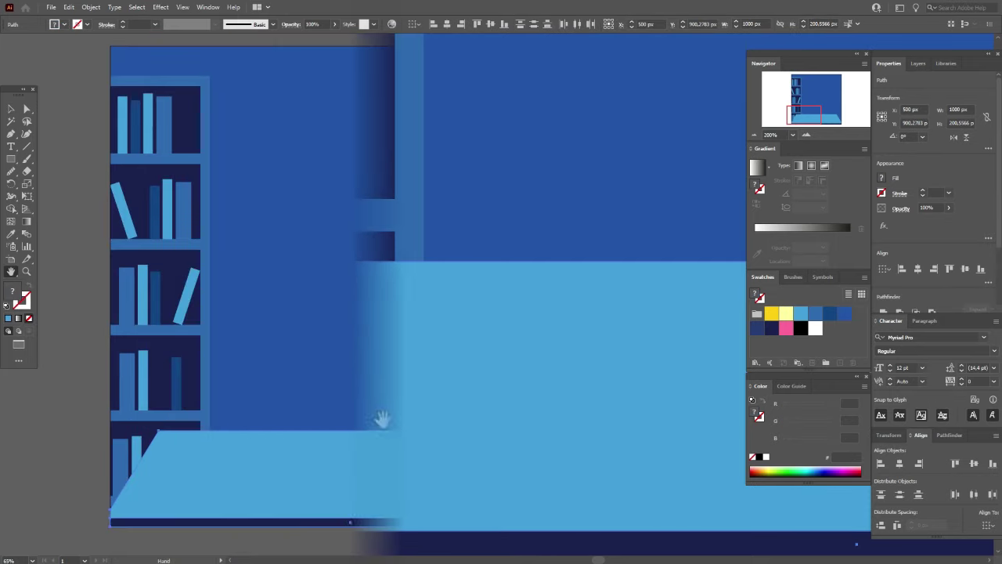
# Widen the third shelf's medium blue book leftwards and the second shelf's dark blue book to about 34 px
pyautogui.click(11, 111)
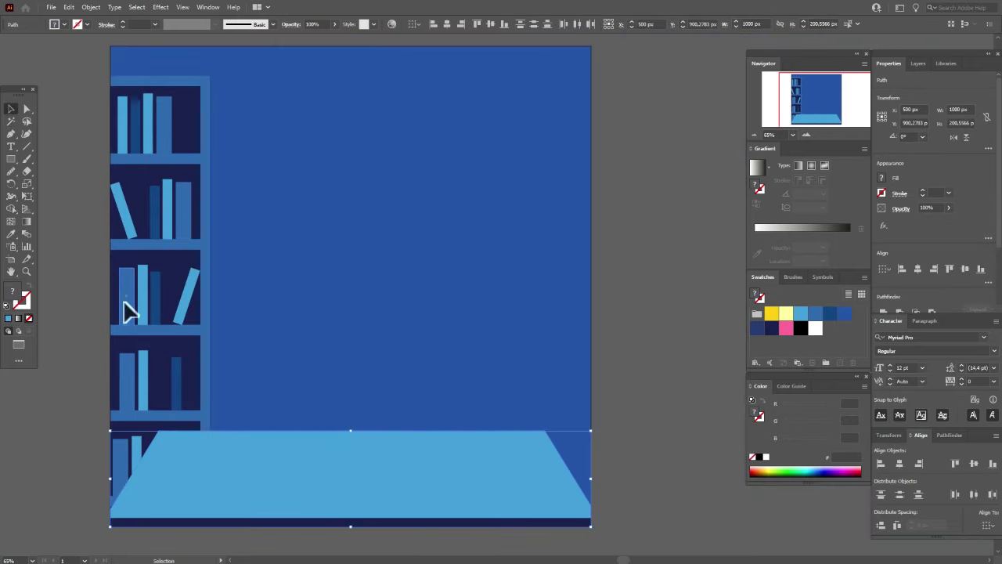
pyautogui.click(126, 302)
pyautogui.moveTo(126, 302); pyautogui.dragTo(121, 302)
pyautogui.click(154, 211)
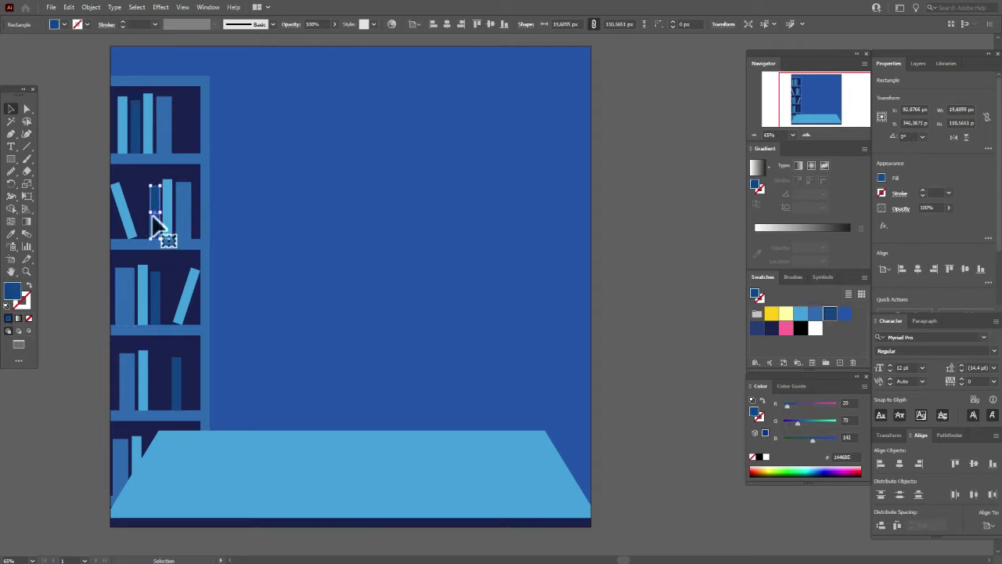
pyautogui.moveTo(152, 218); pyautogui.dragTo(152, 220)
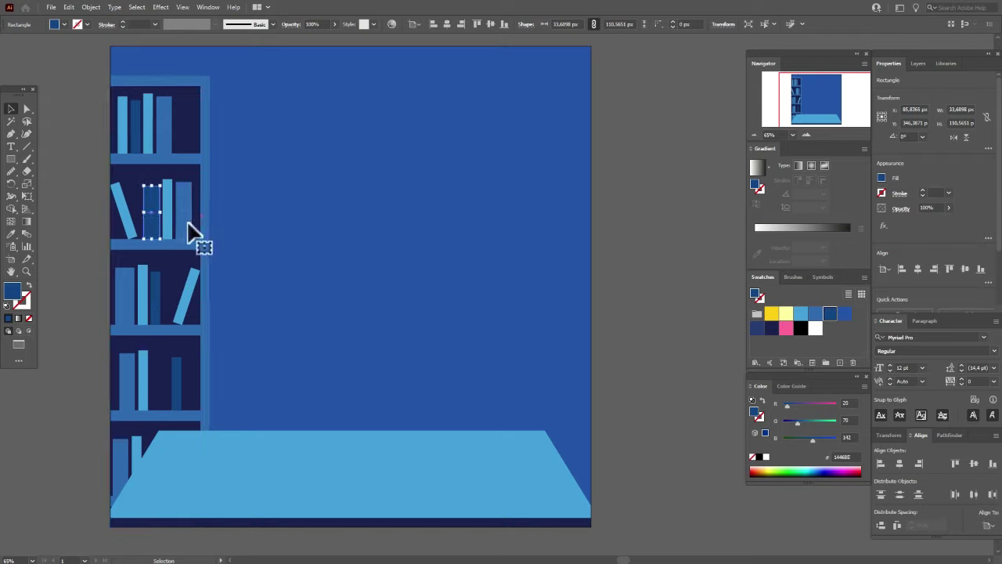
# Recolour the fourth shelf's books from left to right as light blue (45A2E1), dark blue (14468E) and medium blue (316BBA), and deselect
pyautogui.click(128, 395)
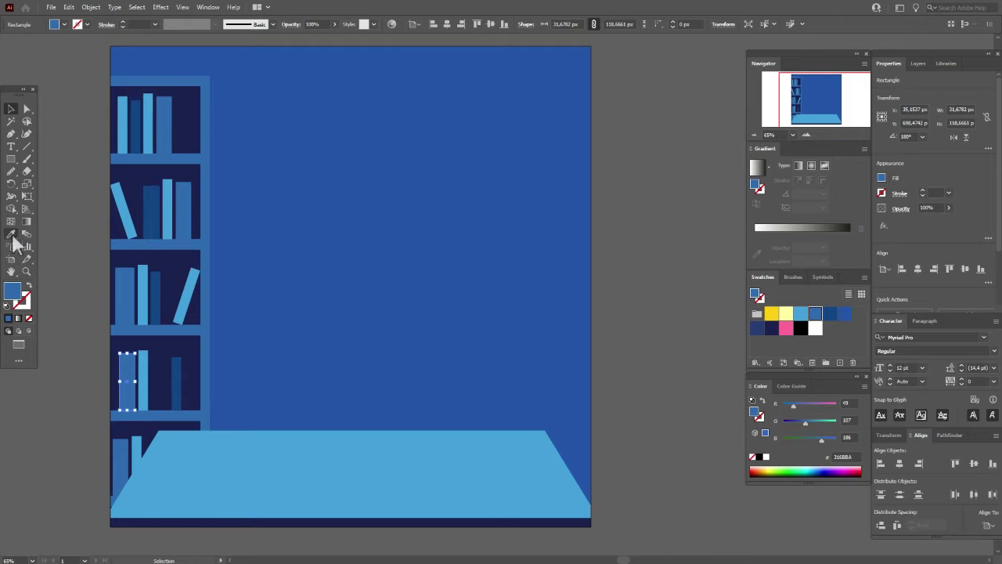
pyautogui.click(12, 234)
pyautogui.click(190, 303)
pyautogui.click(11, 109)
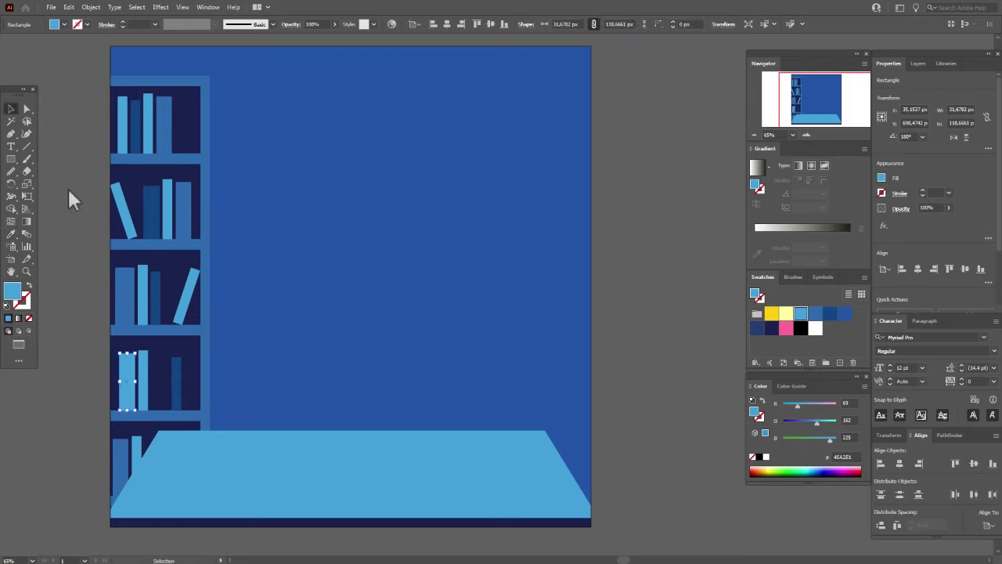
pyautogui.click(141, 367)
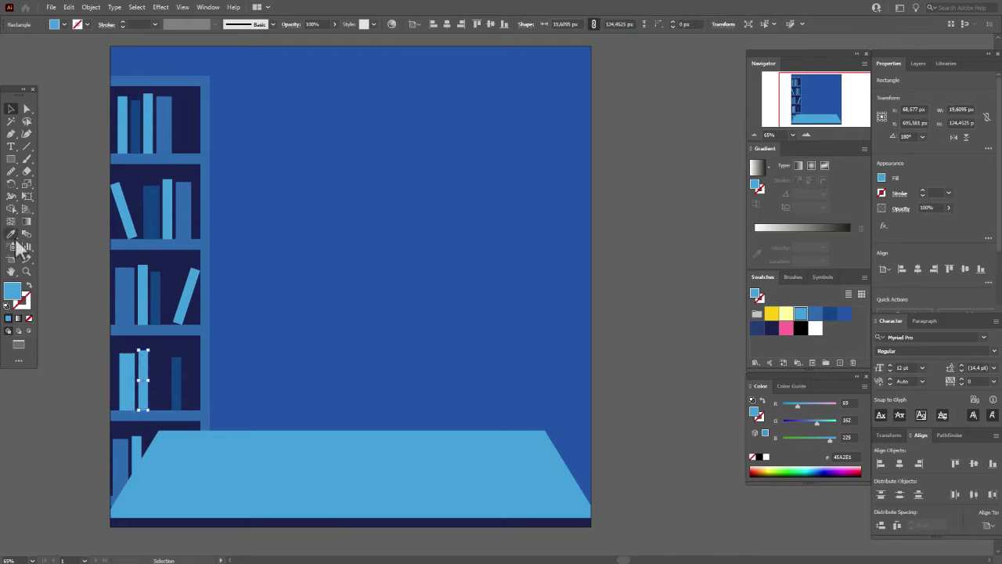
pyautogui.click(13, 235)
pyautogui.click(156, 302)
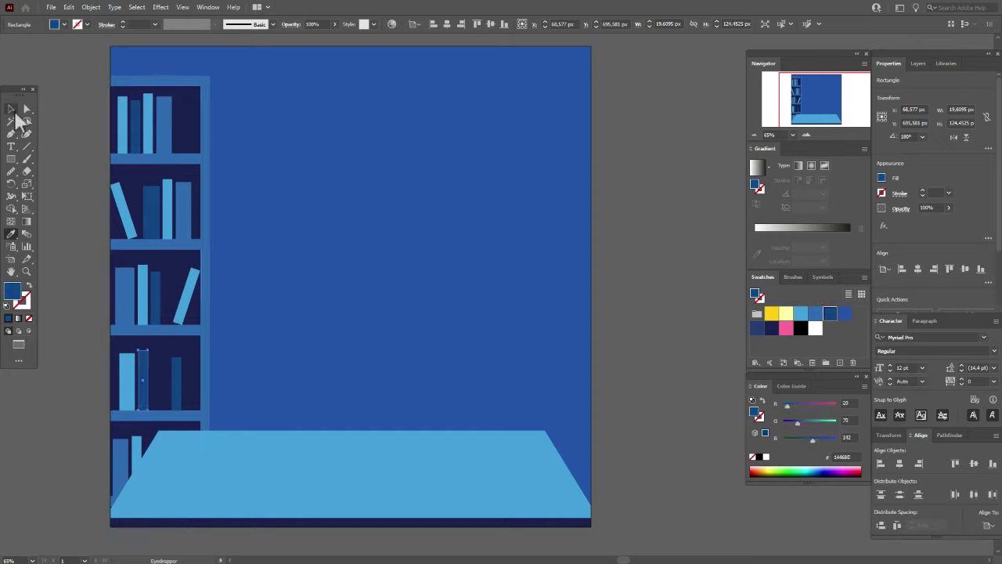
pyautogui.click(15, 113)
pyautogui.click(179, 368)
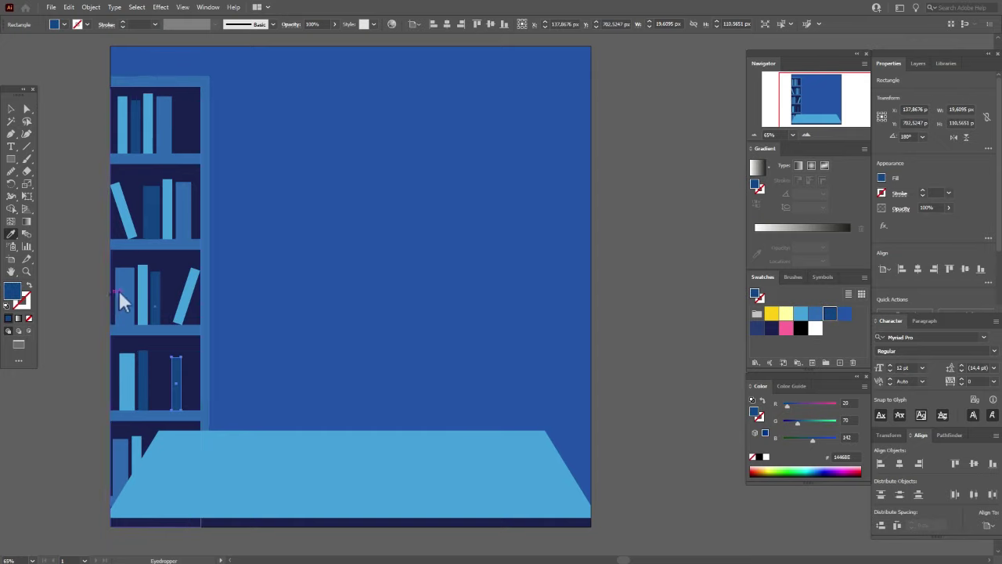
pyautogui.click(120, 296)
pyautogui.click(14, 112)
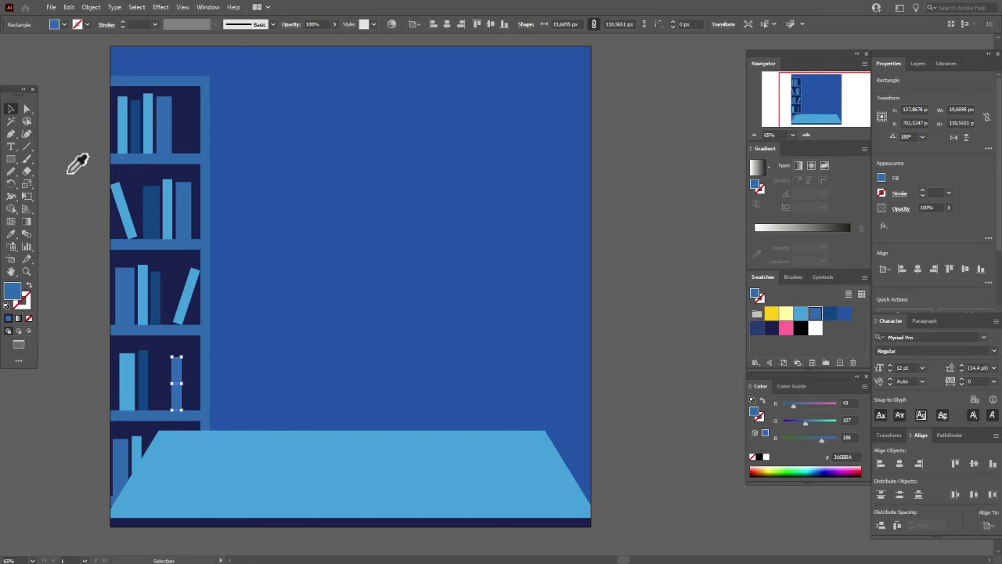
pyautogui.click(76, 246)
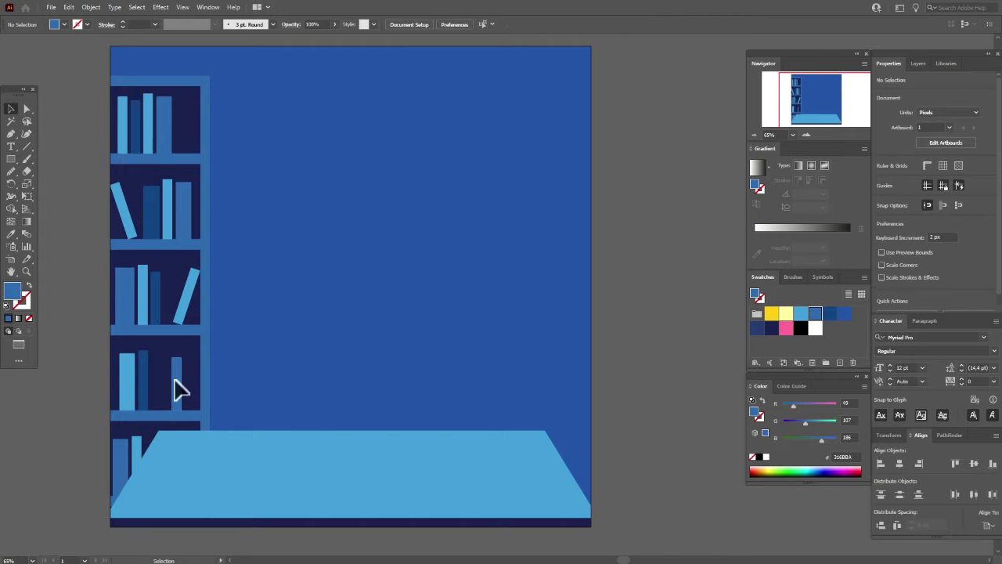
# Tilt the fourth shelf's medium blue book towards its neighbour, and nudge the top shelf's medium blue book right
pyautogui.moveTo(188, 387); pyautogui.dragTo(164, 382)
pyautogui.click(81, 358)
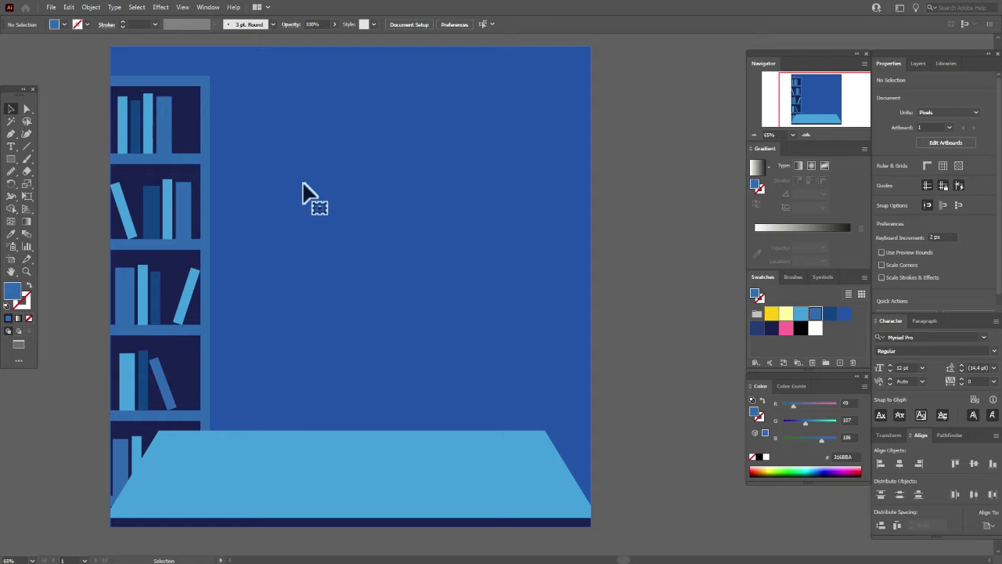
pyautogui.click(170, 142)
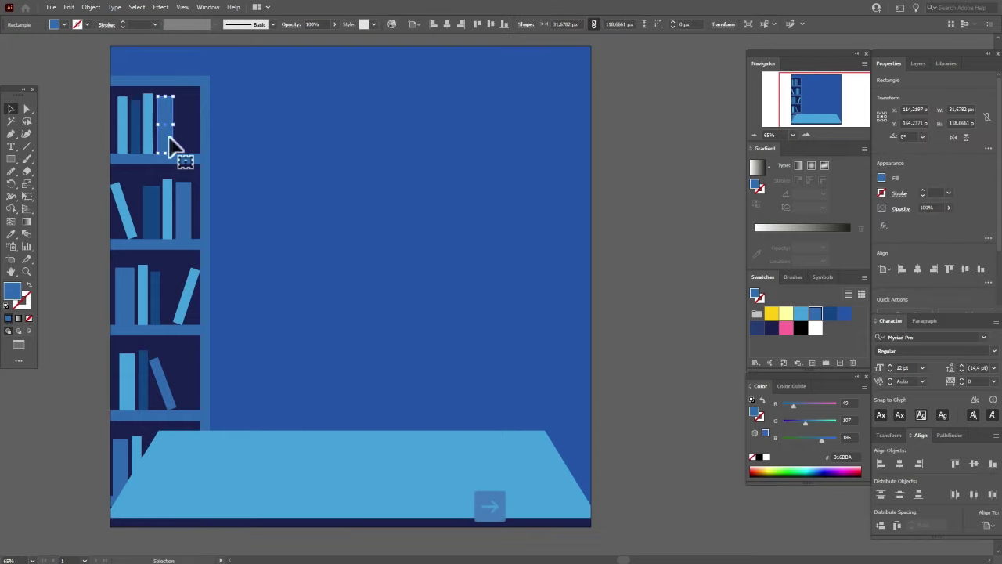
pyautogui.click(89, 191)
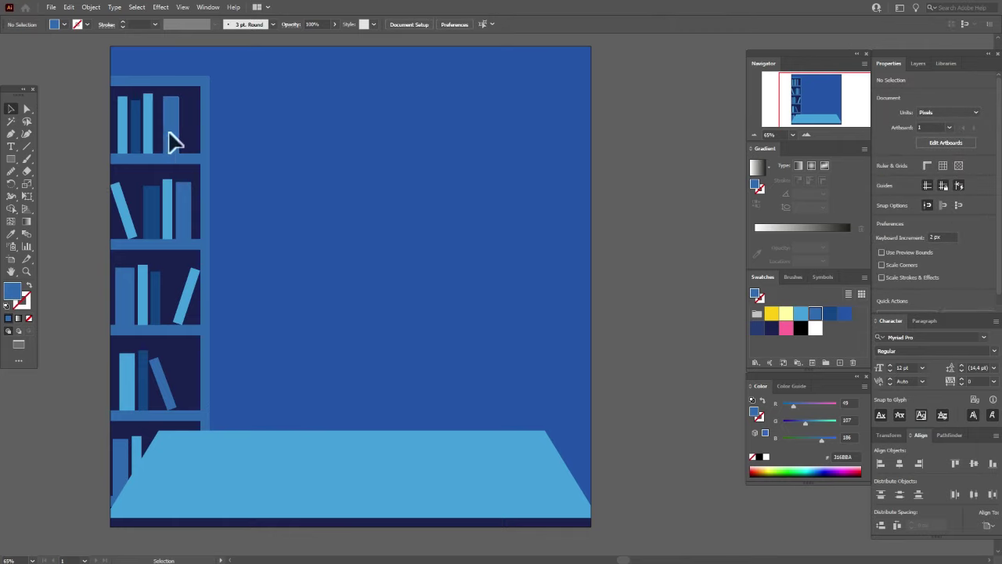
# Add a text frame of about 238 × 115 px beside the artboard reading BOOK, with a font size of 30 pt
pyautogui.click(11, 148)
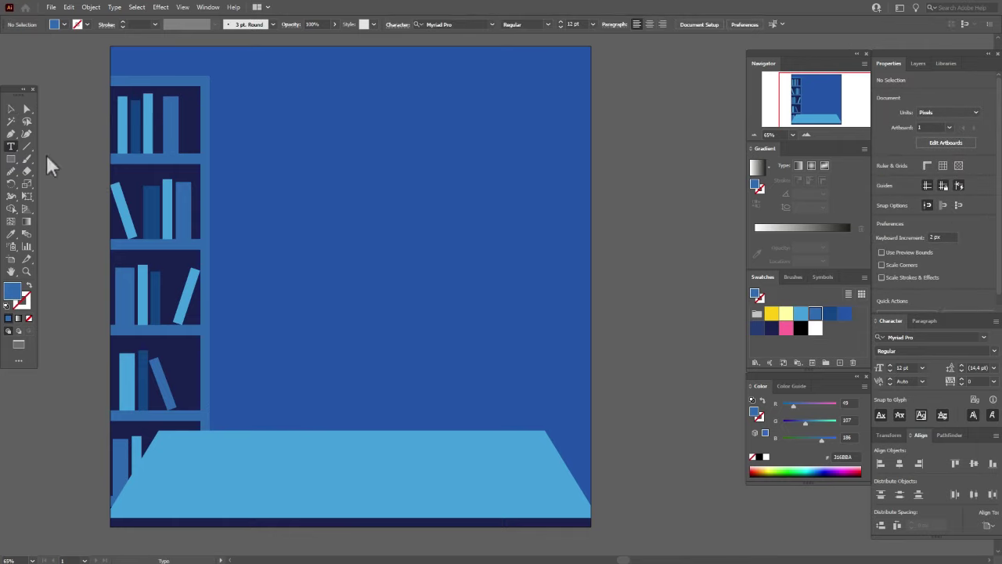
pyautogui.moveTo(601, 219); pyautogui.dragTo(715, 273)
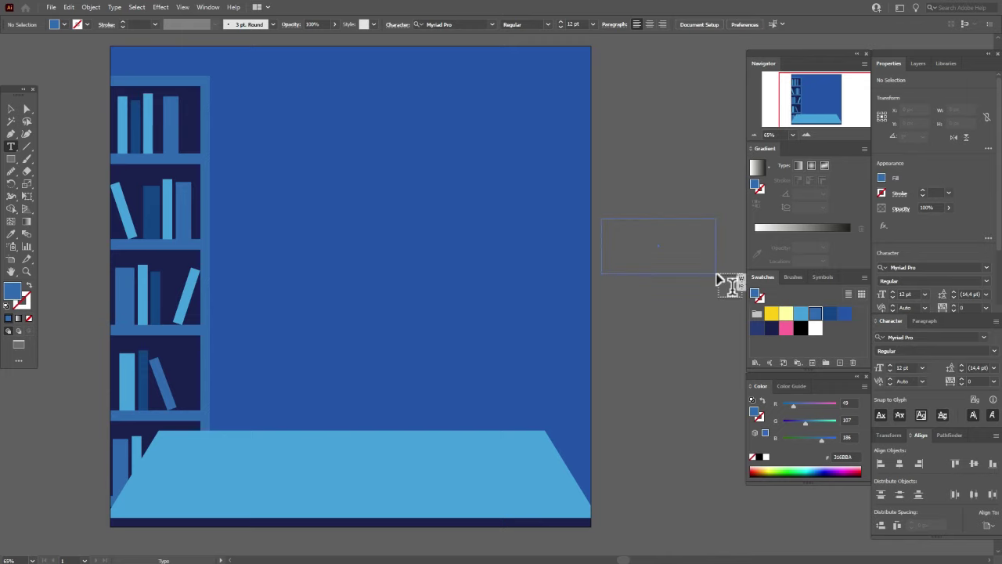
pyautogui.press('shift')
pyautogui.press('BackSpace')
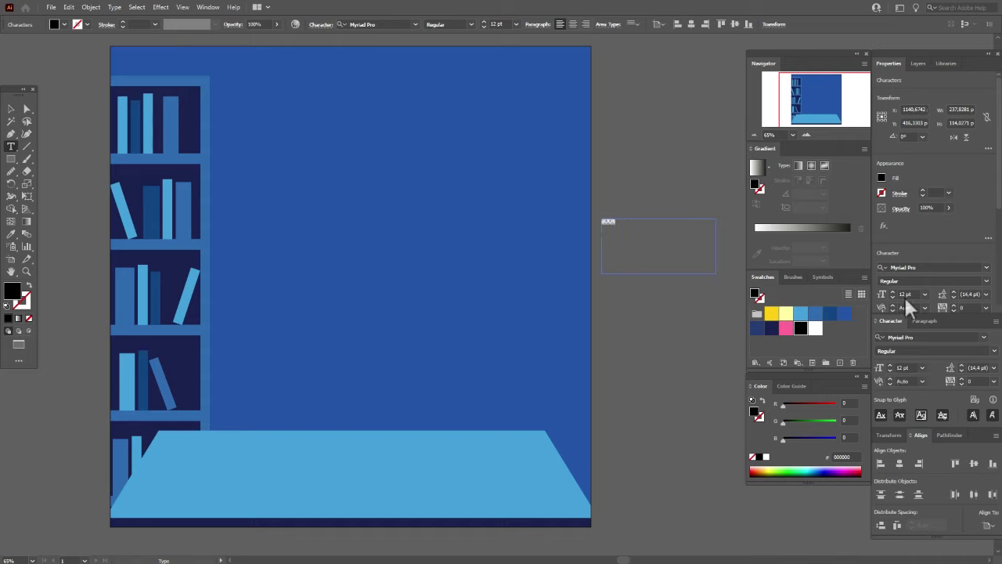
pyautogui.write('30')
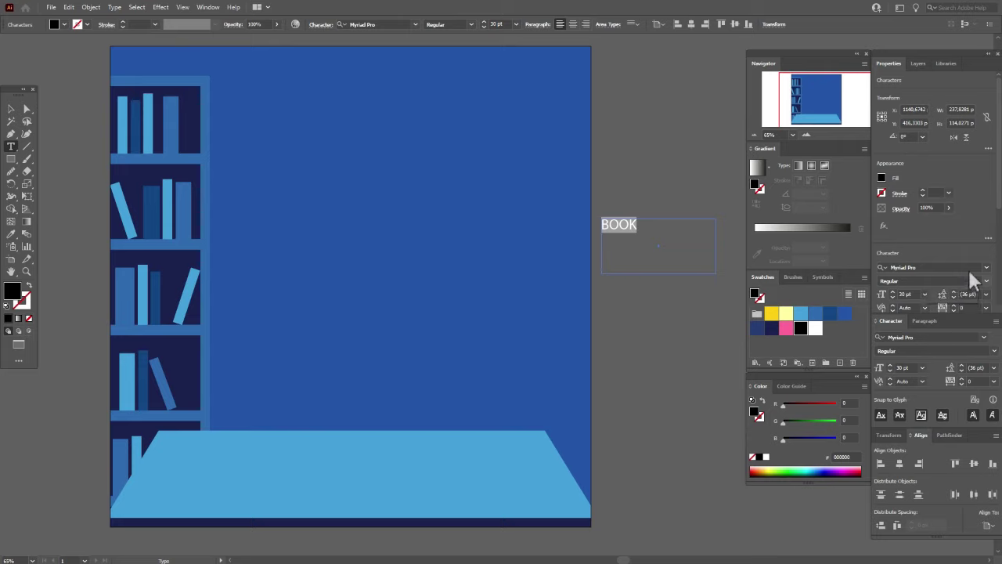
# Set the BOOK text in Basics Serif Free Regular with a white fill (FFFFFF) and convert it to outlines
pyautogui.click(990, 267)
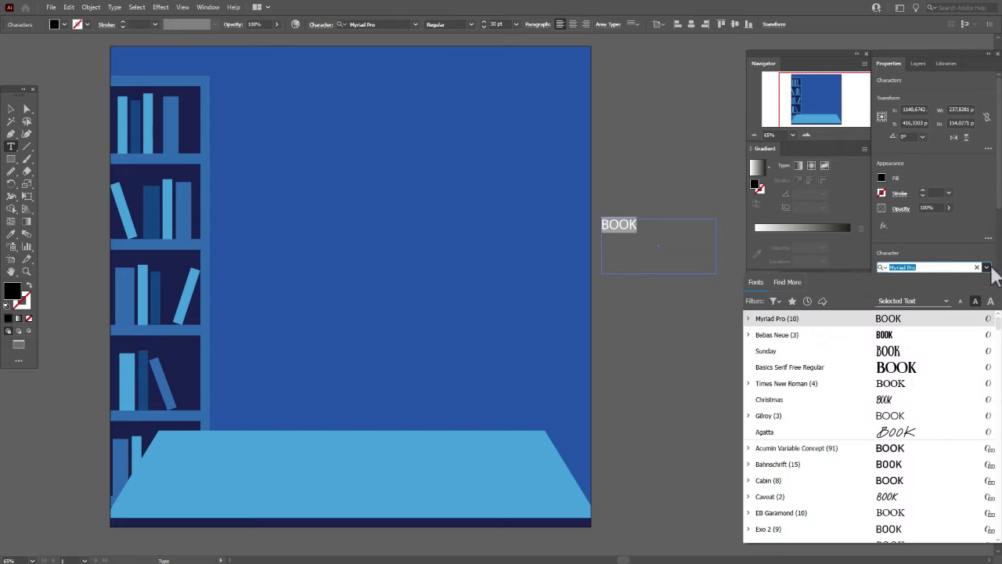
pyautogui.click(900, 370)
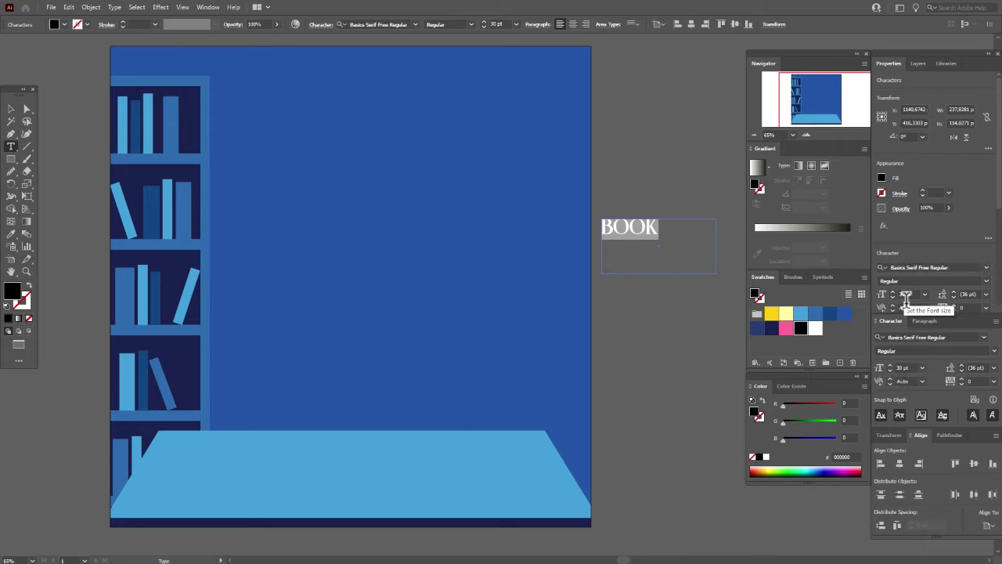
pyautogui.click(814, 327)
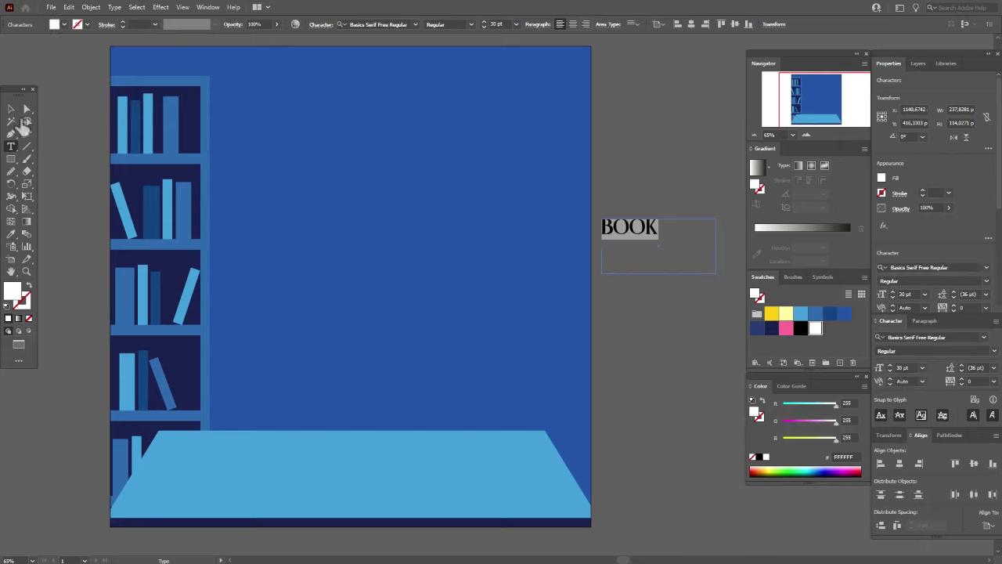
pyautogui.click(19, 115)
pyautogui.rightClick(651, 234)
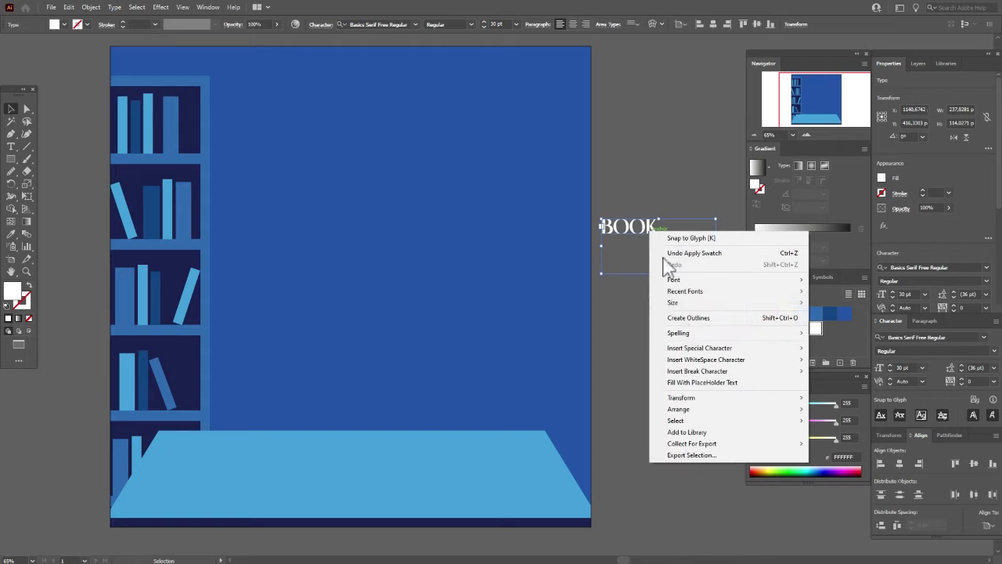
pyautogui.click(688, 318)
# Rotate the BOOK lettering upright and place copies on the medium blue books of the top two shelves and the fourth shelf's light blue book
pyautogui.moveTo(662, 224); pyautogui.dragTo(636, 215)
pyautogui.moveTo(646, 263); pyautogui.dragTo(126, 384)
pyautogui.press('alt')
pyautogui.press('alt')
pyautogui.click(626, 315)
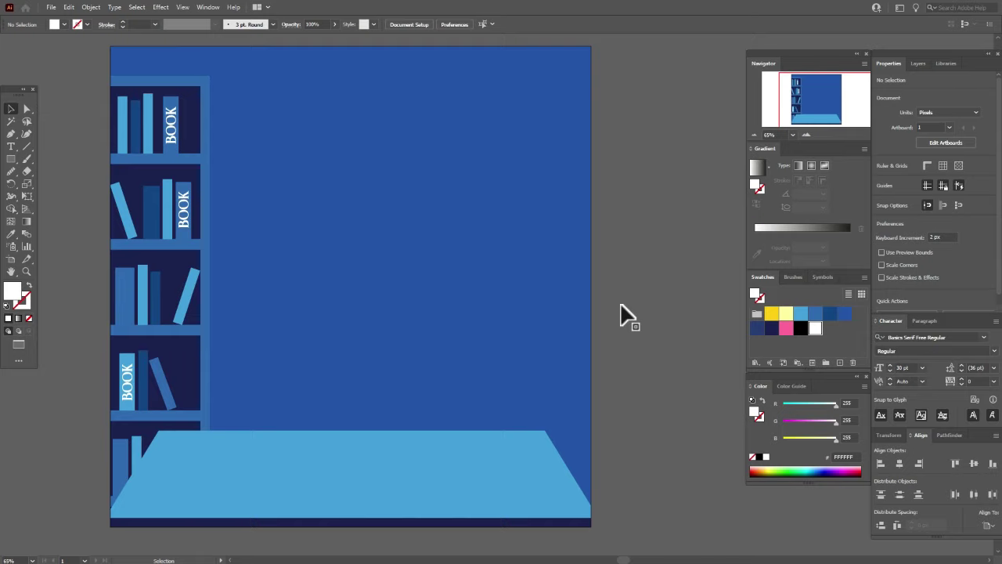
# Create a light blue (45A2E1) rectangle of 365 × 535 px beside the artboard
pyautogui.press('h')
pyautogui.moveTo(484, 237); pyautogui.dragTo(440, 244)
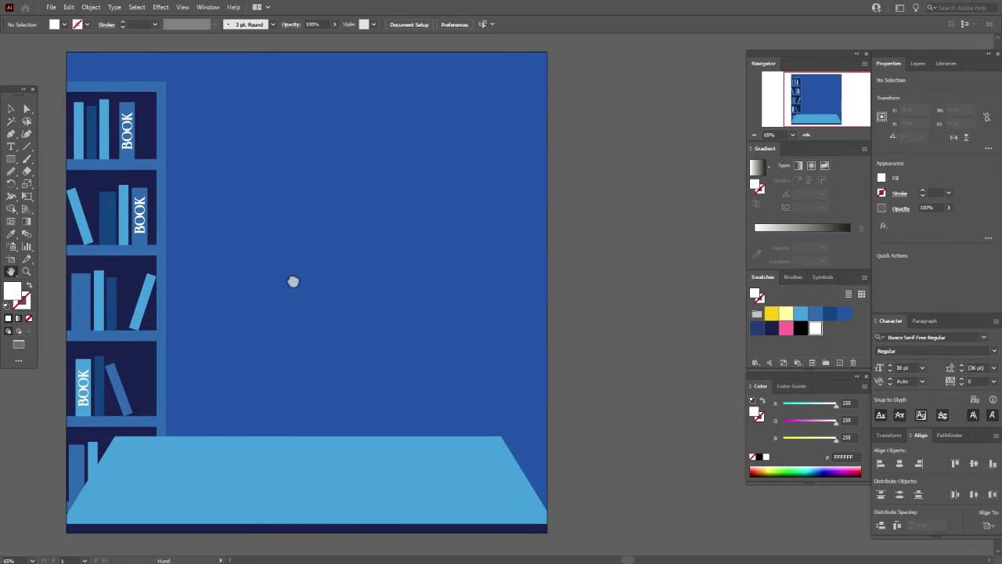
pyautogui.click(801, 314)
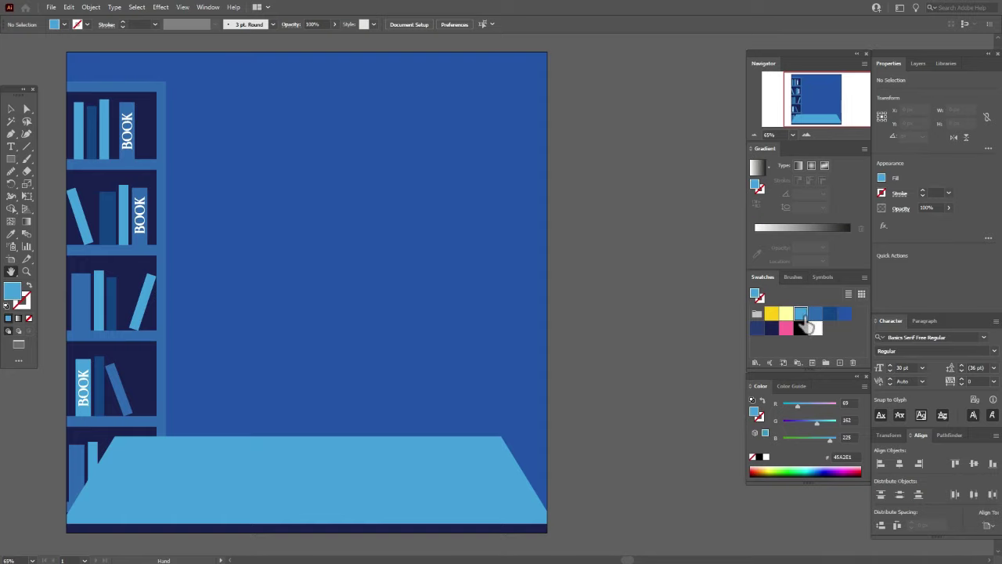
pyautogui.click(11, 158)
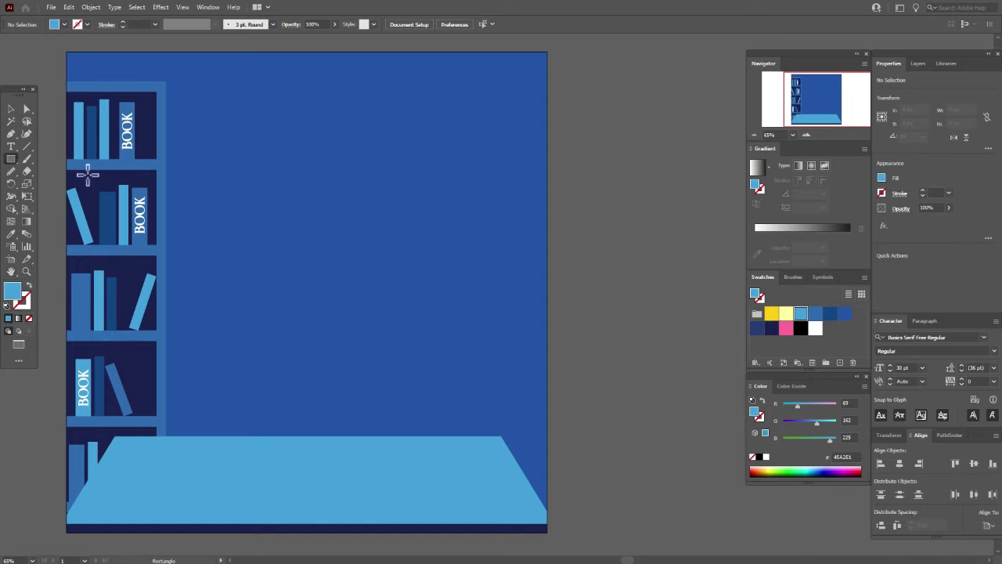
pyautogui.click(661, 278)
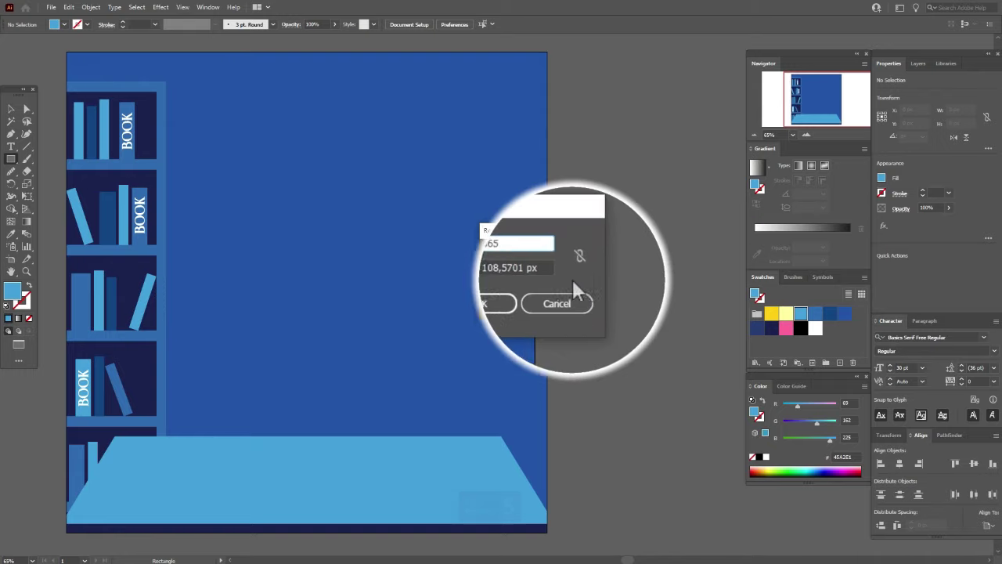
pyautogui.write('365')
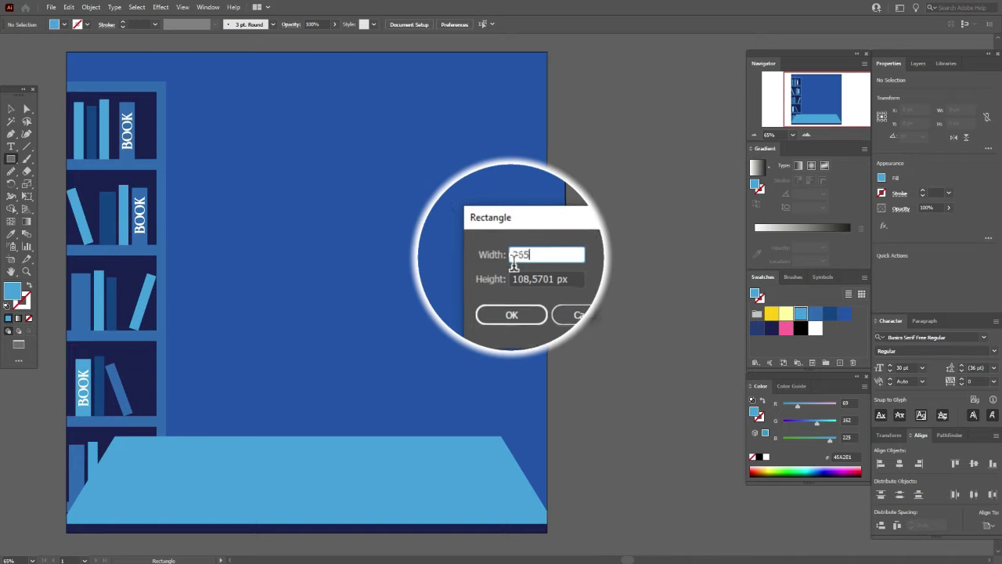
pyautogui.press('Tab')
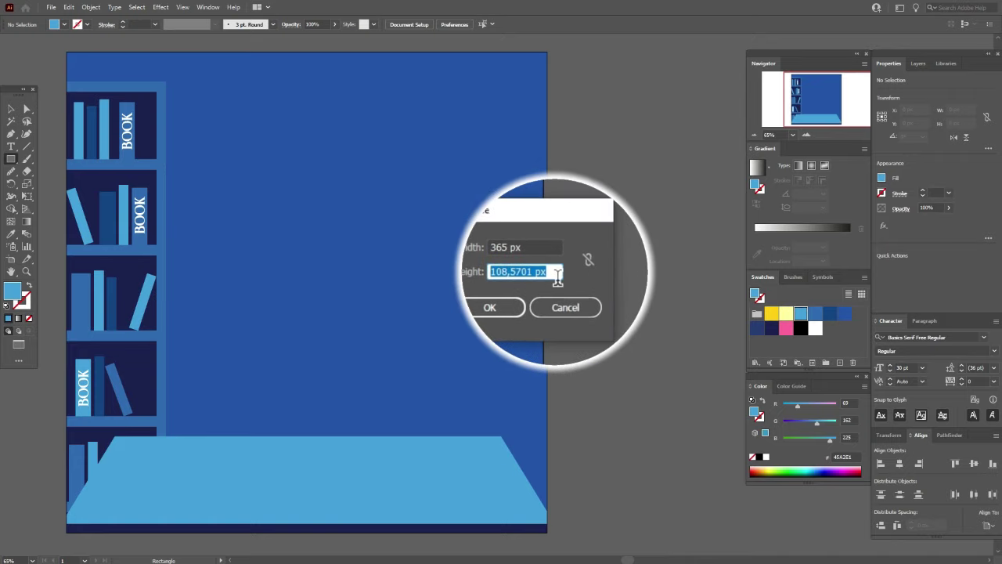
pyautogui.write('5')
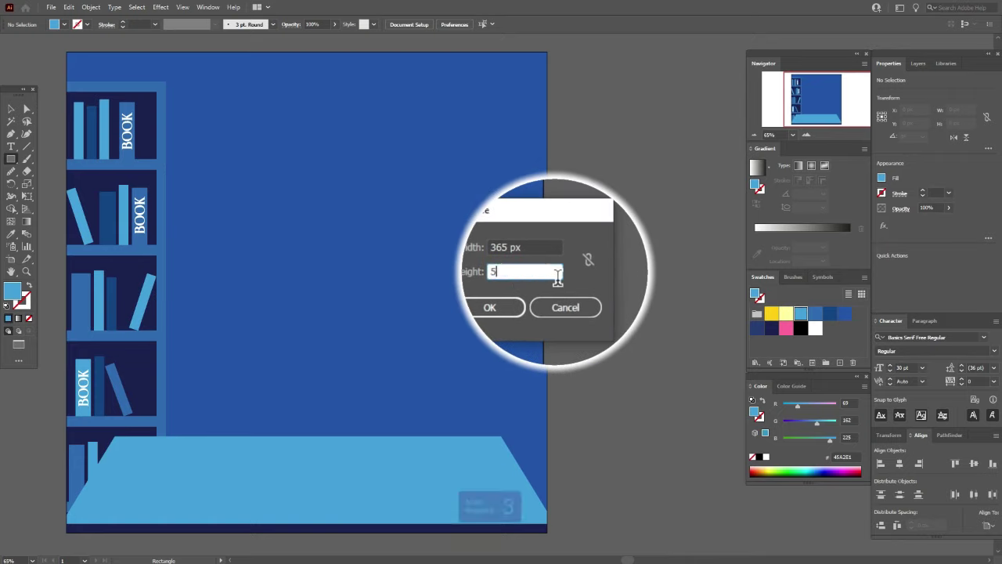
pyautogui.write('35')
pyautogui.click(512, 299)
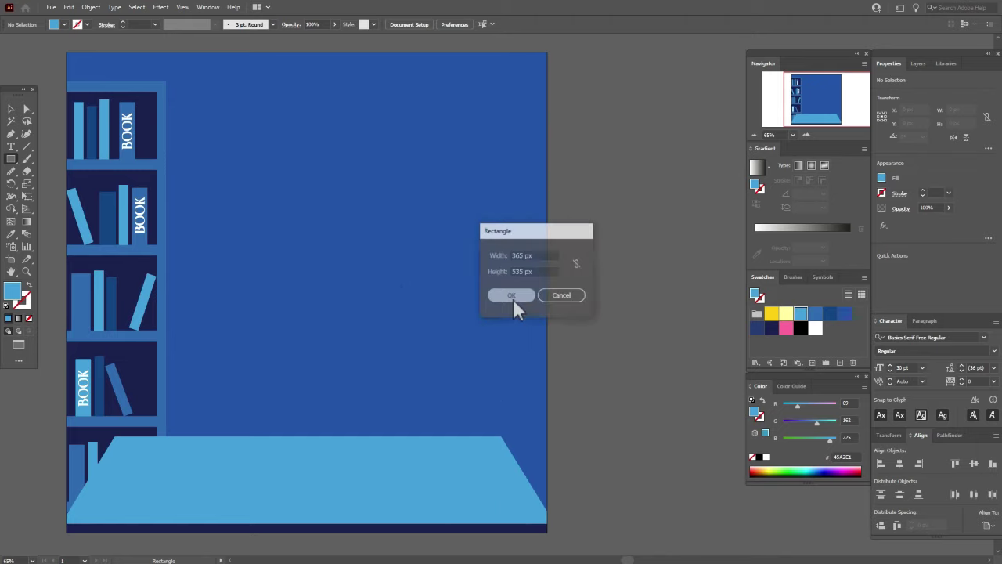
# Move the light blue rectangle onto the wall above the floor, between the bookcase and the middle of the room
pyautogui.click(11, 109)
pyautogui.moveTo(708, 311); pyautogui.dragTo(305, 159)
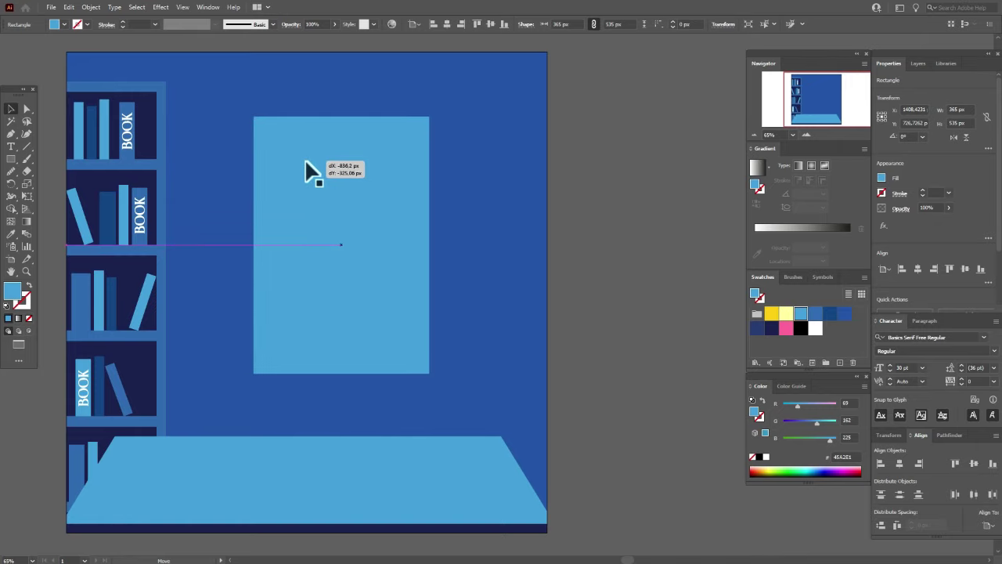
pyautogui.moveTo(305, 159); pyautogui.dragTo(264, 159)
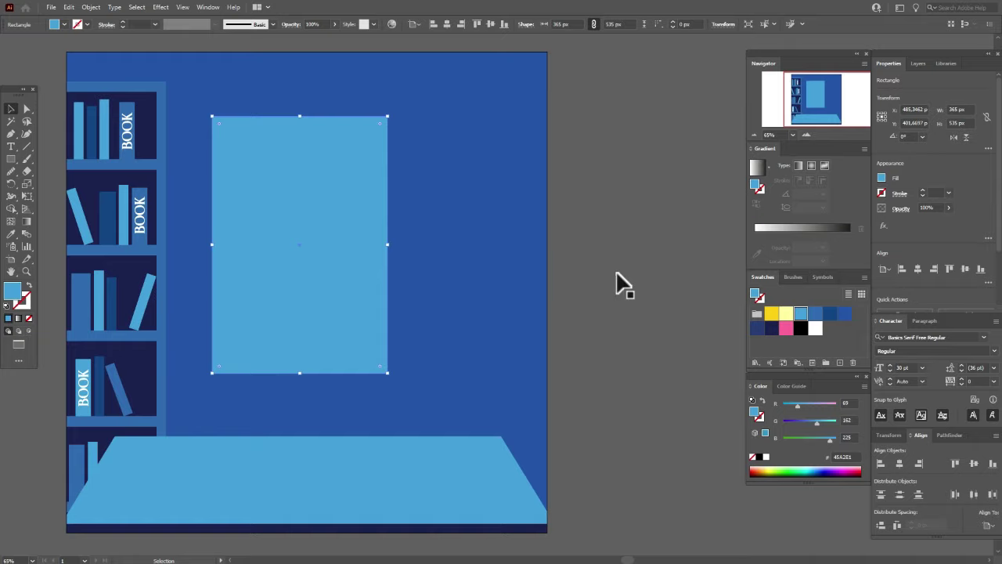
# Give the wall rectangle a dark navy (1A2153) stroke of 12 pt
pyautogui.press('x')
pyautogui.click(771, 331)
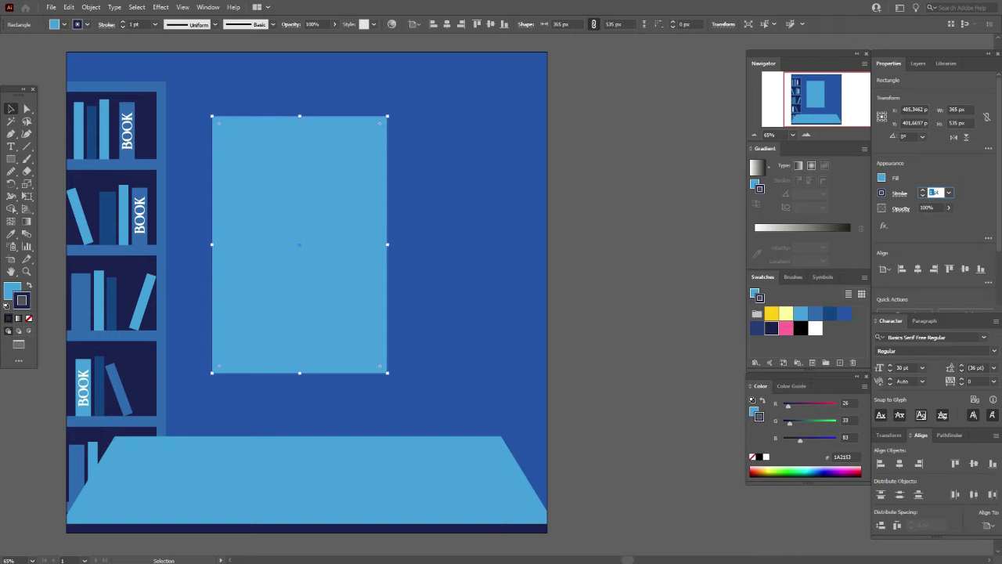
pyautogui.write('12')
pyautogui.press('Return')
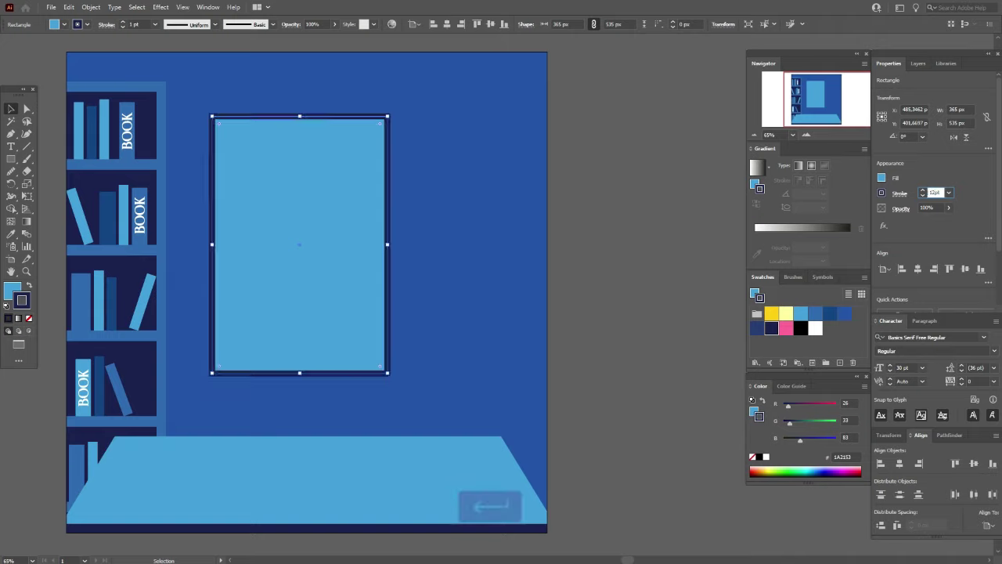
# Expand the wall rectangle's fill and stroke into separate shapes, ungroup them and deselect
pyautogui.click(90, 8)
pyautogui.click(110, 130)
pyautogui.click(492, 338)
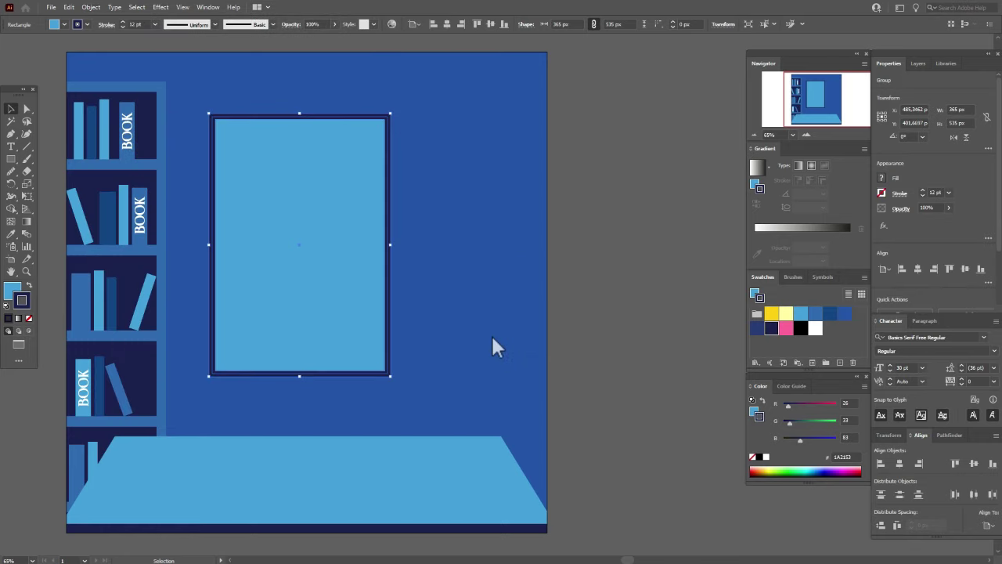
pyautogui.rightClick(316, 262)
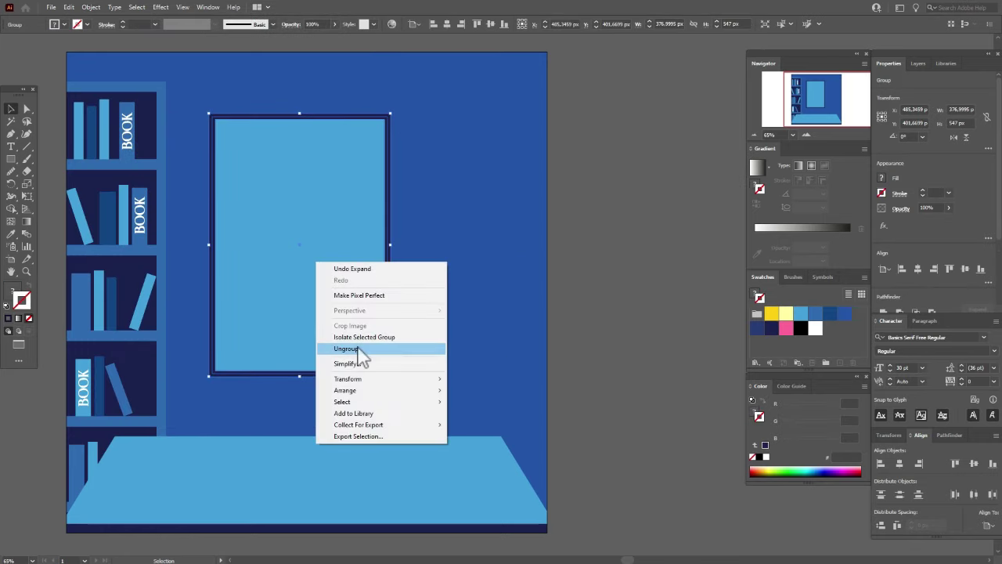
pyautogui.click(356, 348)
pyautogui.hotkey('ctrl', 'h')
# Offset the light blue window pane's path outwards by 30 px to form an outer frame, and deselect
pyautogui.click(311, 214)
pyautogui.click(90, 7)
pyautogui.moveTo(188, 262)
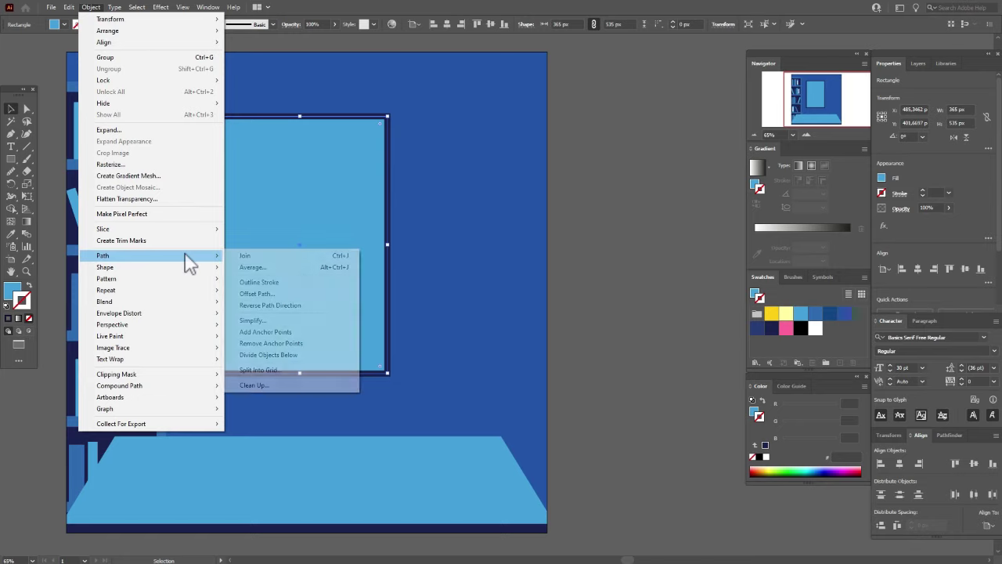
pyautogui.click(259, 293)
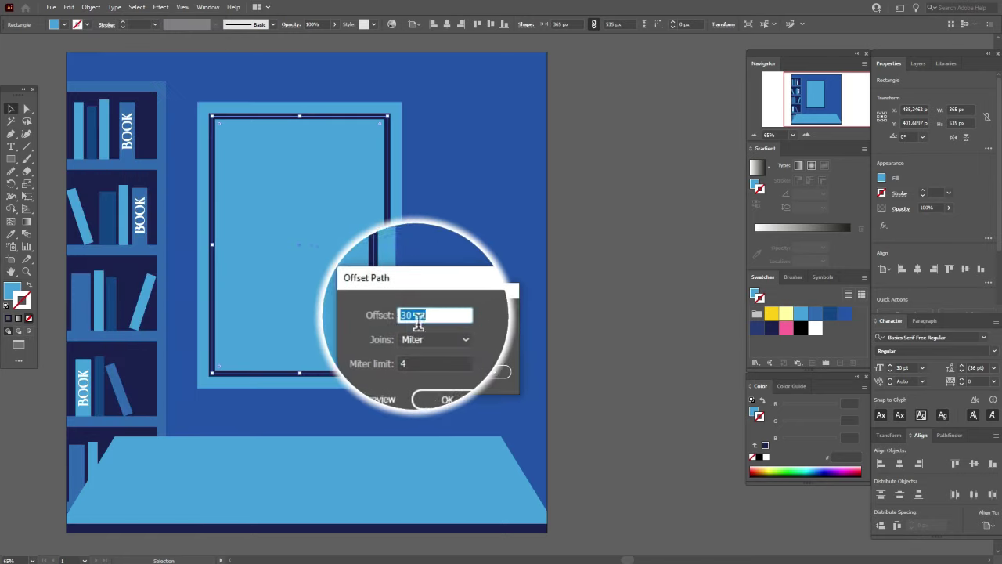
pyautogui.click(448, 371)
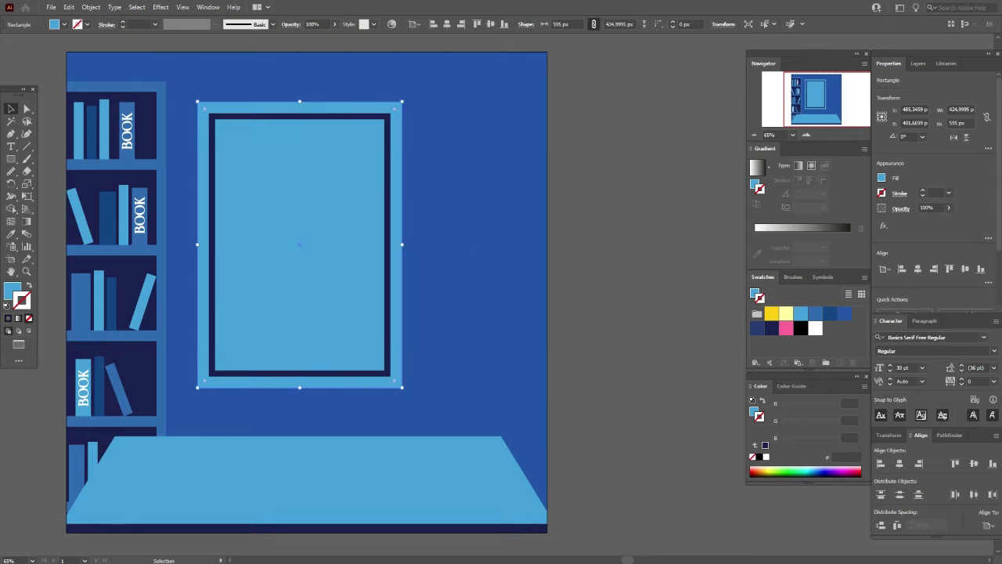
pyautogui.hotkey('ctrl', 'shift', 'a')
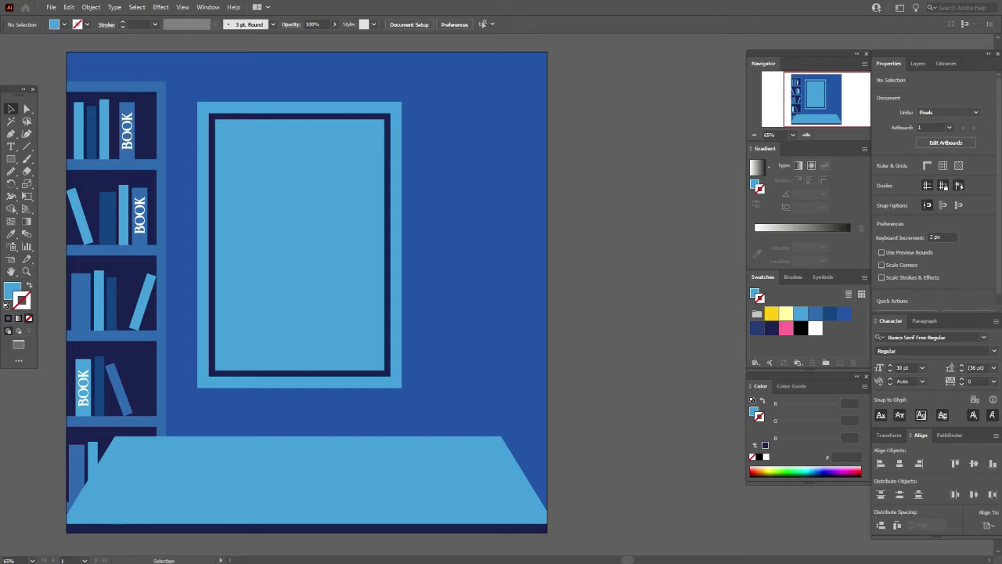
# Raise the outer frame's lower edge to the bottom of the navy frame, making it about 569 px high, and deselect
pyautogui.click(304, 385)
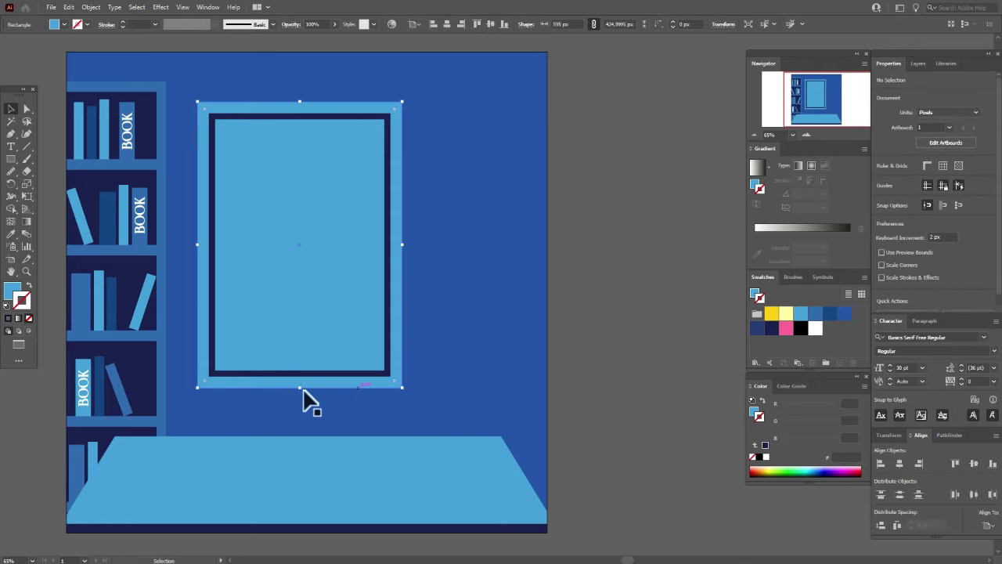
pyautogui.moveTo(306, 395); pyautogui.dragTo(306, 383)
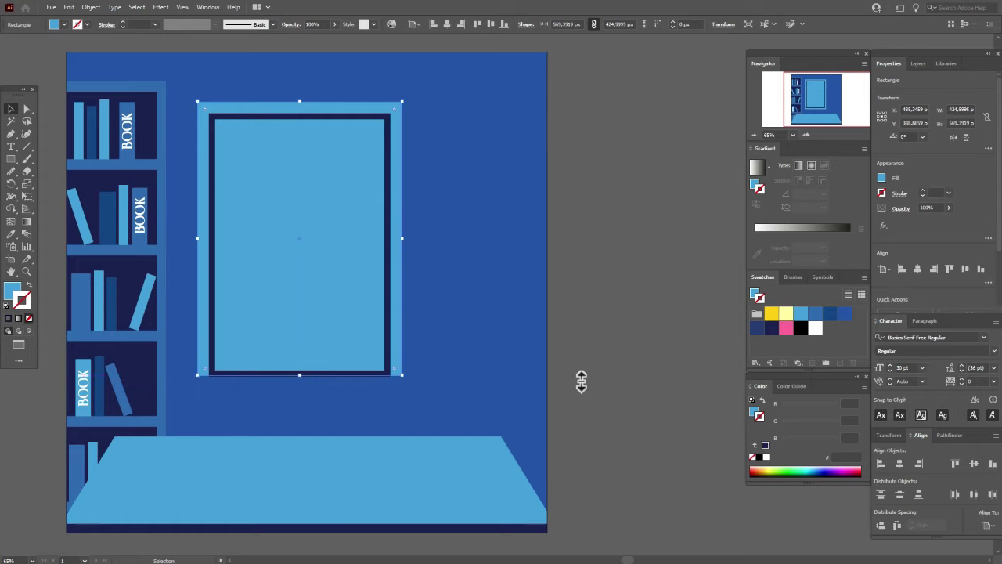
pyautogui.hotkey('ctrl', 'shift', 'a')
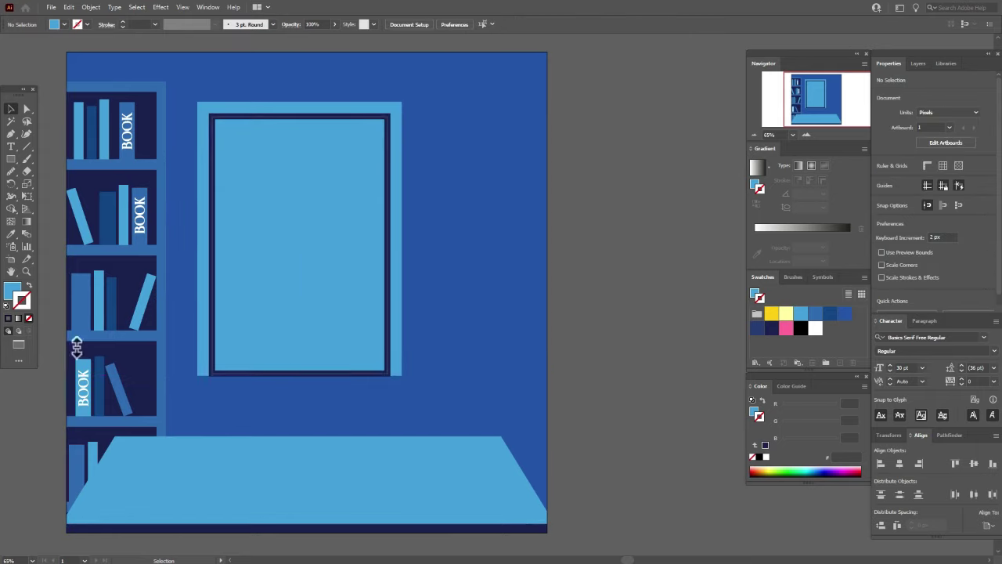
# Draw a dark navy (1A2153) sill bar about 459 × 26 px at the window's base and duplicate it directly below
pyautogui.click(13, 293)
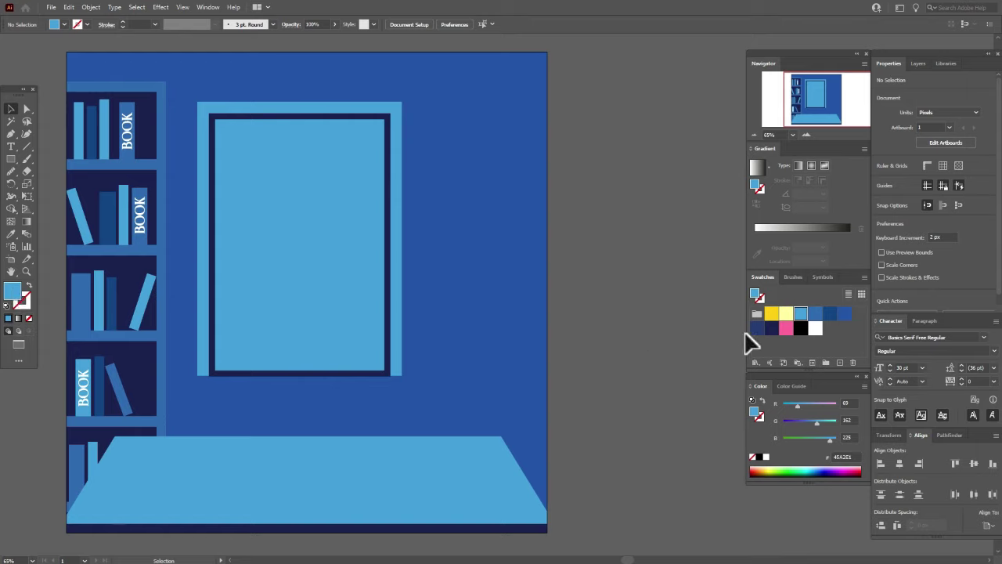
pyautogui.click(771, 329)
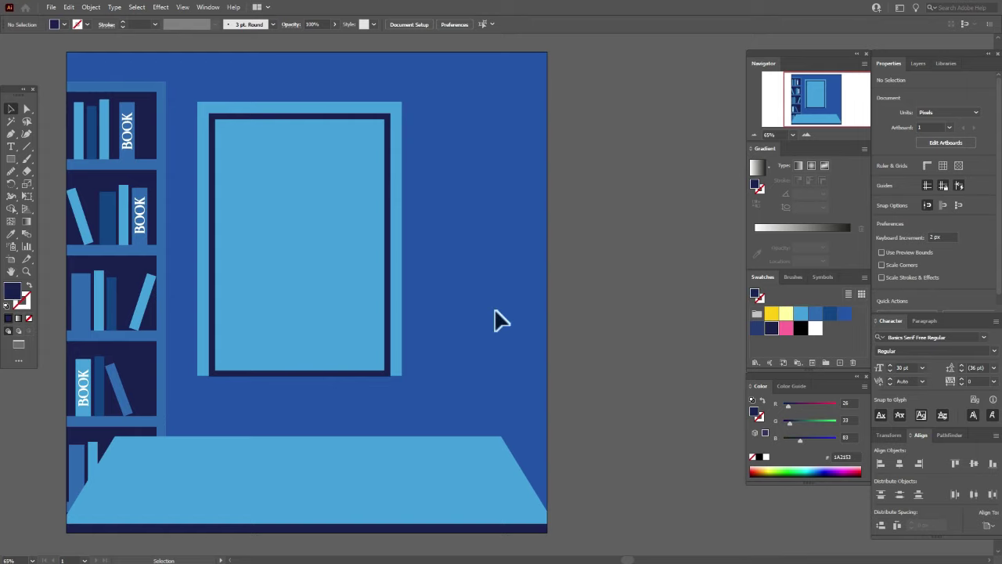
pyautogui.click(11, 159)
pyautogui.moveTo(274, 374); pyautogui.dragTo(371, 395)
pyautogui.press('v')
pyautogui.press('alt')
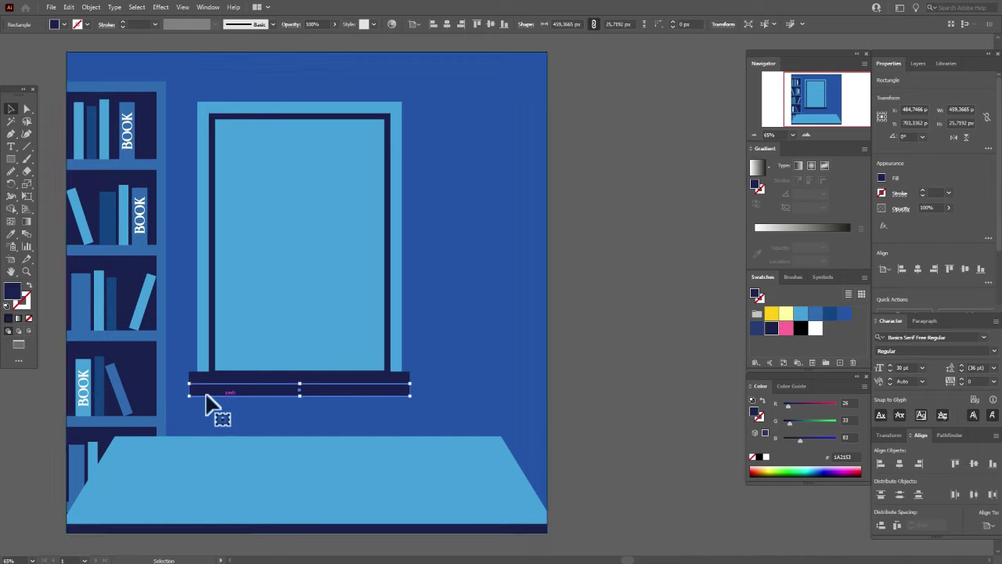
# Widen the lower sill bar on both sides to about 505 px, and deselect
pyautogui.click(26, 272)
pyautogui.moveTo(80, 407); pyautogui.dragTo(223, 377)
pyautogui.moveTo(432, 360); pyautogui.dragTo(379, 436)
pyautogui.press('v')
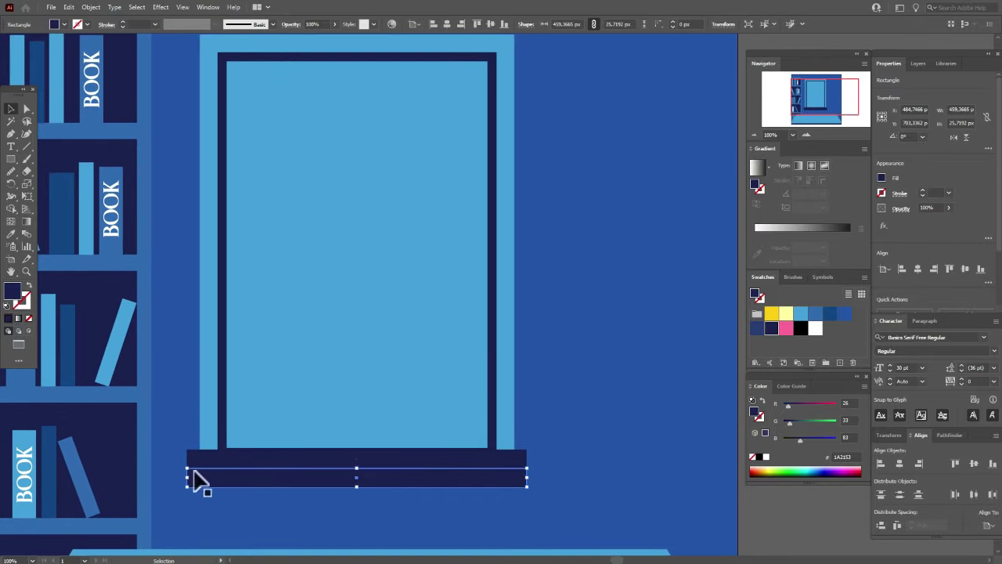
pyautogui.moveTo(188, 477); pyautogui.dragTo(172, 478)
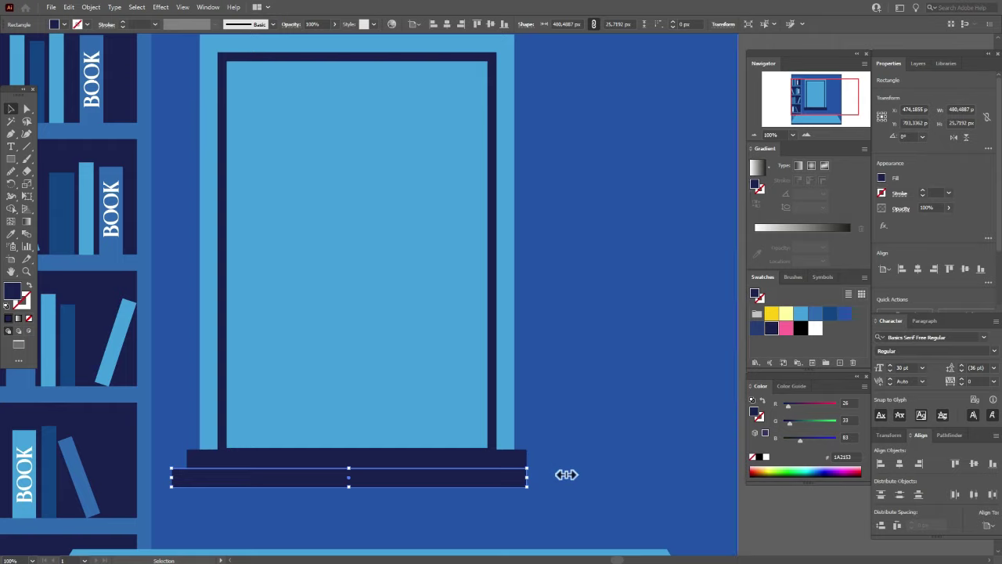
pyautogui.moveTo(529, 476); pyautogui.dragTo(550, 483)
pyautogui.hotkey('ctrl', 'shift', 'a')
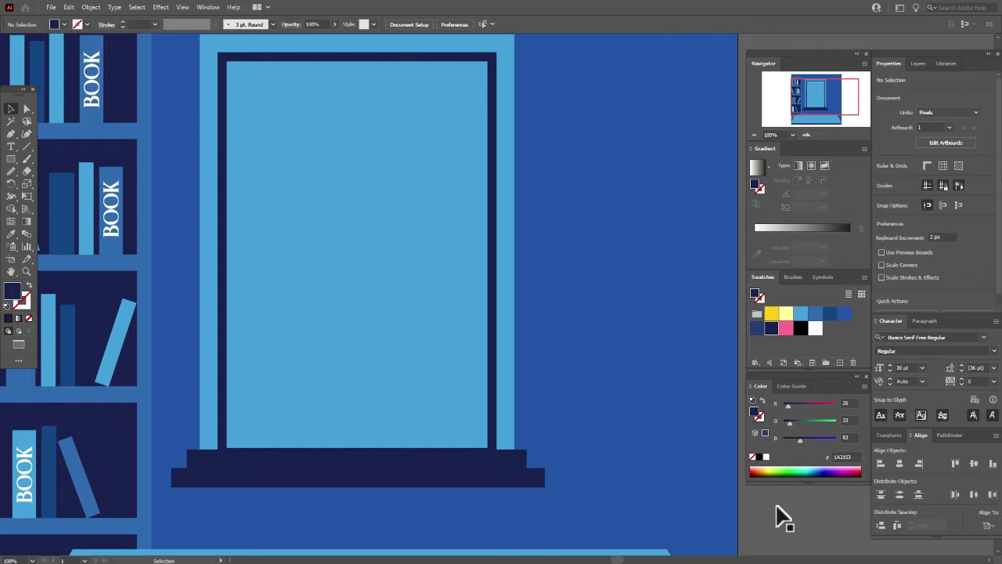
# Nudge the lower sill bar down to leave a narrow gap beneath the upper bar
pyautogui.click(430, 487)
pyautogui.press('Down')
pyautogui.press('Down')
pyautogui.press('Down')
pyautogui.press('Down')
pyautogui.press('Down')
pyautogui.press('Down')
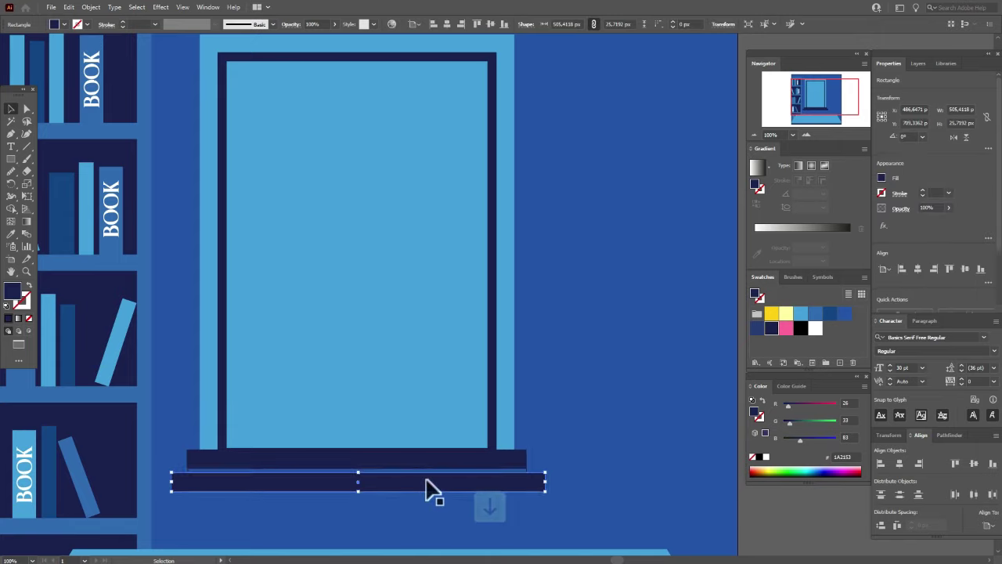
# Nudge the upper sill bar slightly up against the window's base
pyautogui.click(328, 458)
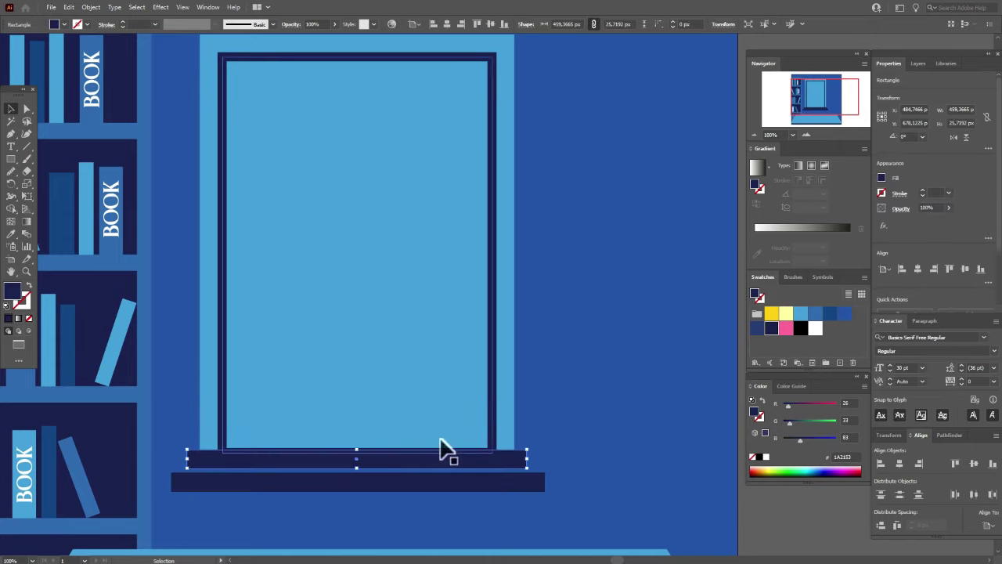
pyautogui.press('Up')
pyautogui.press('Up')
pyautogui.press('Up')
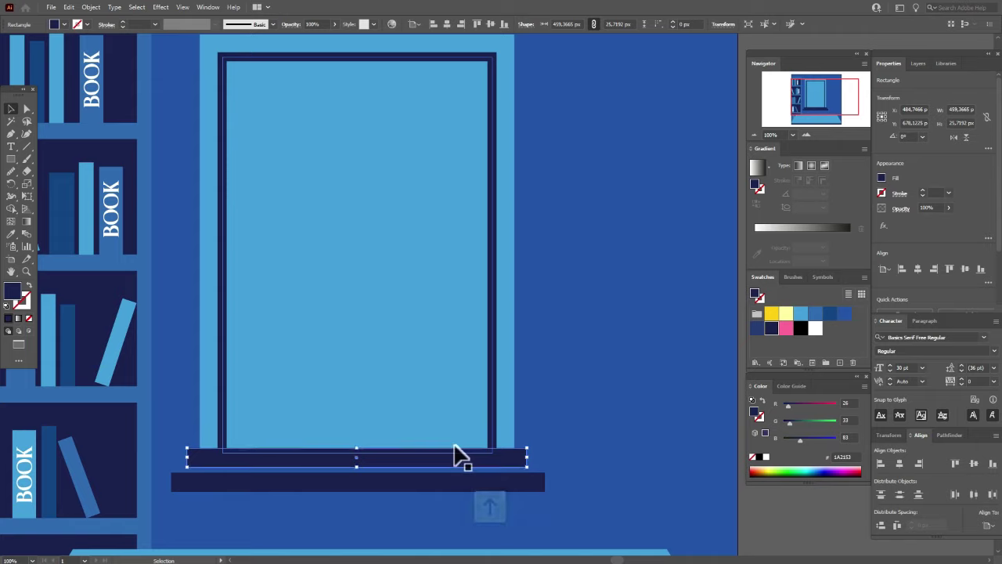
# Nudge the lower sill bar up to narrow the gap beneath the upper bar, and deselect
pyautogui.hotkey('ctrl', 'shift', 'a')
pyautogui.click(460, 485)
pyautogui.press('Up')
pyautogui.press('Up')
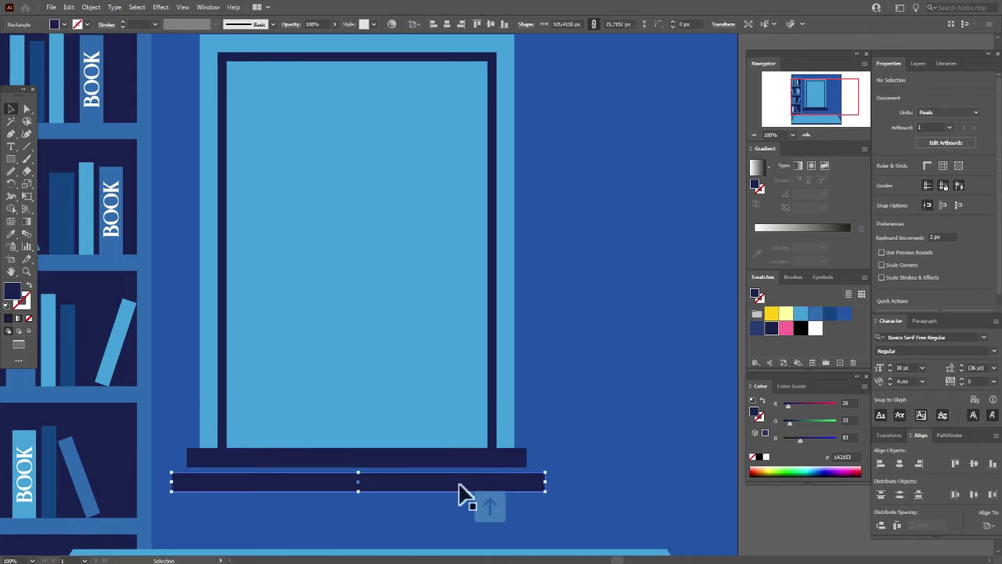
pyautogui.press('Up')
pyautogui.hotkey('ctrl', 'shift', 'a')
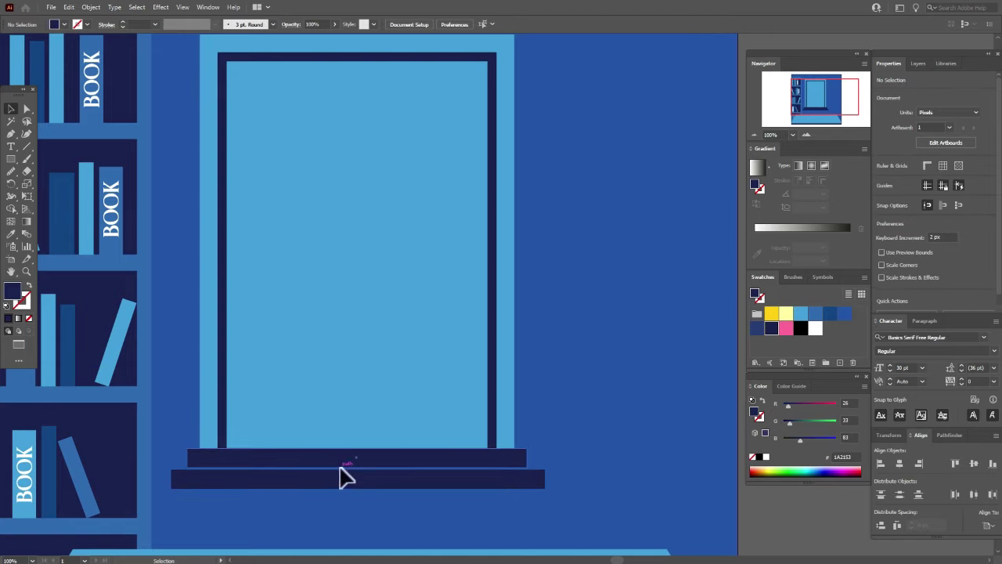
# Round the corners of both window sill bars, using a radius of about 6 px on the lower one, and deselect
pyautogui.click(348, 466)
pyautogui.click(26, 109)
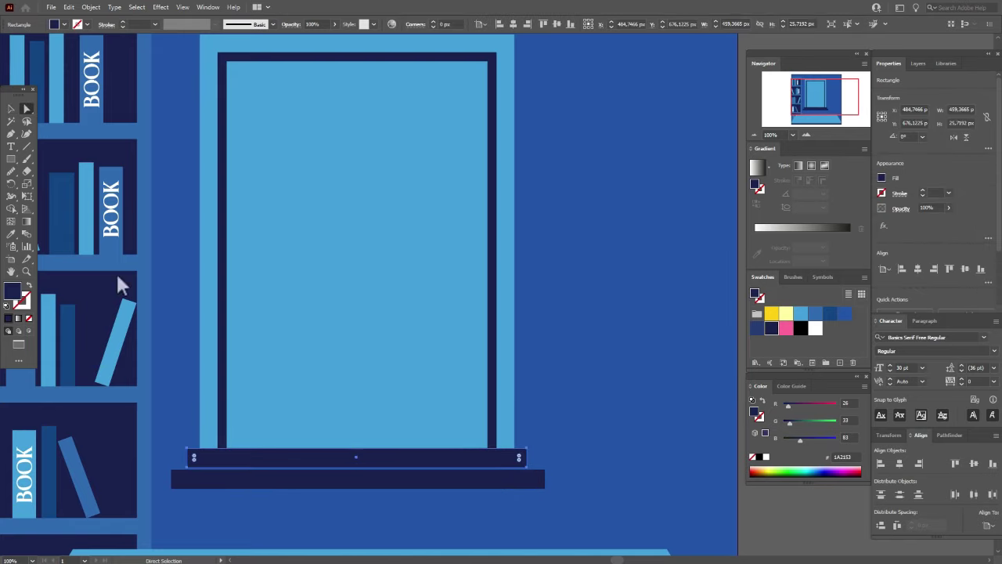
pyautogui.moveTo(194, 458); pyautogui.dragTo(172, 481)
pyautogui.click(193, 480)
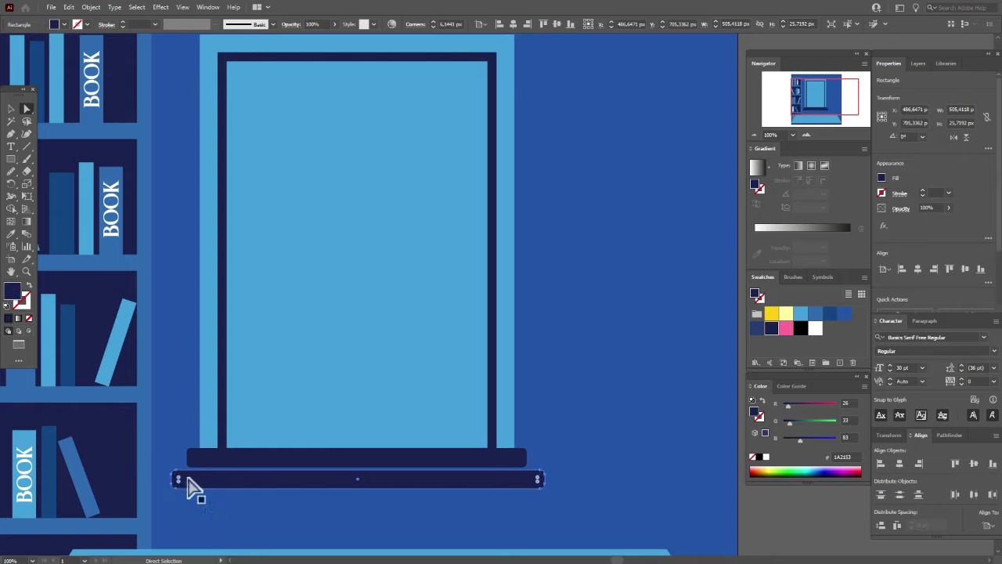
pyautogui.hotkey('ctrl', 'shift', 'a')
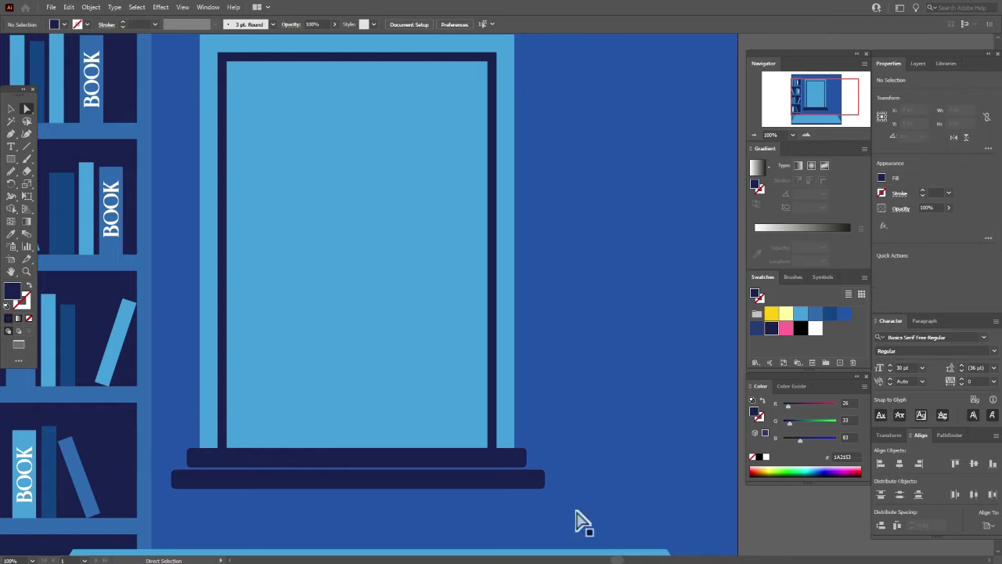
# Draw a closed dark navy (1A2153) trapezoid with the Pen tool over the window frame's top piece, with mitred ends at the frame corners
pyautogui.click(12, 272)
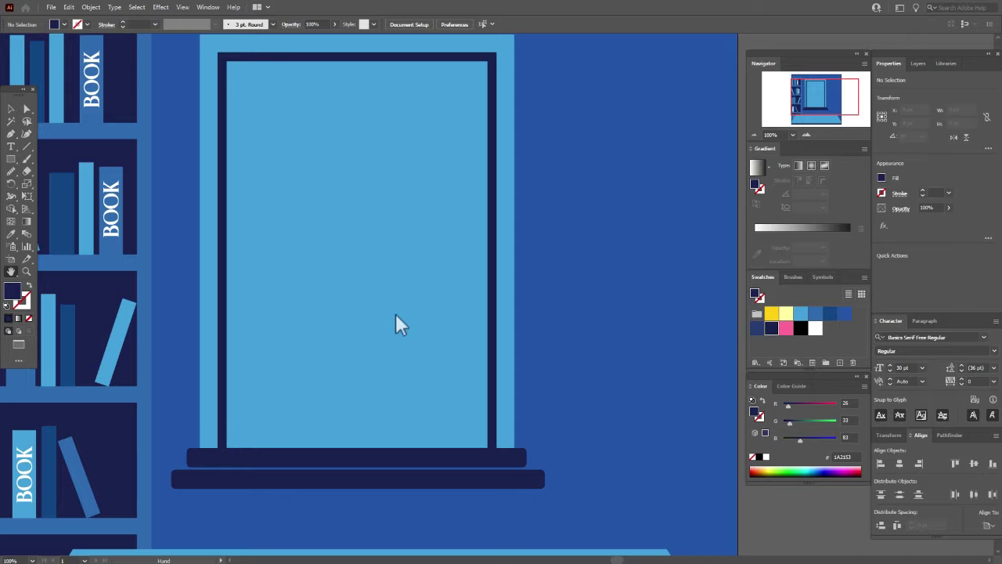
pyautogui.moveTo(395, 313); pyautogui.dragTo(389, 350)
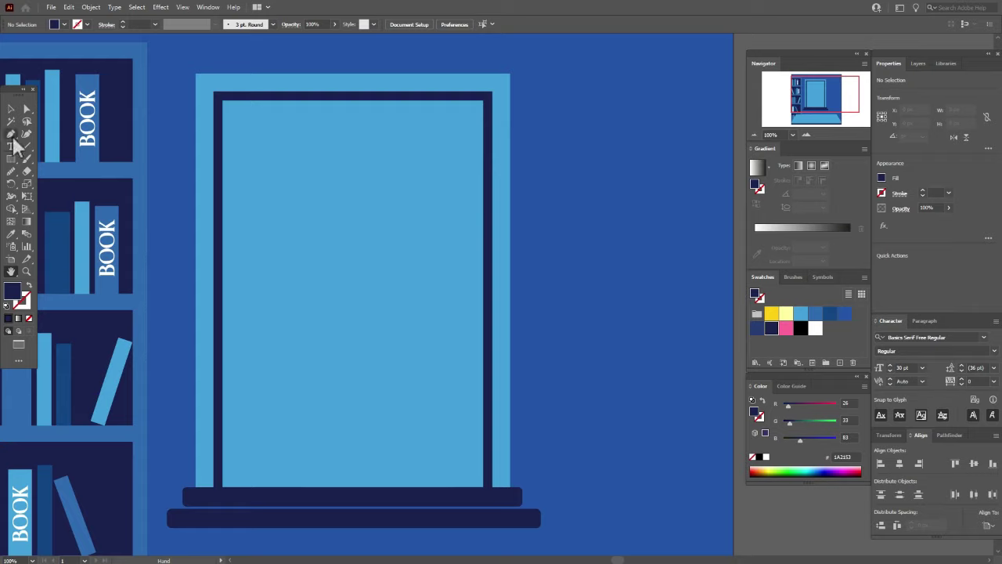
pyautogui.click(197, 75)
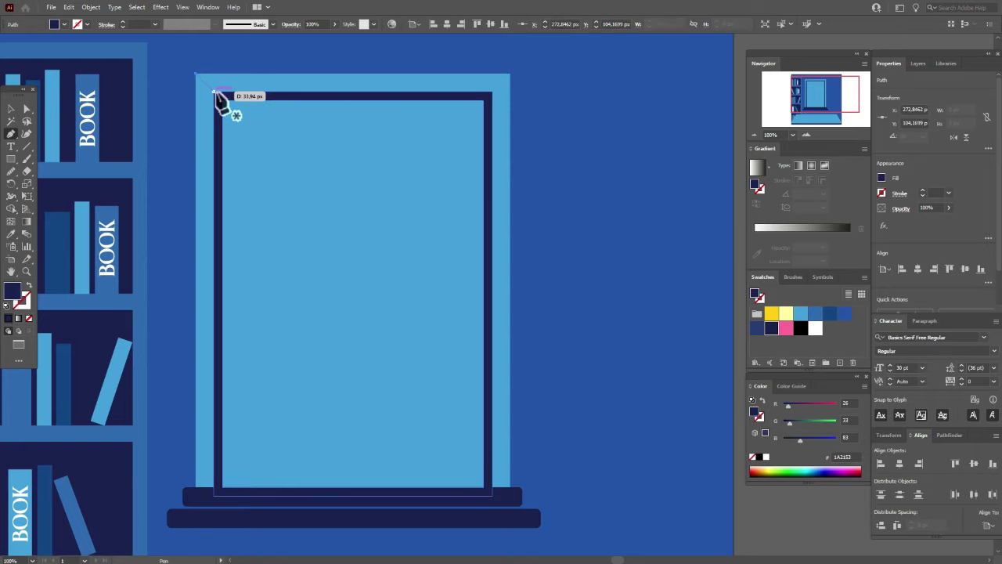
pyautogui.click(216, 92)
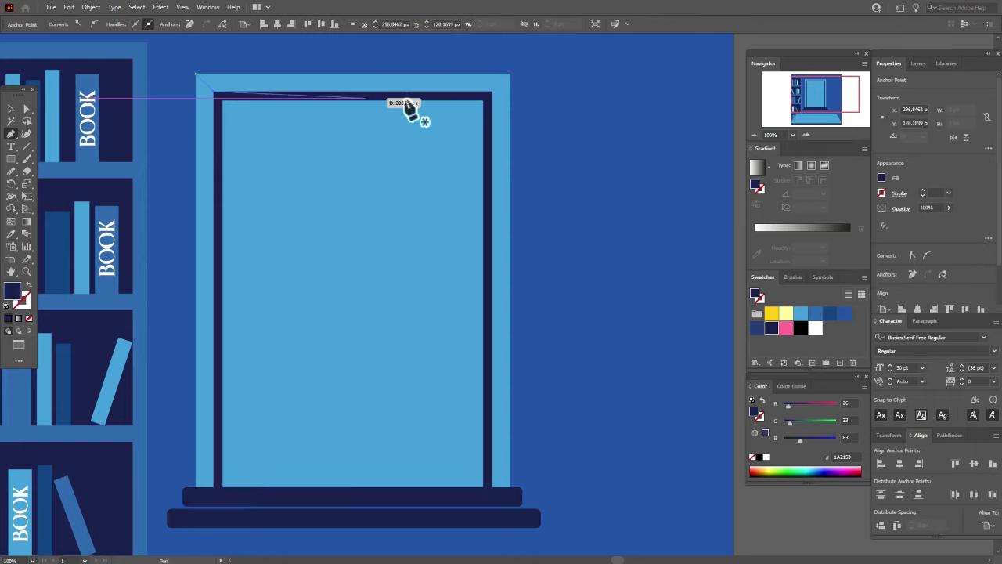
pyautogui.click(492, 93)
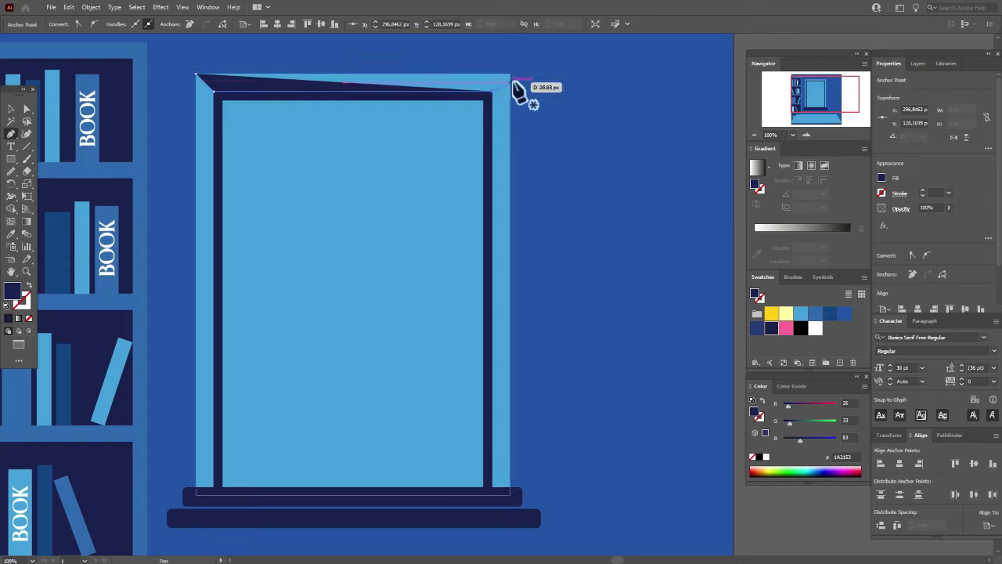
pyautogui.click(511, 75)
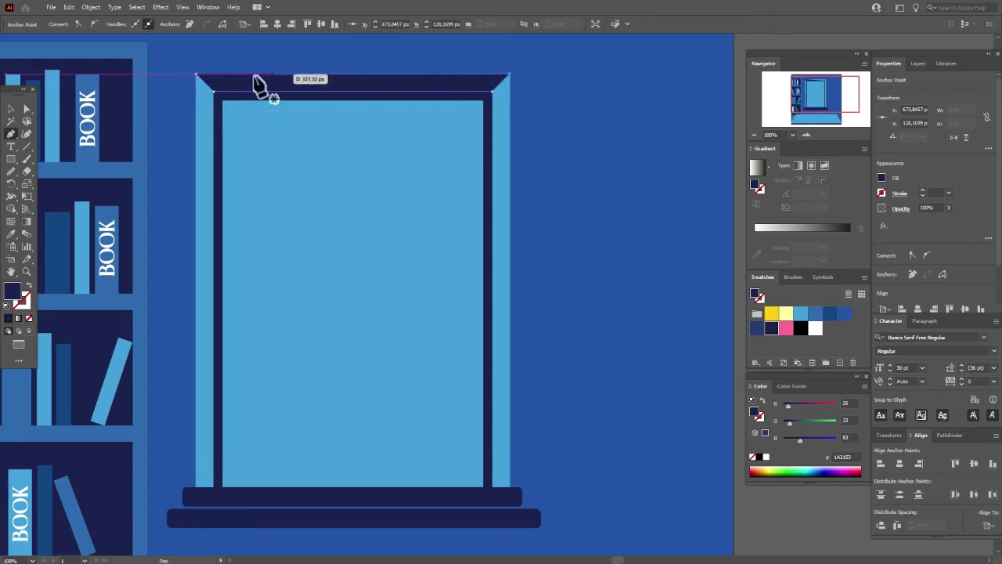
pyautogui.click(196, 75)
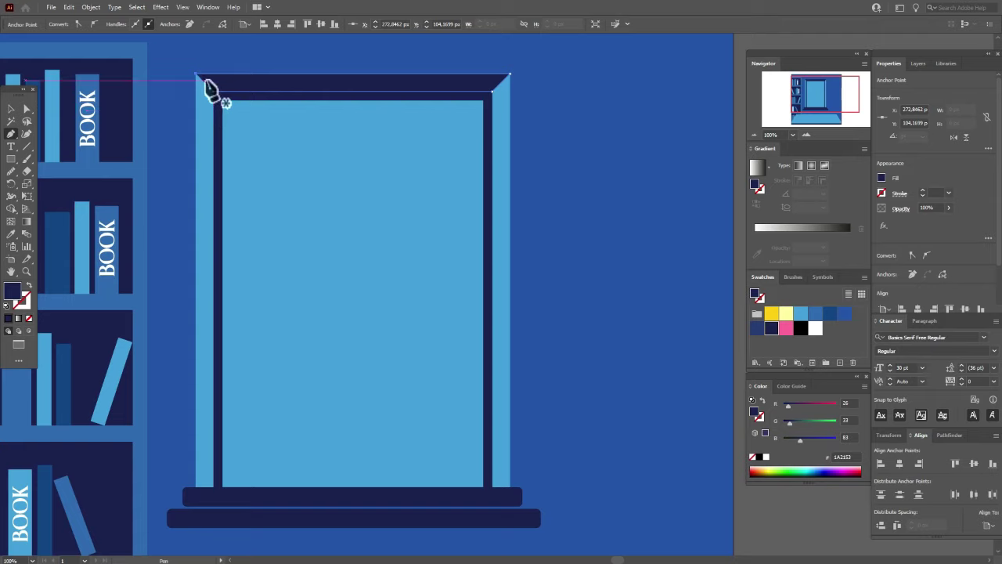
# Draw a straight vertical path down the middle of each side piece of the window frame, from the mitred corner to the sill
pyautogui.click(204, 79)
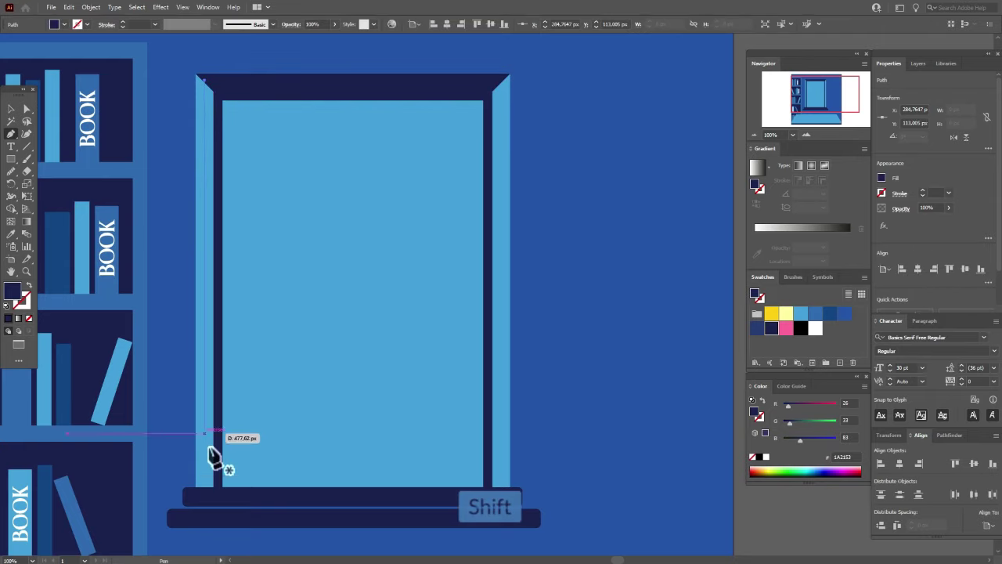
pyautogui.click(205, 495)
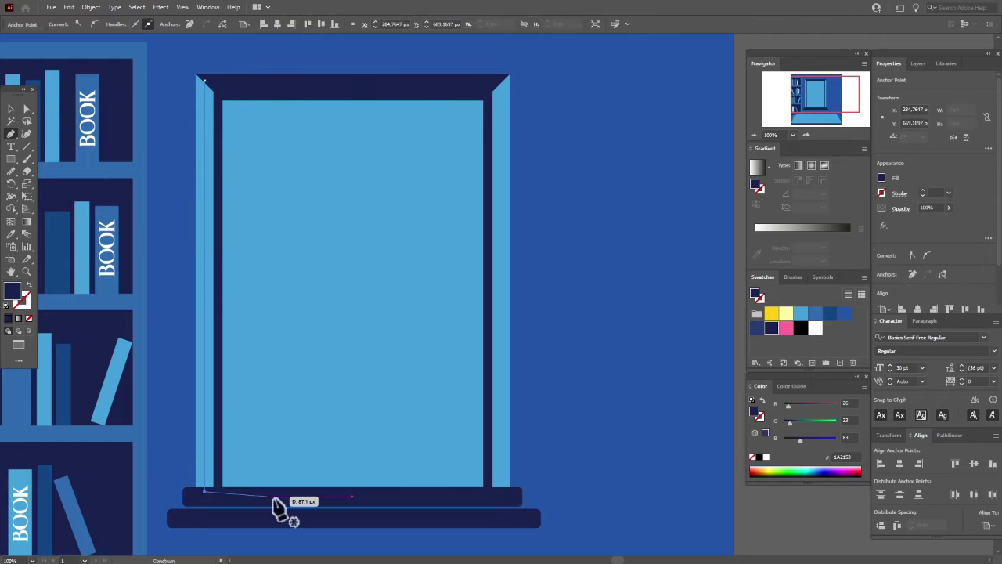
pyautogui.press('Escape')
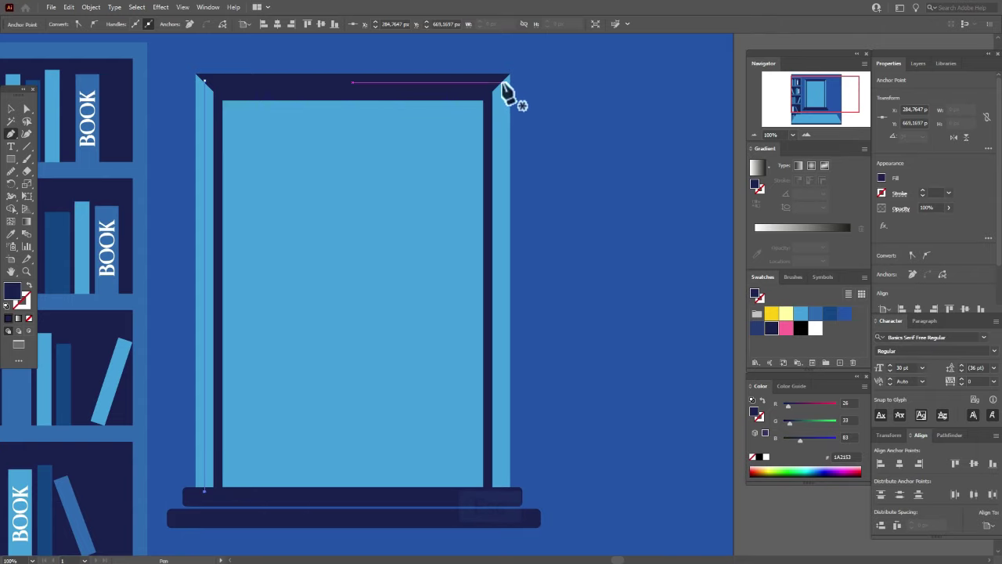
pyautogui.click(500, 81)
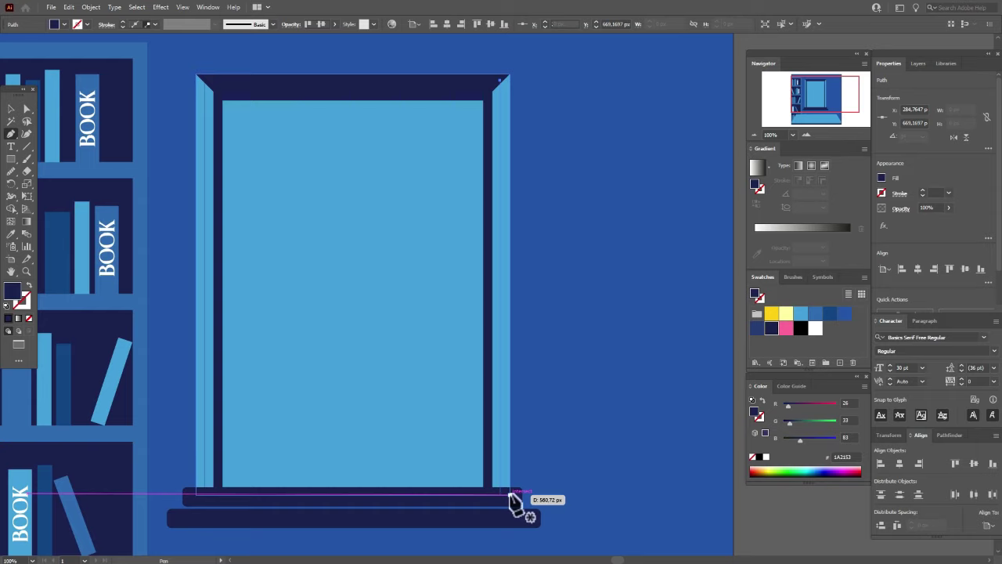
pyautogui.click(509, 494)
pyautogui.press('Escape')
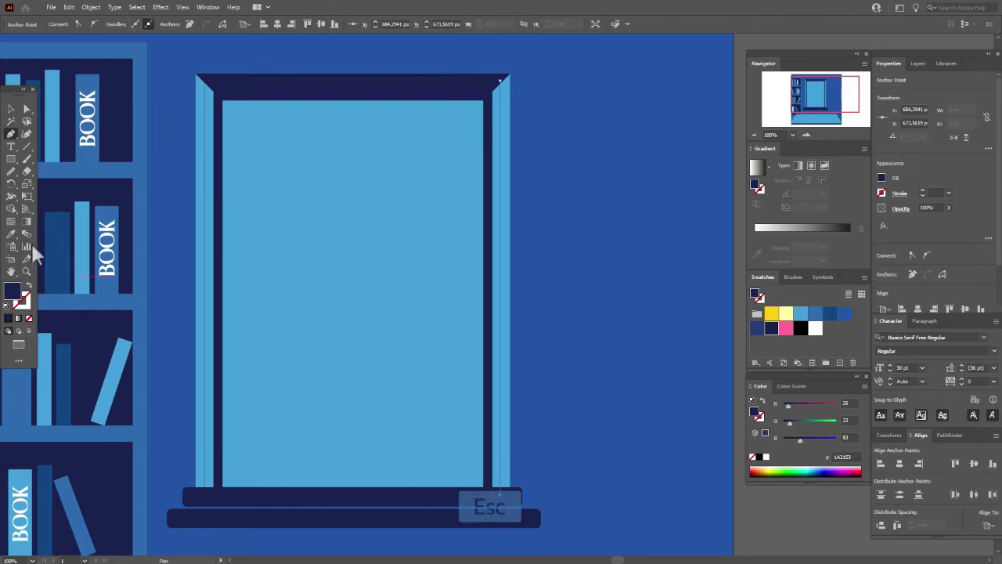
# Swap fill and stroke on both vertical frame paths to give them a 1 pt dark navy stroke without fill, and deselect
pyautogui.click(12, 106)
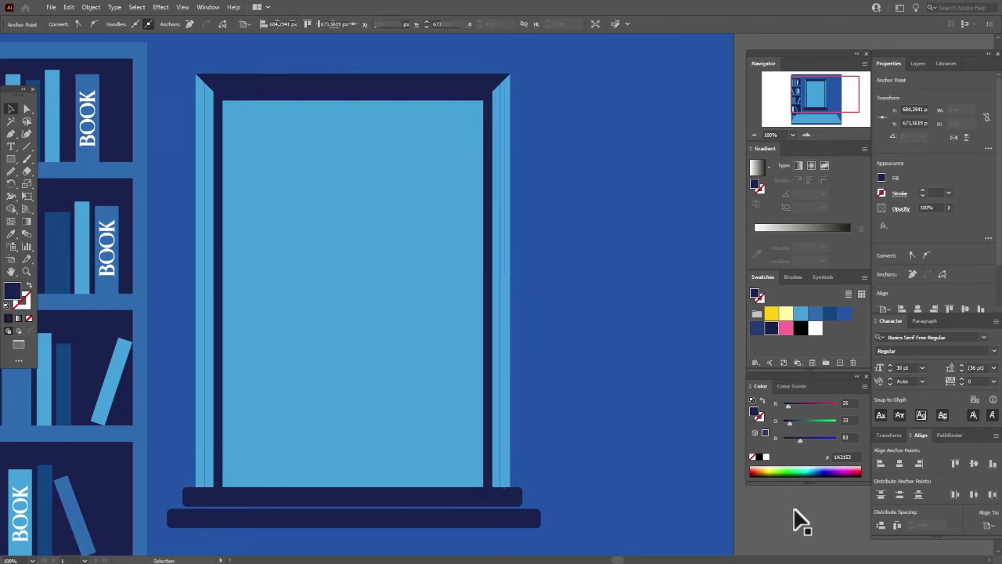
pyautogui.click(205, 288)
pyautogui.click(203, 263)
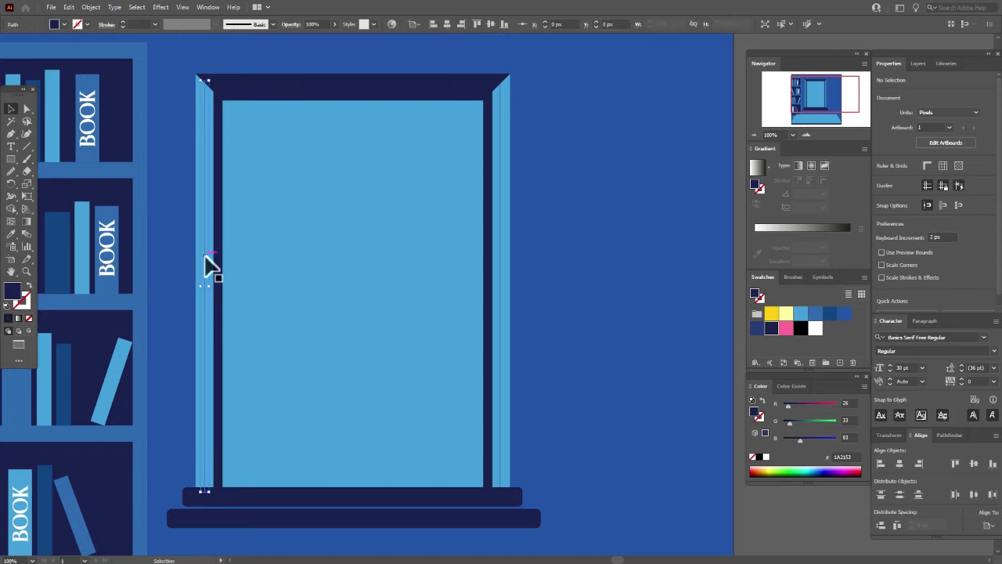
pyautogui.click(29, 286)
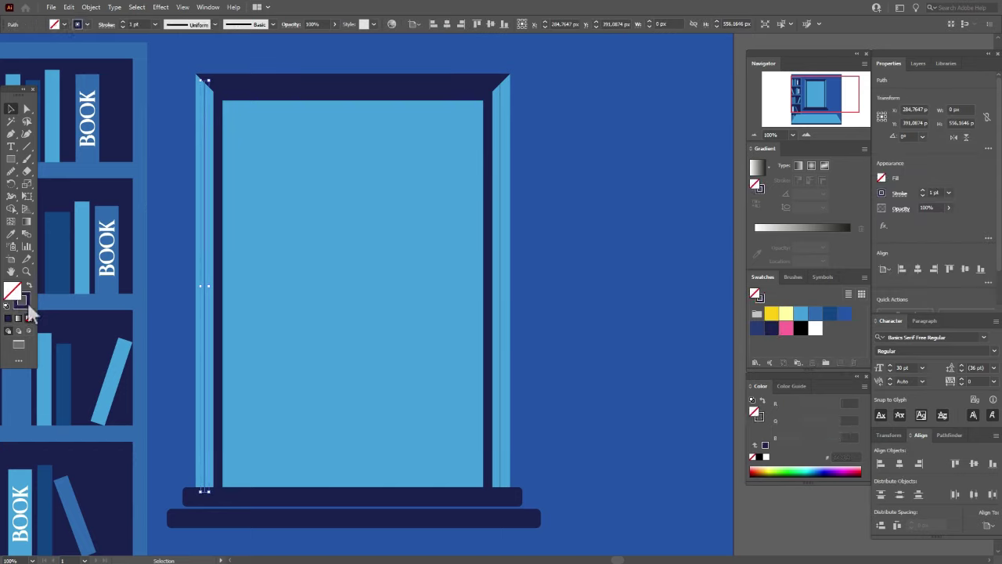
pyautogui.click(500, 297)
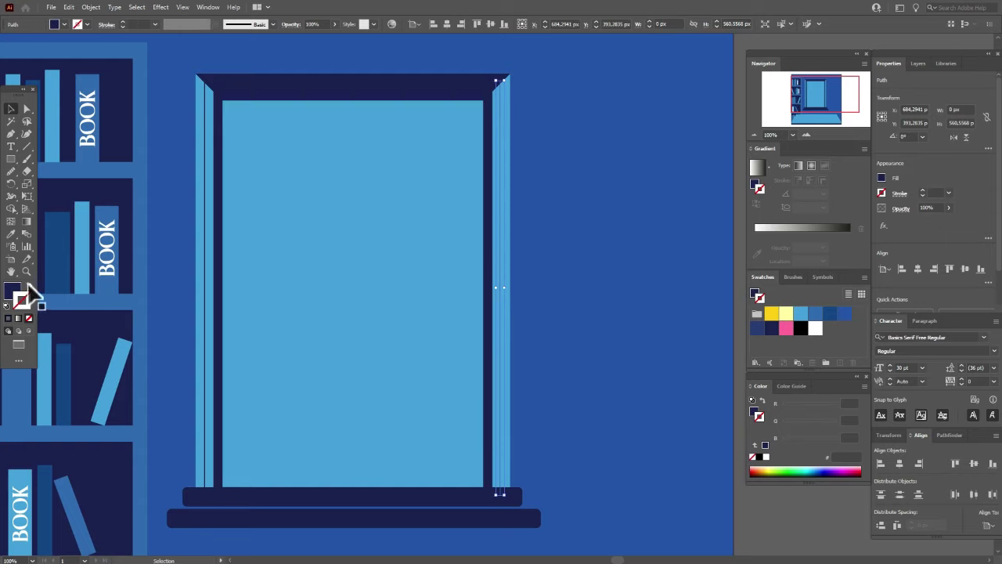
pyautogui.click(29, 286)
pyautogui.hotkey('ctrl', 'shift', 'a')
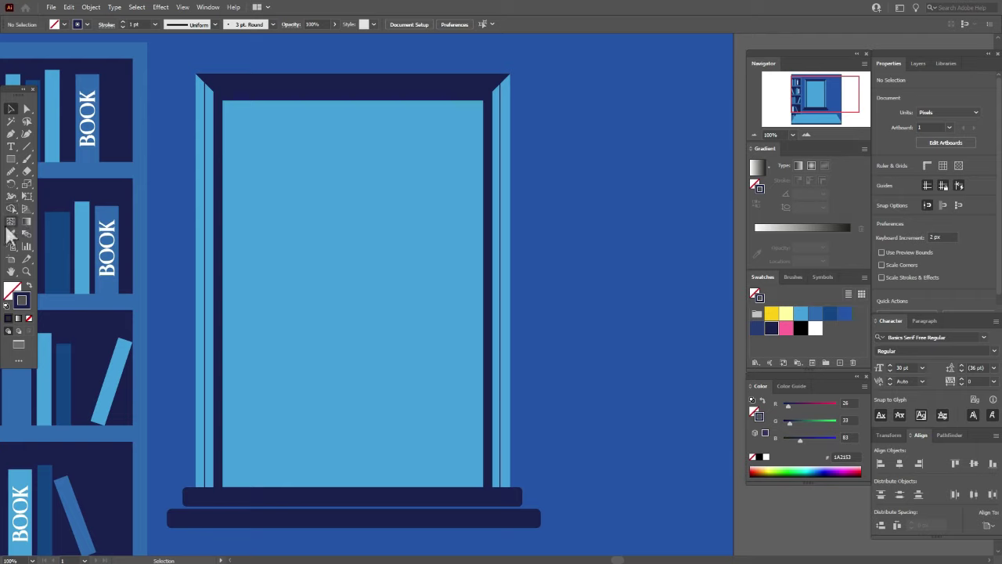
# Draw a horizontal line along the lower edge of the frame's top piece with a 2 pt light blue (45A2E1) stroke sampled from the glass
pyautogui.click(324, 224)
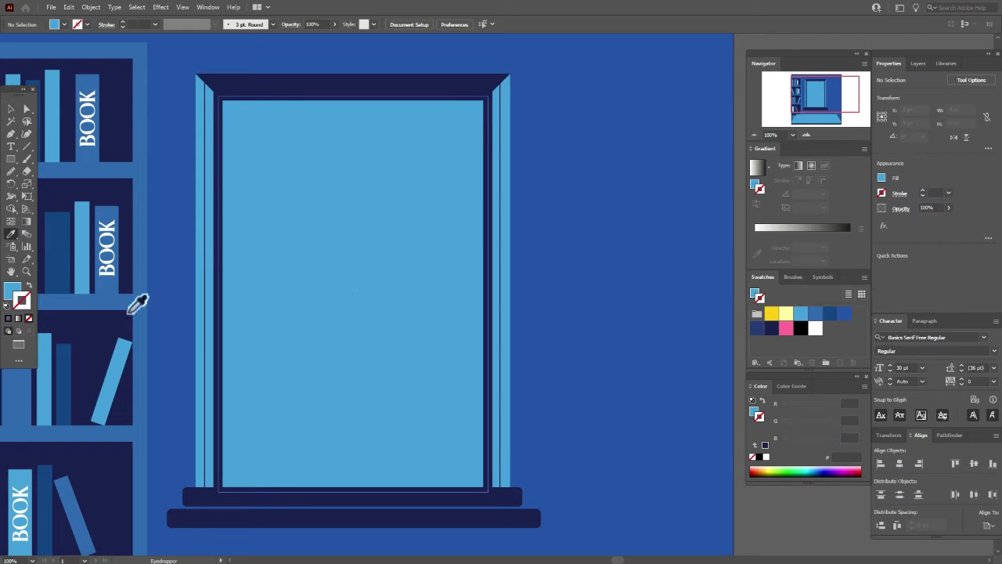
pyautogui.click(29, 286)
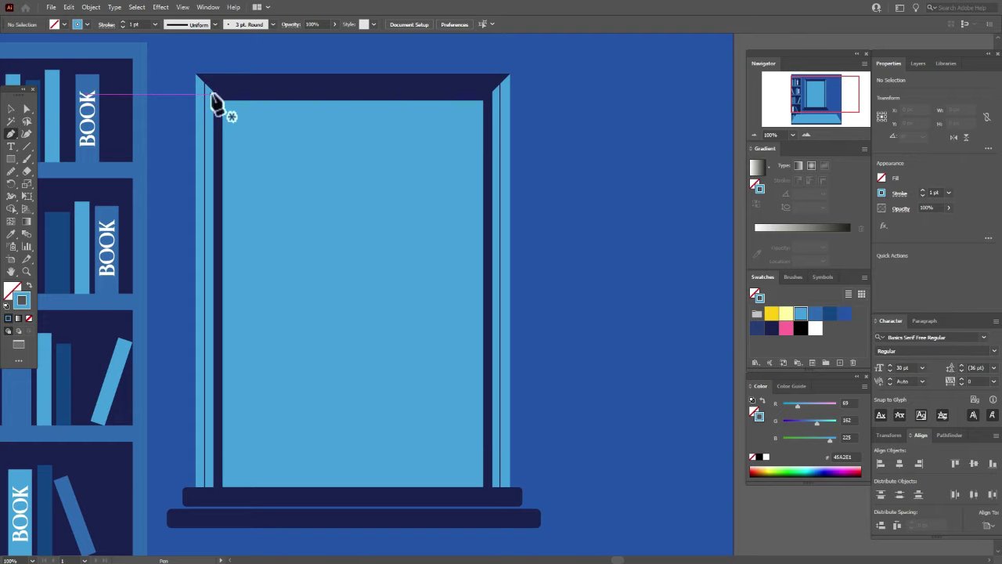
pyautogui.click(262, 98)
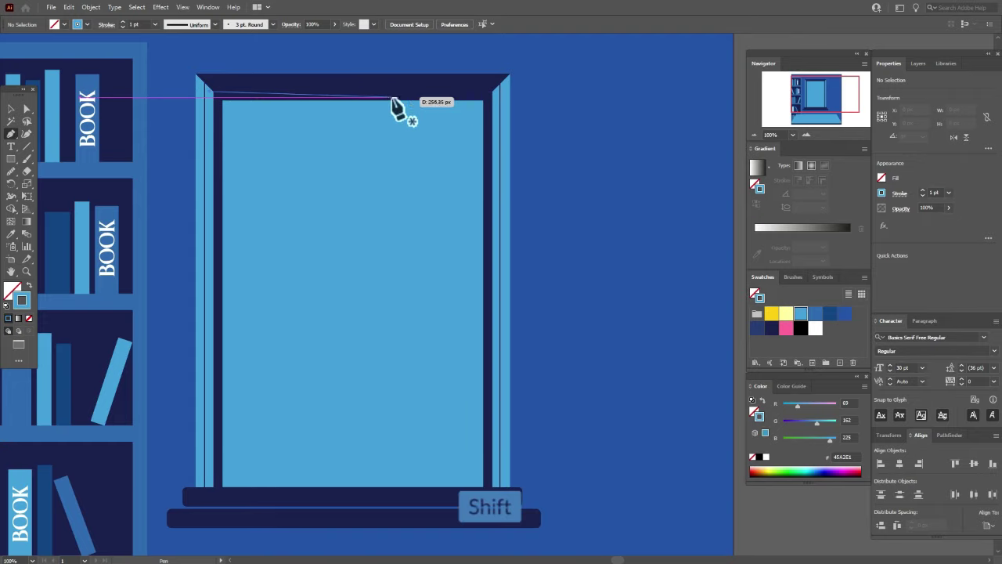
pyautogui.click(495, 93)
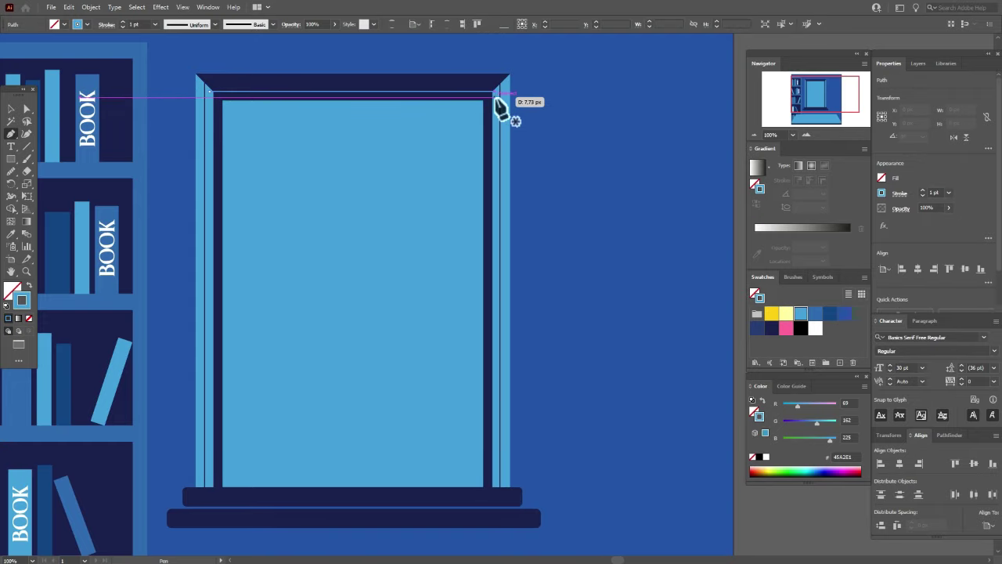
pyautogui.press('Escape')
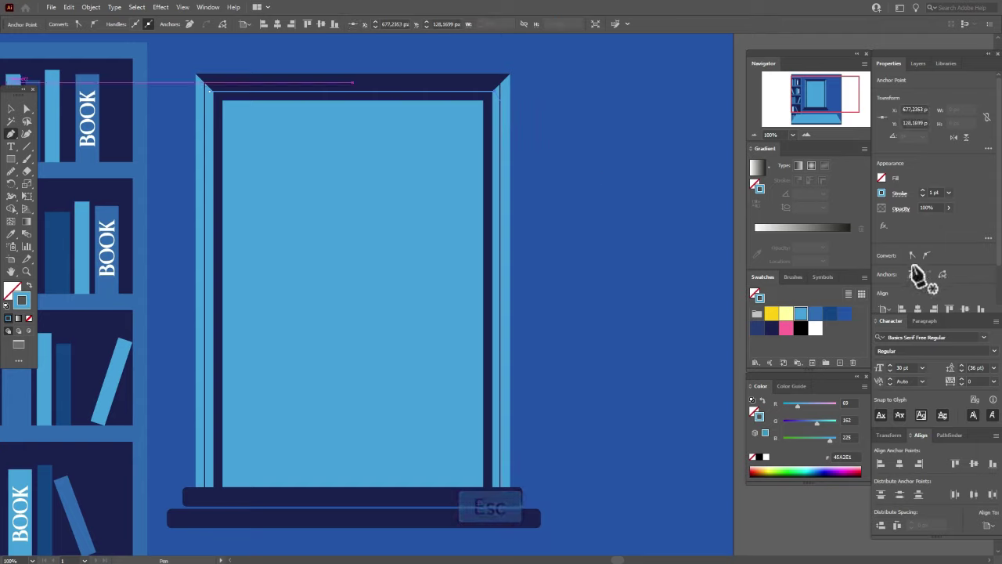
pyautogui.write('2')
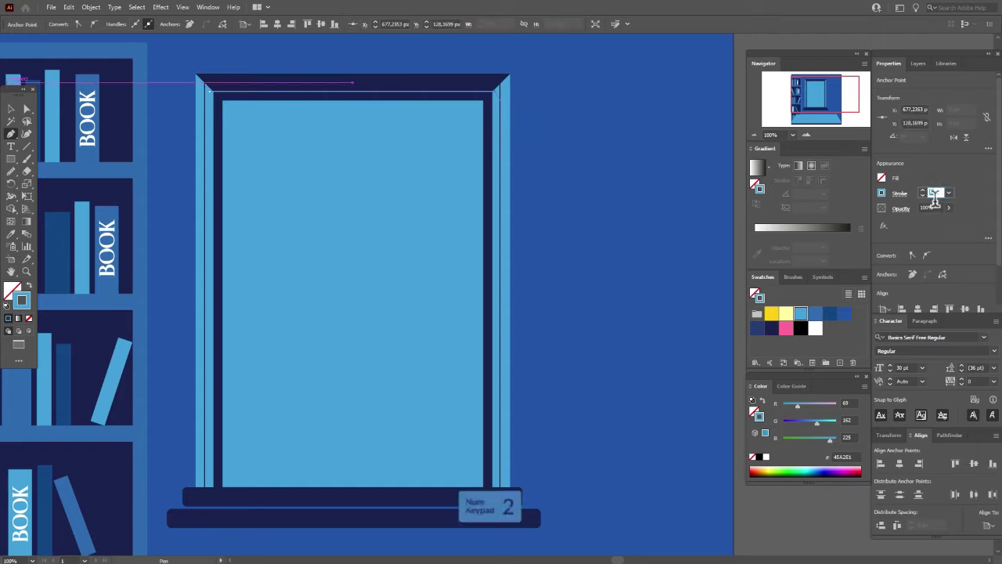
pyautogui.click(13, 107)
pyautogui.hotkey('ctrl', 'shift', 'a')
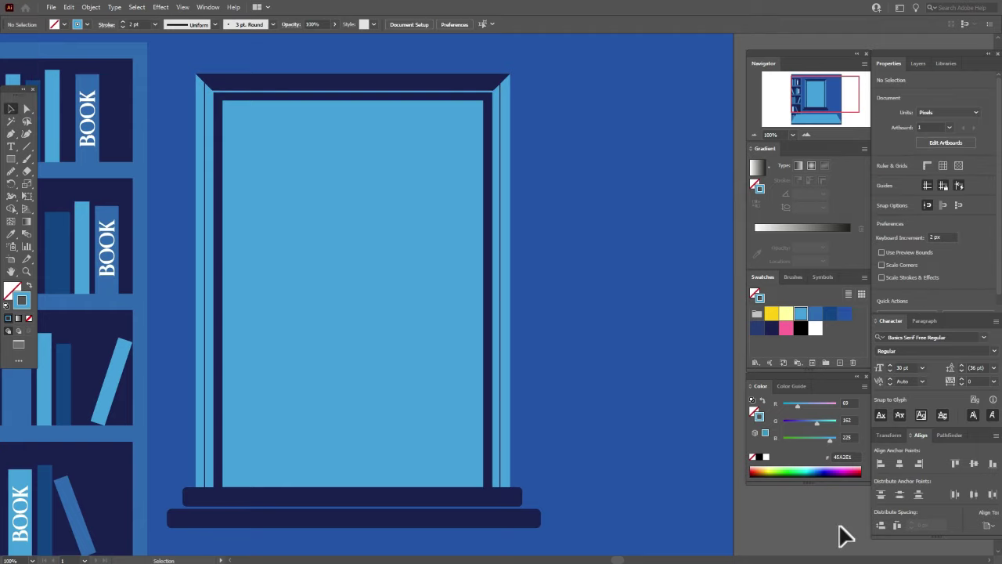
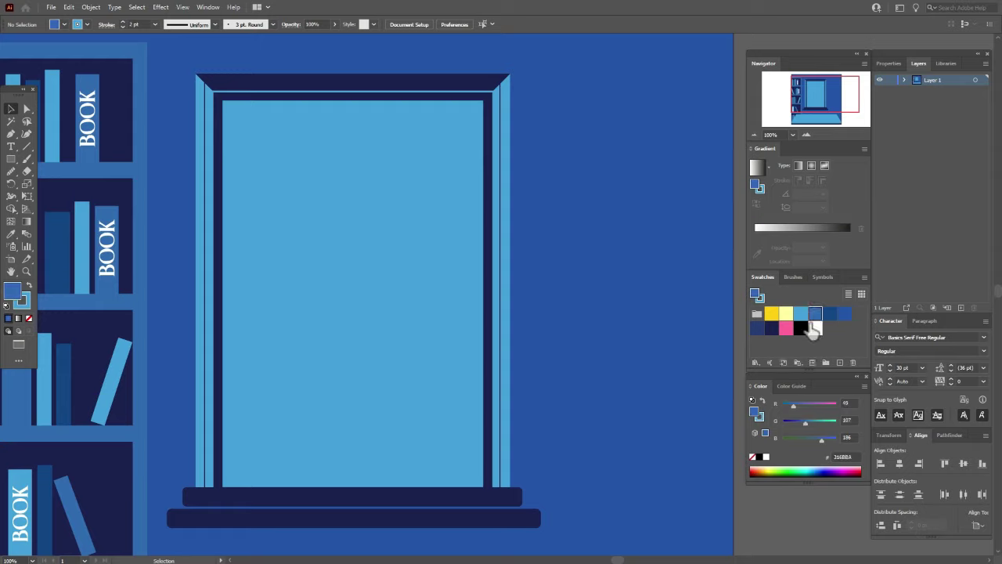
# Draw seven medium blue (316BBA) rectangles without stroke and of varied heights across the window's lower part as a city skyline, and deselect
pyautogui.click(29, 319)
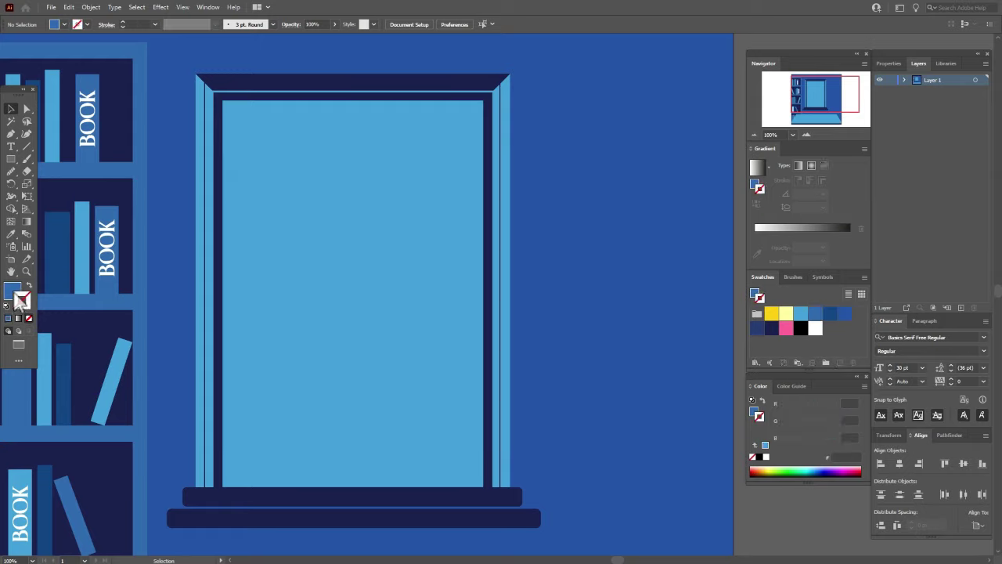
pyautogui.click(11, 159)
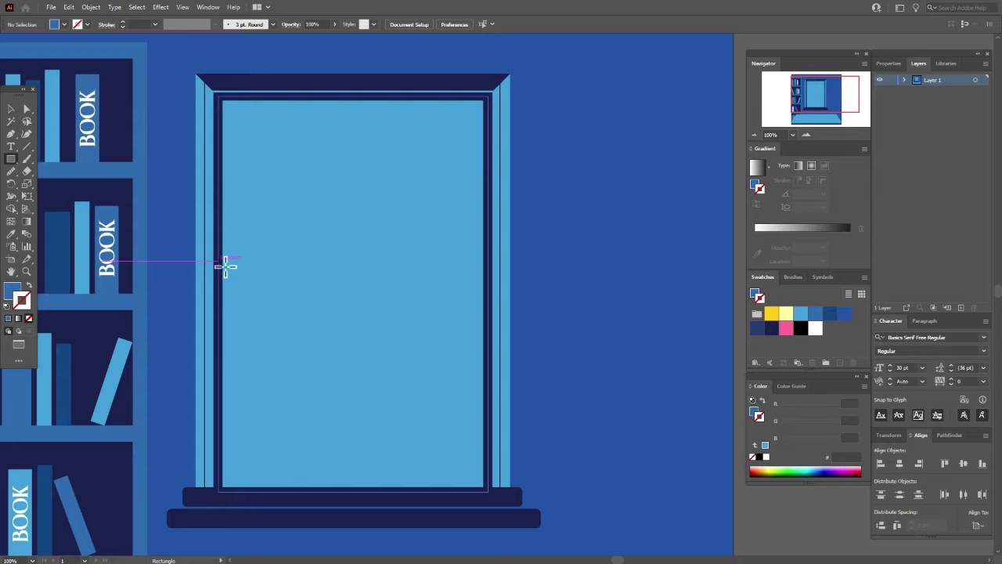
pyautogui.moveTo(226, 266); pyautogui.dragTo(262, 493)
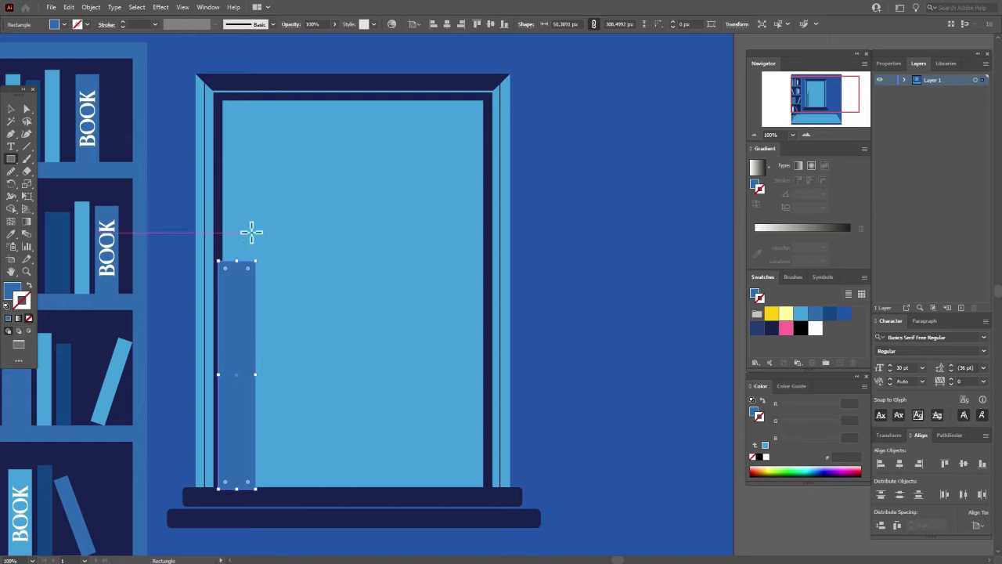
pyautogui.moveTo(246, 220)
pyautogui.mouseDown()
pyautogui.moveTo(291, 407)
pyautogui.moveTo(335, 490)
pyautogui.mouseUp()
pyautogui.moveTo(327, 283); pyautogui.dragTo(353, 487)
pyautogui.moveTo(343, 179); pyautogui.dragTo(422, 493)
pyautogui.moveTo(433, 290); pyautogui.dragTo(443, 476)
pyautogui.moveTo(430, 248); pyautogui.dragTo(458, 501)
pyautogui.moveTo(453, 270); pyautogui.dragTo(487, 496)
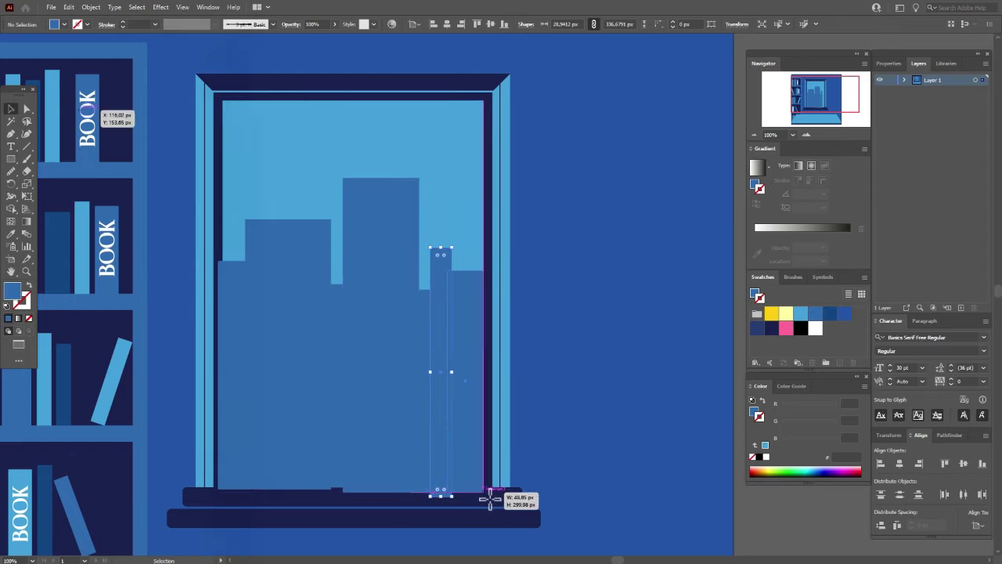
pyautogui.press('v')
pyautogui.hotkey('ctrl', 'shift', 'a')
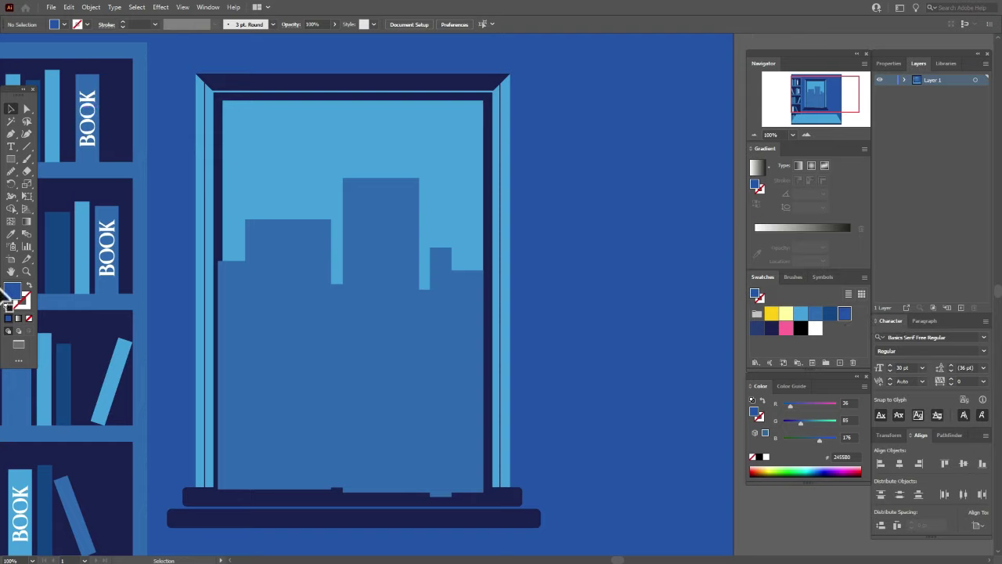
# Draw five darker blue (2455B0) rectangles of varied heights over the skyline's lower left and middle as a front row of buildings
pyautogui.click(12, 158)
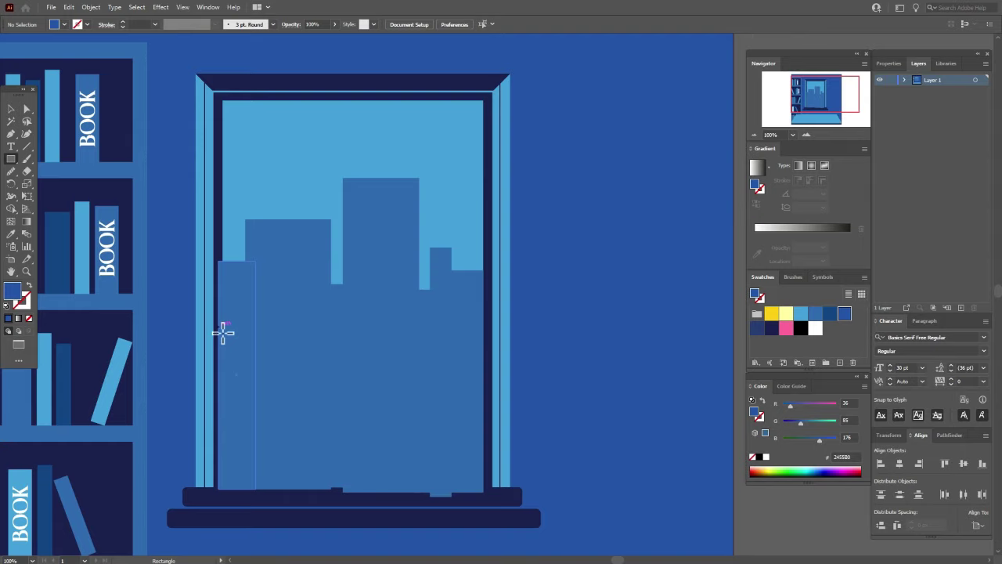
pyautogui.moveTo(215, 328); pyautogui.dragTo(273, 492)
pyautogui.moveTo(295, 441); pyautogui.dragTo(303, 489)
pyautogui.moveTo(295, 335)
pyautogui.mouseDown()
pyautogui.moveTo(346, 503)
pyautogui.moveTo(346, 492)
pyautogui.mouseUp()
pyautogui.moveTo(338, 290)
pyautogui.mouseDown()
pyautogui.moveTo(376, 501)
pyautogui.moveTo(371, 490)
pyautogui.mouseUp()
pyautogui.moveTo(373, 280); pyautogui.dragTo(412, 493)
# Lower the top of the narrow front building at the window's centre and raise the second front building from the left
pyautogui.press('v')
pyautogui.click(357, 331)
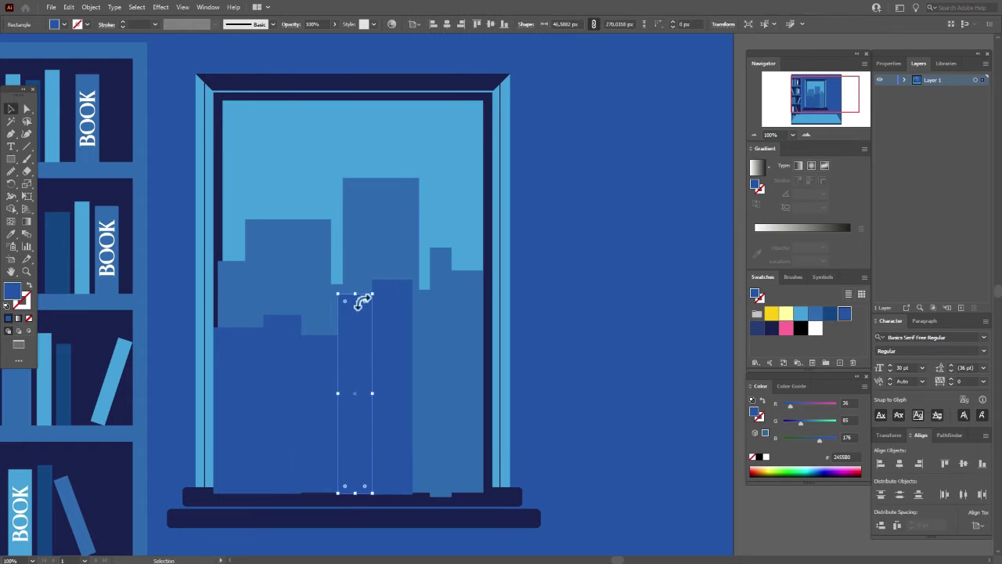
pyautogui.moveTo(355, 292); pyautogui.dragTo(355, 388)
pyautogui.click(284, 354)
pyautogui.moveTo(282, 314); pyautogui.dragTo(282, 268)
# Add a wide 2455B0 front building, about 106 px wide, at the window's lower right, and deselect
pyautogui.click(11, 159)
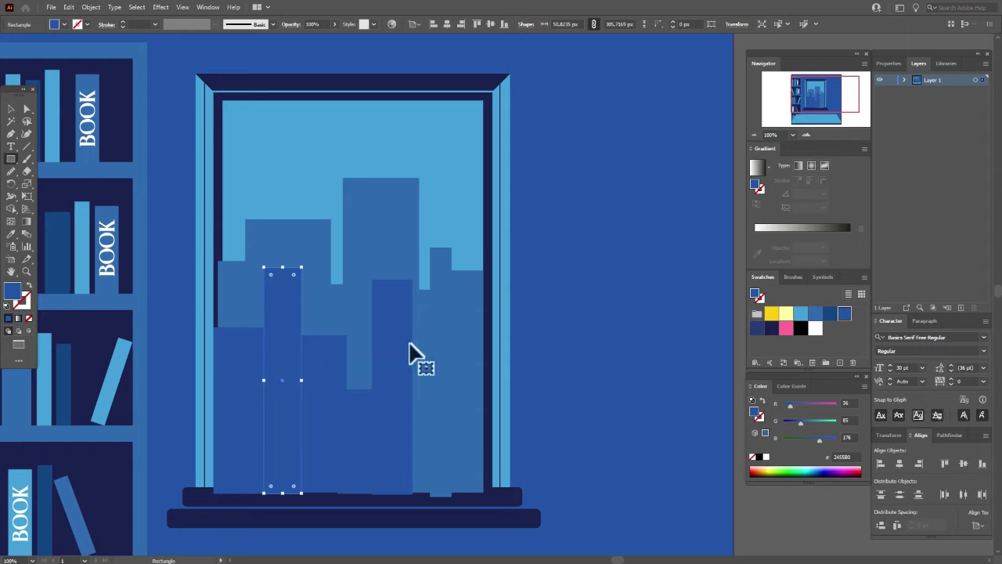
pyautogui.moveTo(409, 343); pyautogui.dragTo(490, 499)
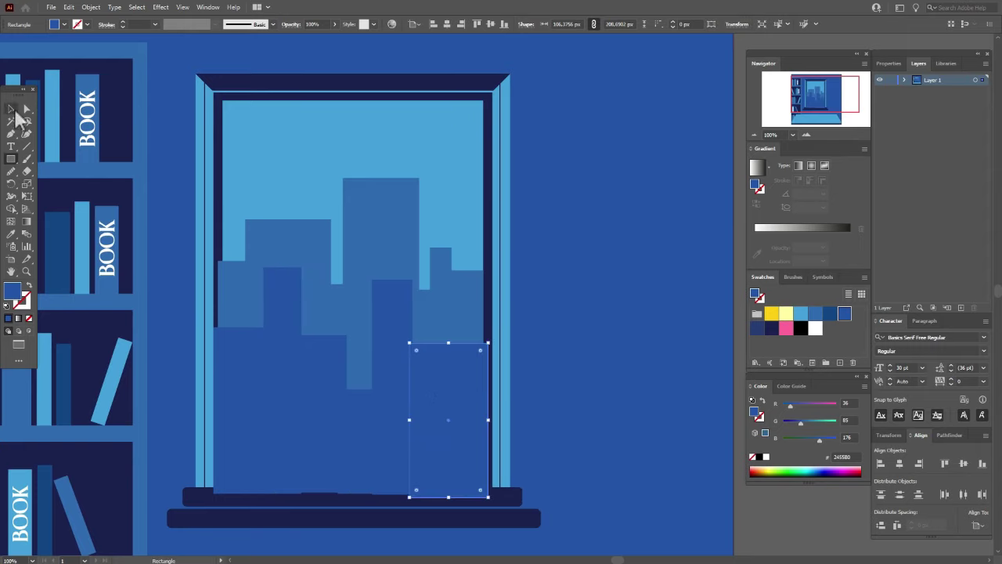
pyautogui.click(12, 109)
pyautogui.hotkey('ctrl', 'shift', 'a')
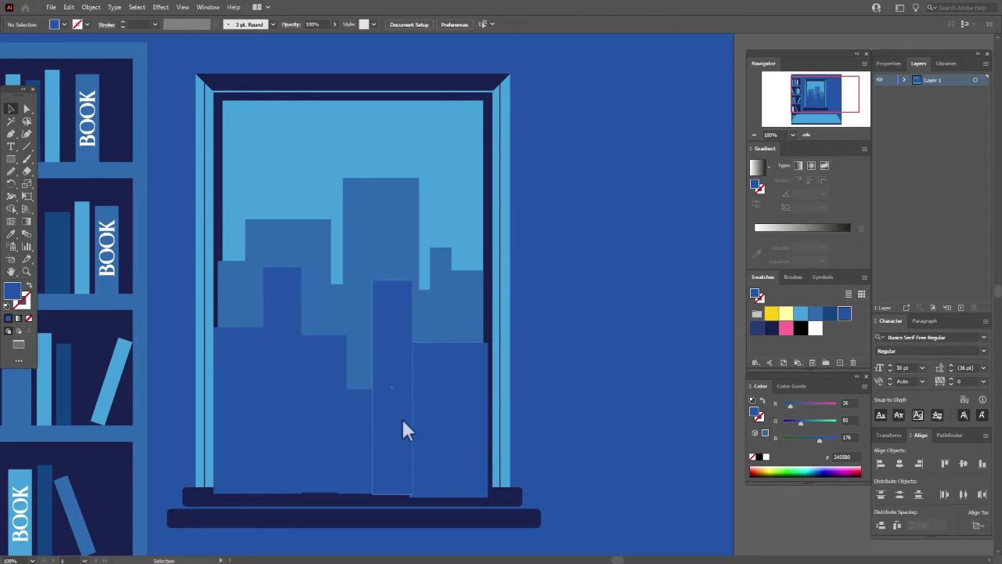
# Bring the dark inner window frame and the upper sill bar to the front to cover the buildings' overlapping edges, and deselect
pyautogui.click(443, 391)
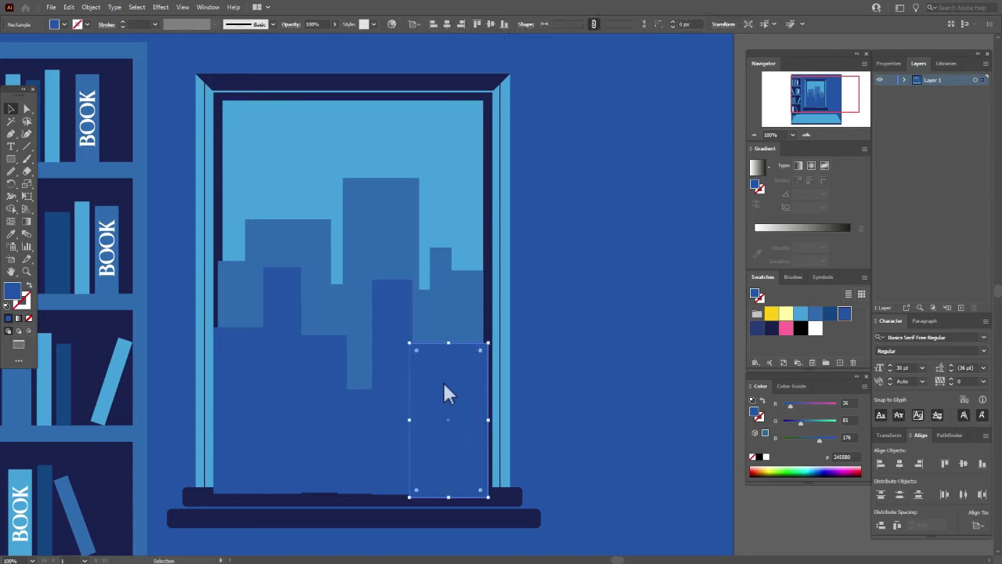
pyautogui.click(490, 284)
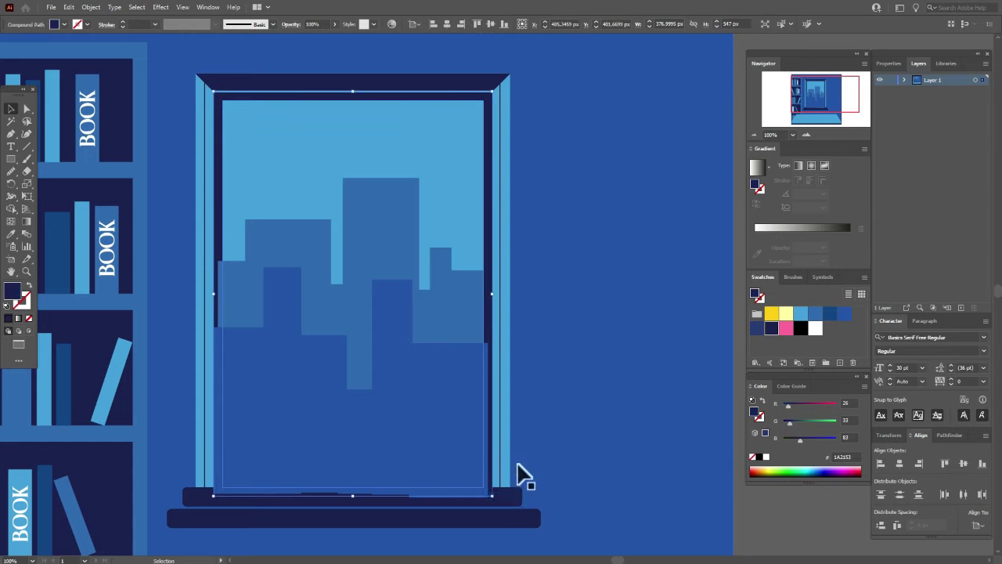
pyautogui.keyDown('shift'); pyautogui.click(518, 500); pyautogui.keyUp('shift')
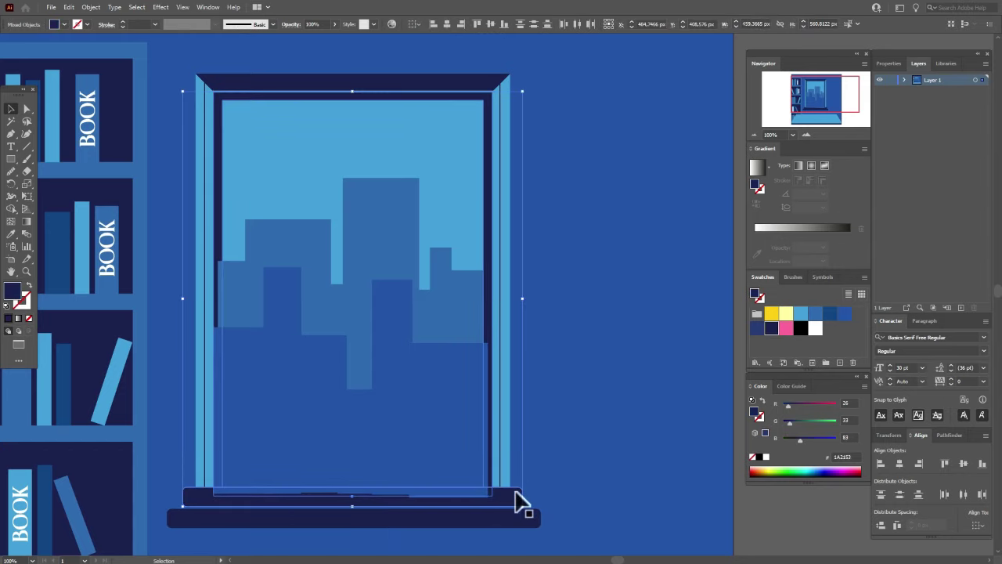
pyautogui.rightClick(518, 500)
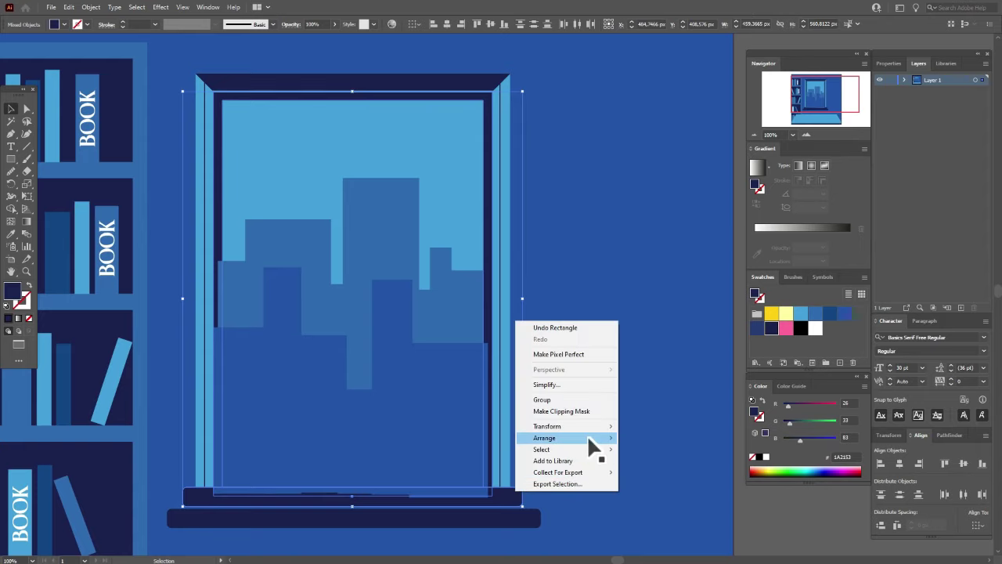
pyautogui.moveTo(592, 435)
pyautogui.click(650, 439)
pyautogui.hotkey('ctrl', 'shift', 'a')
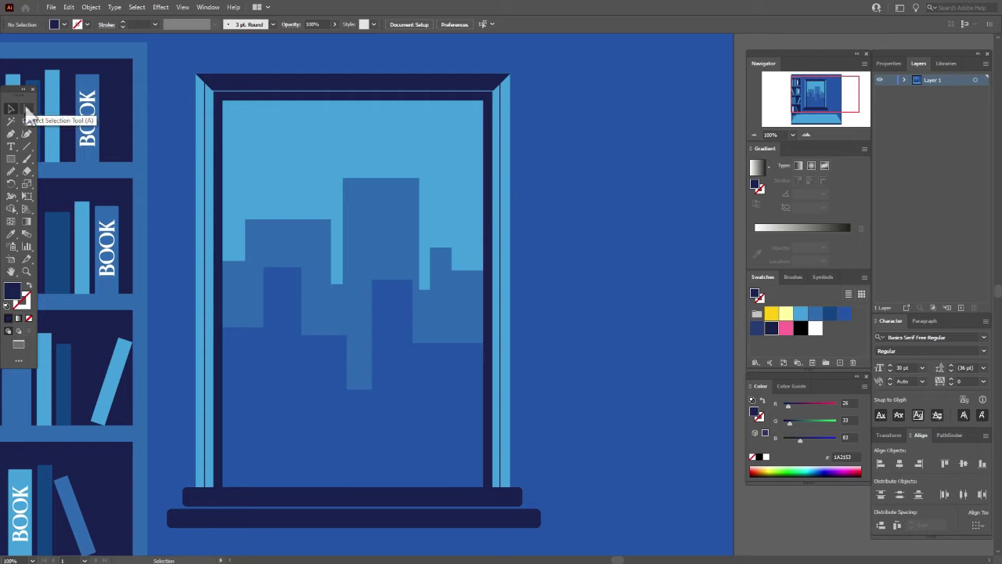
# Slant the roofs of the two tallest medium blue back buildings and the narrow one near the window's right side
pyautogui.click(27, 110)
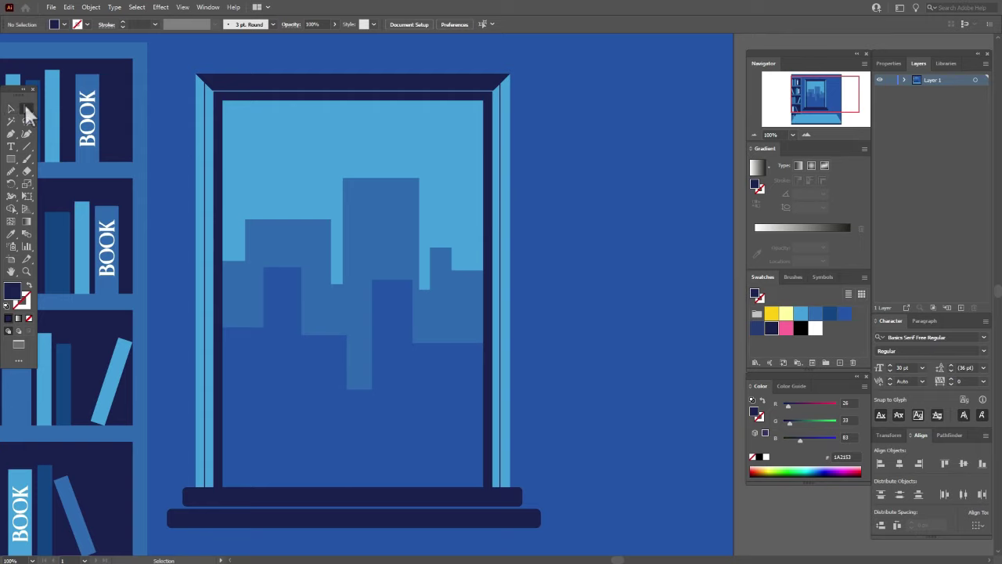
pyautogui.click(331, 220)
pyautogui.moveTo(332, 222); pyautogui.dragTo(342, 189)
pyautogui.moveTo(452, 248); pyautogui.dragTo(455, 253)
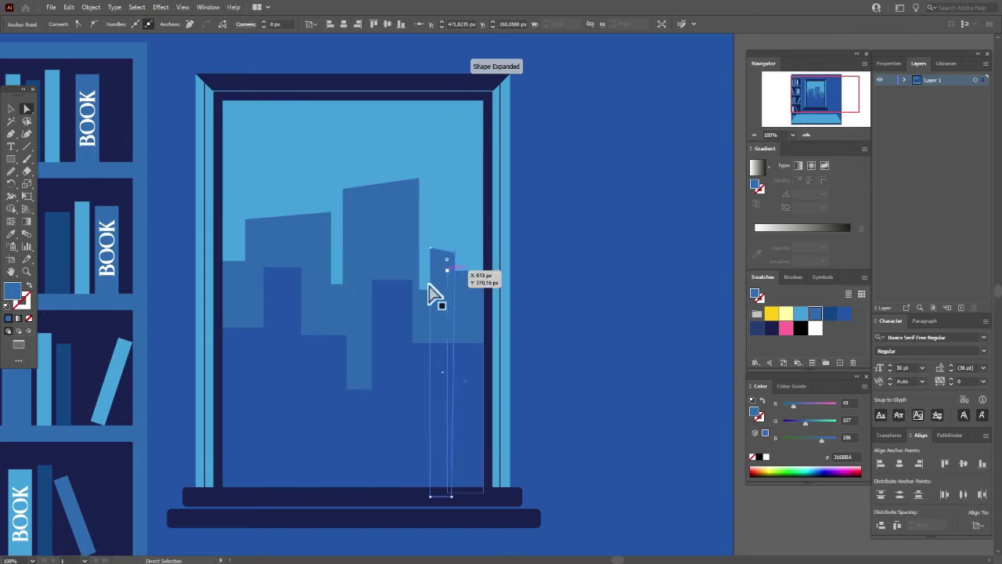
# Slant the roofs of the darker front buildings and of the leftmost back building by moving their top corner points, and deselect
pyautogui.click(374, 288)
pyautogui.moveTo(372, 281); pyautogui.dragTo(364, 276)
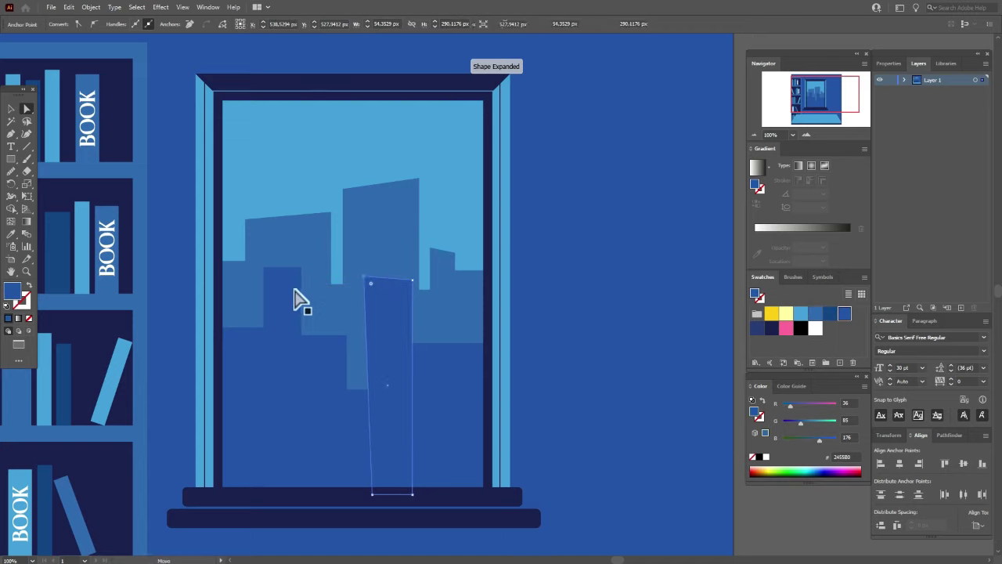
pyautogui.moveTo(300, 267); pyautogui.dragTo(330, 304)
pyautogui.click(356, 439)
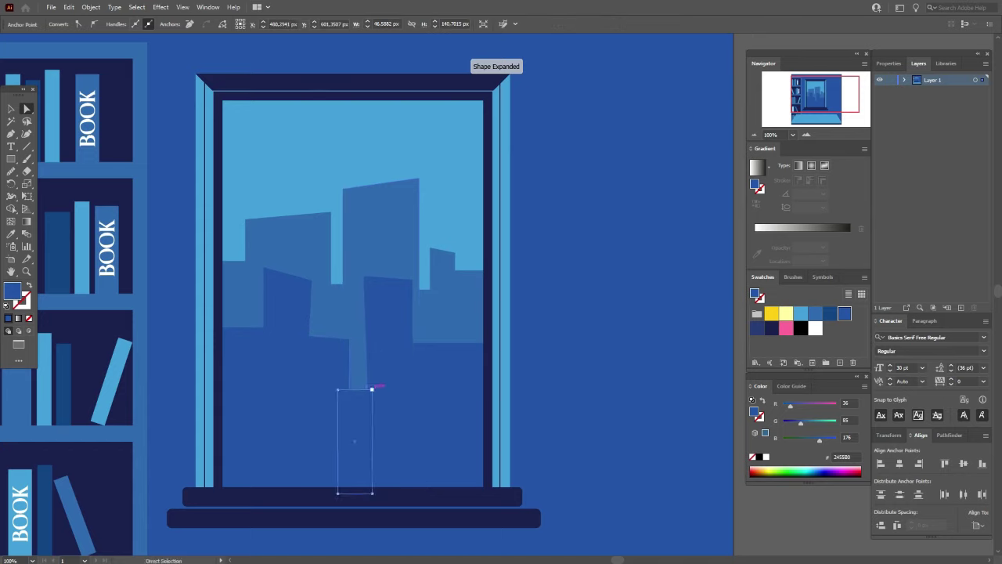
pyautogui.moveTo(374, 389); pyautogui.dragTo(374, 384)
pyautogui.moveTo(491, 353); pyautogui.dragTo(494, 341)
pyautogui.click(230, 340)
pyautogui.moveTo(219, 324); pyautogui.dragTo(218, 251)
pyautogui.hotkey('ctrl', 'shift', 'a')
# Draw four small medium blue (316BBA) rectangles as chimneys on the roofs of the back buildings
pyautogui.press('t')
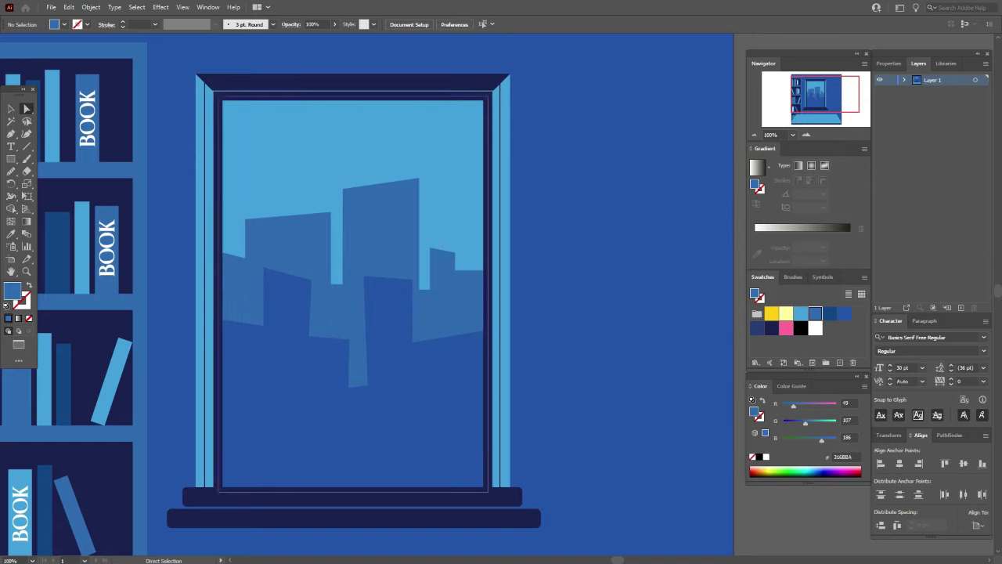
pyautogui.click(288, 407)
pyautogui.click(11, 159)
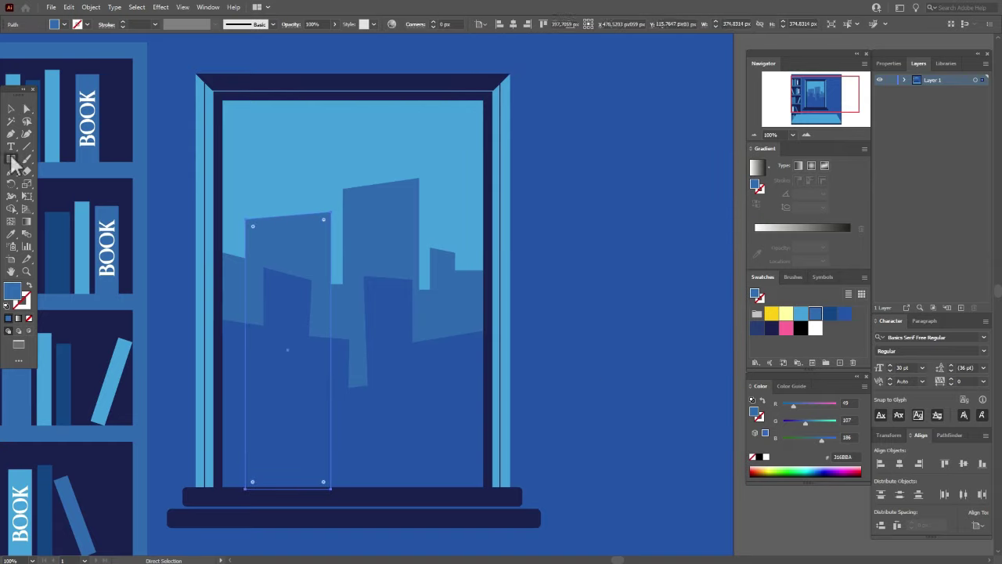
pyautogui.moveTo(261, 179); pyautogui.dragTo(268, 232)
pyautogui.moveTo(278, 198); pyautogui.dragTo(323, 211)
pyautogui.moveTo(360, 156); pyautogui.dragTo(370, 196)
pyautogui.moveTo(470, 251); pyautogui.dragTo(475, 274)
# Slant the tops of the four back-row chimneys by moving their corner points, and deselect
pyautogui.click(26, 109)
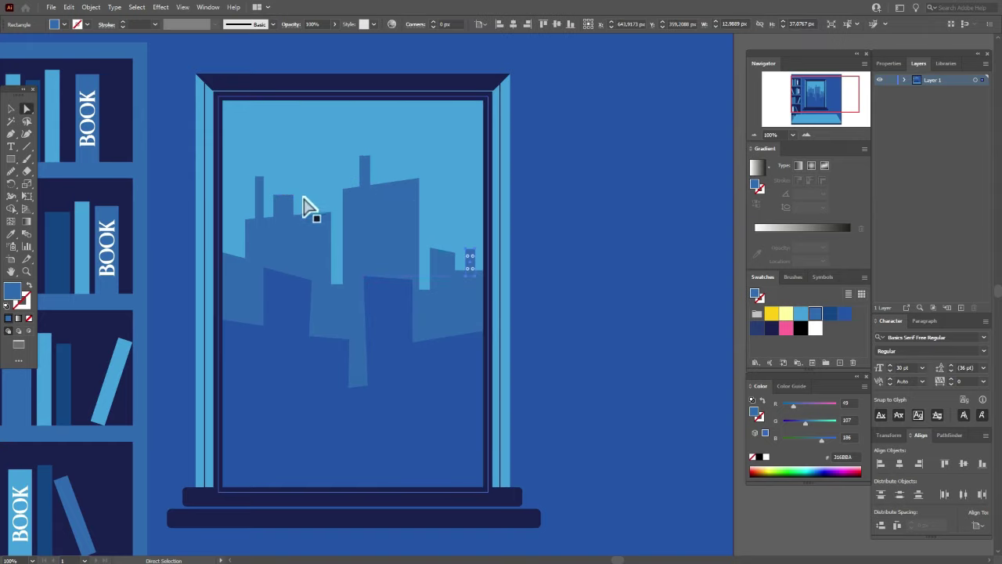
pyautogui.moveTo(293, 195); pyautogui.dragTo(266, 180)
pyautogui.moveTo(369, 155); pyautogui.dragTo(371, 163)
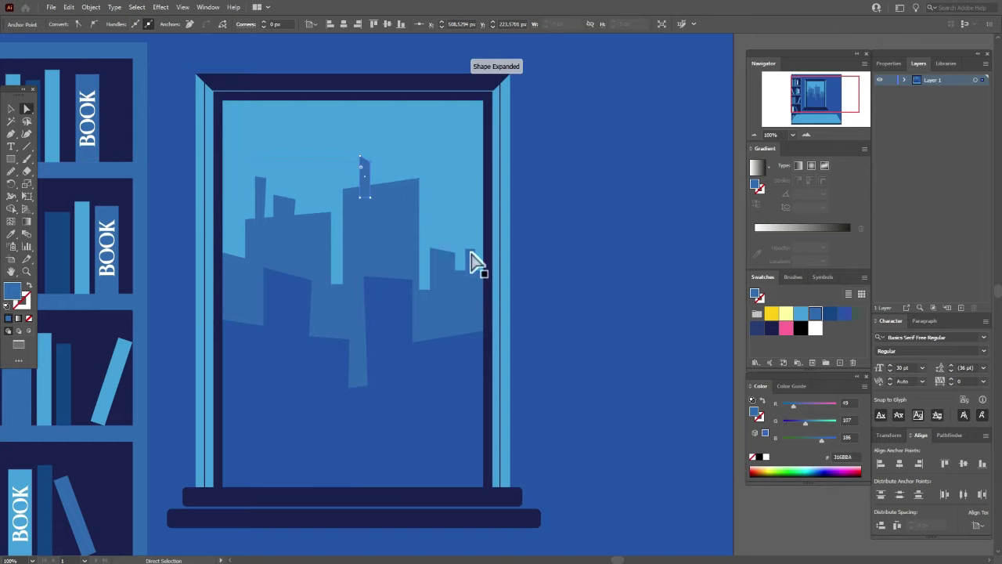
pyautogui.click(471, 255)
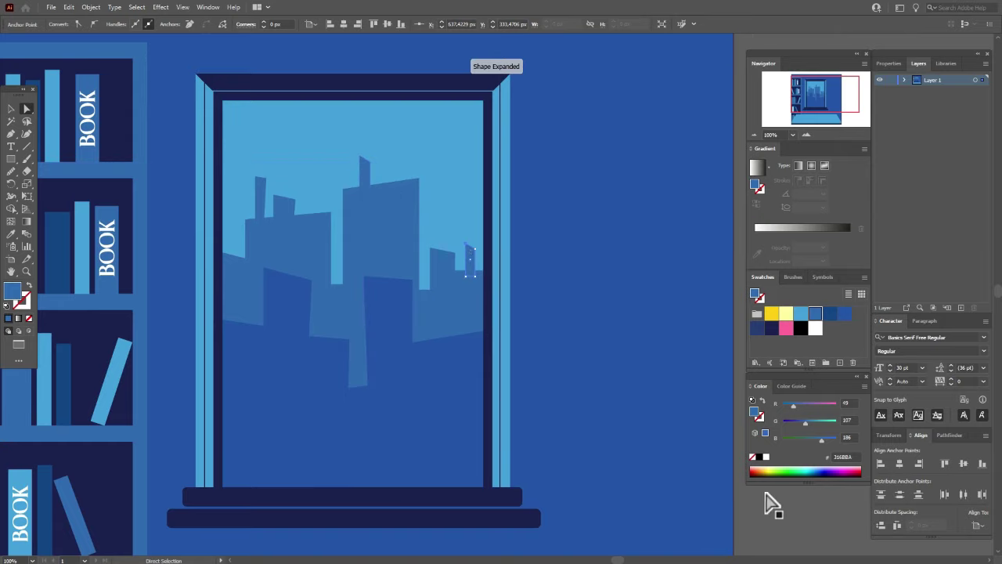
pyautogui.click(468, 460)
# Sample the front buildings' 2455B0 fill and draw three small rectangles on the right, middle and left front roofs
pyautogui.click(12, 233)
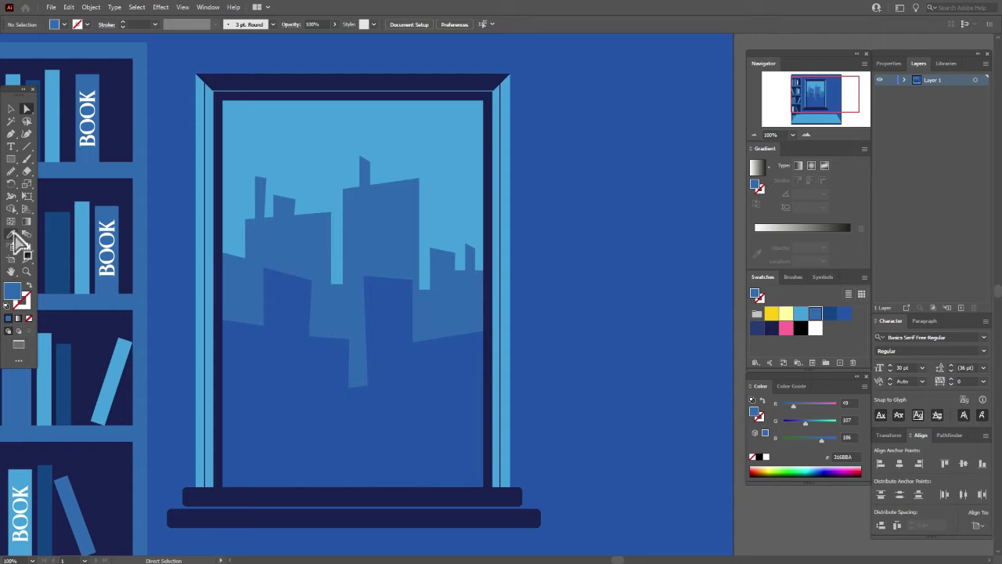
pyautogui.click(282, 391)
pyautogui.moveTo(445, 318); pyautogui.dragTo(476, 341)
pyautogui.moveTo(372, 245); pyautogui.dragTo(382, 283)
pyautogui.moveTo(229, 296); pyautogui.dragTo(240, 326)
# Slant the tops of the three small front-row roof blocks by moving their corner points, and deselect
pyautogui.press('a')
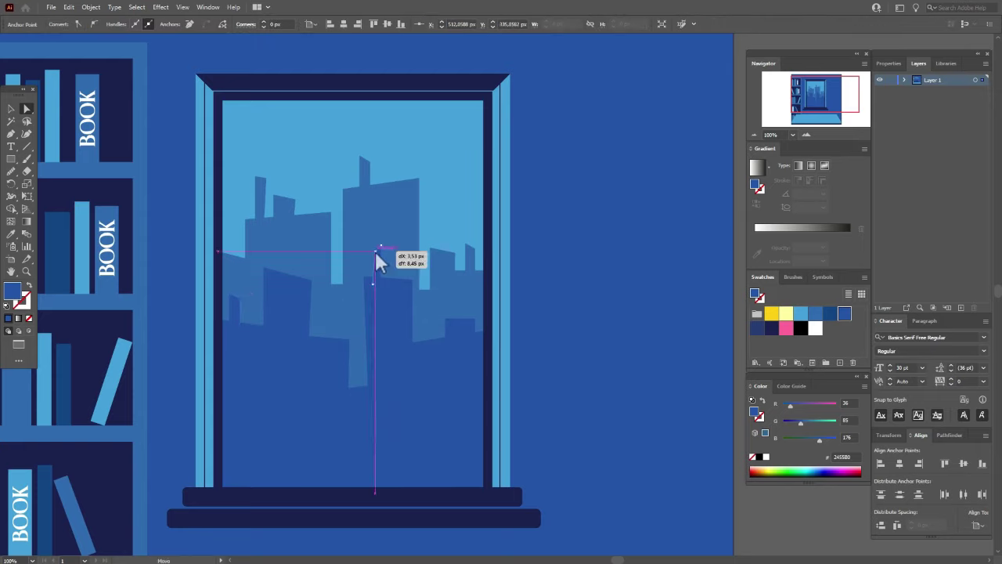
pyautogui.moveTo(475, 317); pyautogui.dragTo(475, 329)
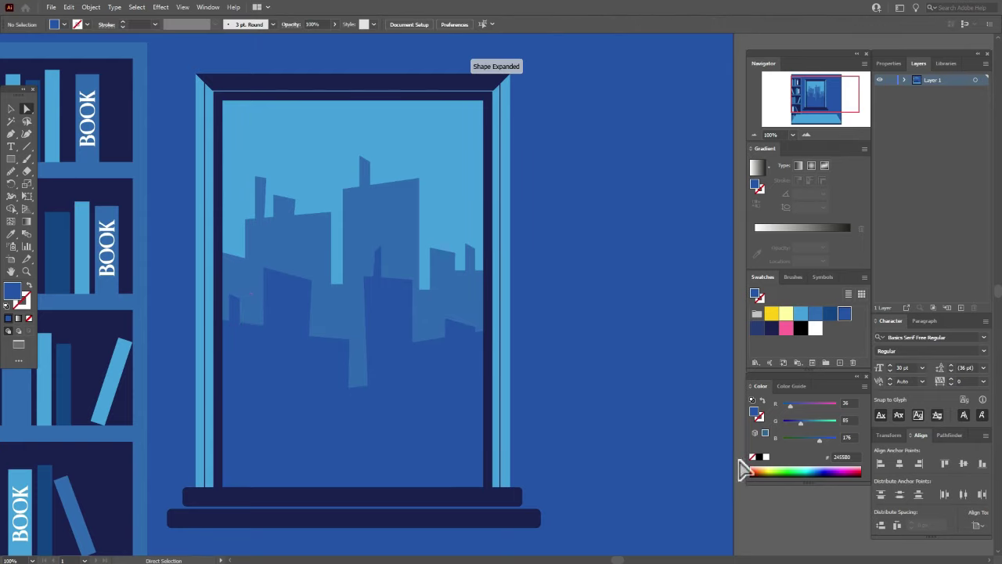
pyautogui.click(379, 262)
pyautogui.hotkey('ctrl', 'shift', 'a')
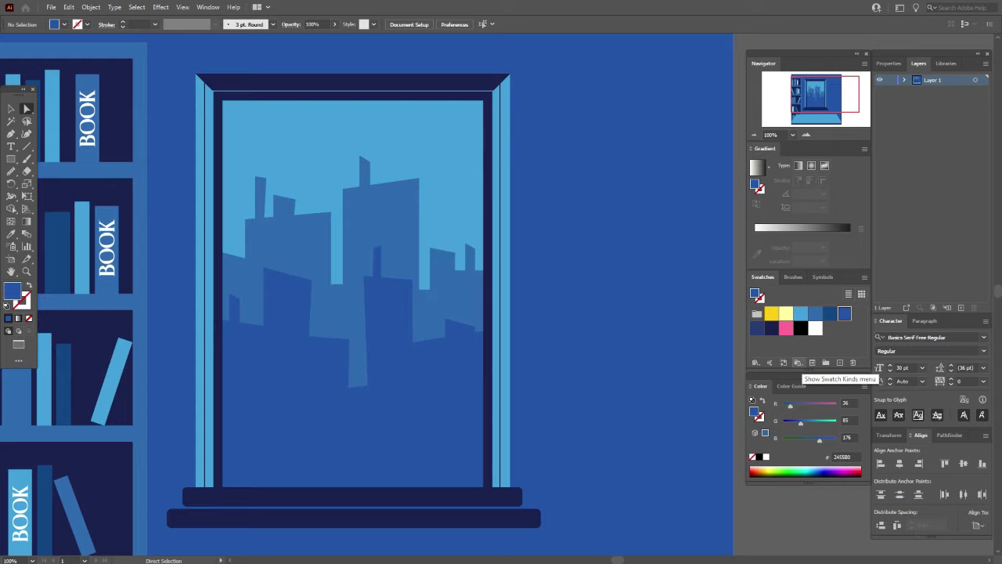
# Draw a bent three-point branch path rising from the window's lower left to its middle with a 1 pt dark blue (273B7B) stroke and no fill
pyautogui.click(758, 328)
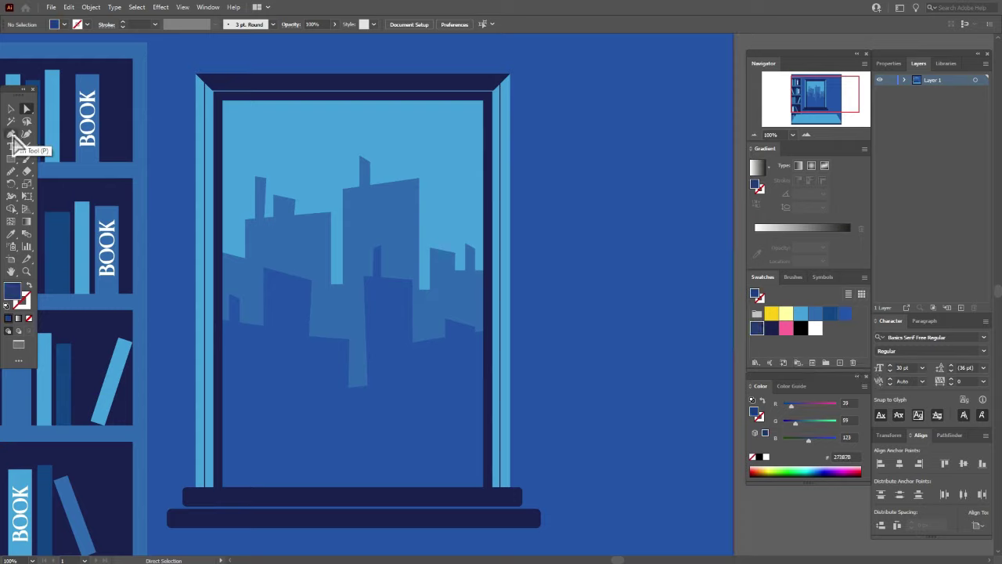
pyautogui.click(13, 135)
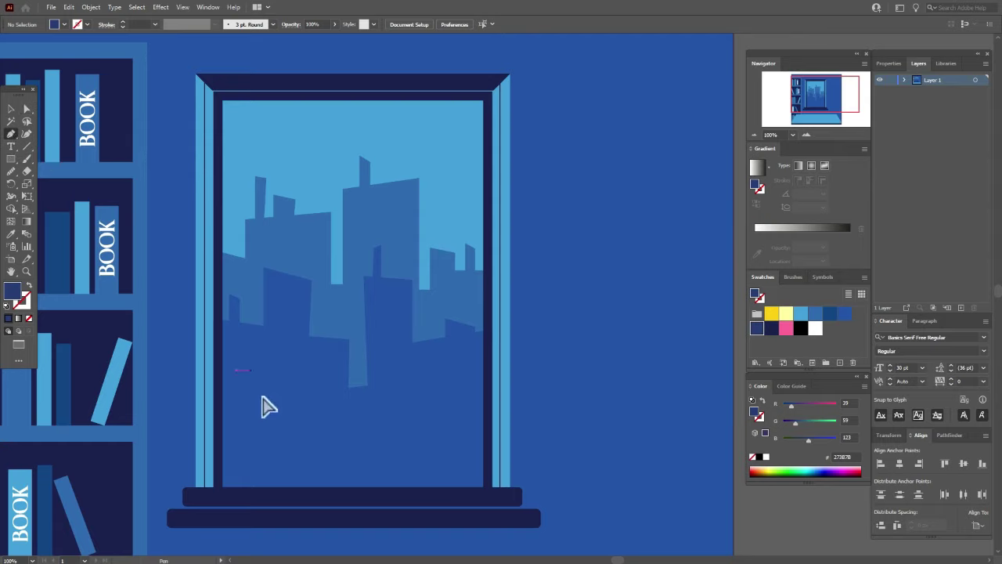
pyautogui.click(218, 438)
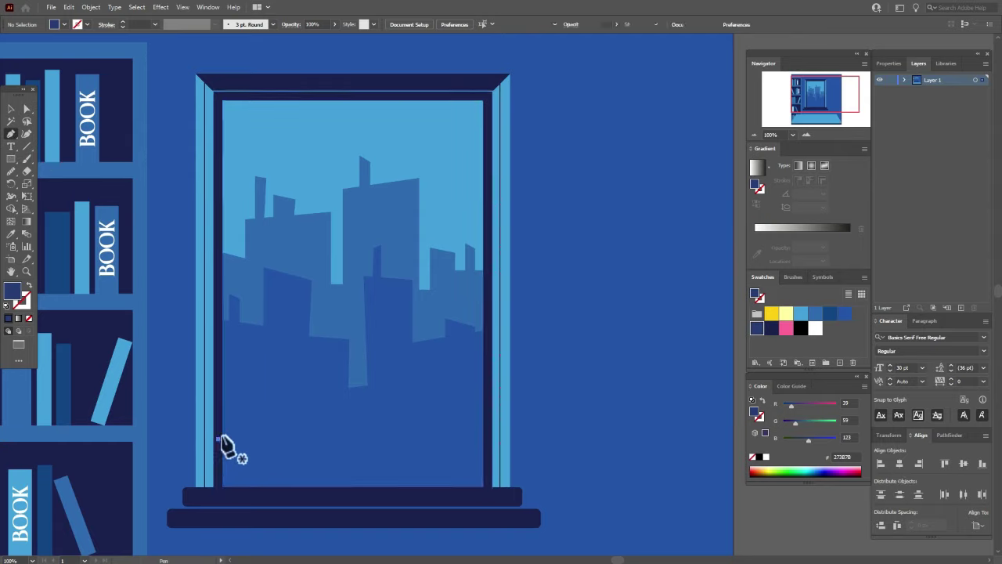
pyautogui.click(281, 344)
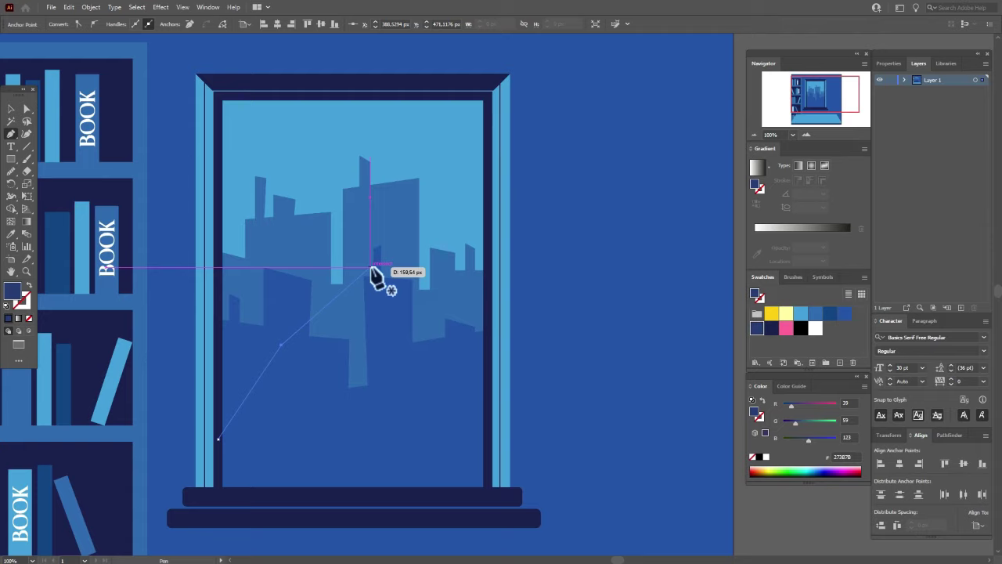
pyautogui.moveTo(370, 268); pyautogui.dragTo(344, 305)
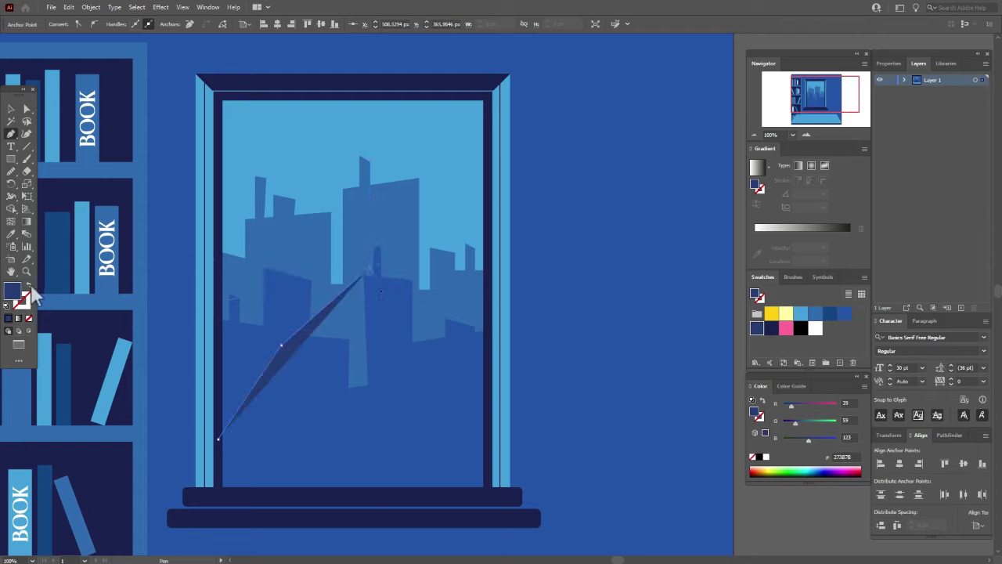
pyautogui.click(29, 285)
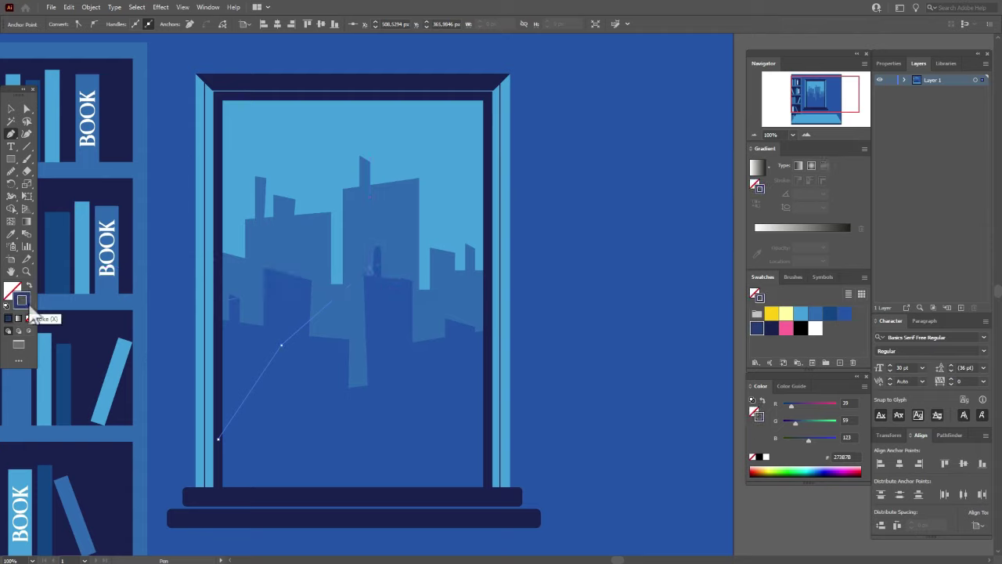
pyautogui.press('Escape')
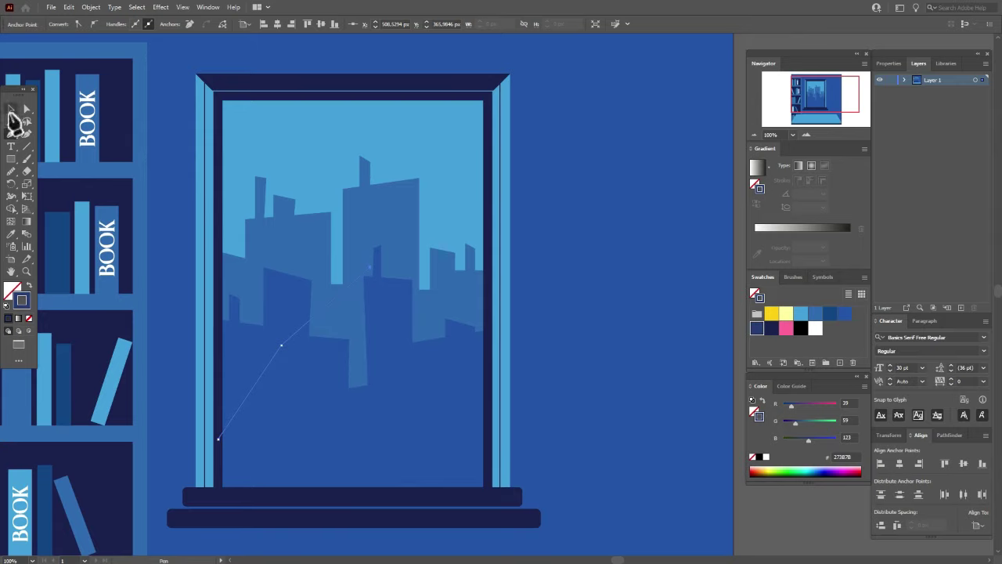
pyautogui.click(10, 111)
pyautogui.hotkey('ctrl', 'shift', 'a')
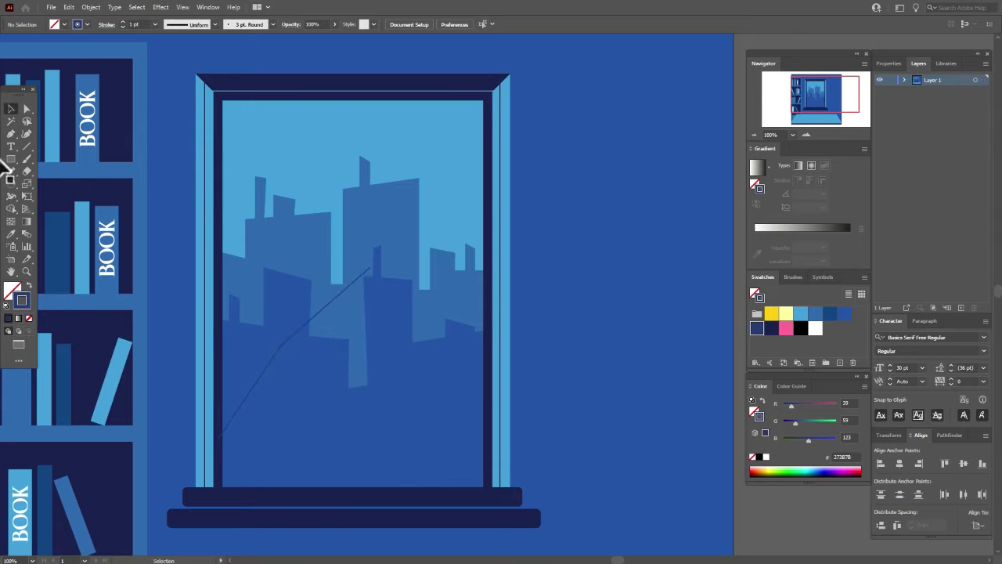
# Draw a four-point side branch from the main branch's lower part towards the window's right with the same 1 pt stroke, and deselect
pyautogui.click(258, 380)
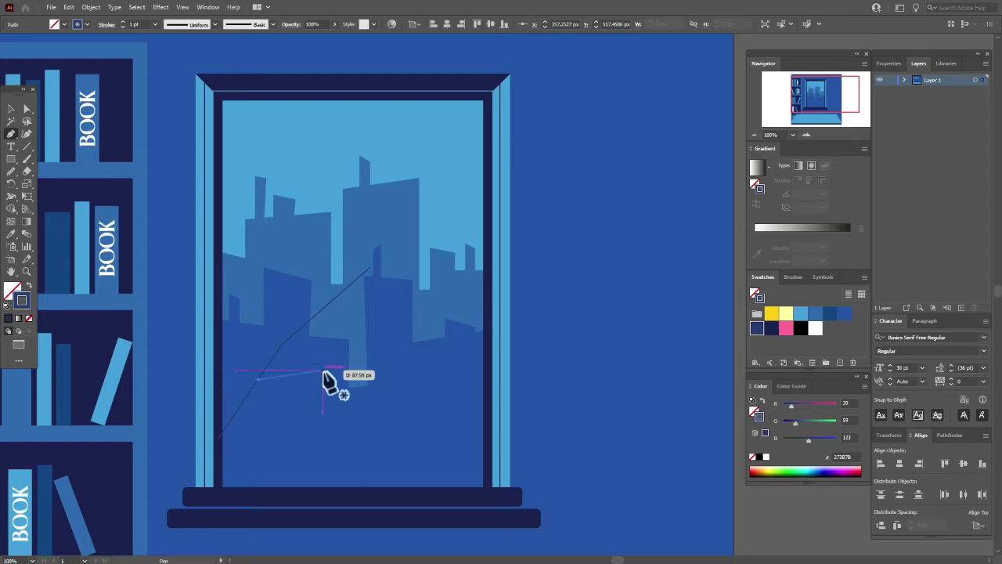
pyautogui.click(323, 369)
pyautogui.click(363, 346)
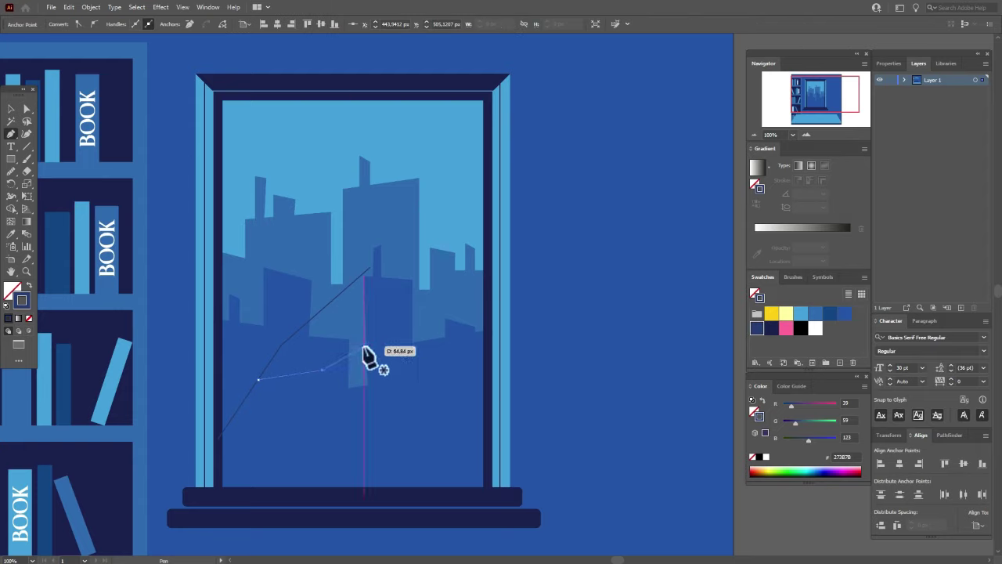
pyautogui.click(408, 335)
pyautogui.press('Escape')
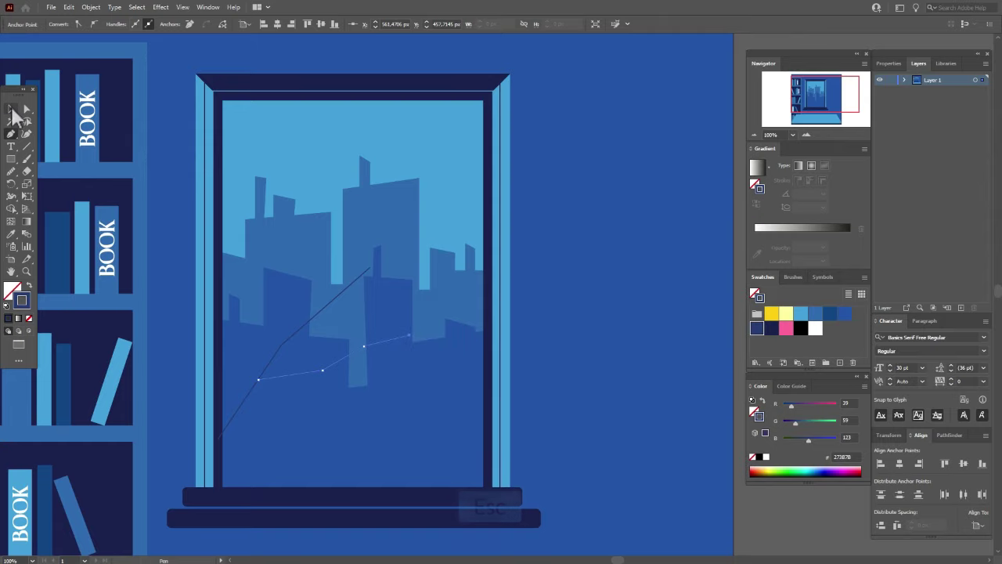
pyautogui.click(12, 109)
pyautogui.hotkey('ctrl', 'shift', 'a')
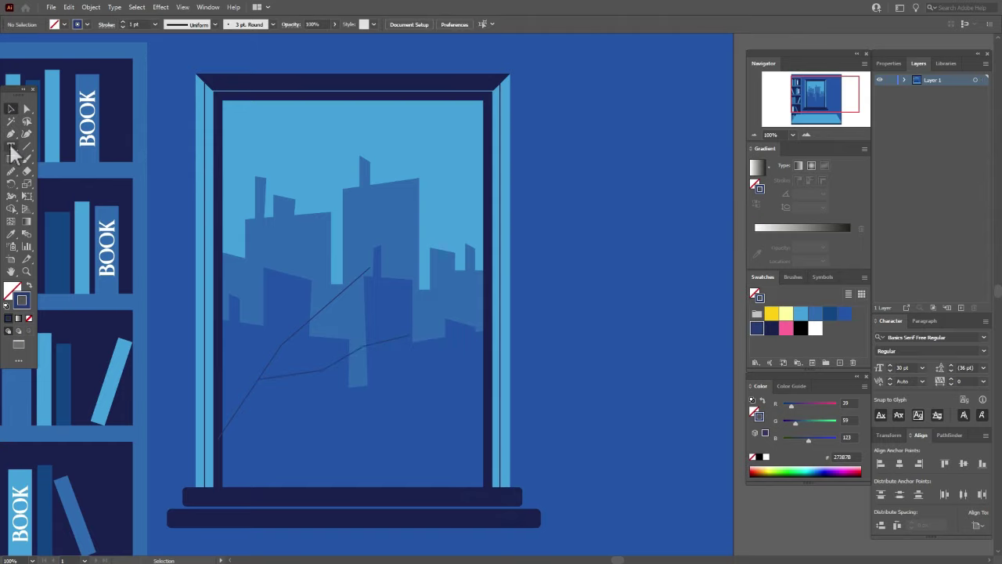
# Draw two short straight twigs off the side branch with the 1 pt 273B7B stroke, one rising near its start and one descending near its tip
pyautogui.click(12, 134)
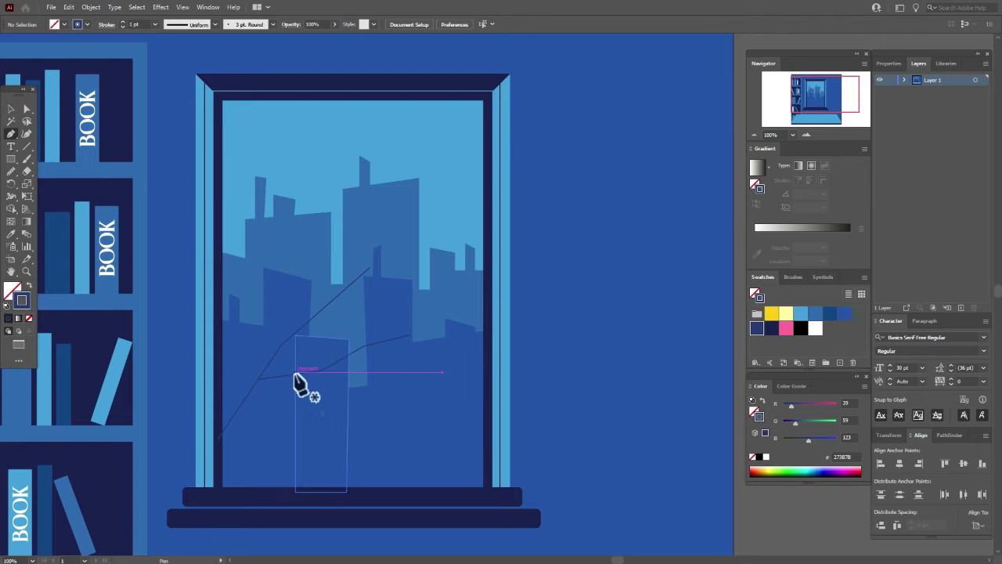
pyautogui.moveTo(294, 374); pyautogui.dragTo(317, 357)
pyautogui.press('Escape')
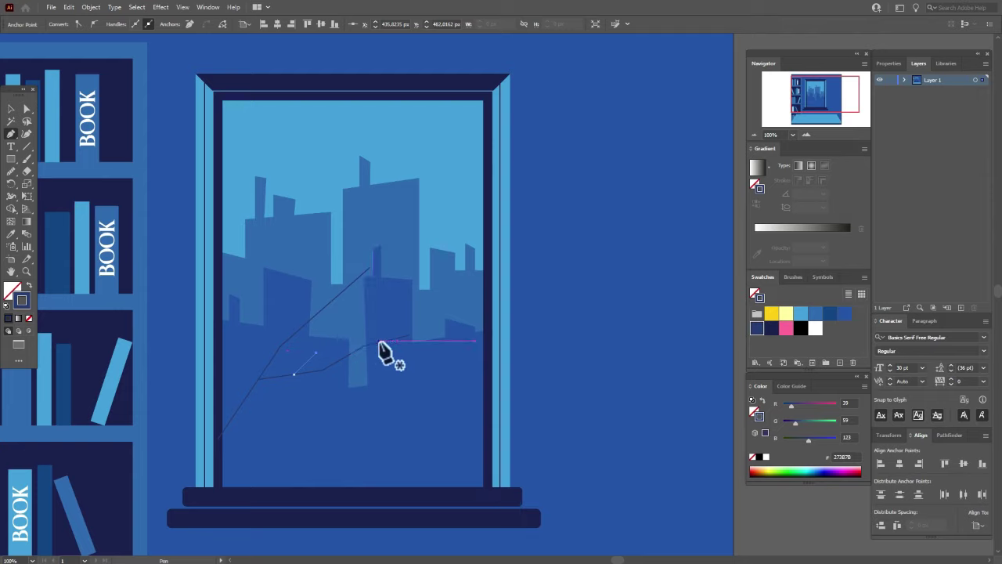
pyautogui.moveTo(379, 343); pyautogui.dragTo(397, 363)
pyautogui.press('Escape')
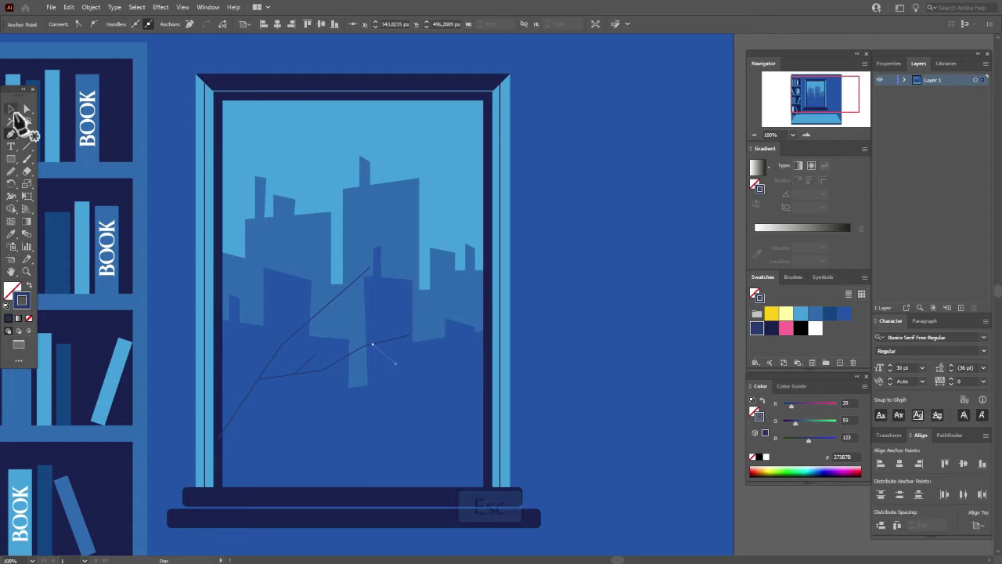
# Select the main branch, the side branch and both short twigs in the window together
pyautogui.click(11, 109)
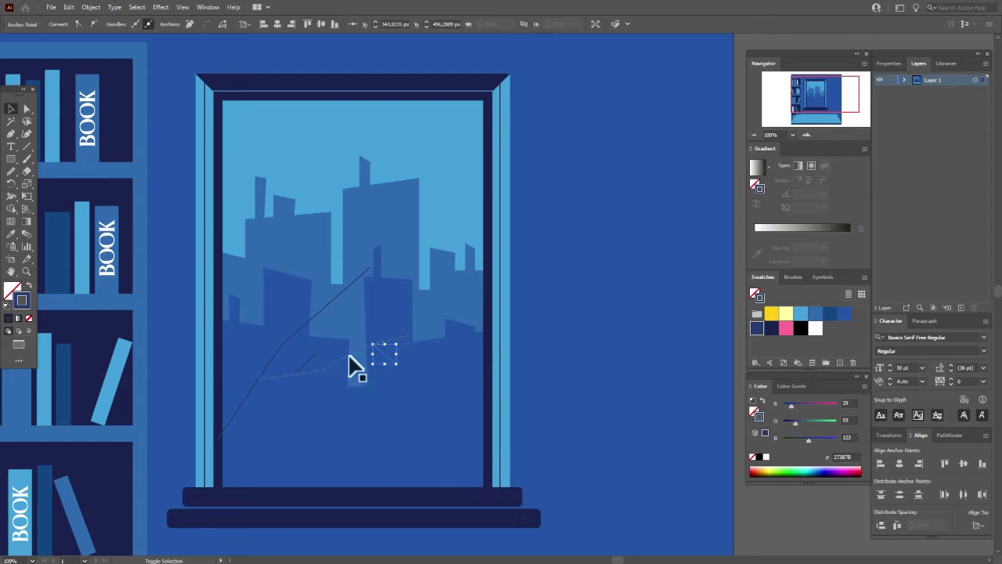
pyautogui.click(310, 368)
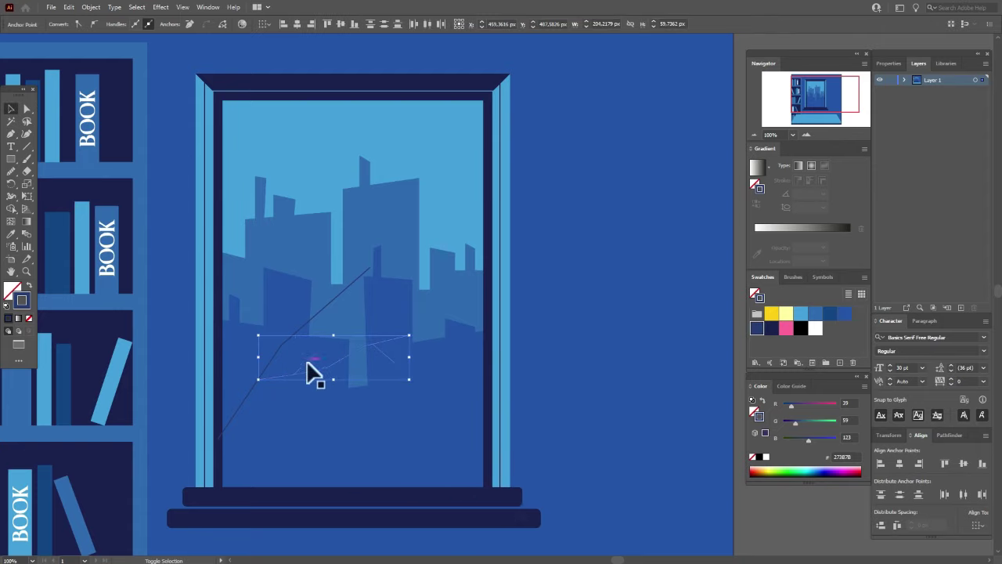
pyautogui.keyDown('shift'); pyautogui.click(329, 317); pyautogui.keyUp('shift')
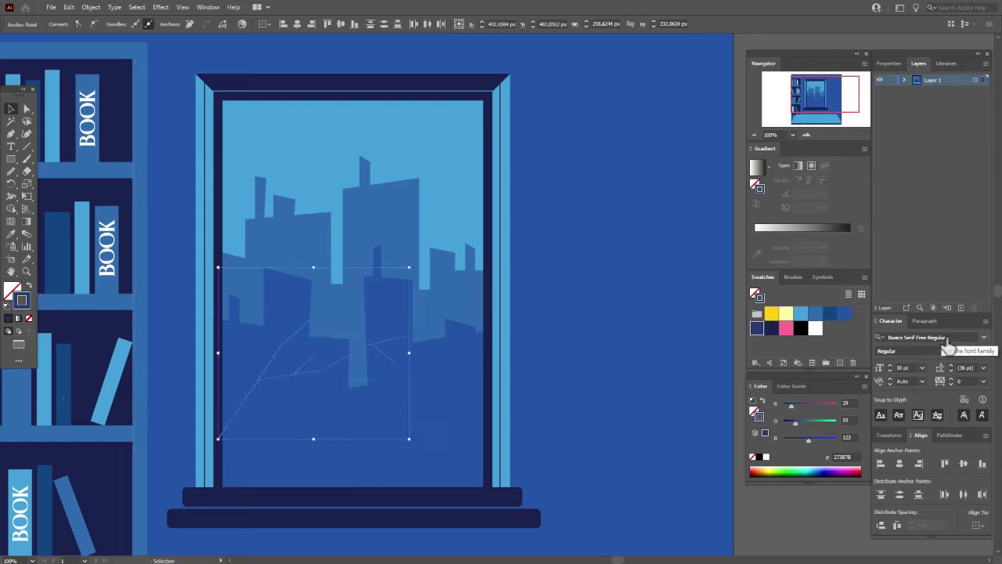
# Give the selected branch lines the tapered width profile that narrows to a point and a 10 pt stroke weight
pyautogui.click(890, 63)
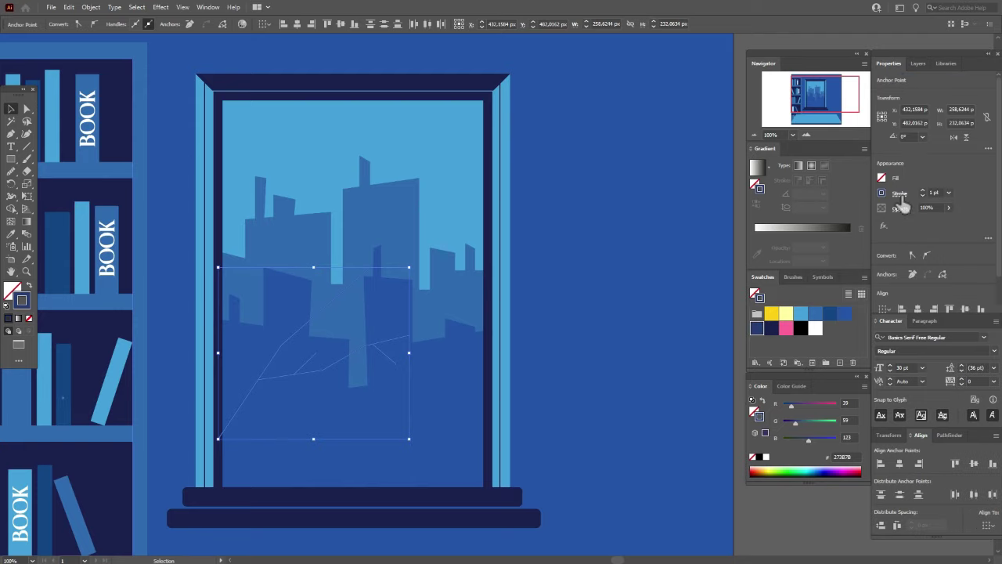
pyautogui.click(900, 196)
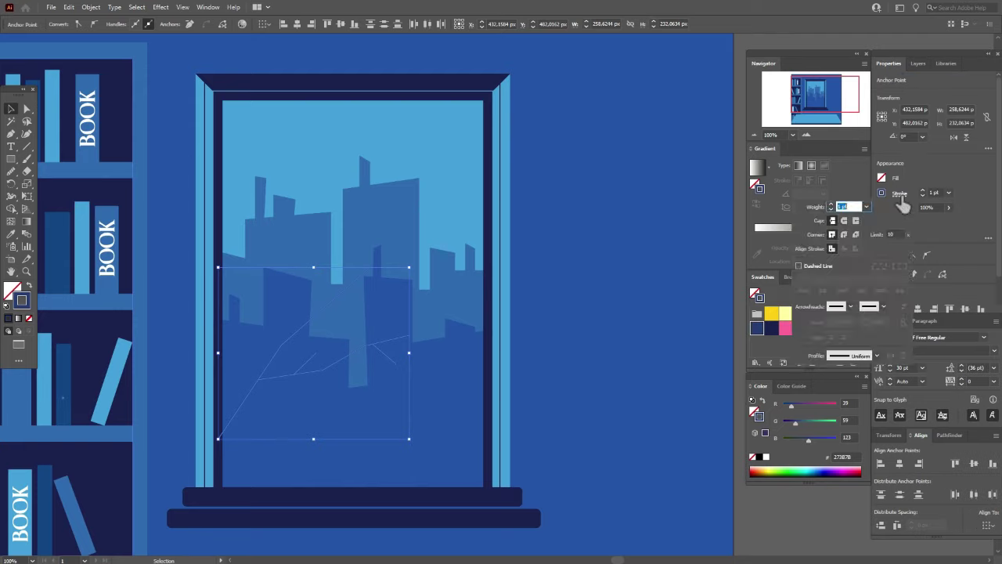
pyautogui.click(877, 356)
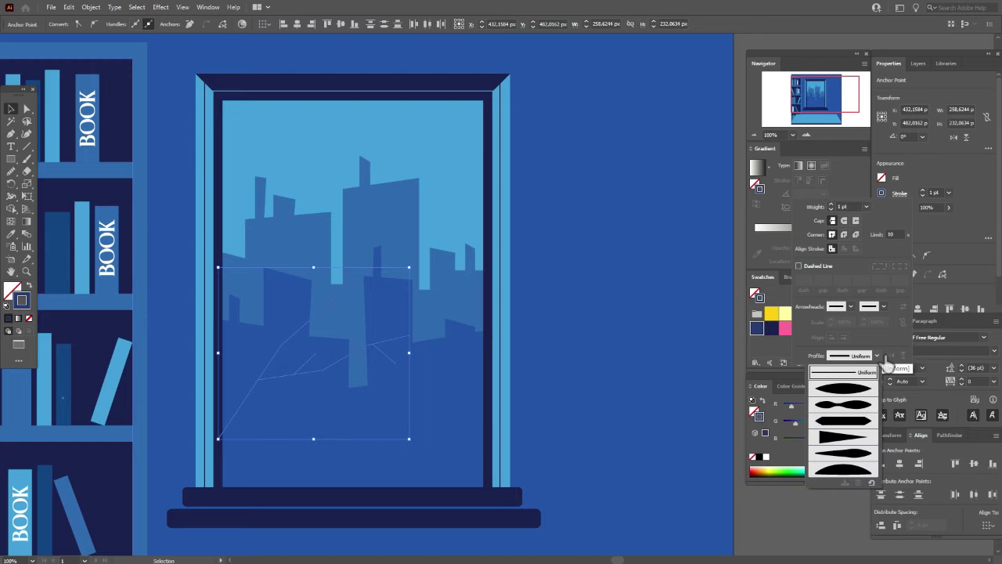
pyautogui.click(858, 434)
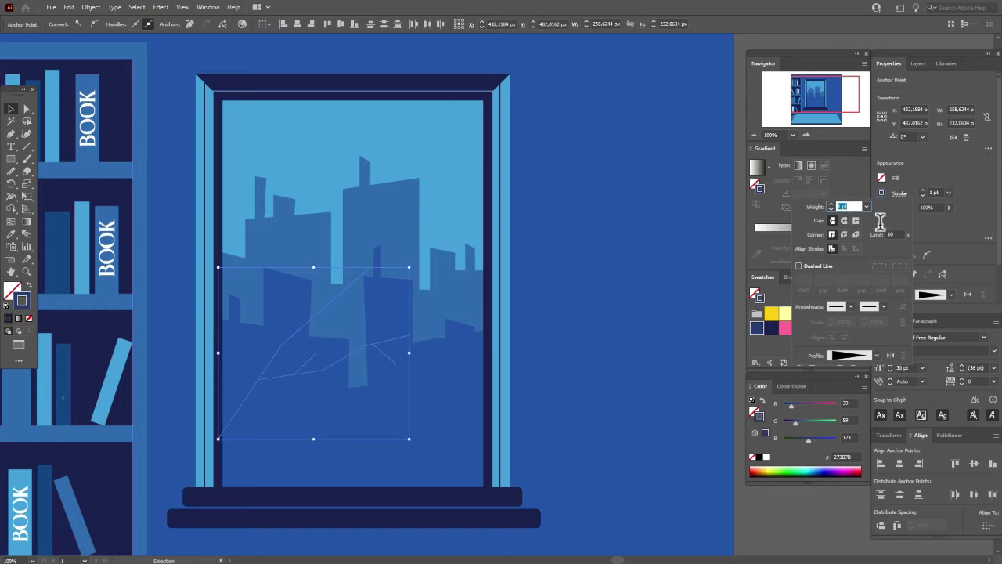
pyautogui.write('10')
pyautogui.press('Return')
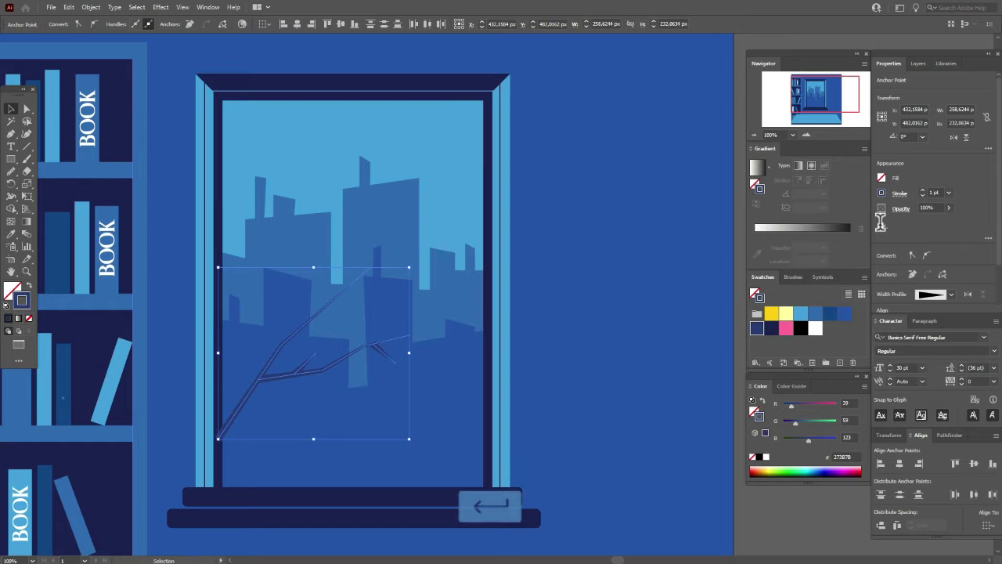
pyautogui.hotkey('ctrl', 'shift', 'a')
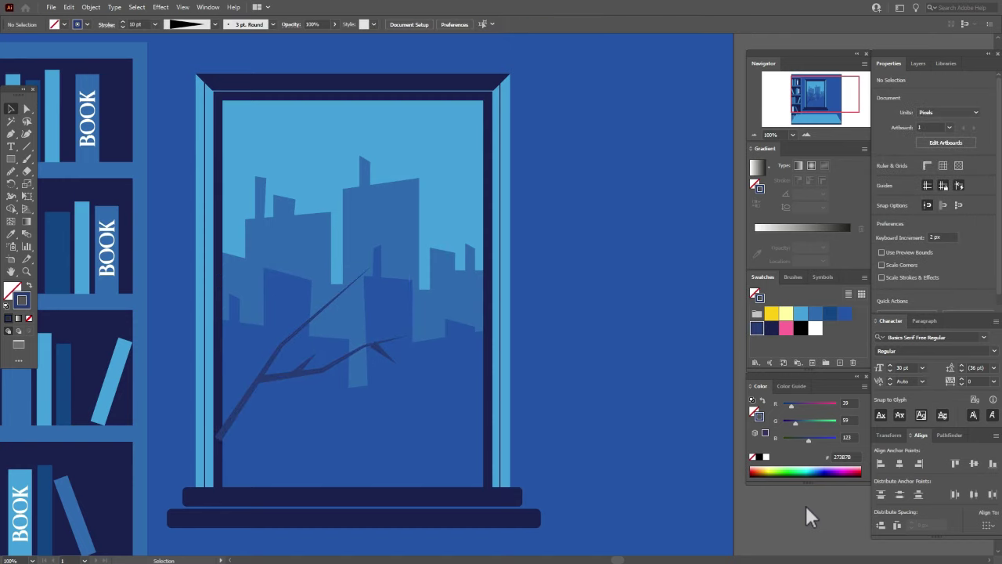
# Set the stroke weight of the small twig near the branch tip to 5 pt
pyautogui.click(384, 356)
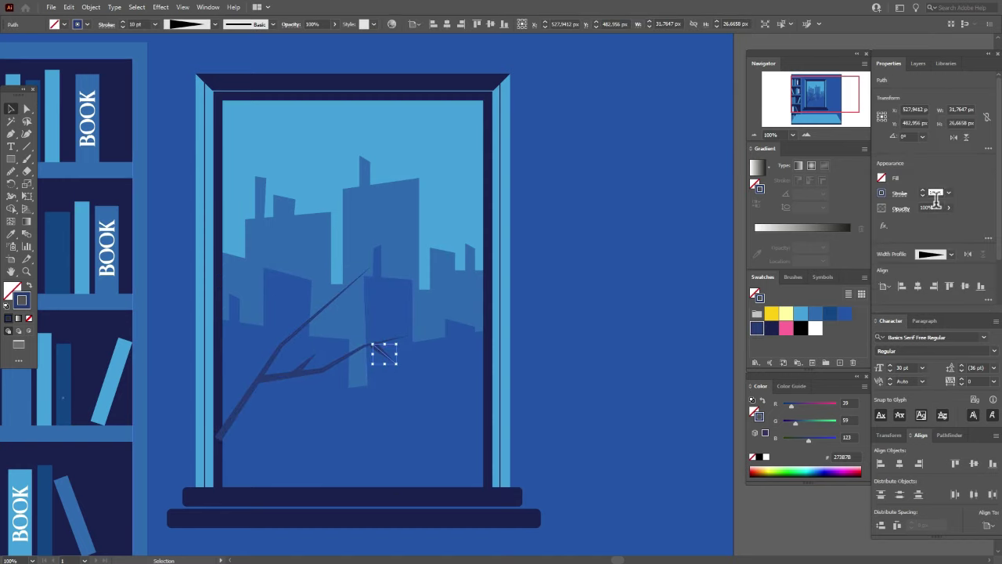
pyautogui.write('5')
pyautogui.press('Return')
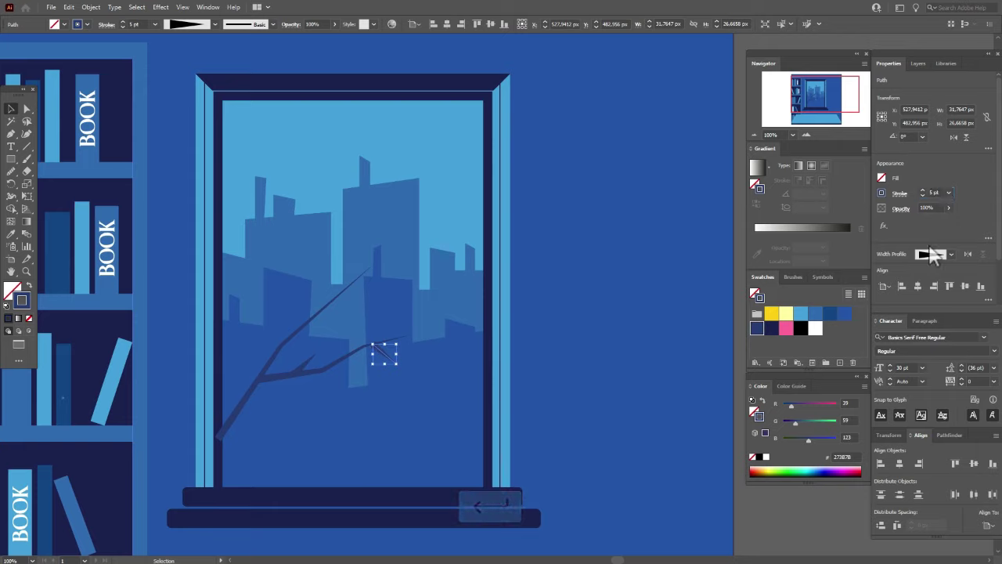
pyautogui.hotkey('ctrl', 'shift', 'a')
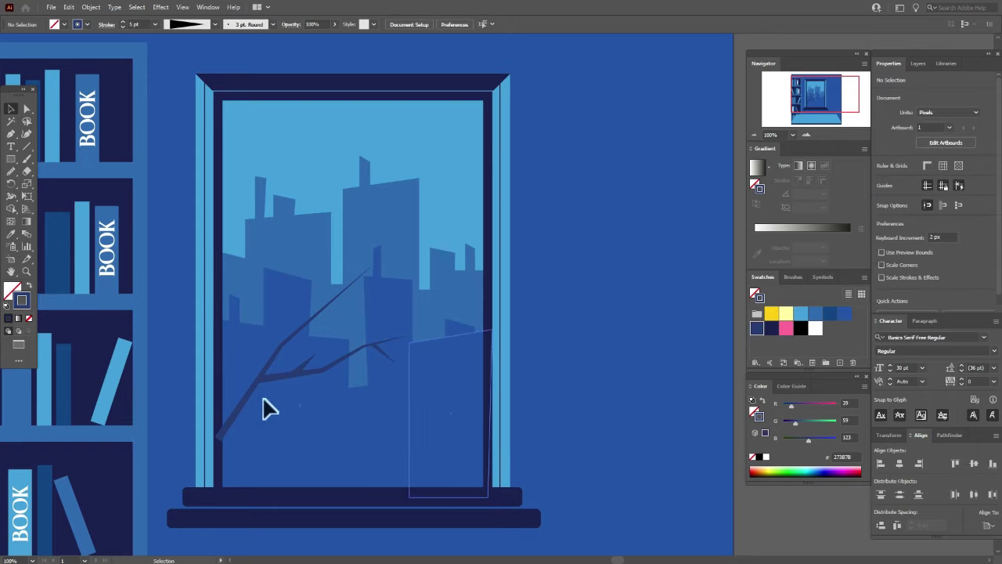
# Bring the dark inner window frame to the front so it covers the base of the branch
pyautogui.keyDown('ctrl'); pyautogui.click(127, 320); pyautogui.keyUp('ctrl')
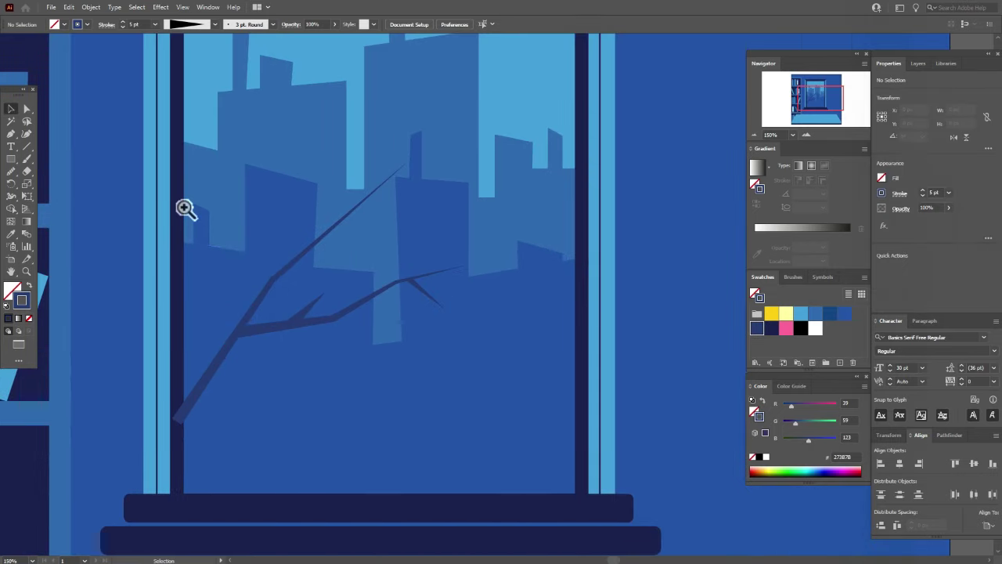
pyautogui.click(185, 207)
pyautogui.rightClick(180, 205)
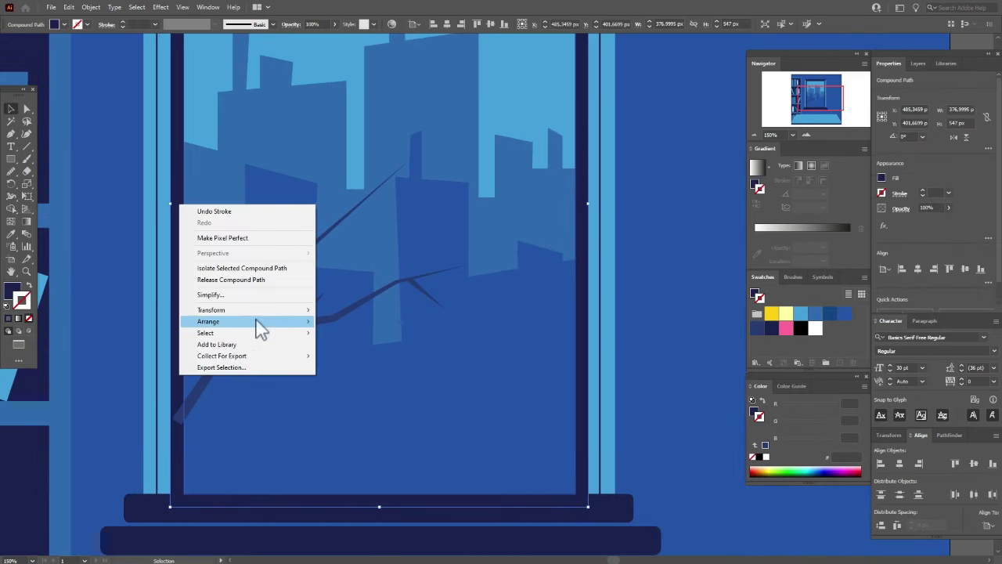
pyautogui.moveTo(261, 328)
pyautogui.click(335, 331)
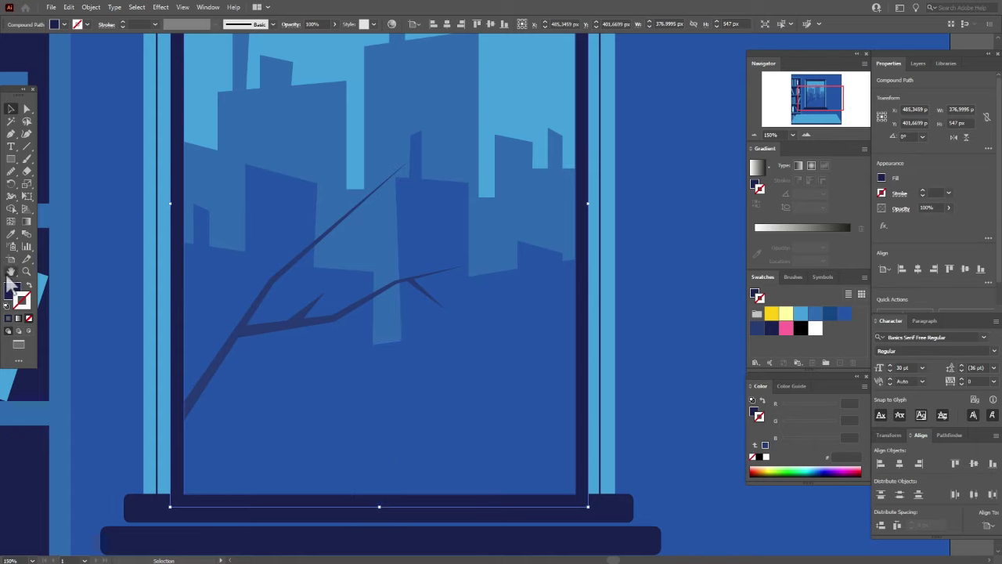
# Rotate the small twig near the branch tip slightly clockwise and shift its base onto the branch joint
pyautogui.hotkey('ctrl', '+')
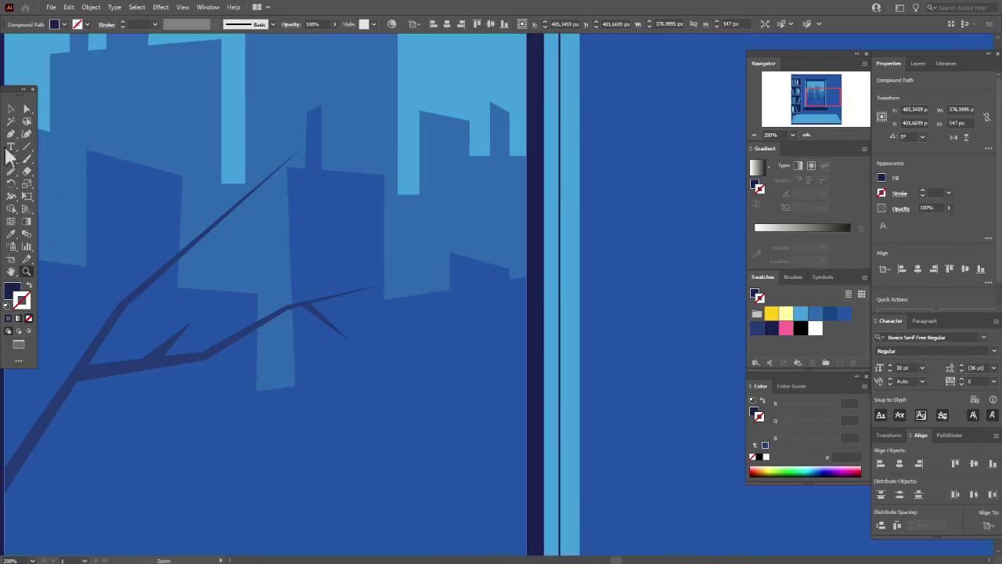
pyautogui.hotkey('ctrl', '+')
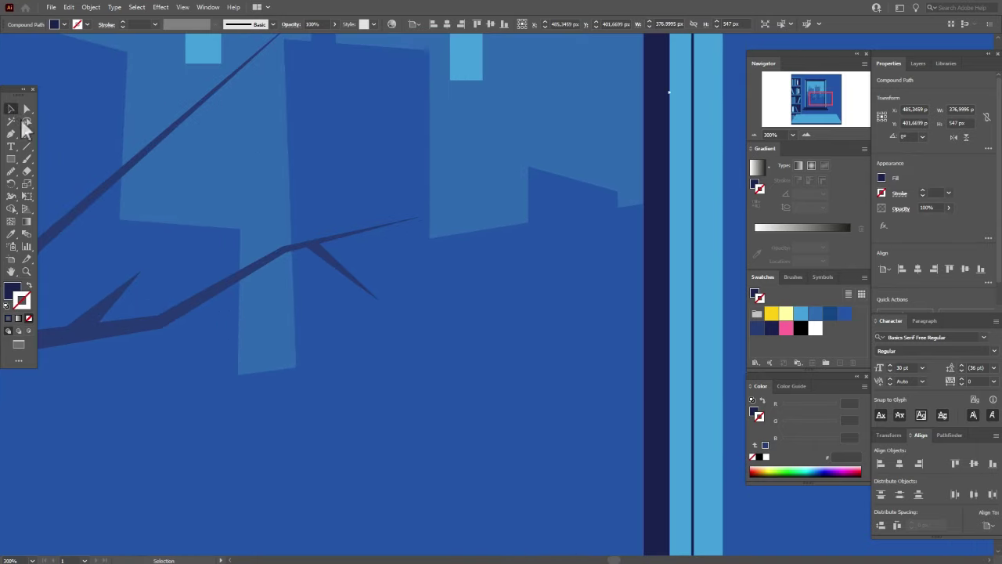
pyautogui.click(358, 282)
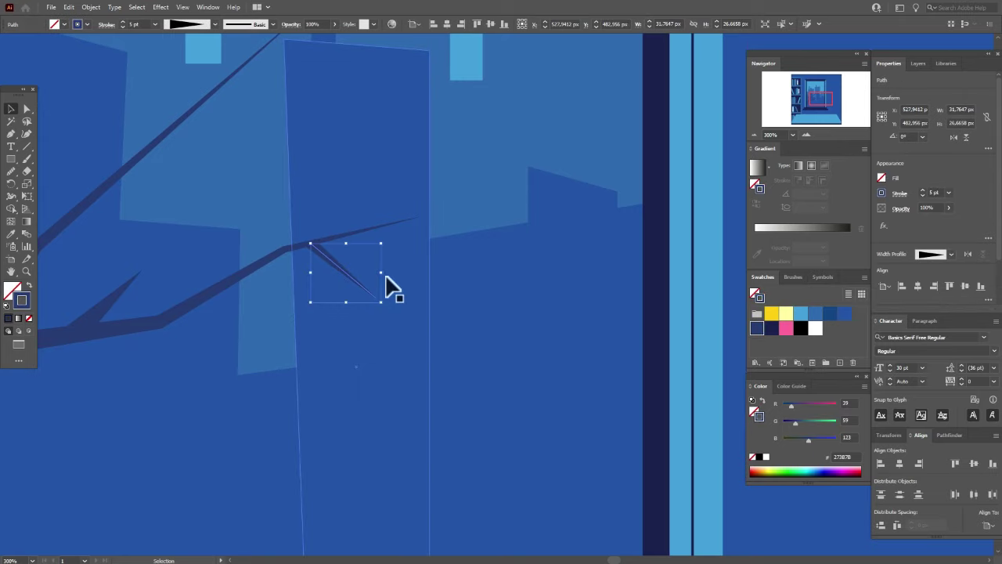
pyautogui.moveTo(342, 272); pyautogui.dragTo(329, 272)
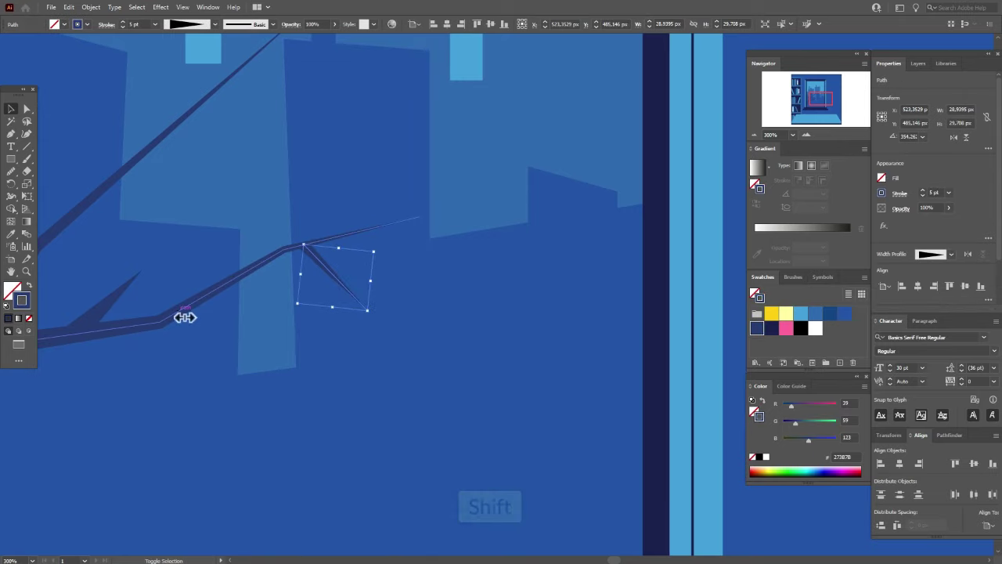
# Select all the branch lines together and convert their strokes into filled shapes
pyautogui.keyDown('shift'); pyautogui.click(186, 315); pyautogui.keyUp('shift')
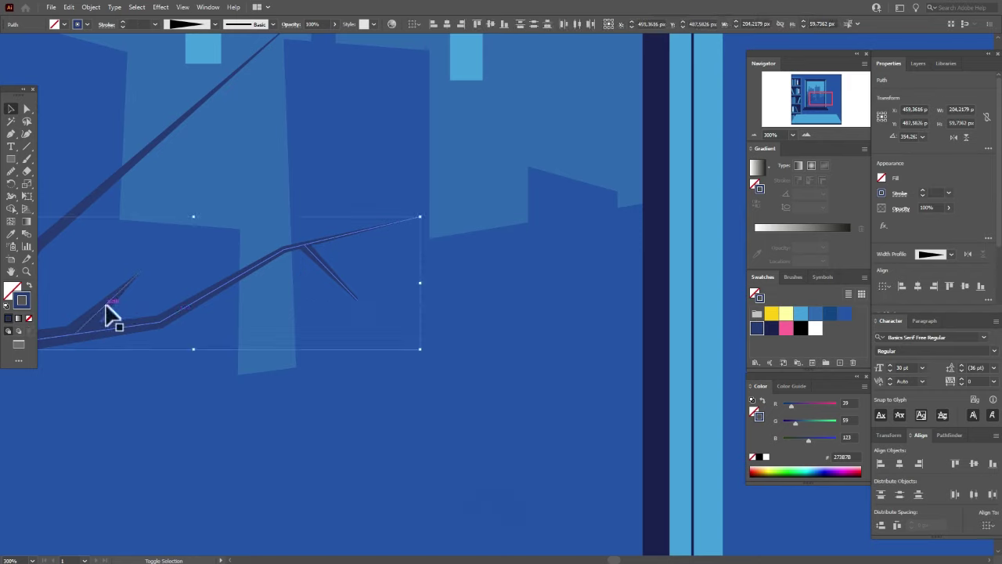
pyautogui.keyDown('shift'); pyautogui.click(126, 178); pyautogui.keyUp('shift')
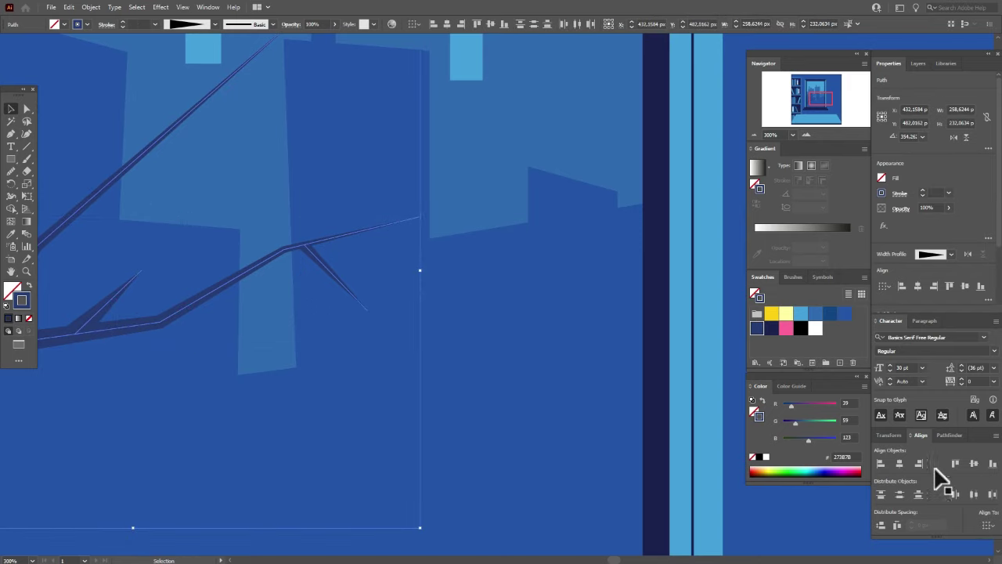
pyautogui.click(91, 7)
pyautogui.click(134, 143)
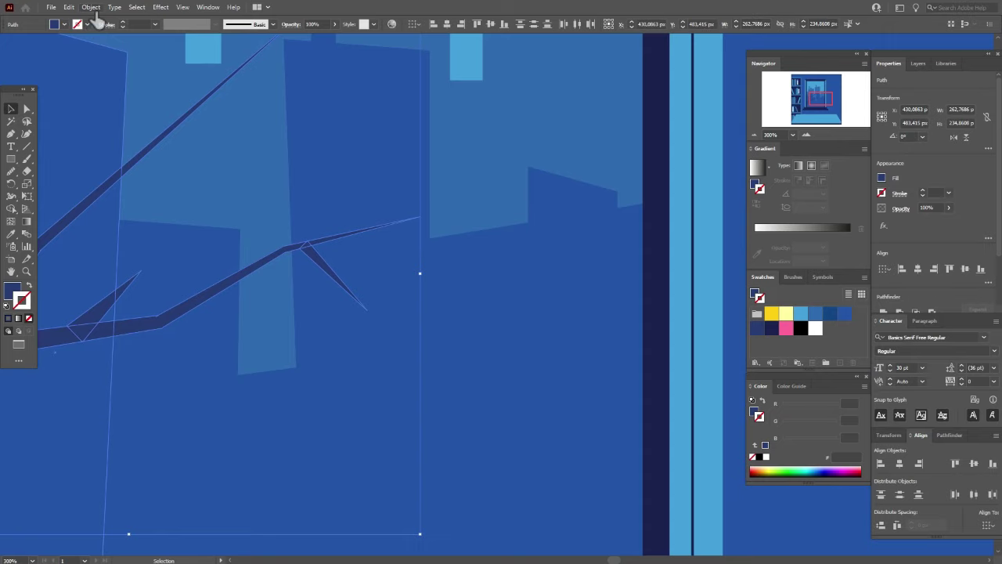
# Unite all the overlapping branch shapes into a single shape with Pathfinder
pyautogui.click(11, 271)
pyautogui.moveTo(216, 285); pyautogui.dragTo(268, 273)
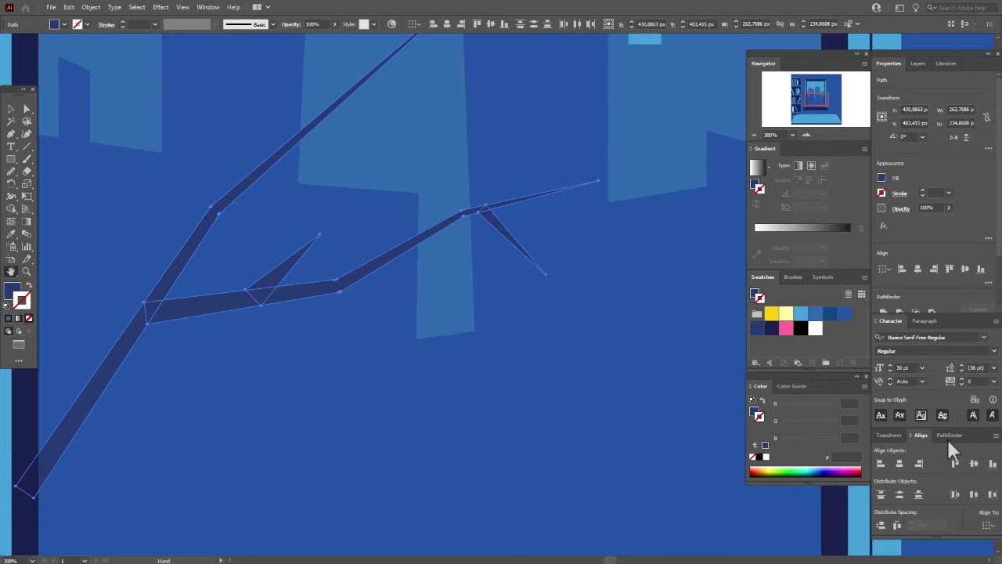
pyautogui.click(948, 435)
pyautogui.click(880, 465)
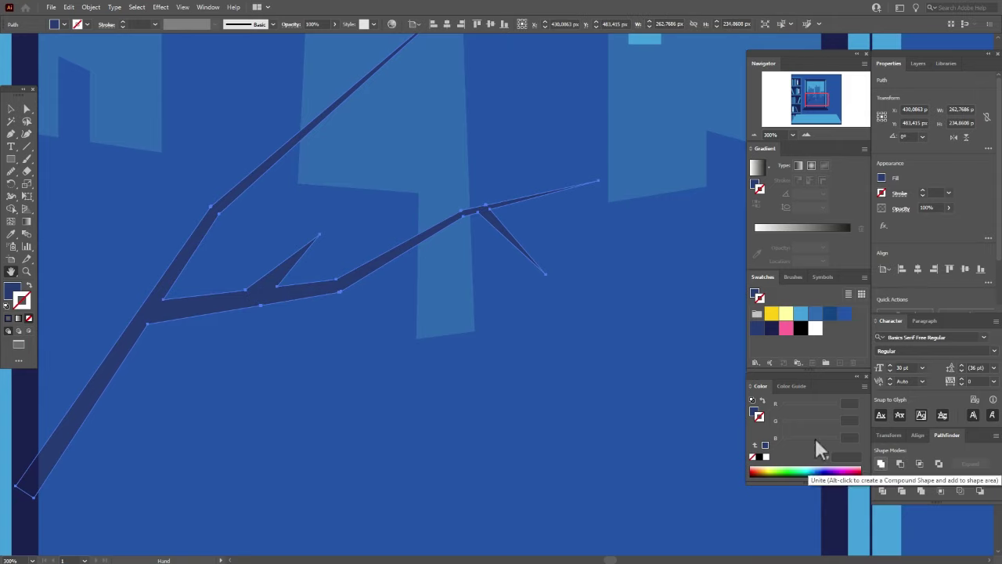
# Round the notch beside the small middle twig by about 1.25 px, plus the upper limb's inner bend and the main fork's inner corner
pyautogui.click(26, 108)
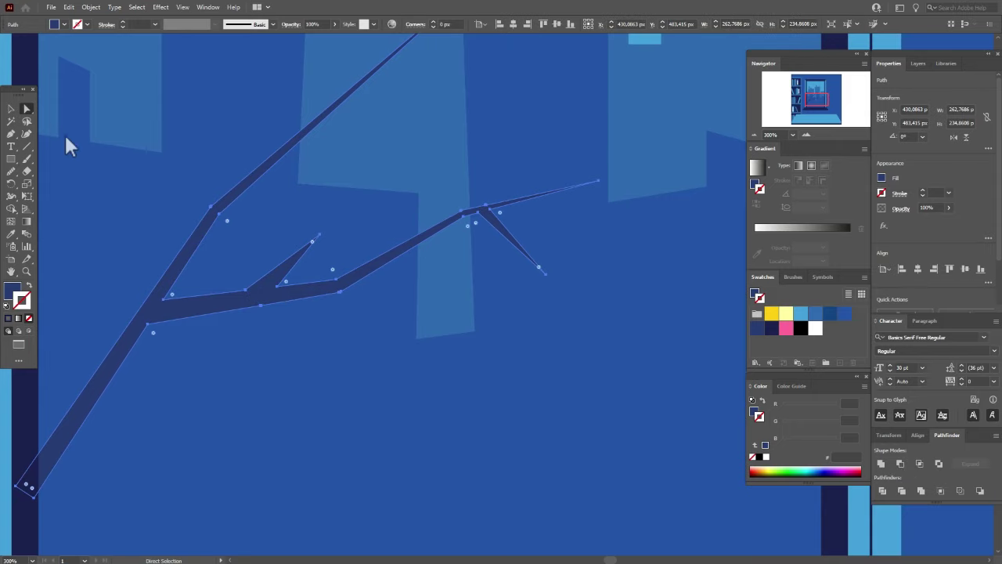
pyautogui.click(246, 293)
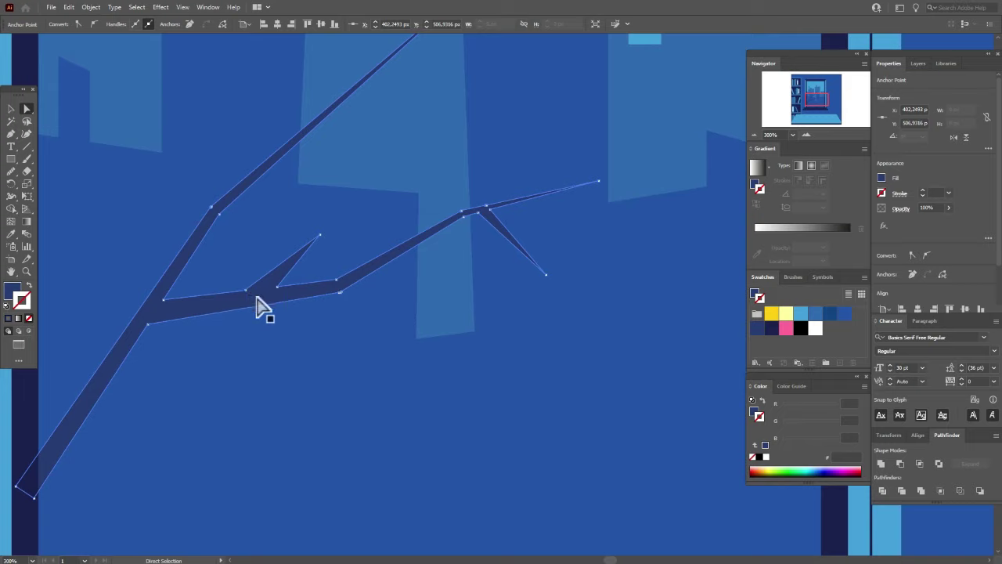
pyautogui.click(276, 289)
pyautogui.moveTo(276, 288); pyautogui.dragTo(283, 281)
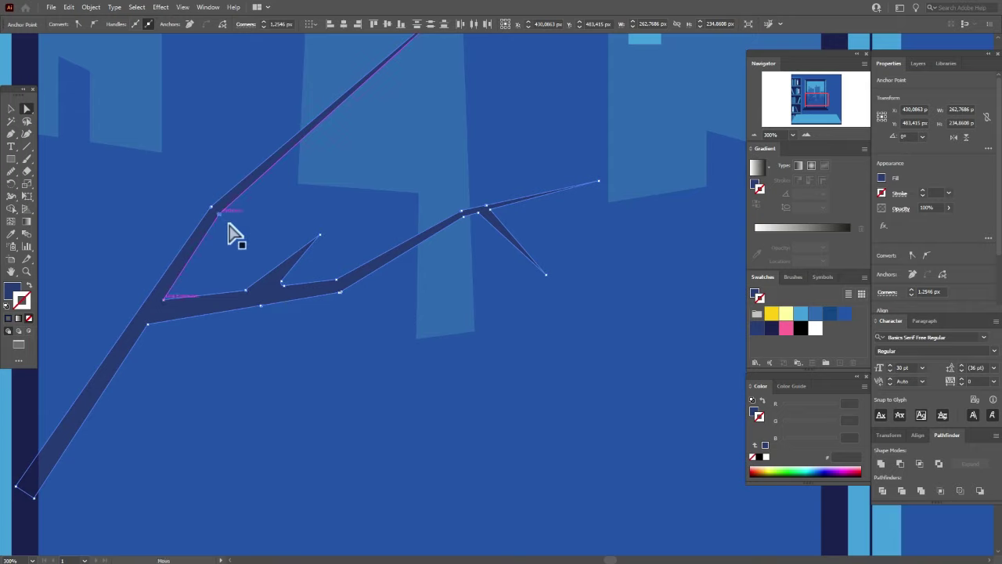
pyautogui.click(222, 218)
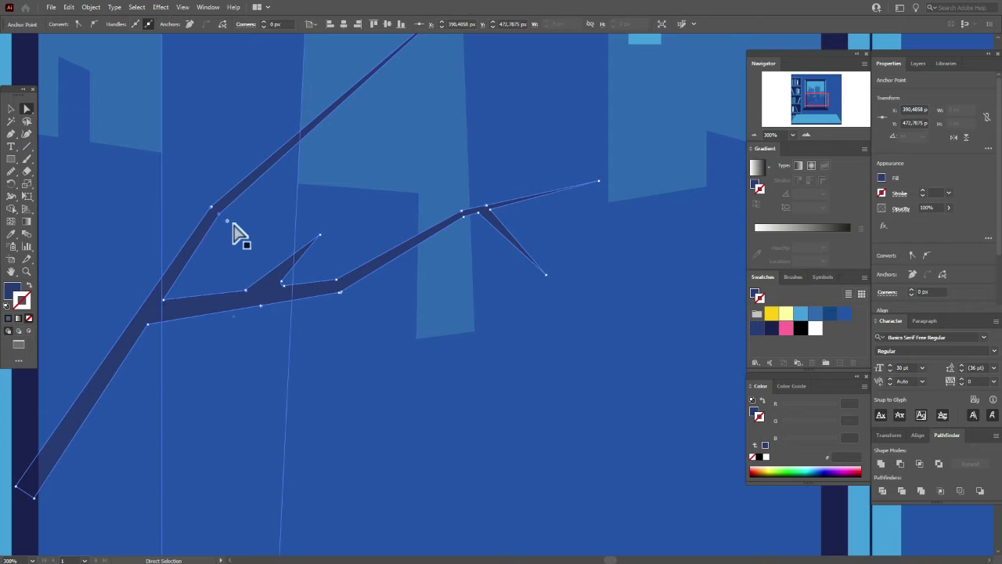
pyautogui.keyDown('shift'); pyautogui.click(166, 299); pyautogui.keyUp('shift')
pyautogui.moveTo(166, 298); pyautogui.dragTo(173, 294)
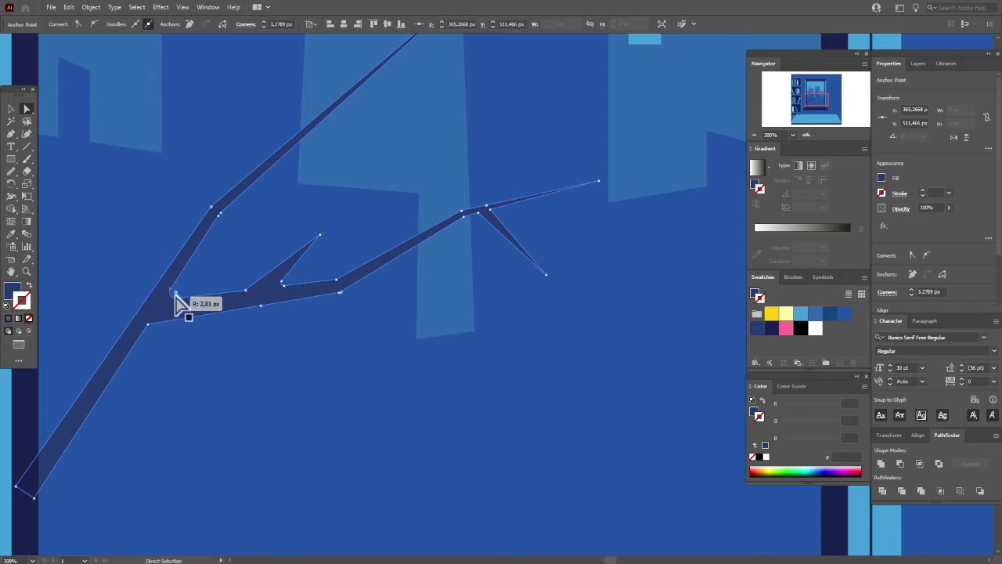
# Round the underside of the main fork, the lower limb's bend, and the twig joint near the branch tip
pyautogui.click(150, 323)
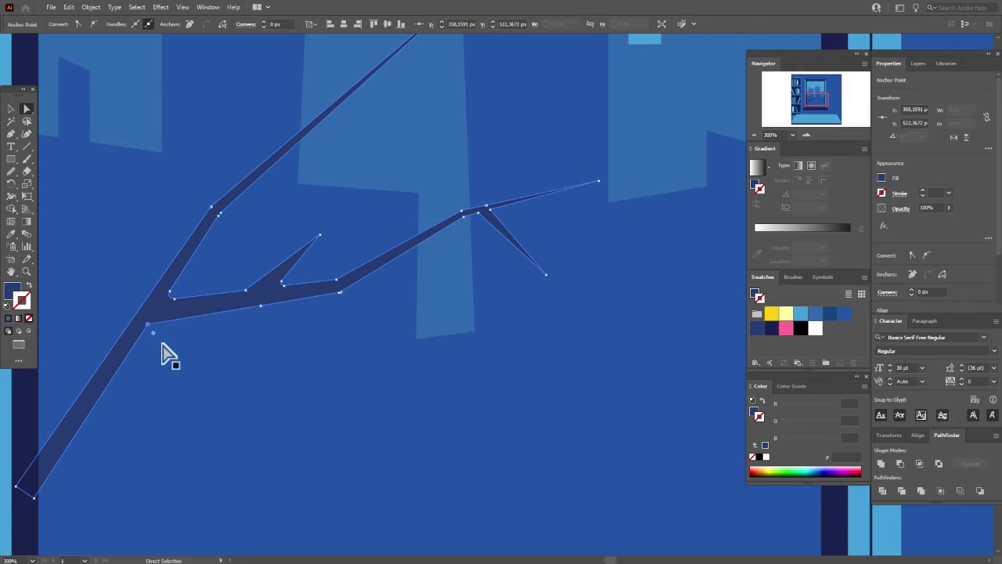
pyautogui.moveTo(162, 346); pyautogui.dragTo(161, 344)
pyautogui.moveTo(335, 284); pyautogui.dragTo(345, 288)
pyautogui.keyDown('shift'); pyautogui.click(484, 214); pyautogui.keyUp('shift')
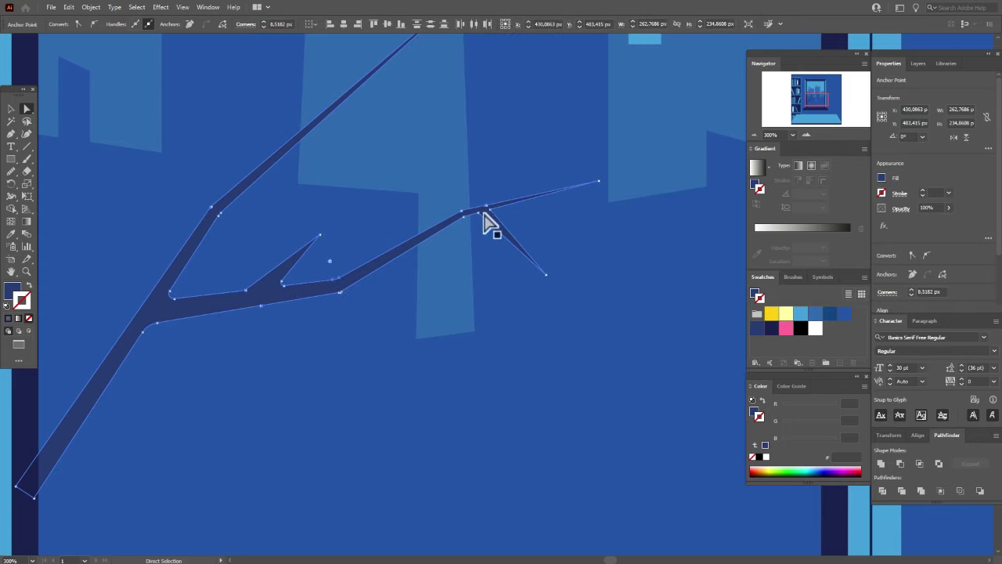
pyautogui.moveTo(479, 212); pyautogui.dragTo(506, 224)
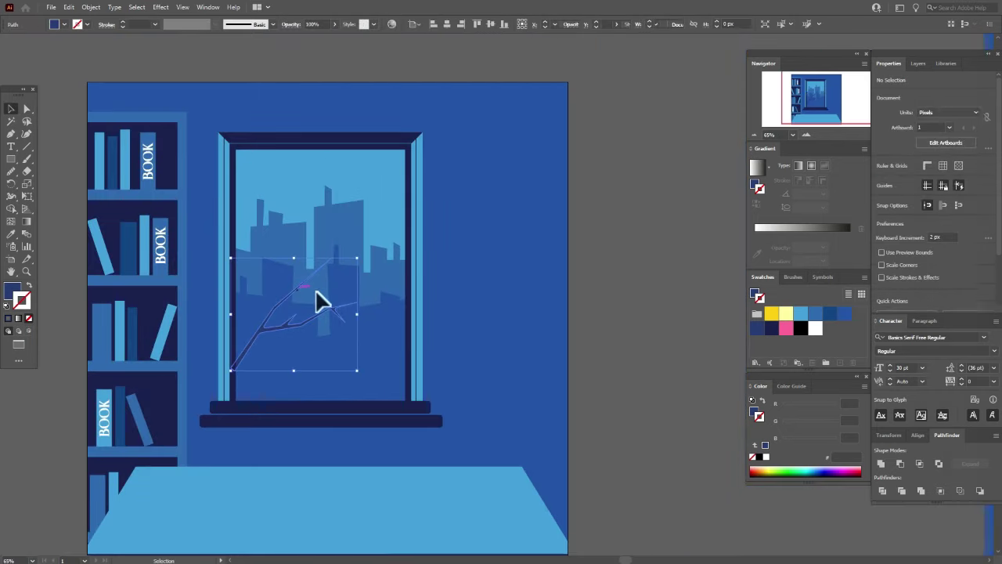
# Enlarge the whole branch proportionally to about 294.5 by 263.3 px, extending it up across the window, and deselect it
pyautogui.moveTo(358, 259); pyautogui.dragTo(381, 247)
pyautogui.click(649, 306)
pyautogui.press('a')
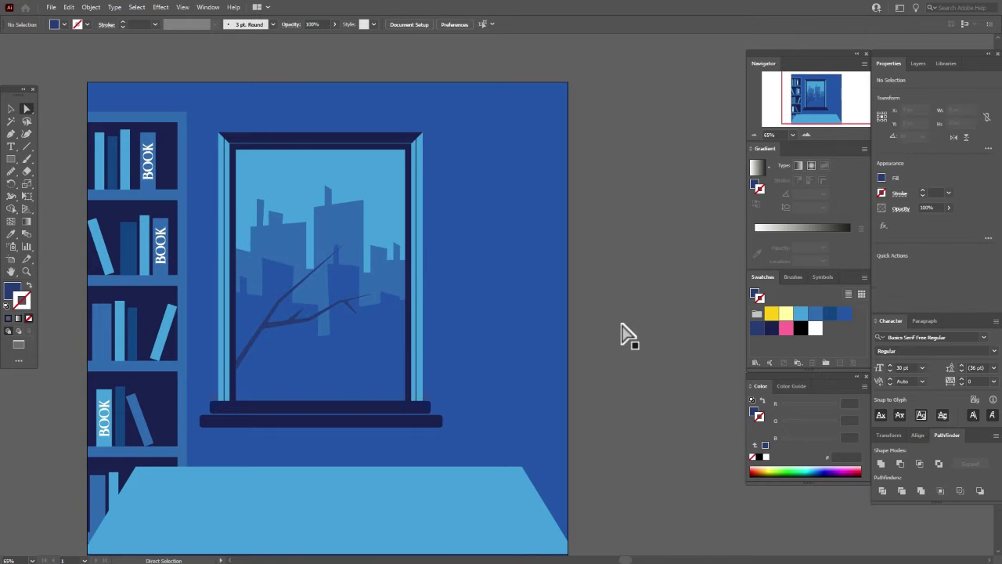
pyautogui.click(11, 109)
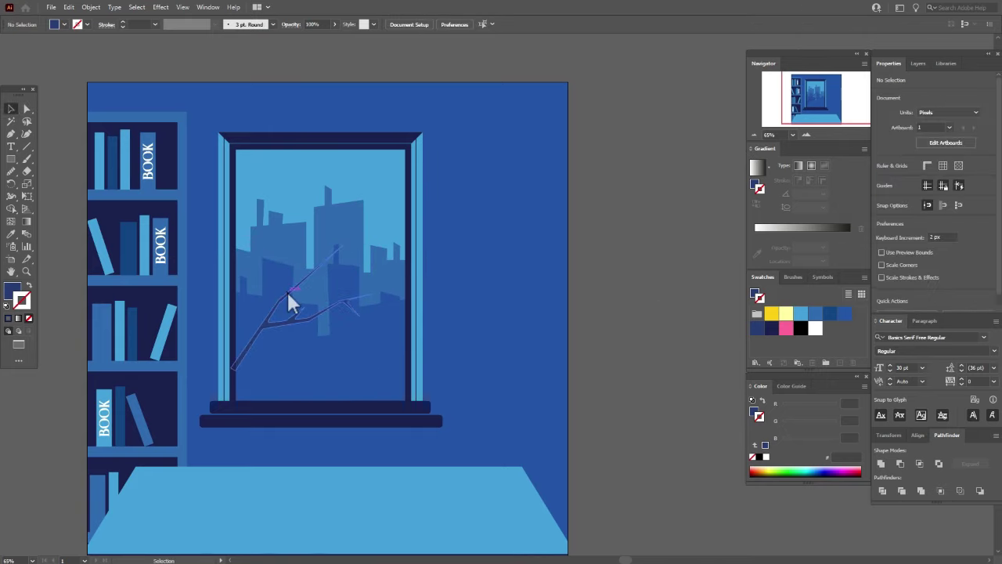
# Paste a copy of the branch directly in front of the original and nudge it 4 px upward
pyautogui.click(287, 292)
pyautogui.hotkey('ctrl', 'c')
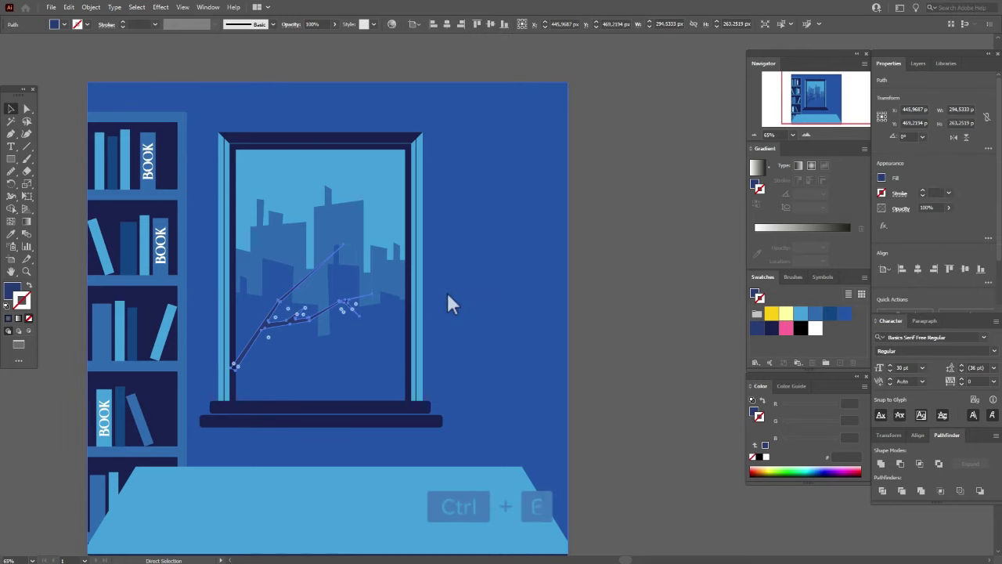
pyautogui.hotkey('ctrl', 'f')
pyautogui.press('Up')
pyautogui.press('Up')
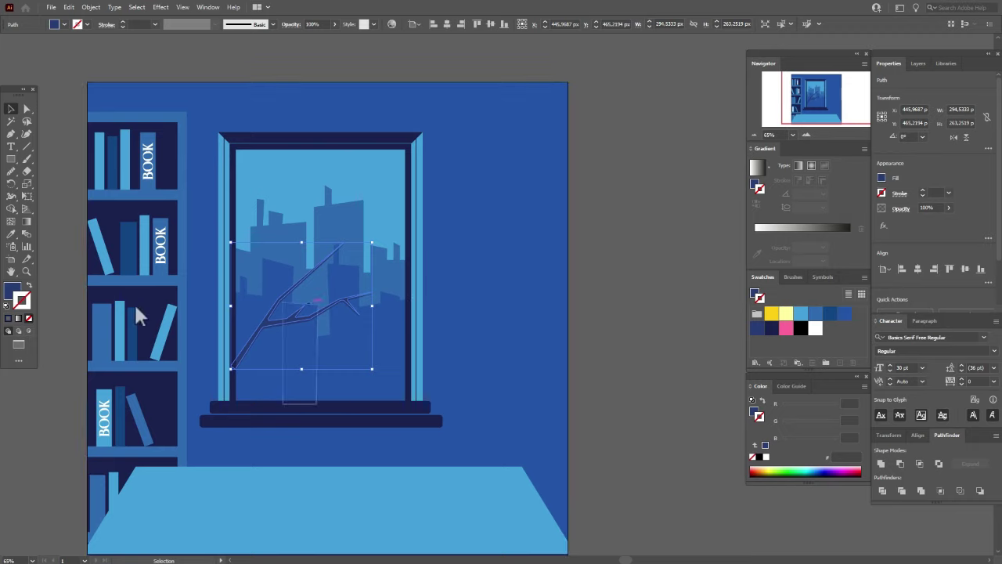
# Fill the pasted branch copy with white, send it backward so it sits behind the dark branch, and deselect it
pyautogui.click(12, 290)
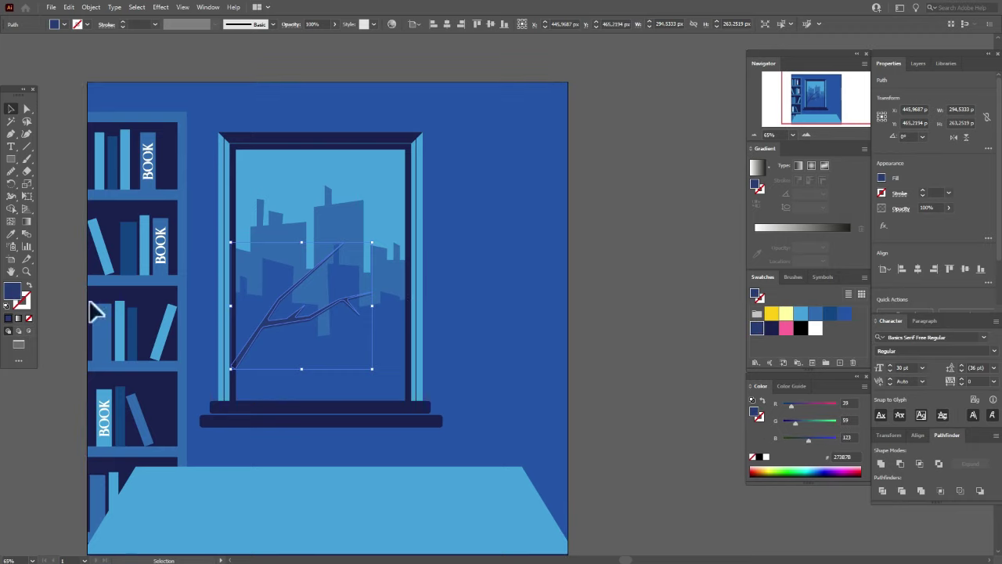
pyautogui.click(815, 329)
pyautogui.rightClick(328, 300)
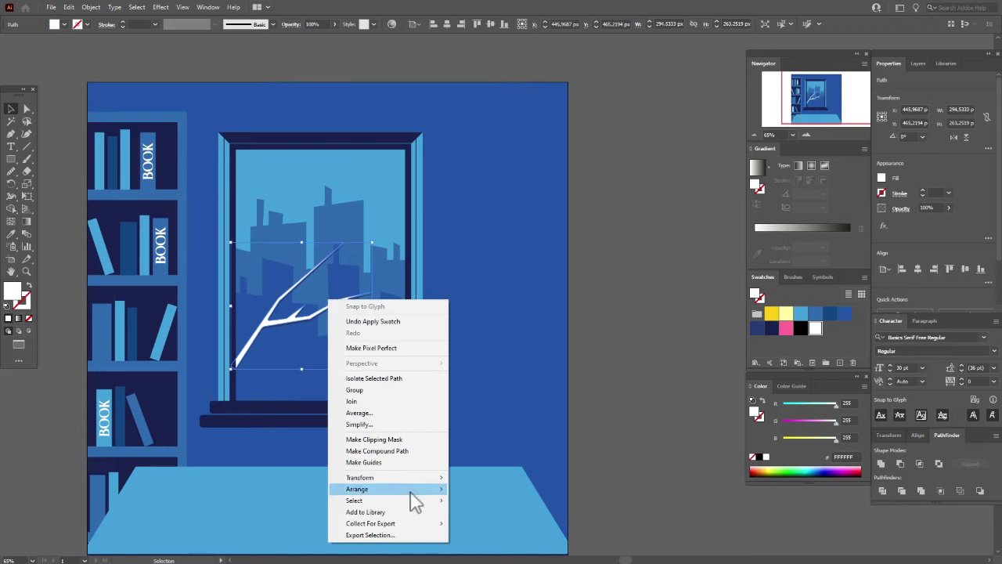
pyautogui.moveTo(430, 488)
pyautogui.click(501, 512)
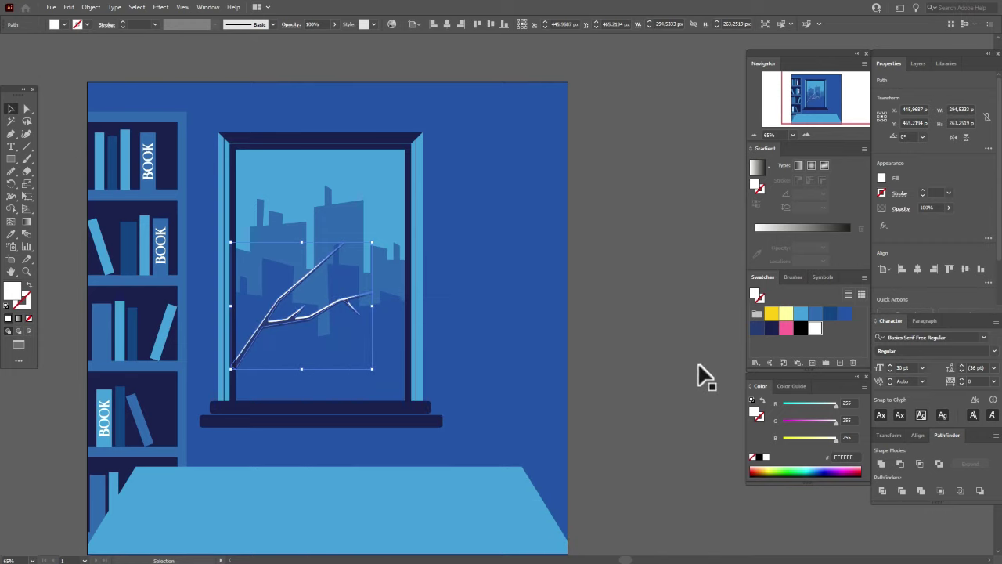
pyautogui.click(699, 366)
# Move the tip points of the white snow shape's upper limb, middle twig, far end and lower twig onto the dark branch's tips
pyautogui.press('z')
pyautogui.click(330, 265)
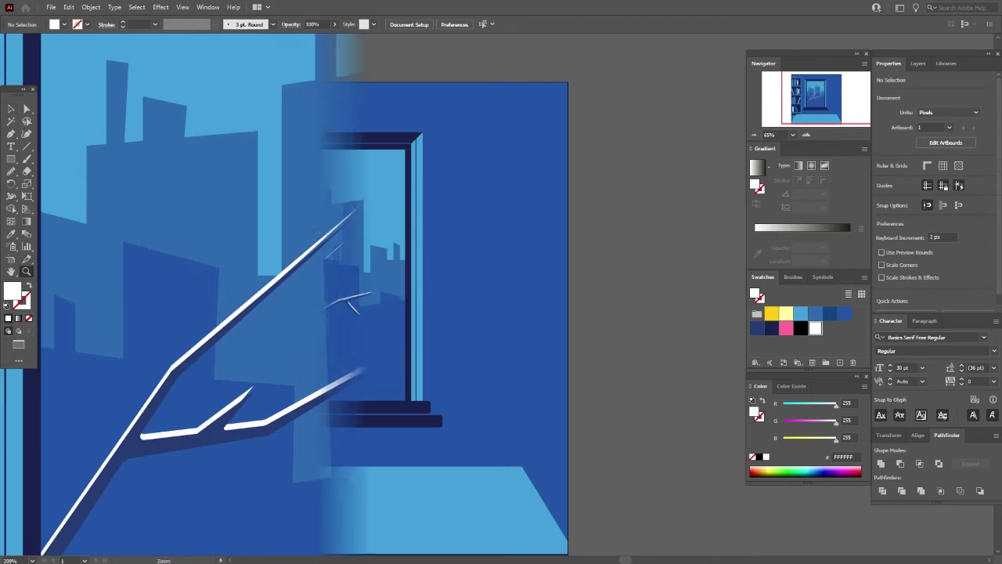
pyautogui.press('a')
pyautogui.moveTo(368, 196); pyautogui.dragTo(373, 199)
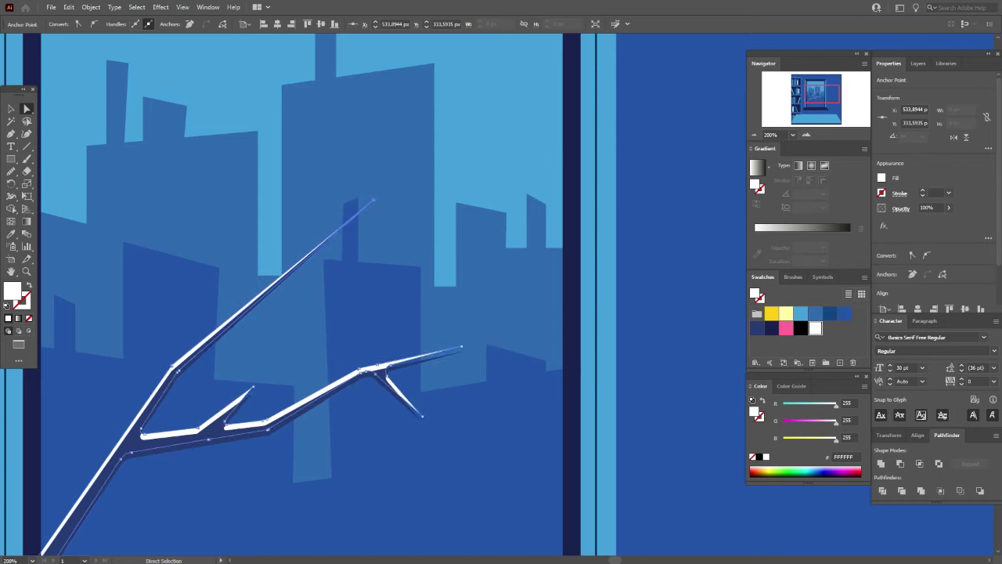
pyautogui.moveTo(252, 387); pyautogui.dragTo(253, 392)
pyautogui.moveTo(461, 346); pyautogui.dragTo(461, 352)
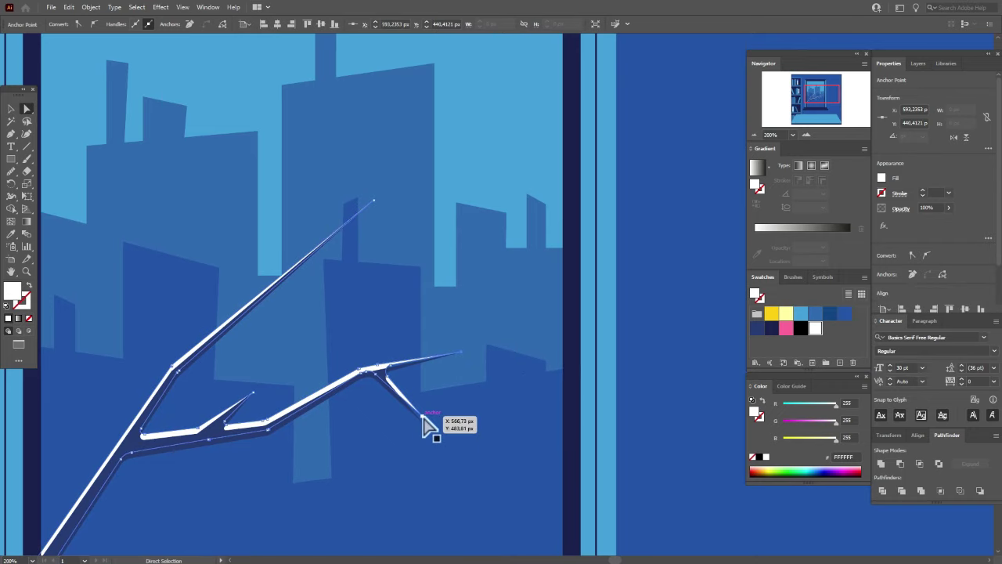
pyautogui.click(424, 417)
pyautogui.moveTo(424, 425); pyautogui.dragTo(428, 430)
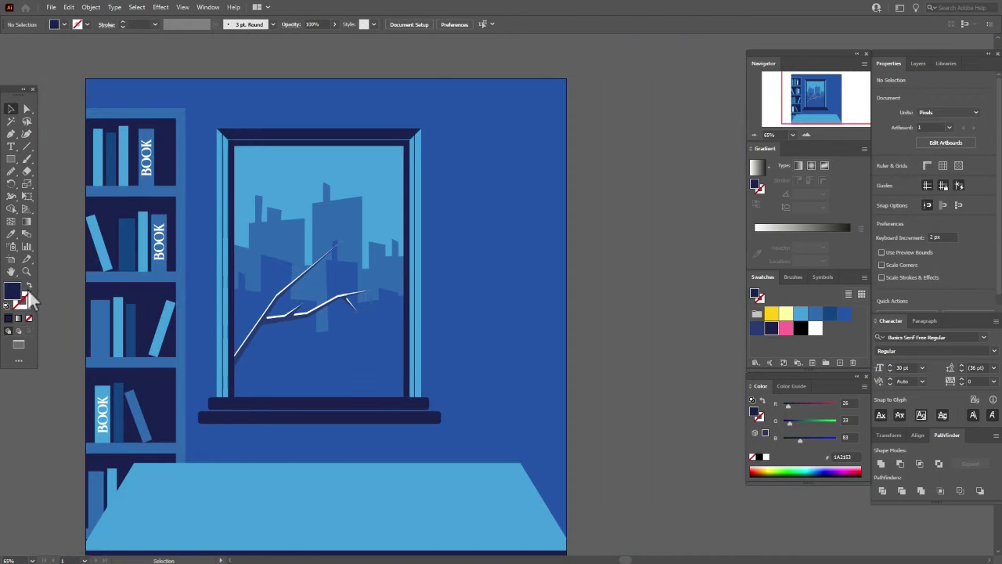
# Draw a vertical 12 pt dark navy (1A2153) line about 527 px long down the middle of the window opening
pyautogui.click(29, 287)
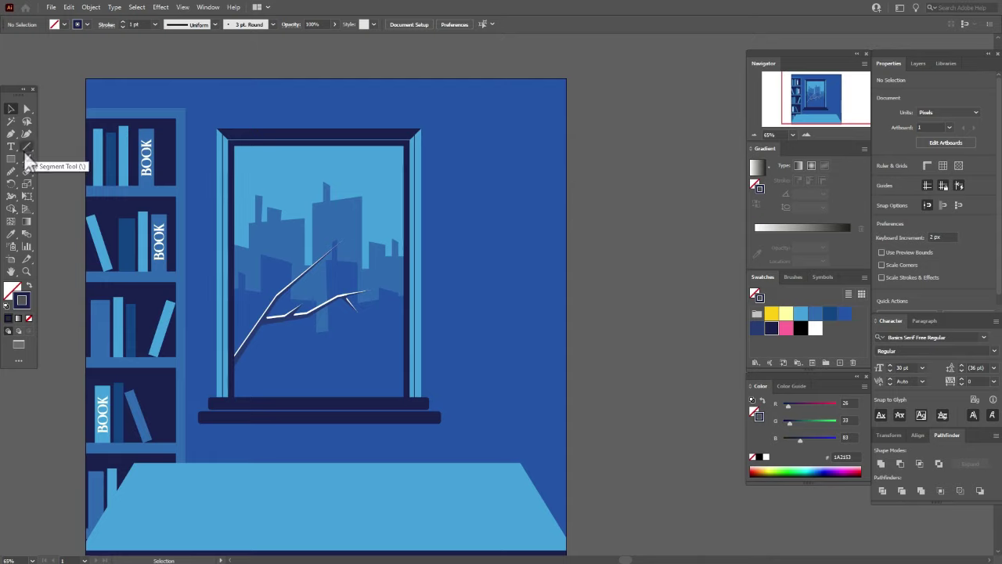
pyautogui.click(26, 149)
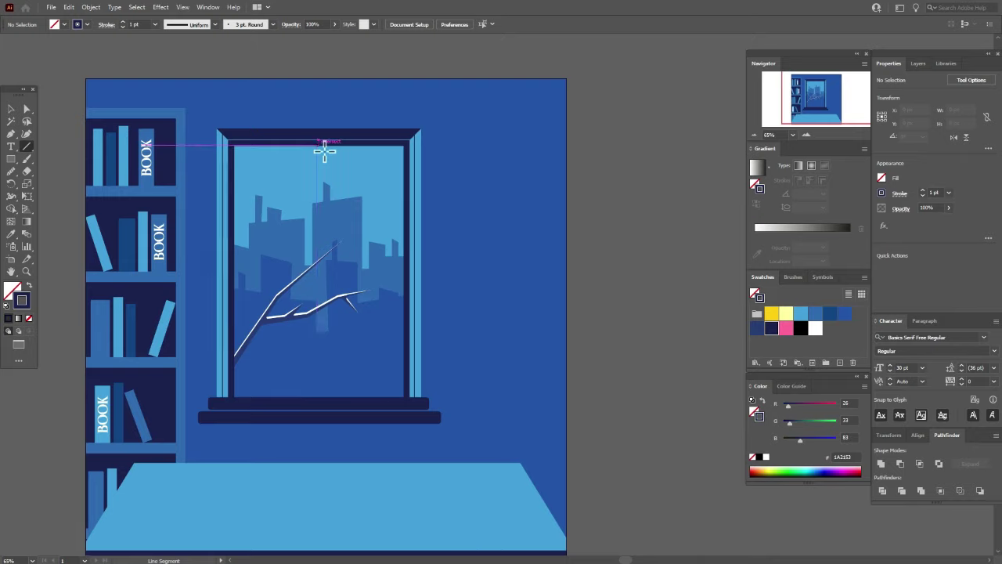
pyautogui.moveTo(324, 149); pyautogui.dragTo(374, 403)
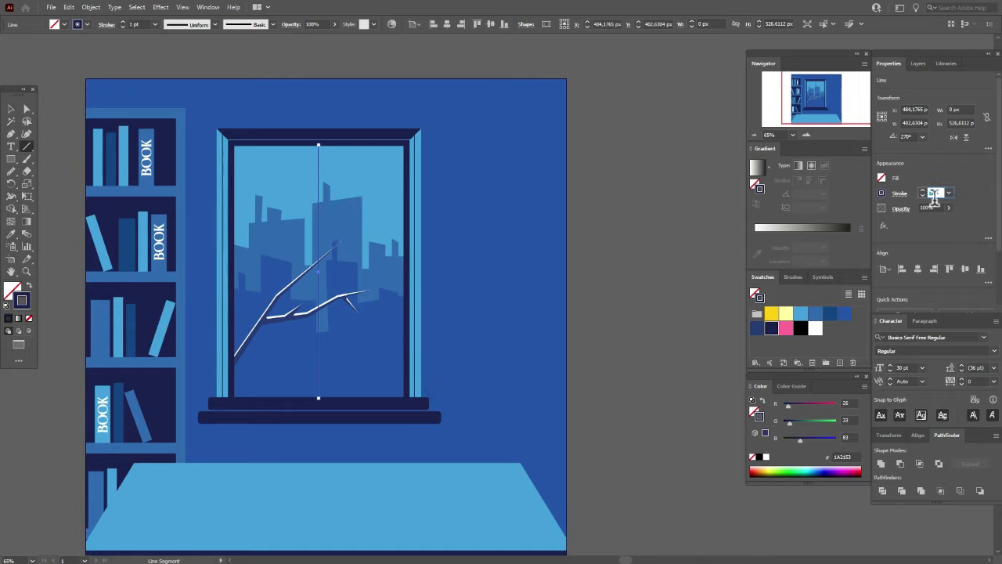
pyautogui.press('Return')
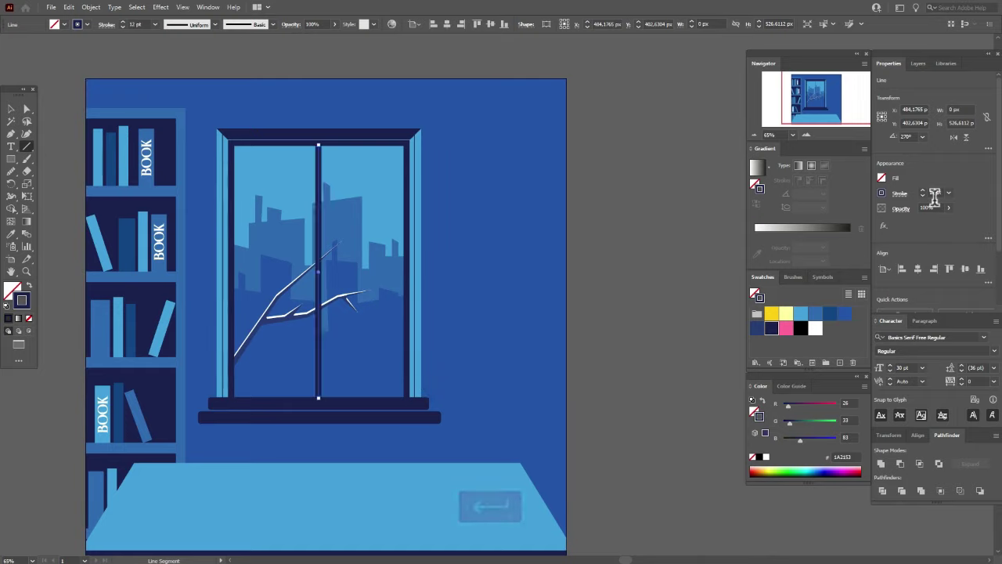
pyautogui.click(13, 109)
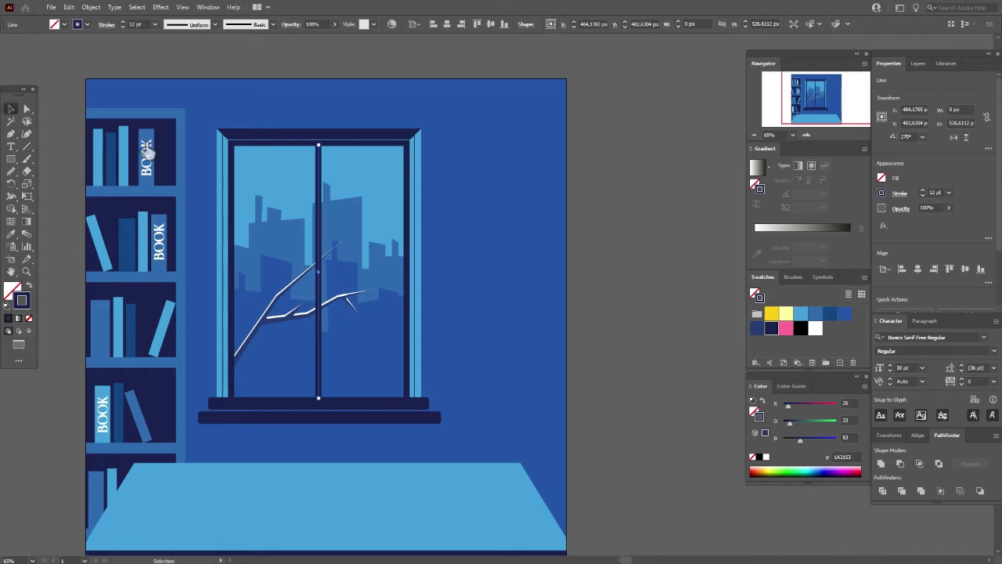
pyautogui.click(606, 222)
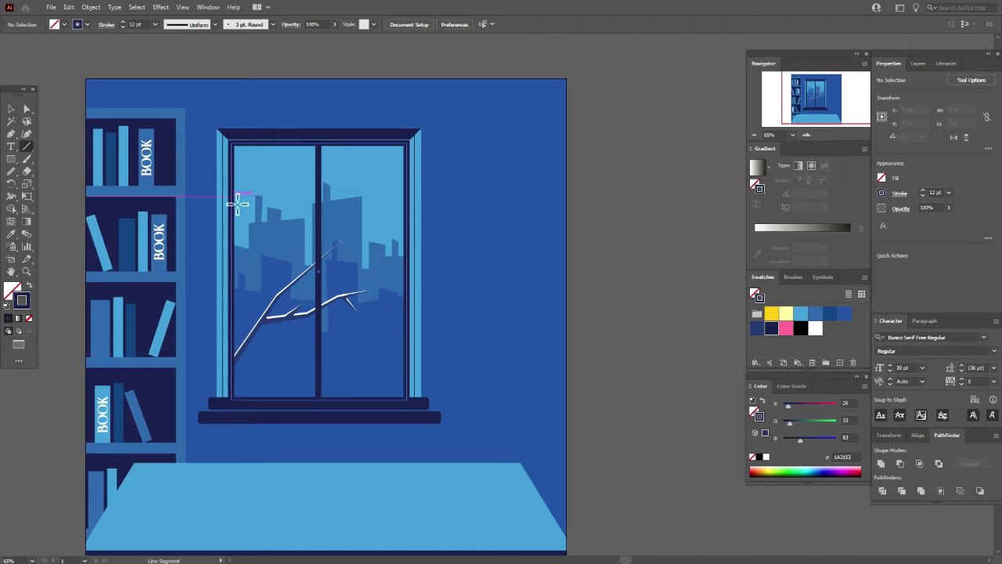
# Draw 12 pt dark navy horizontal bars across the window at two heights, dividing it into six panes
pyautogui.moveTo(237, 204); pyautogui.dragTo(377, 335)
pyautogui.click(11, 109)
pyautogui.click(625, 299)
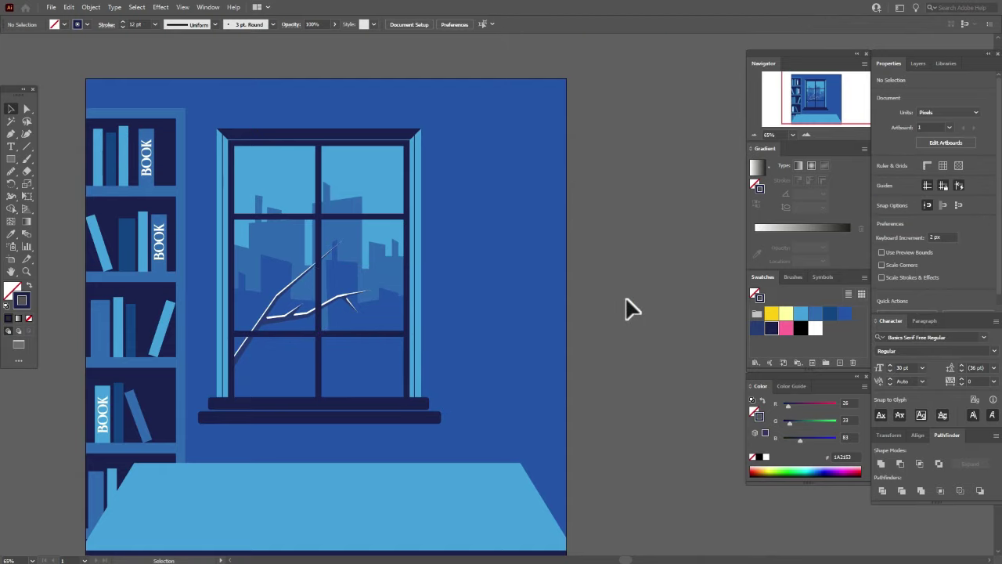
# Expand the fill and stroke of the vertical and horizontal window bars into filled shapes
pyautogui.click(319, 188)
pyautogui.press('shift')
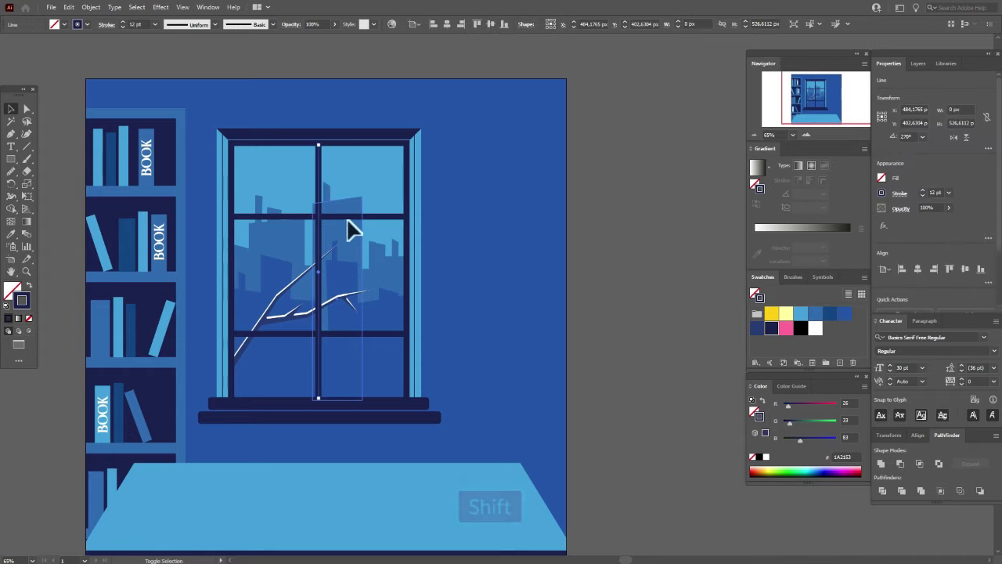
pyautogui.keyDown('shift'); pyautogui.click(387, 335); pyautogui.keyUp('shift')
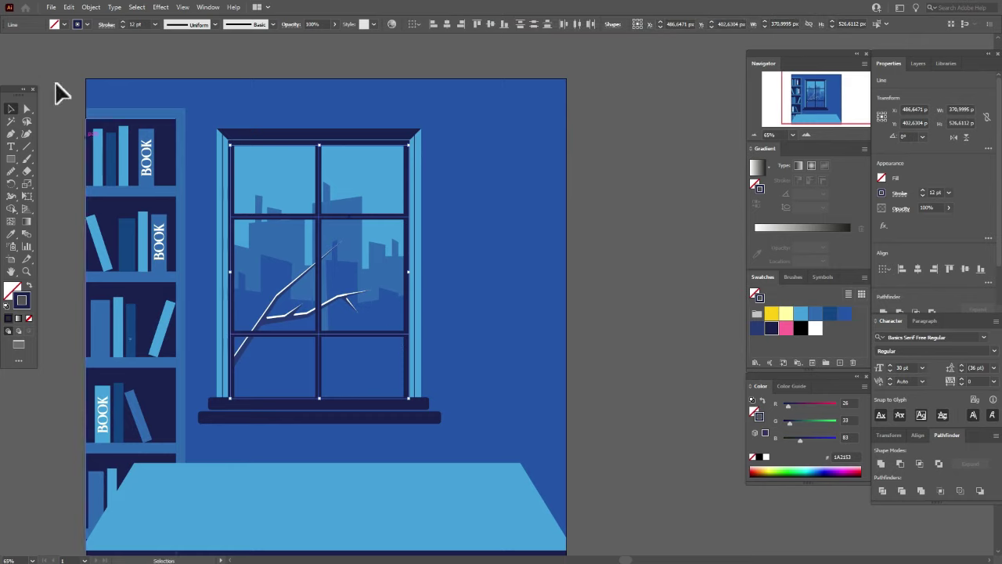
pyautogui.click(91, 8)
pyautogui.click(134, 125)
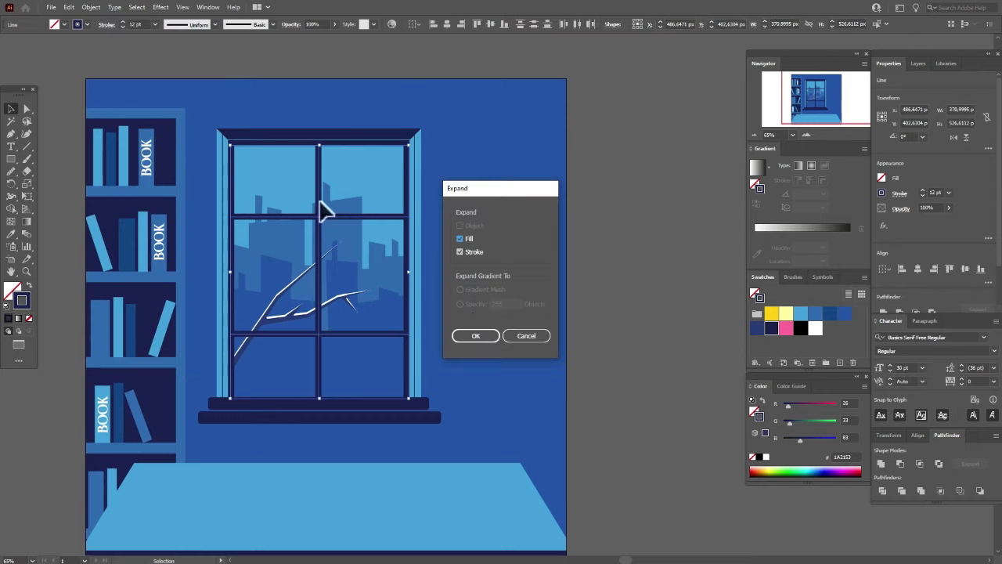
pyautogui.click(476, 337)
pyautogui.click(607, 306)
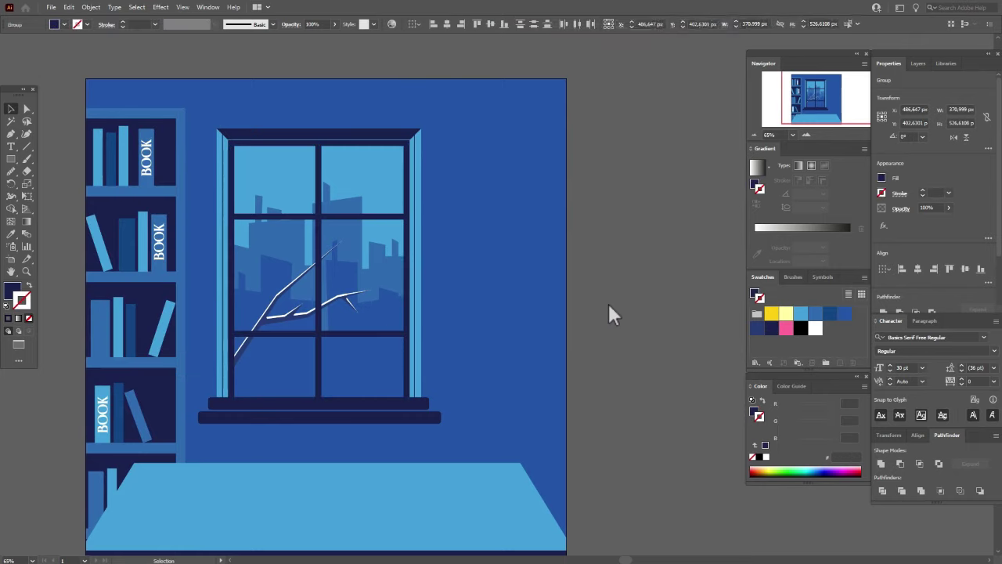
# Paste a copy of the horizontal window bars in front, send it backward, and fill it with white
pyautogui.click(343, 227)
pyautogui.keyDown('shift'); pyautogui.click(373, 335); pyautogui.keyUp('shift')
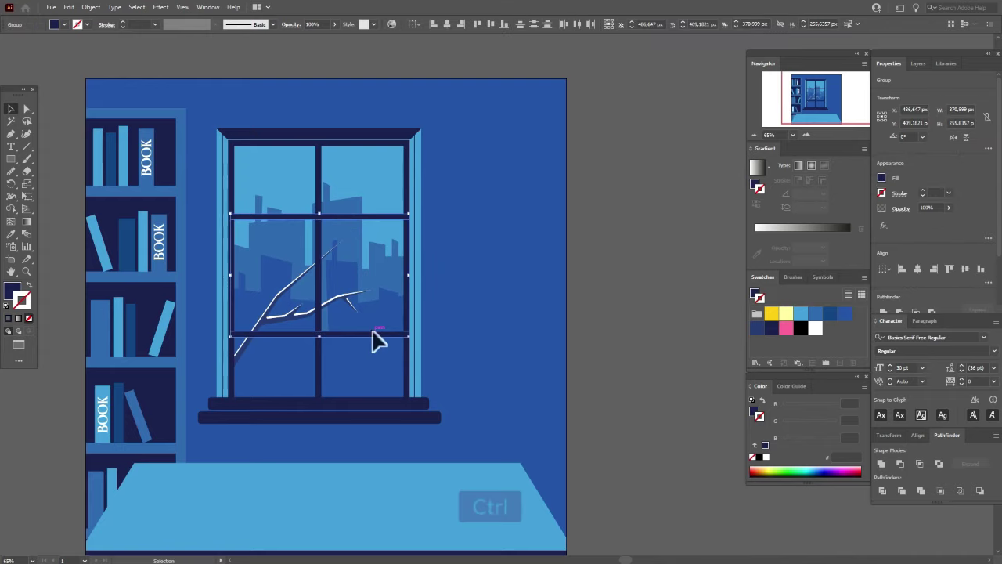
pyautogui.hotkey('ctrl', 'c')
pyautogui.press('v')
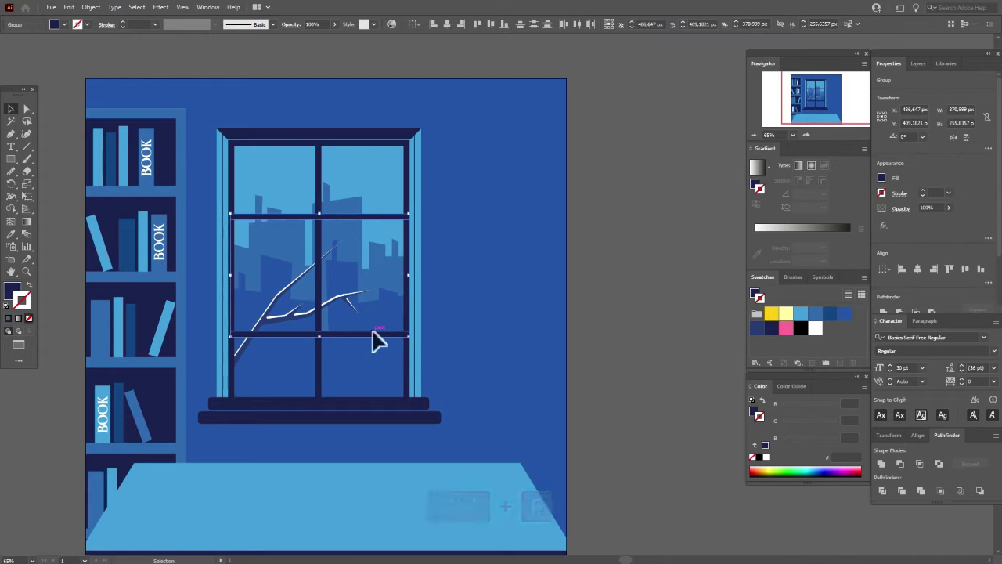
pyautogui.rightClick(375, 326)
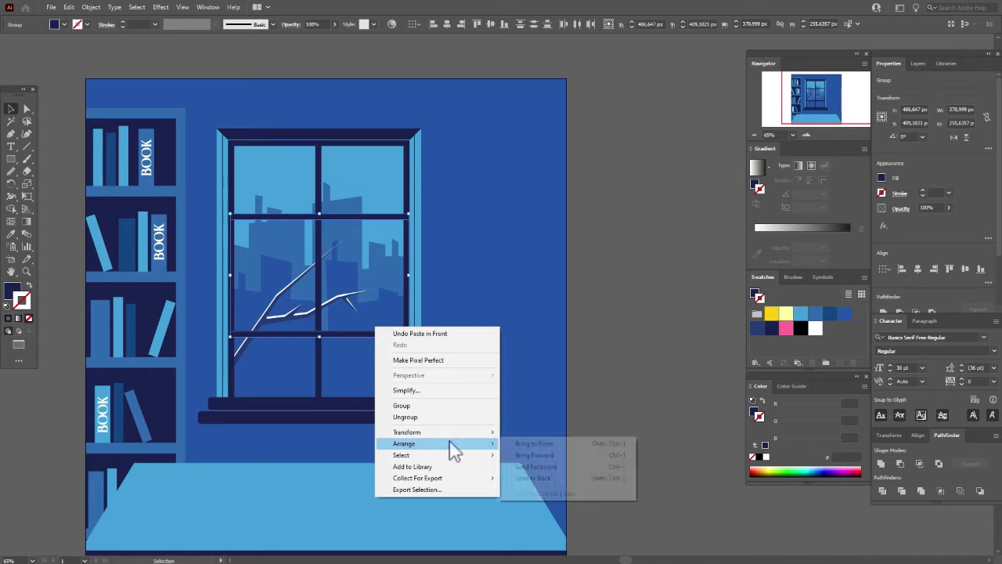
pyautogui.click(536, 467)
pyautogui.press('x')
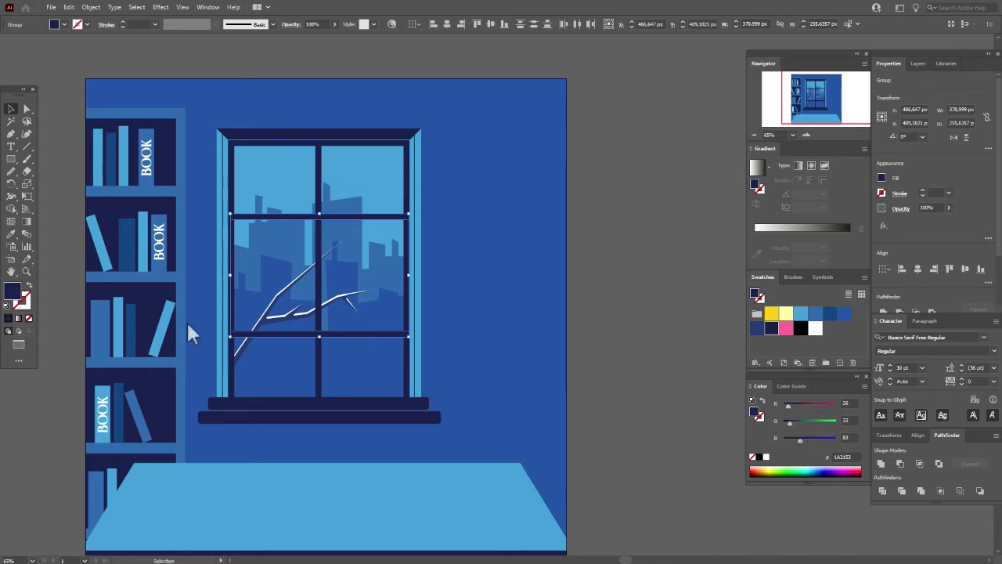
pyautogui.click(816, 328)
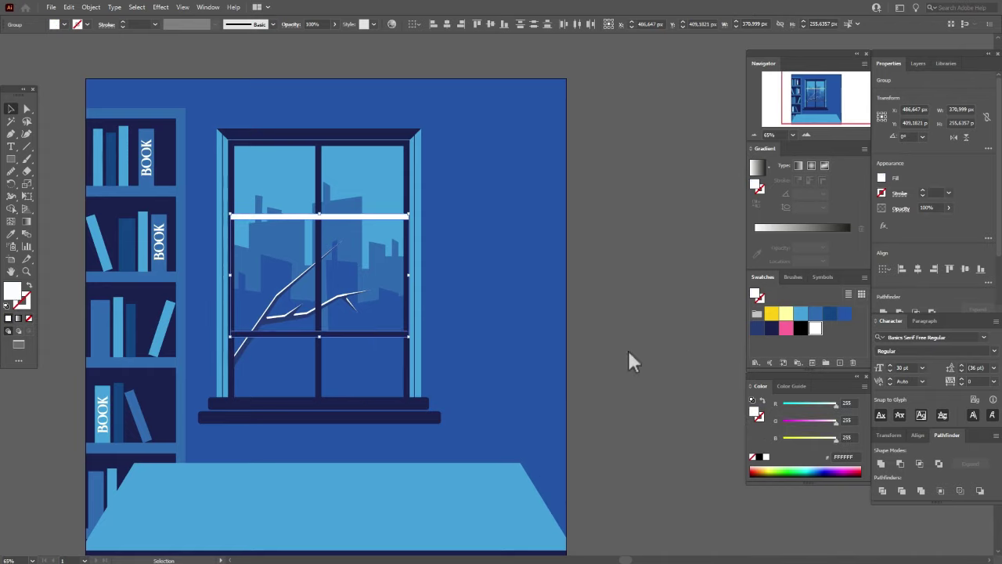
# Send the white horizontal bars backward behind the dark ones, nudge them 4 px upward, and deselect them
pyautogui.rightClick(357, 238)
pyautogui.moveTo(442, 353)
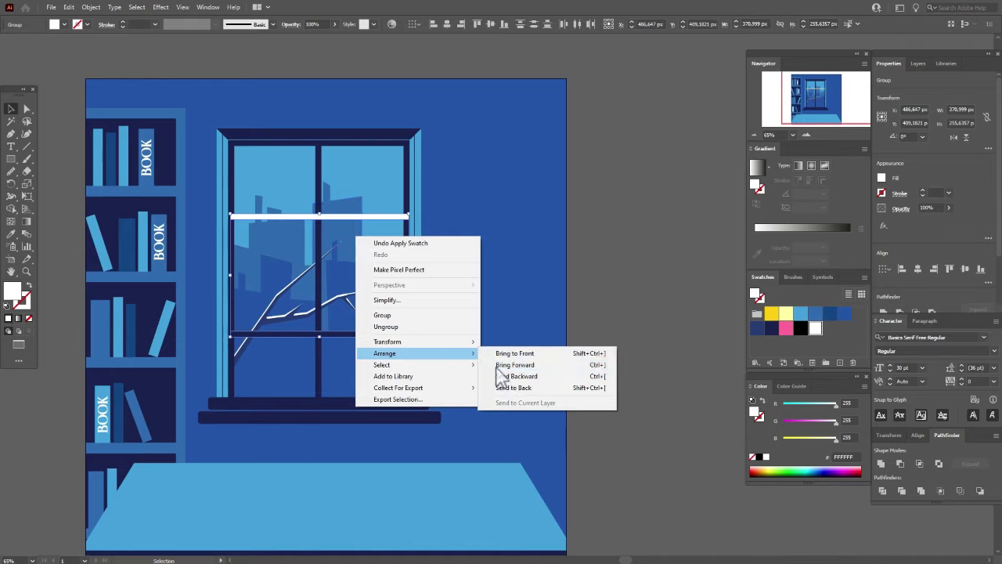
pyautogui.click(509, 376)
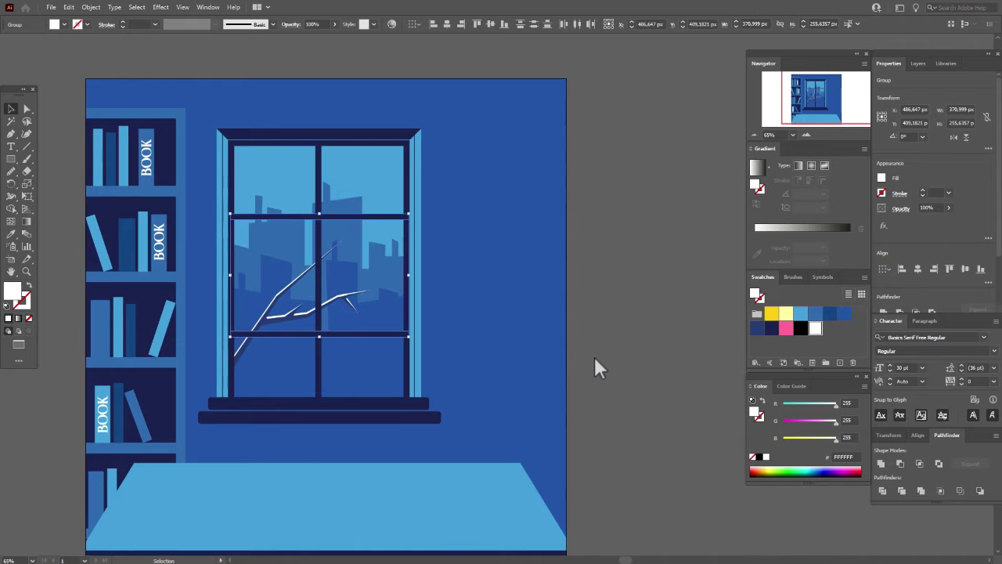
pyautogui.hotkey('ctrl', ']')
pyautogui.hotkey('ctrl', ']')
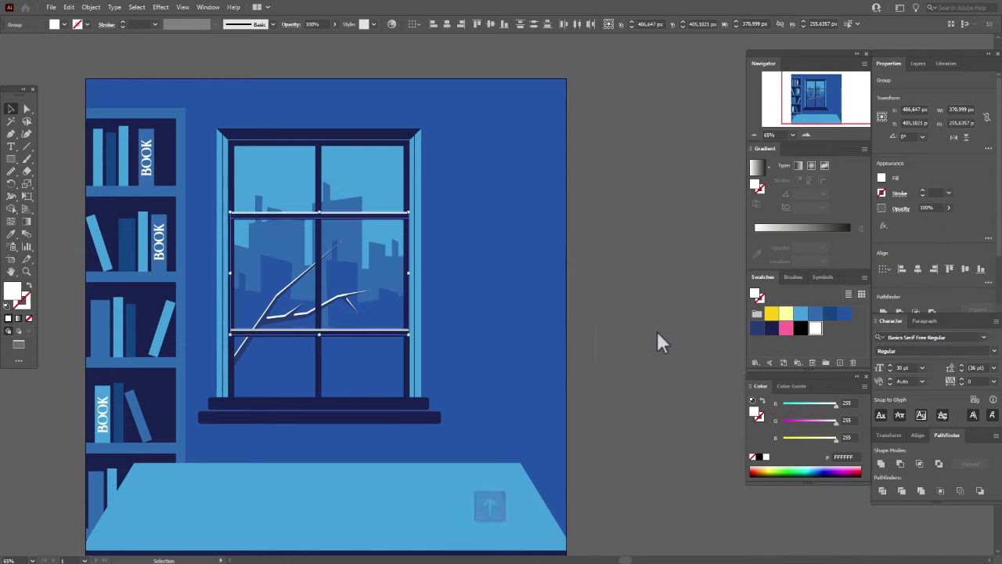
pyautogui.click(658, 340)
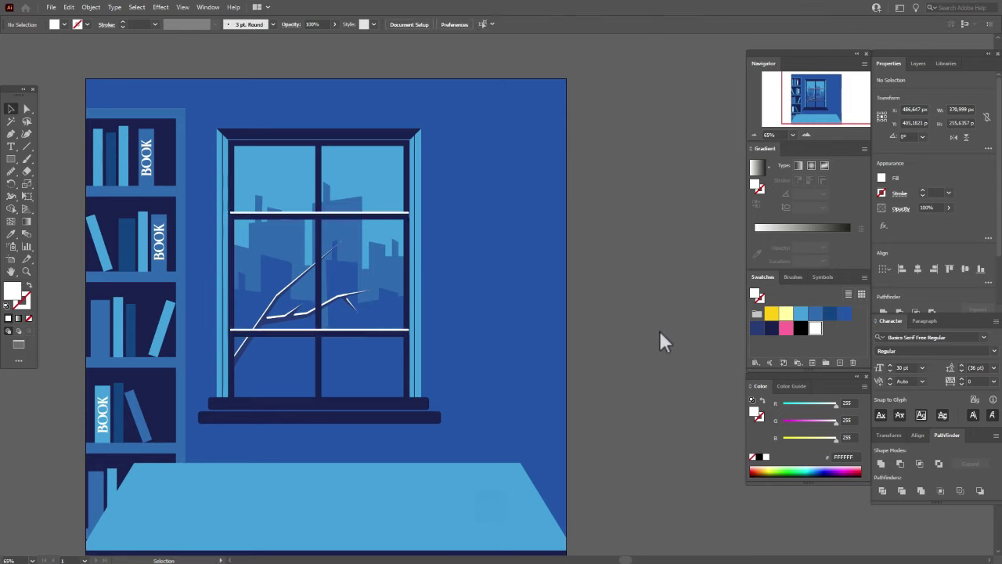
# Paste a copy of the vertical window bar, send it backward, shift it 4 px left, and fill it with white
pyautogui.click(328, 208)
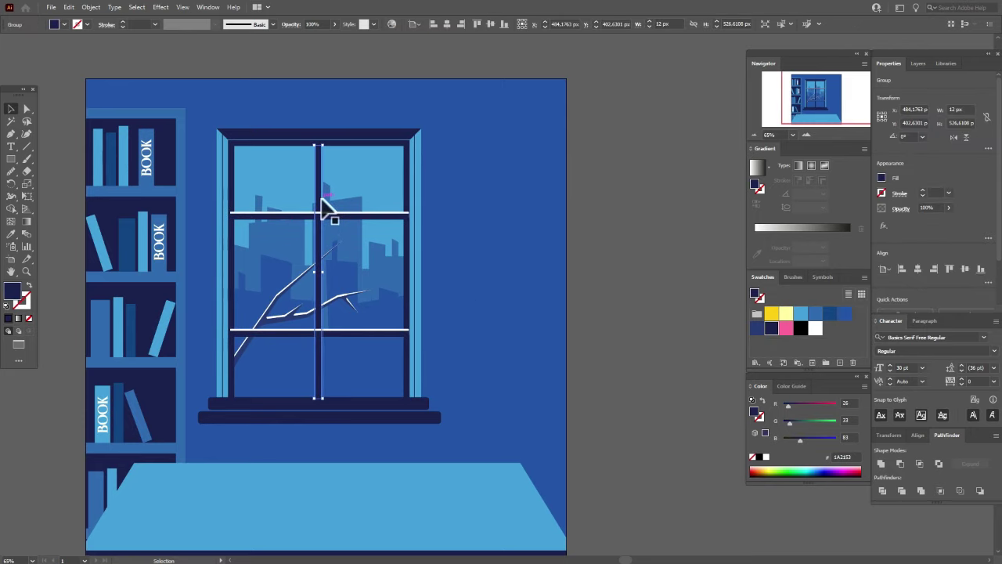
pyautogui.hotkey('ctrl', 'c')
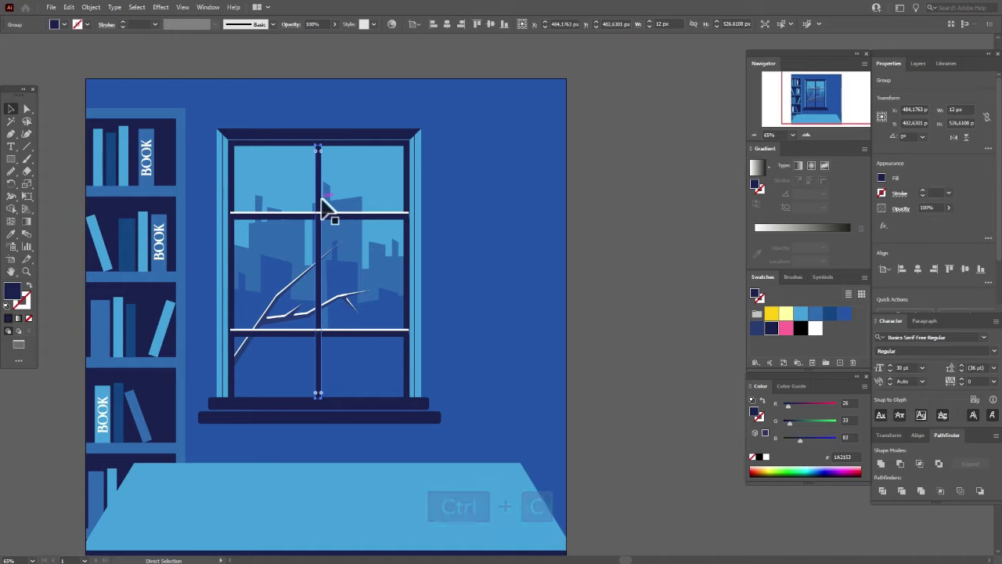
pyautogui.hotkey('ctrl', 'f')
pyautogui.rightClick(322, 200)
pyautogui.moveTo(433, 330)
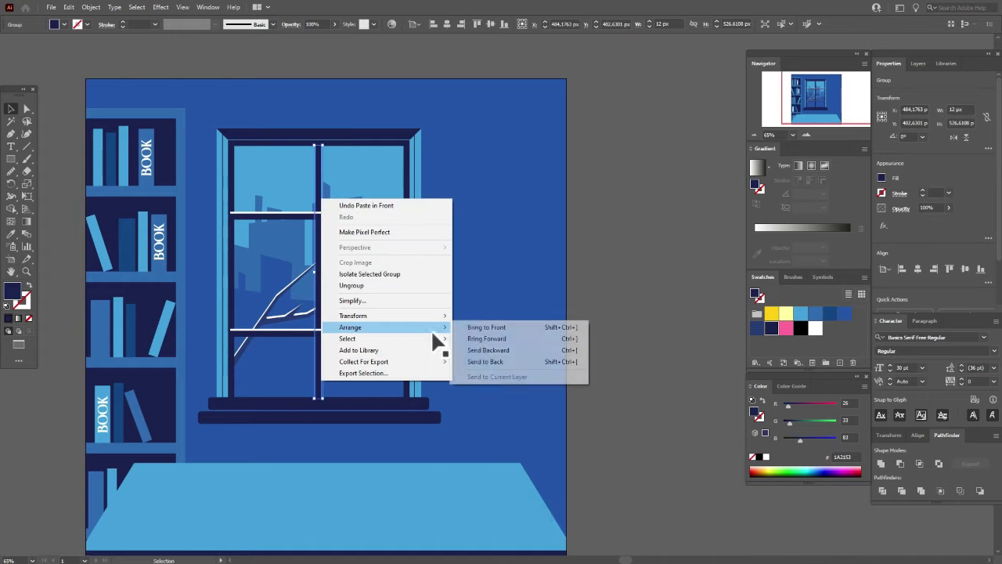
pyautogui.click(488, 350)
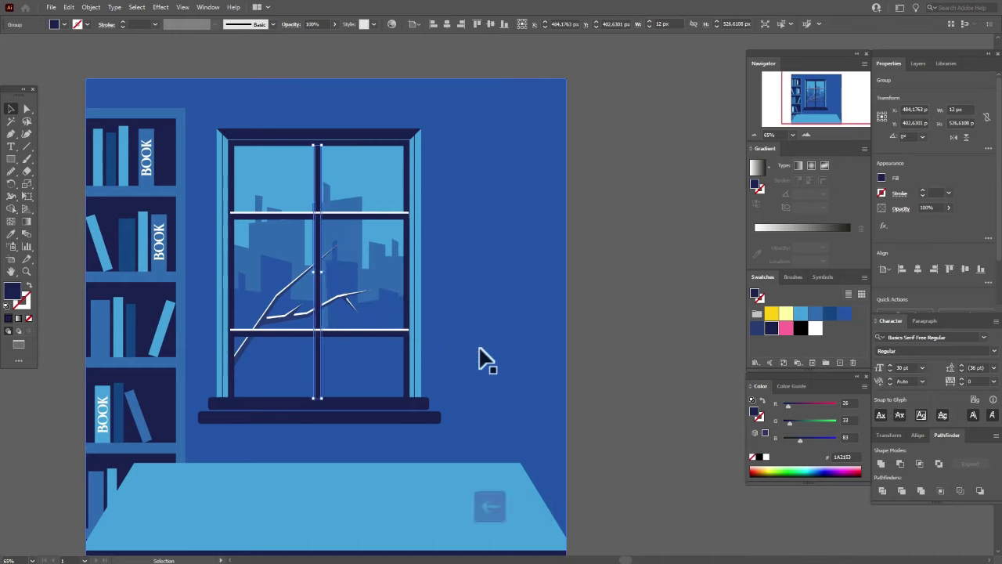
pyautogui.click(816, 330)
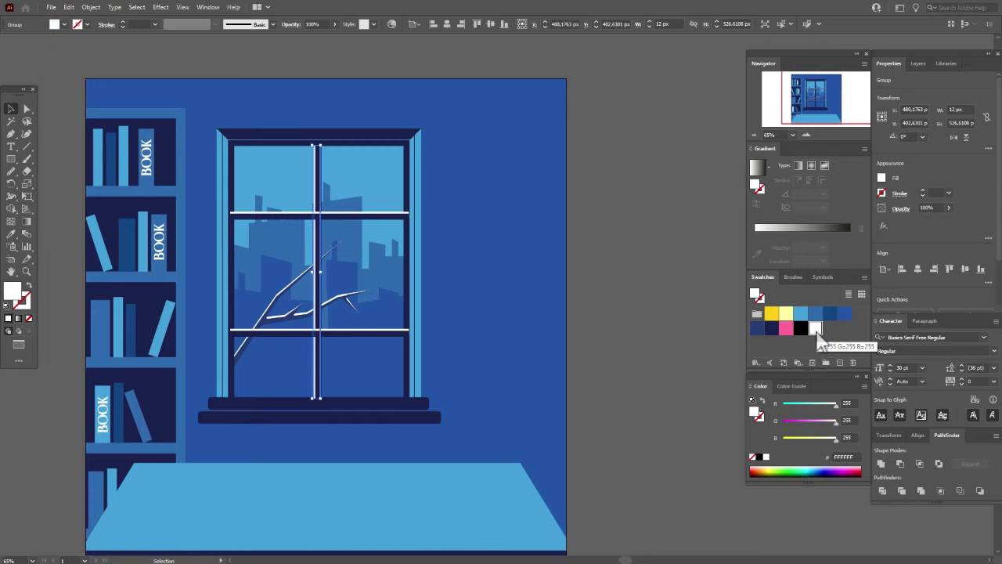
pyautogui.click(671, 353)
# Bring the dark vertical window bar to the front so it covers the white edges of the horizontal bars
pyautogui.press('z')
pyautogui.click(467, 244)
pyautogui.click(467, 244)
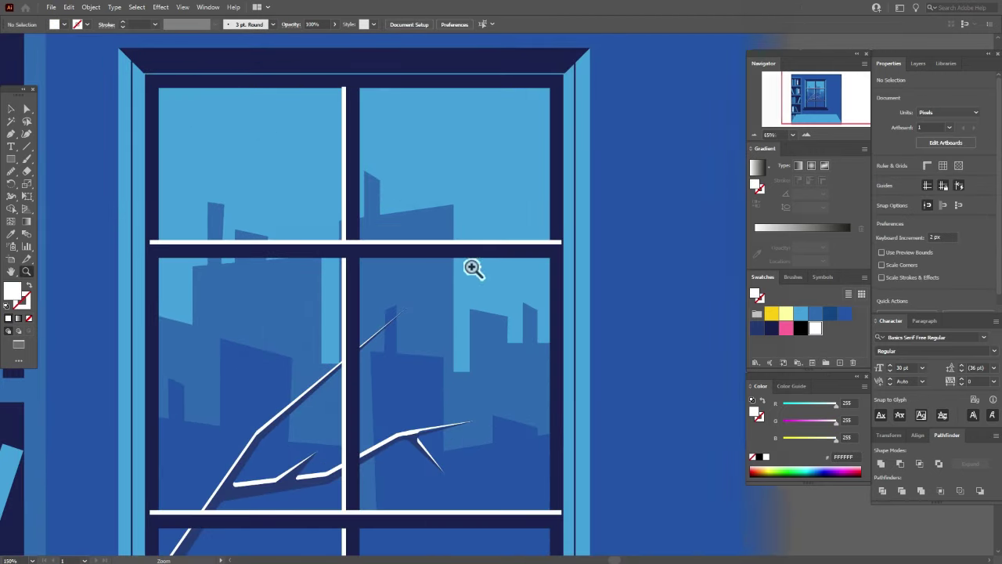
pyautogui.click(12, 110)
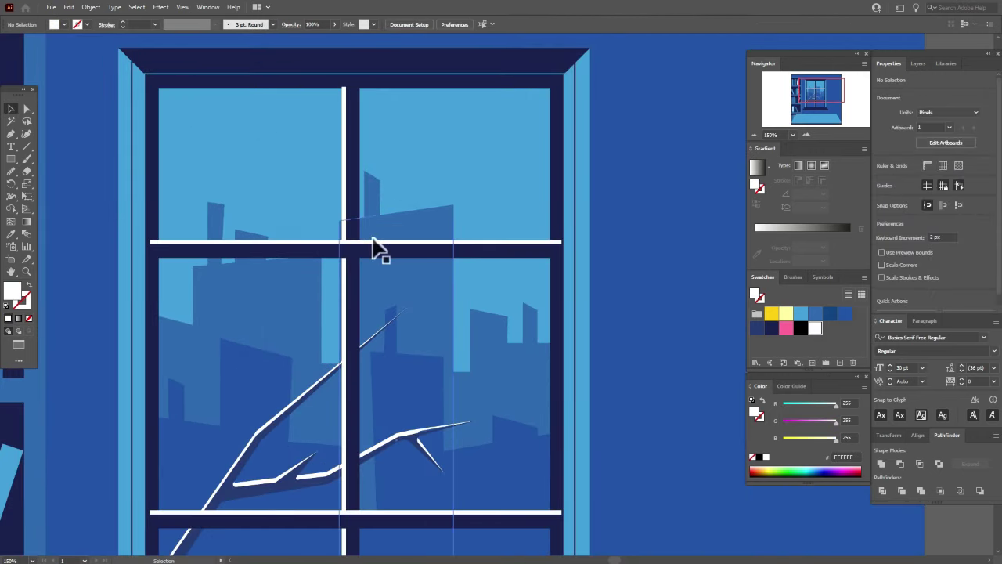
pyautogui.click(298, 250)
pyautogui.moveTo(353, 254); pyautogui.dragTo(357, 235)
pyautogui.click(357, 233)
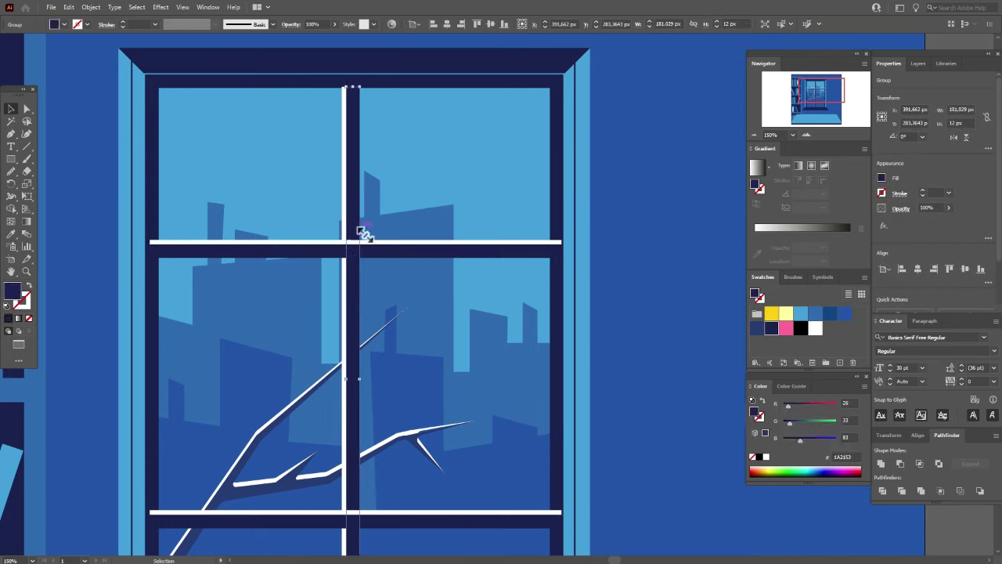
pyautogui.rightClick(358, 227)
pyautogui.moveTo(438, 357)
pyautogui.click(525, 353)
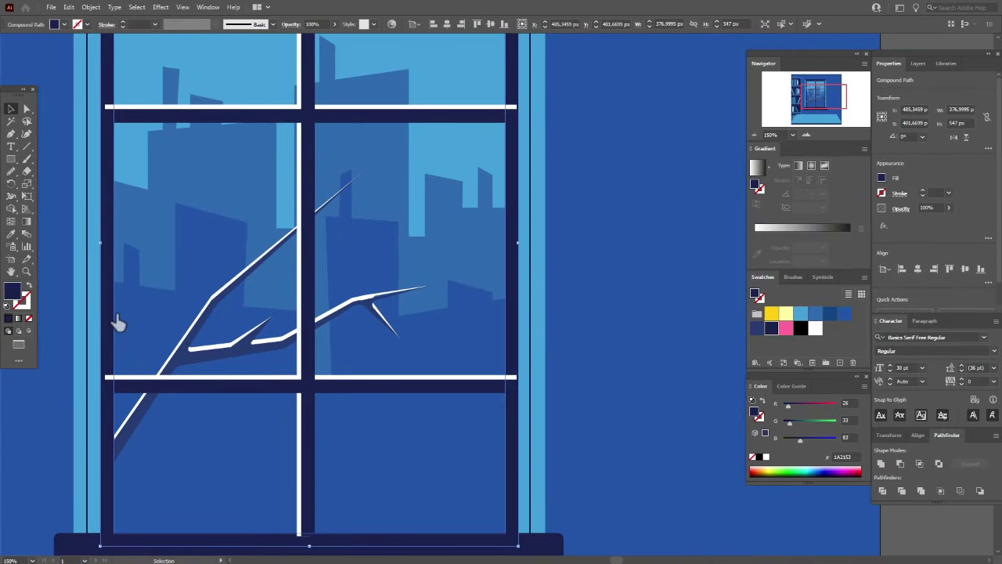
# Bring the dark window frame to the front of the white bar edges
pyautogui.rightClick(116, 318)
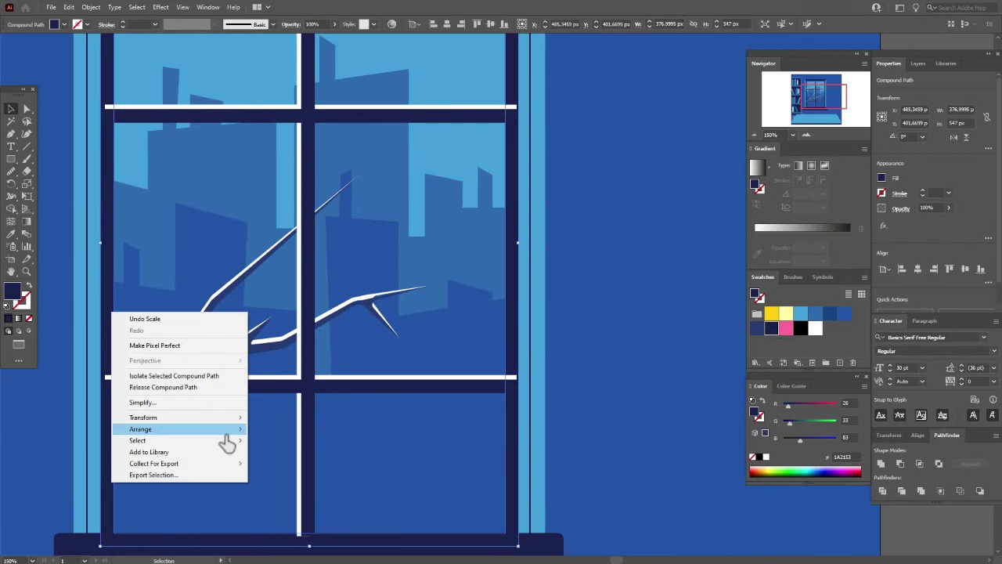
pyautogui.moveTo(223, 432)
pyautogui.click(280, 430)
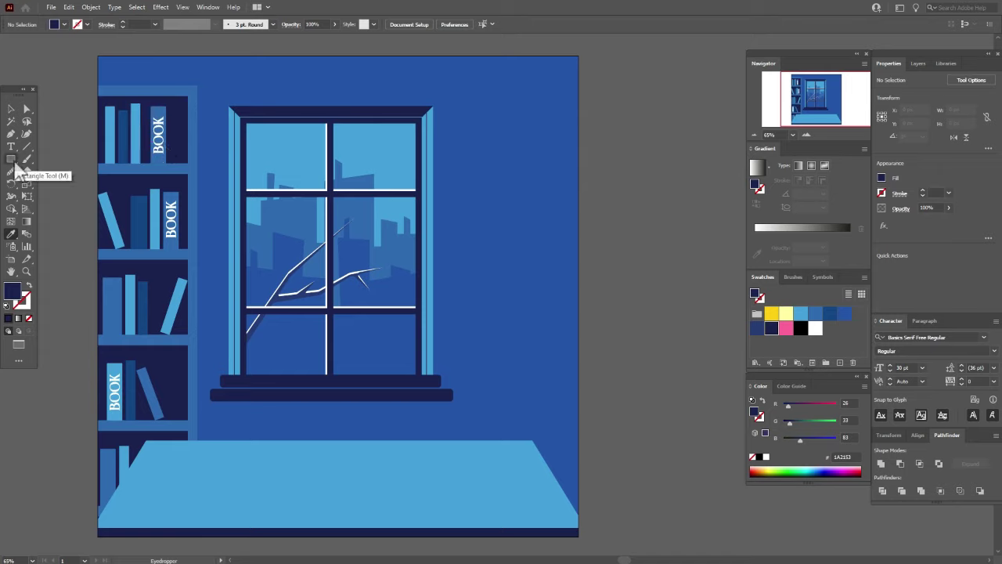
# Draw a dark navy rectangle about 212 by 313 px on the wall beside the window and shift it slightly up and left
pyautogui.click(12, 158)
pyautogui.moveTo(454, 190); pyautogui.dragTo(560, 343)
pyautogui.press('v')
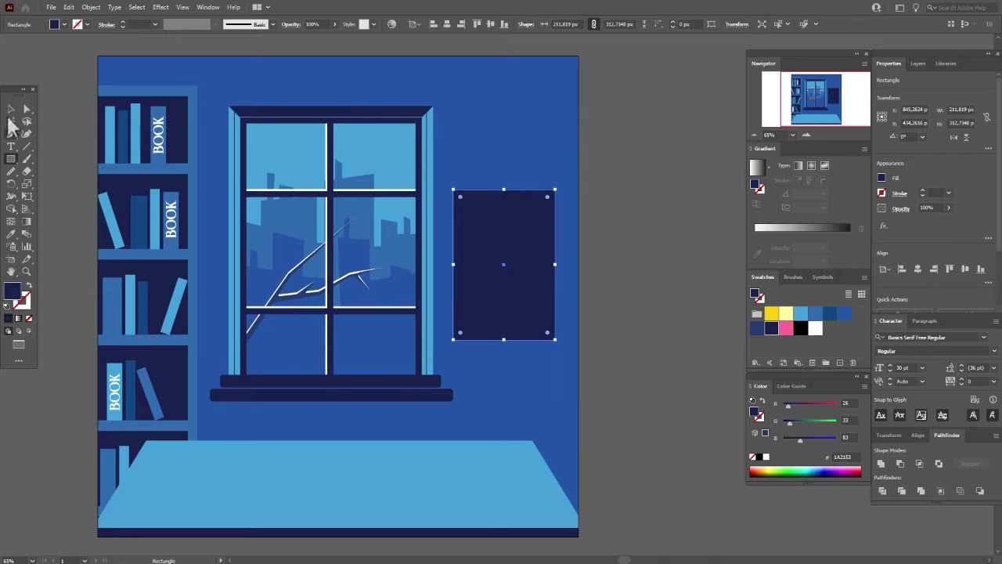
pyautogui.moveTo(493, 246); pyautogui.dragTo(494, 242)
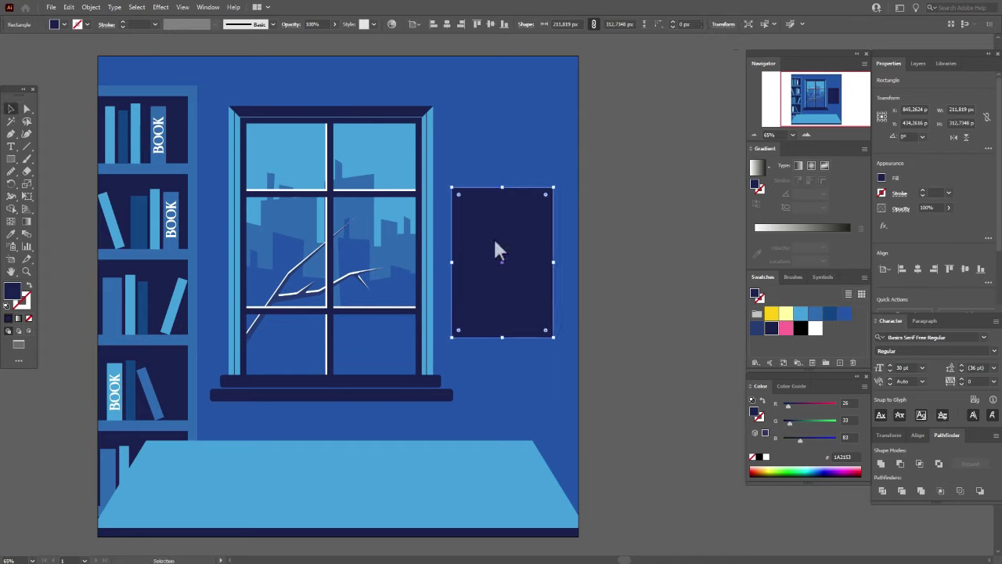
# Offset the wall rectangle's path by -10 px with miter joins
pyautogui.click(92, 7)
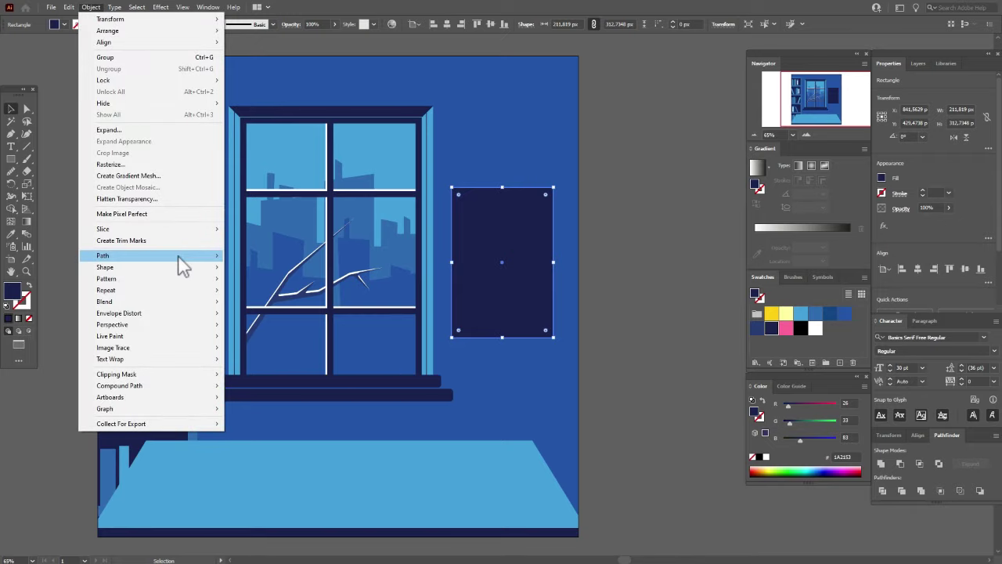
pyautogui.moveTo(179, 259)
pyautogui.click(262, 296)
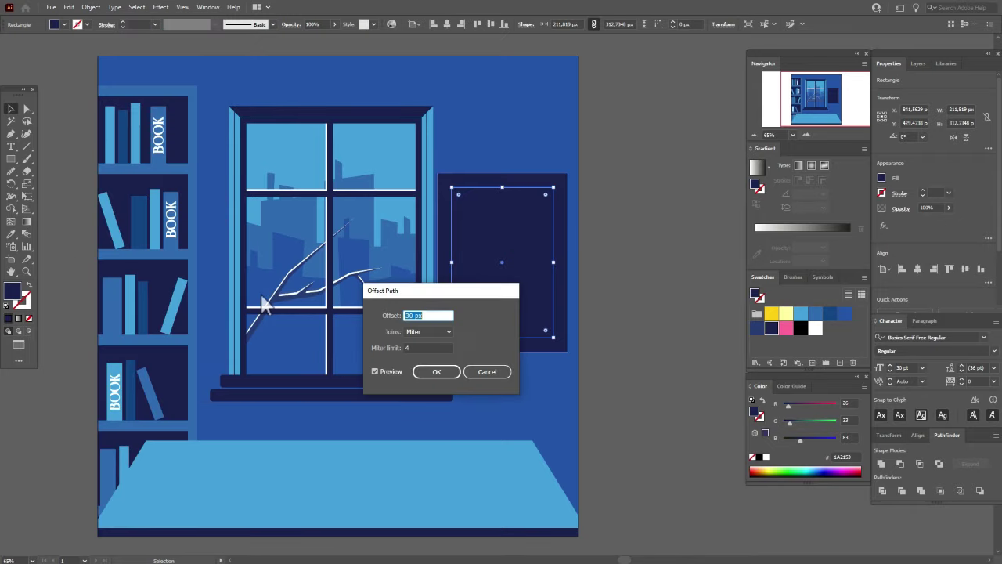
pyautogui.write('-10')
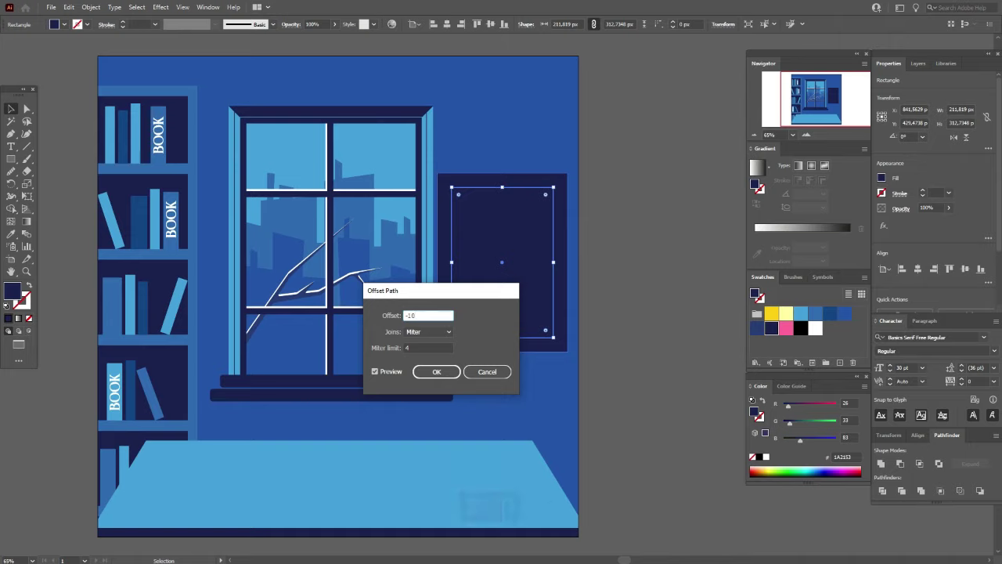
pyautogui.press('Tab')
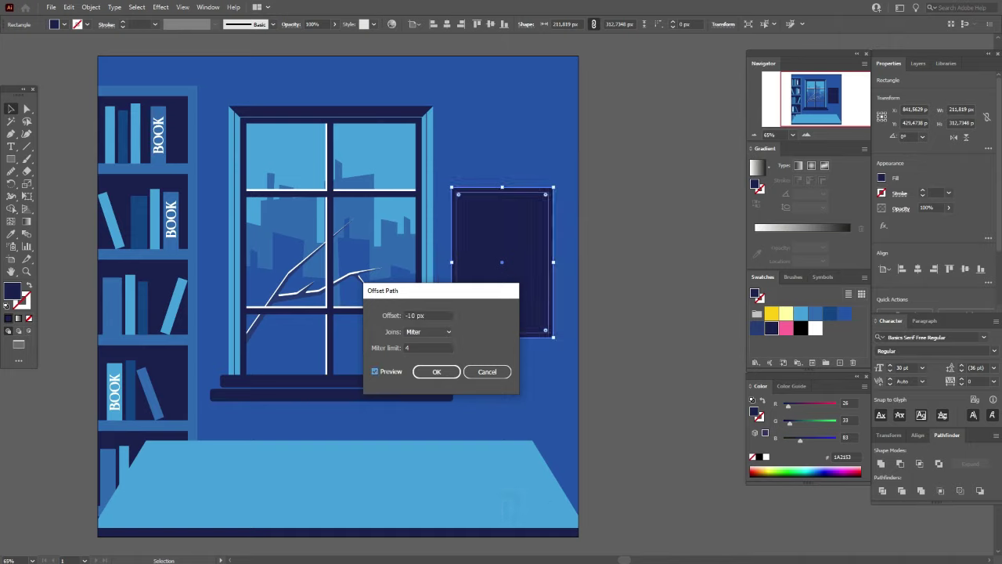
pyautogui.press('Return')
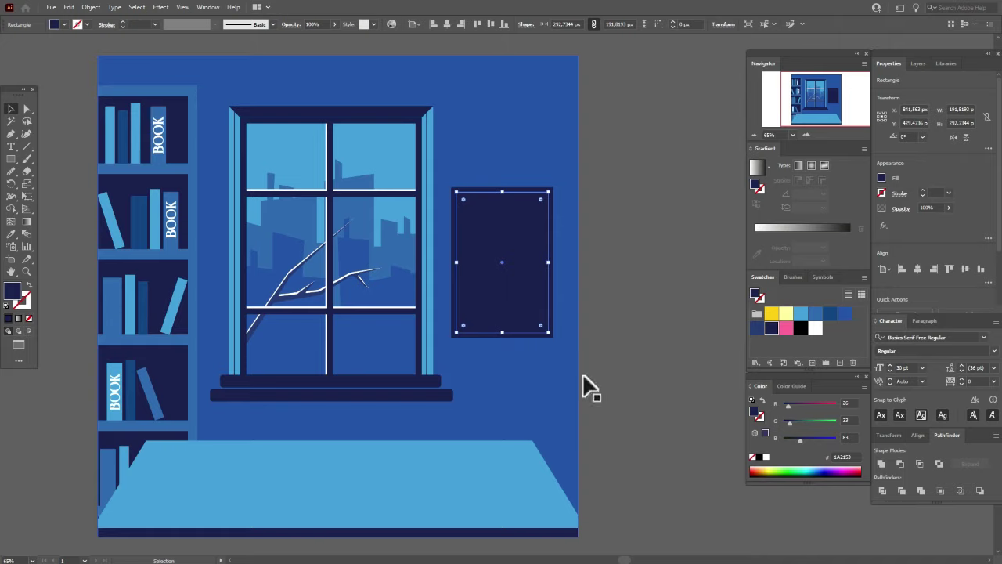
# Fill the inner rectangle of the wall picture with medium blue 316BBA and deselect it
pyautogui.click(816, 317)
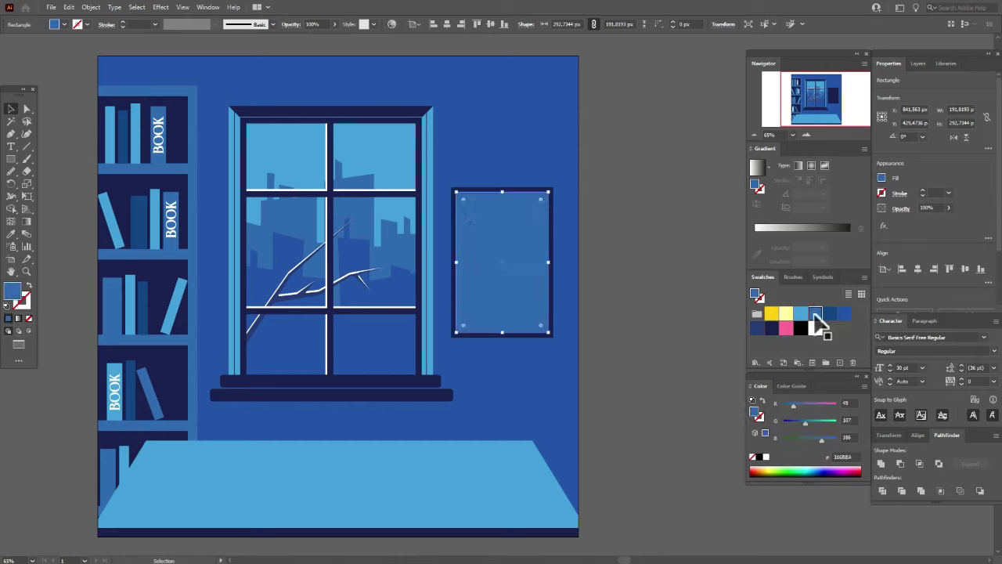
pyautogui.click(673, 307)
pyautogui.click(712, 337)
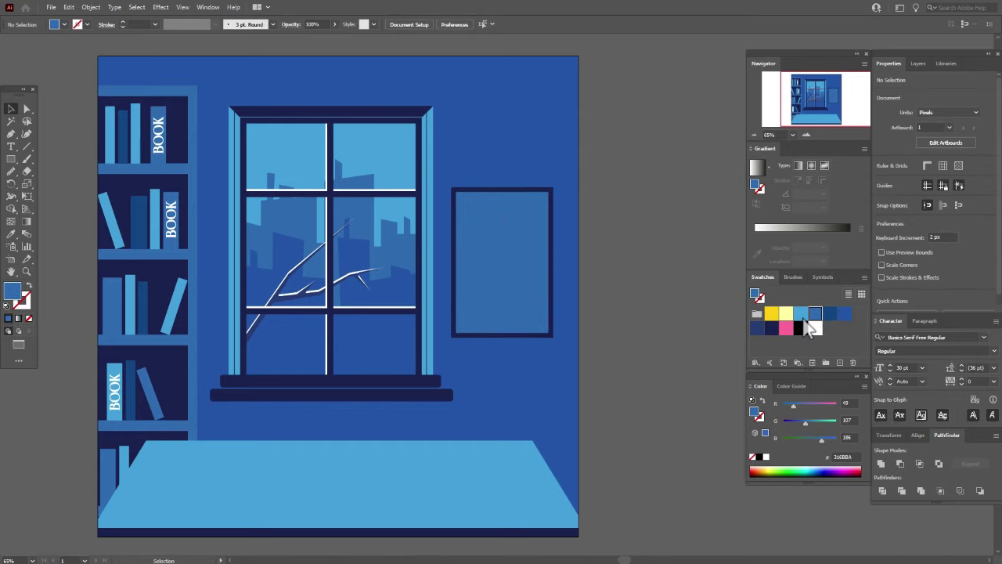
# Draw a light blue 45A2E1 circle about 60 px wide in the upper left of the wall picture
pyautogui.click(799, 314)
pyautogui.moveTo(12, 164); pyautogui.dragTo(59, 183)
pyautogui.moveTo(466, 205)
pyautogui.mouseDown()
pyautogui.moveTo(490, 228)
pyautogui.moveTo(475, 220)
pyautogui.mouseUp()
pyautogui.click(10, 111)
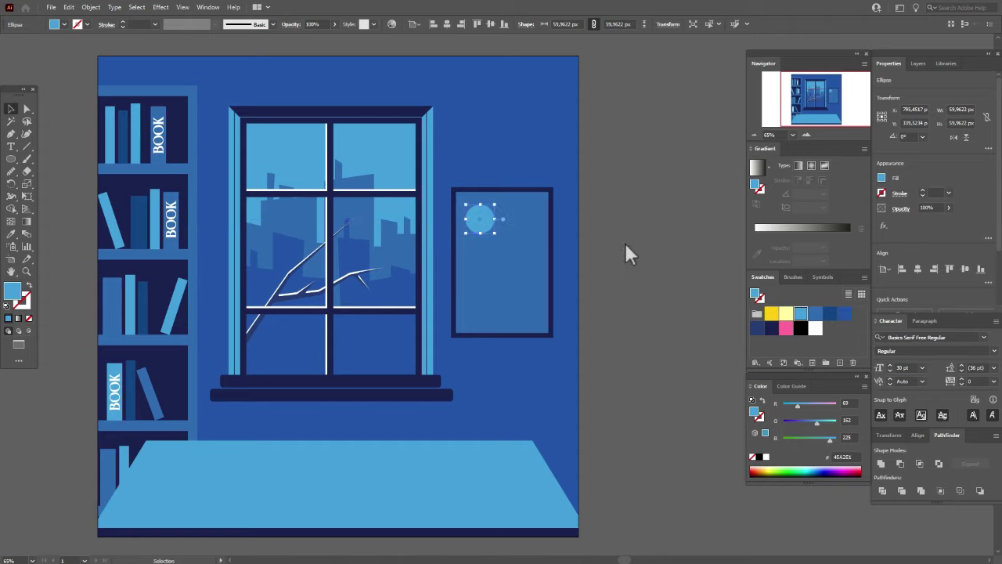
pyautogui.click(634, 247)
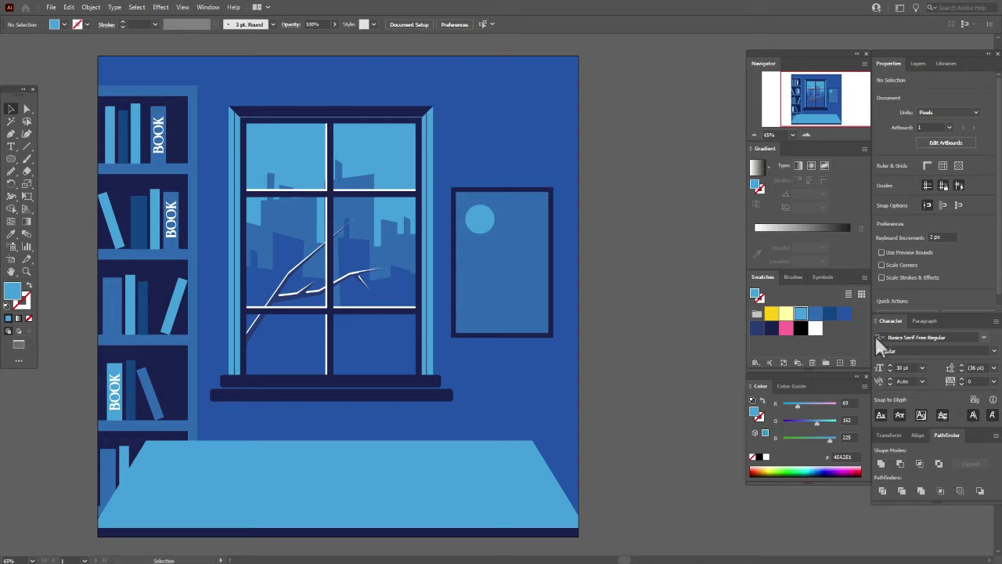
# Draw a closed jagged mountain shape with the Pen tool across the lower part of the picture, filled with medium blue 316BBA
pyautogui.click(828, 314)
pyautogui.click(11, 134)
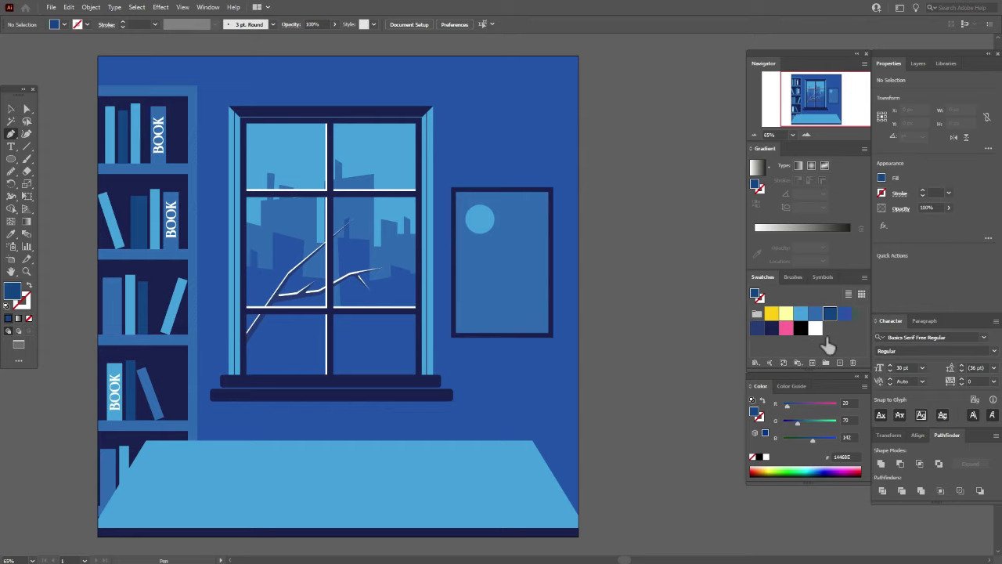
pyautogui.click(815, 314)
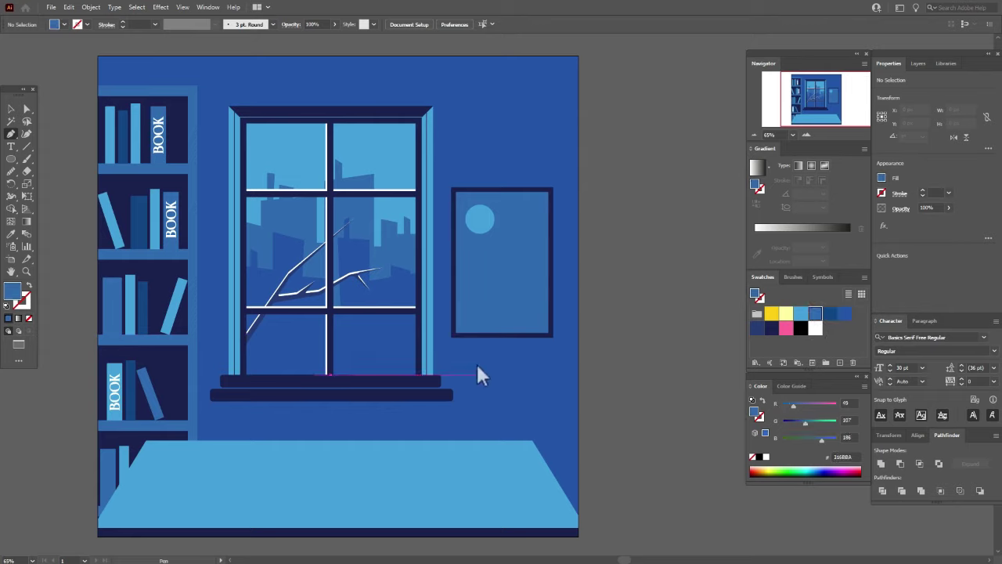
pyautogui.click(456, 296)
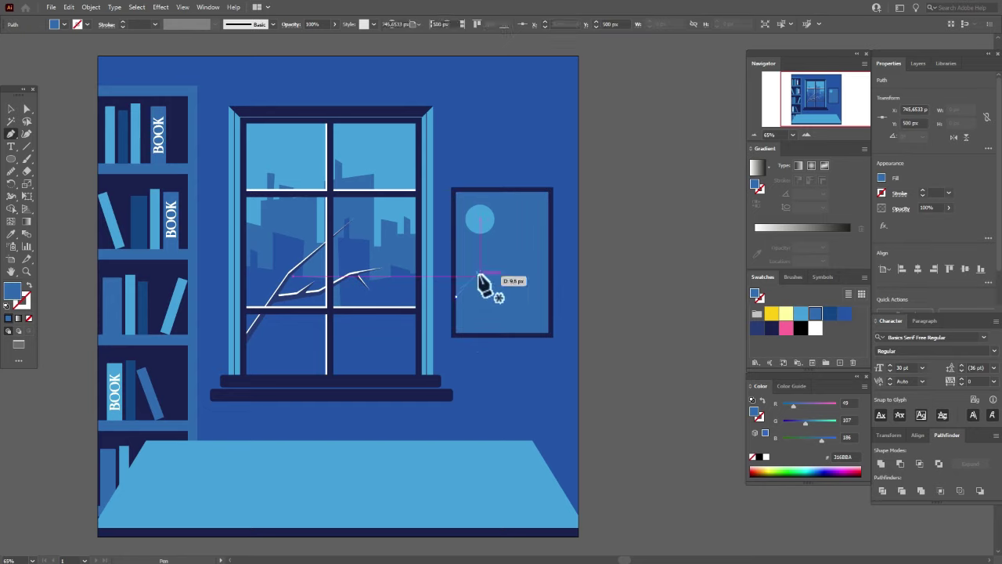
pyautogui.click(499, 290)
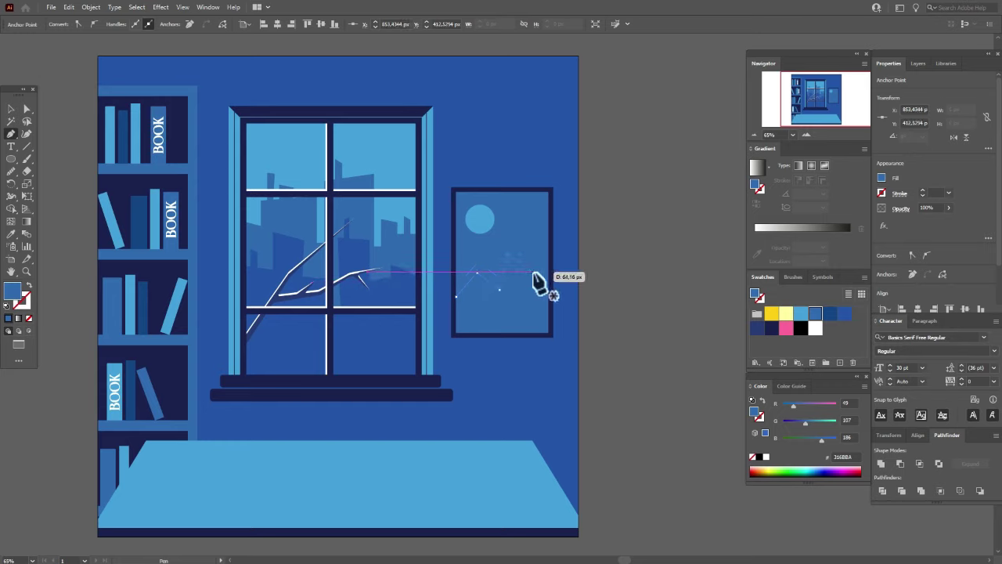
pyautogui.click(552, 226)
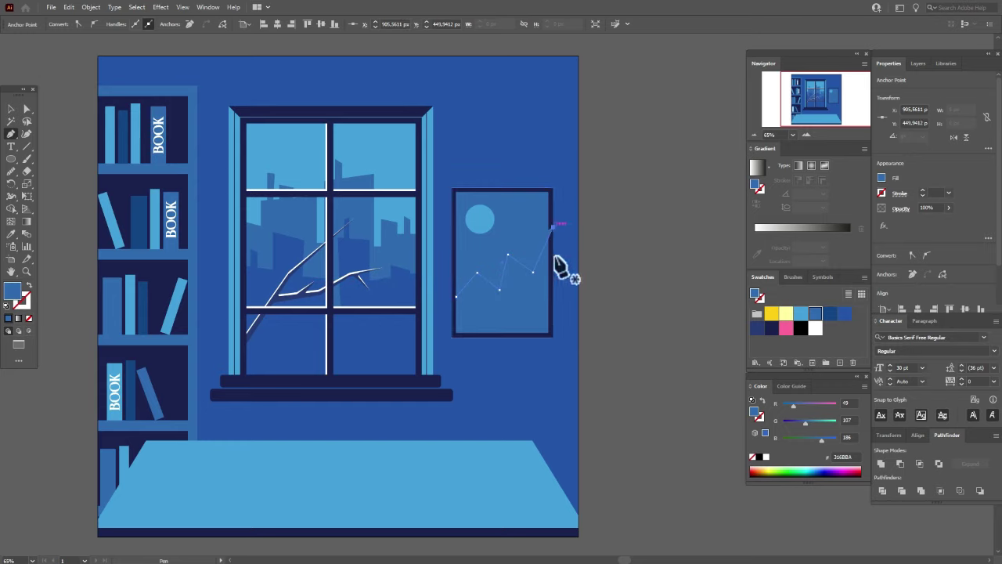
pyautogui.click(552, 335)
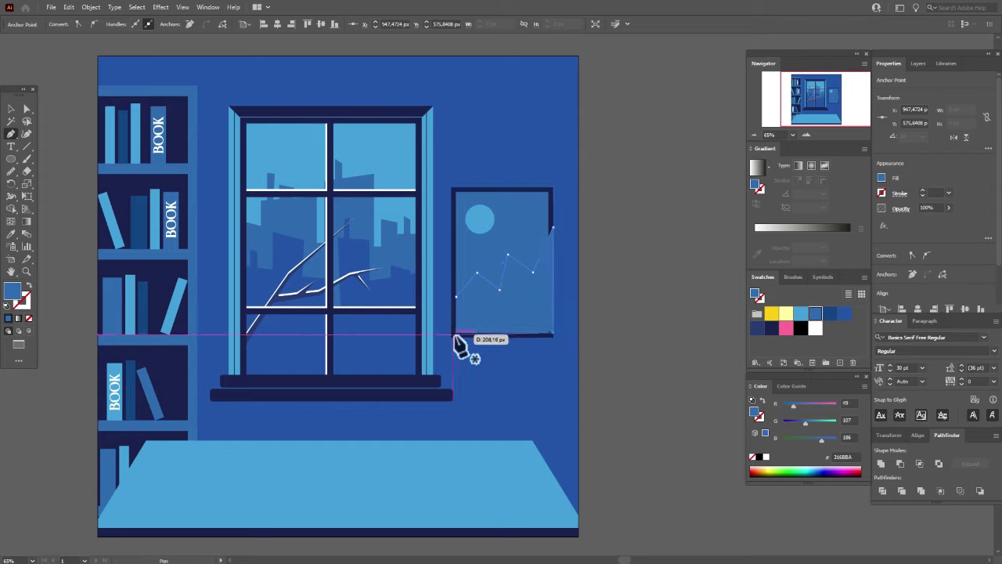
pyautogui.click(454, 335)
pyautogui.click(456, 296)
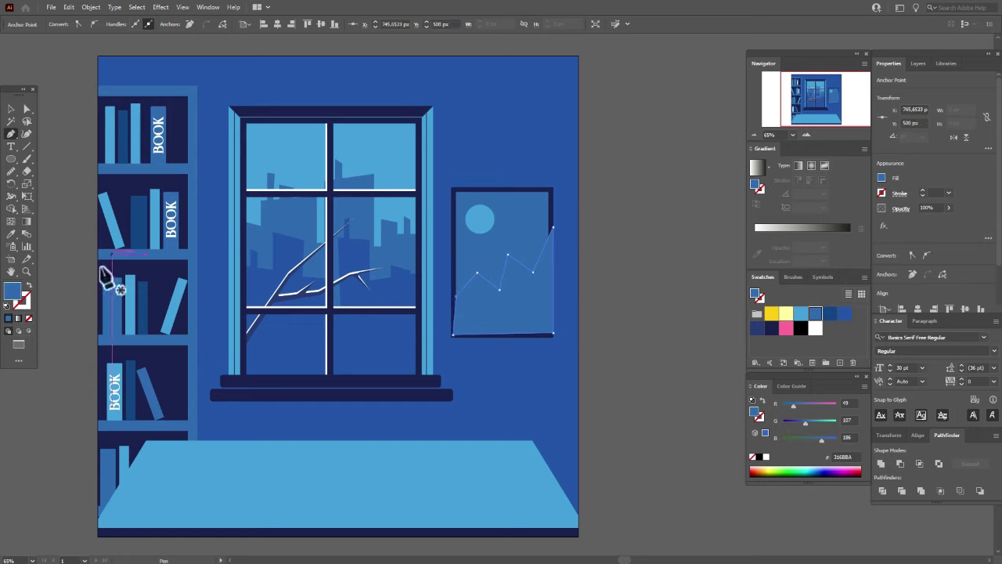
pyautogui.click(11, 109)
pyautogui.click(577, 238)
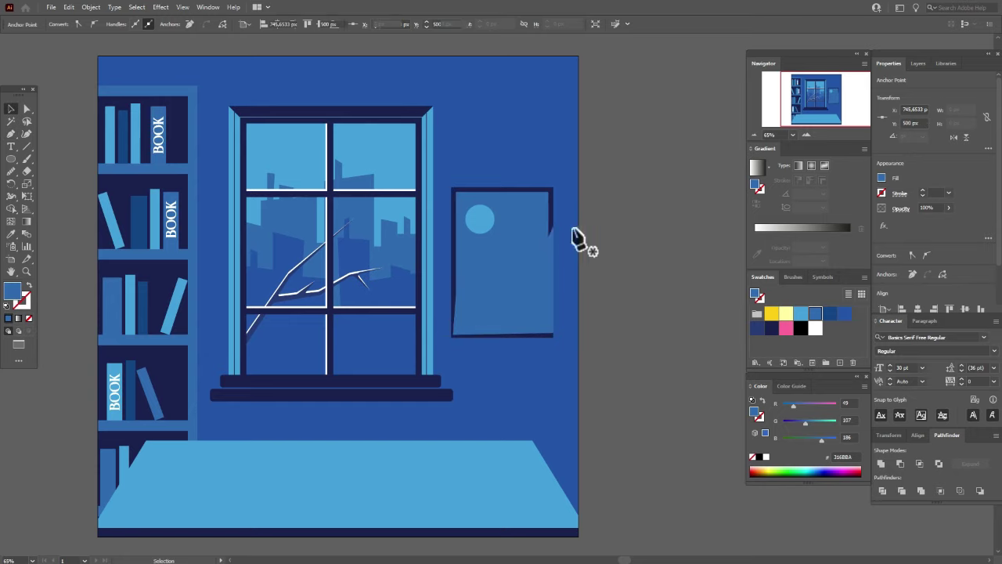
# Intersect the mountain shape with a copy of the picture's inner rectangle and fill the result with blue 2455B0
pyautogui.click(548, 226)
pyautogui.hotkey('ctrl', 'c')
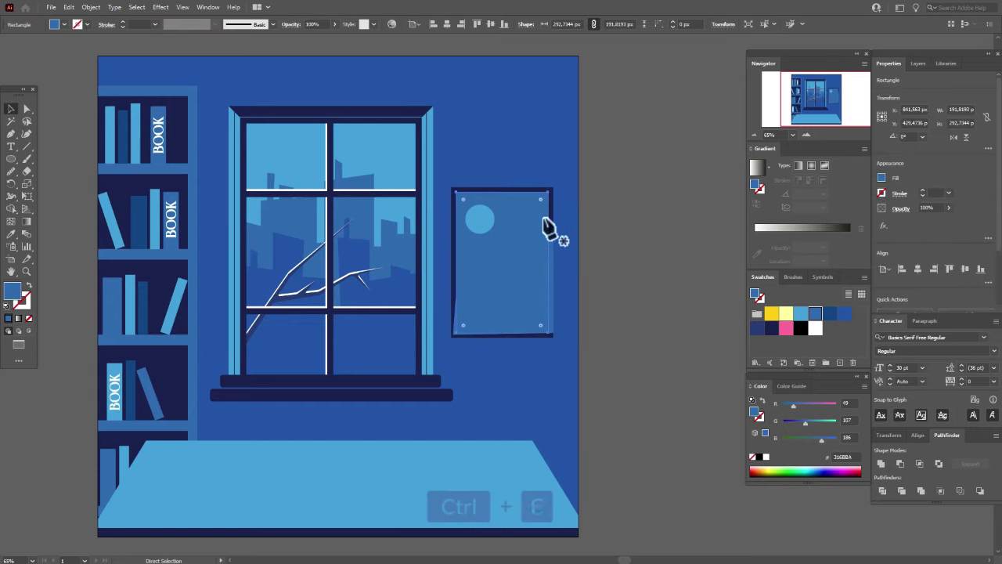
pyautogui.keyDown('shift'); pyautogui.click(555, 246); pyautogui.keyUp('shift')
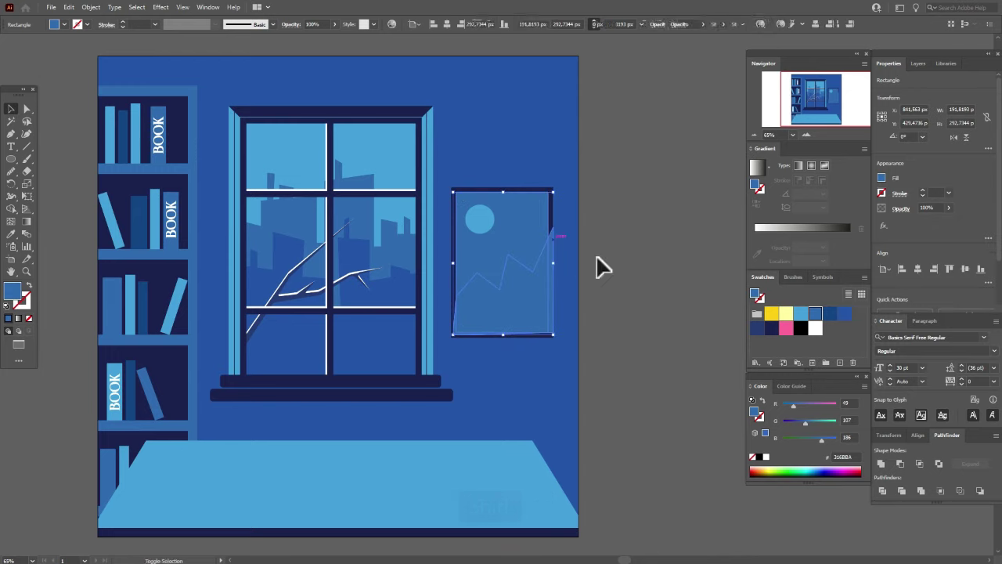
pyautogui.click(919, 463)
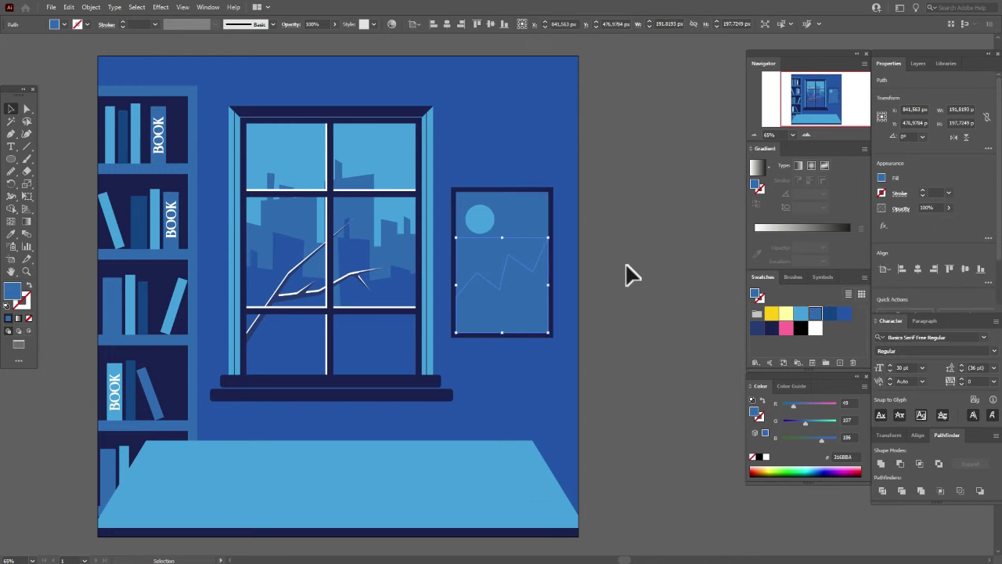
pyautogui.click(846, 317)
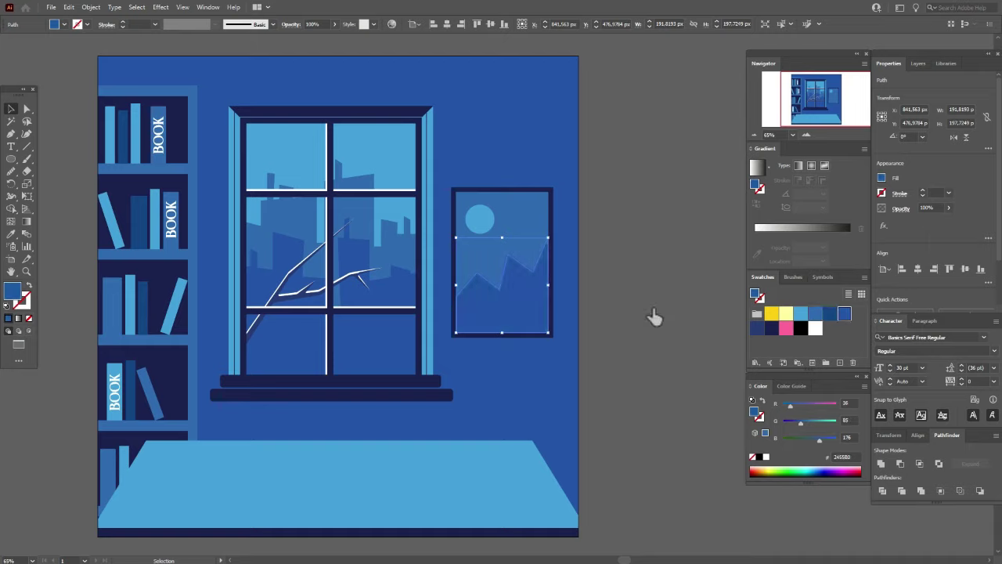
pyautogui.click(655, 316)
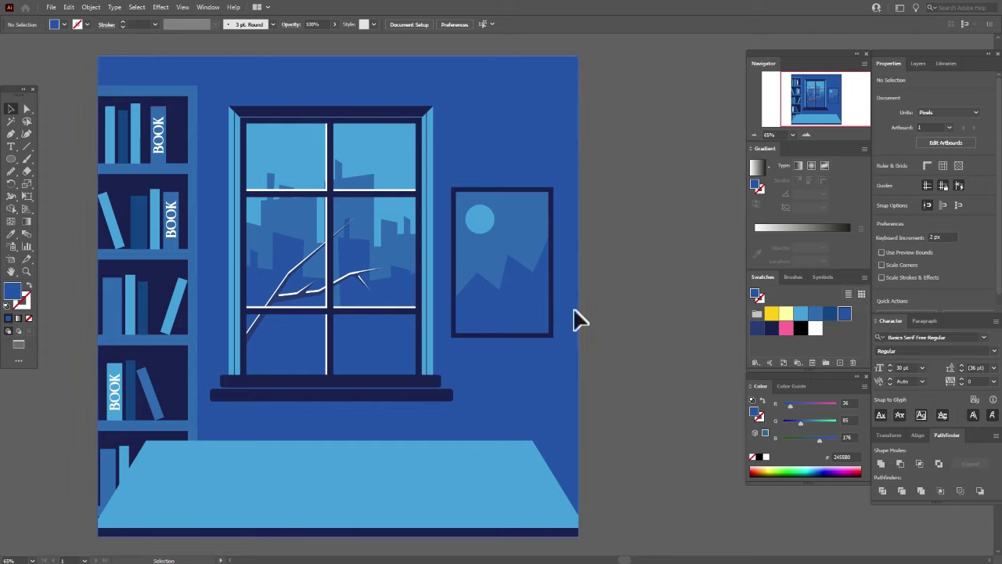
# Draw a second, lower closed mountain shape with the Pen tool across the bottom of the wall picture, filled with dark blue 14468E
pyautogui.click(832, 317)
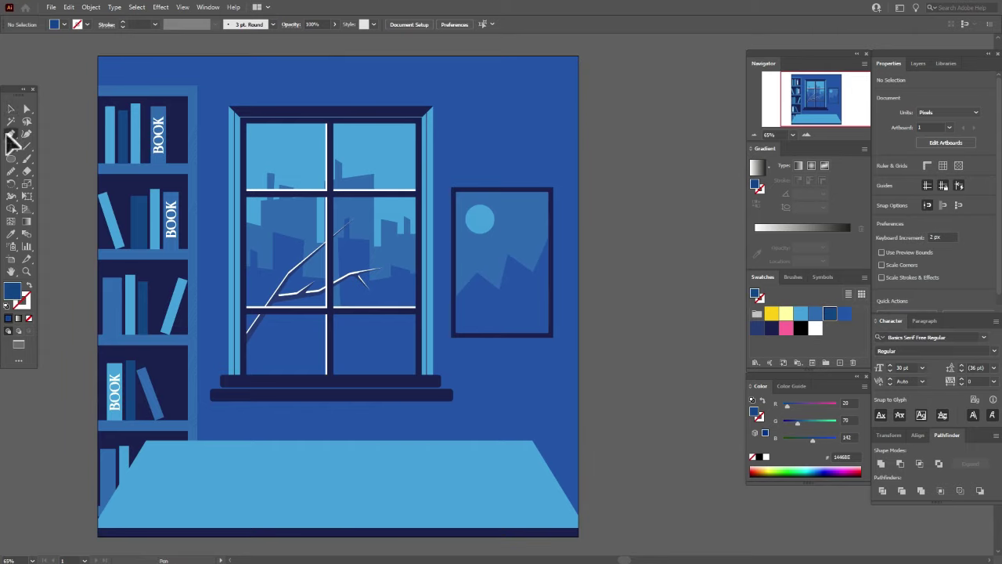
pyautogui.click(11, 134)
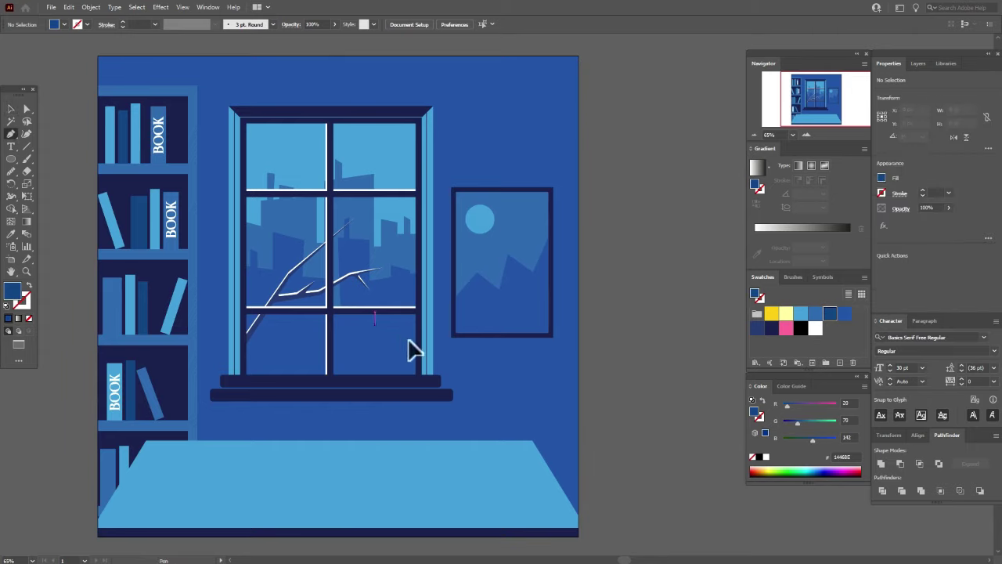
pyautogui.click(452, 321)
pyautogui.click(468, 300)
pyautogui.click(493, 314)
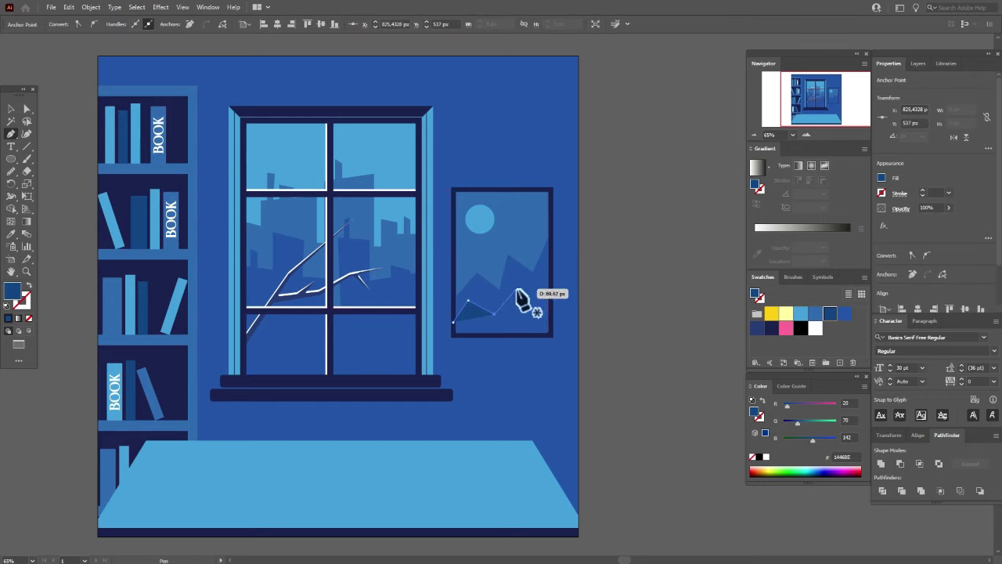
pyautogui.click(516, 289)
pyautogui.click(552, 305)
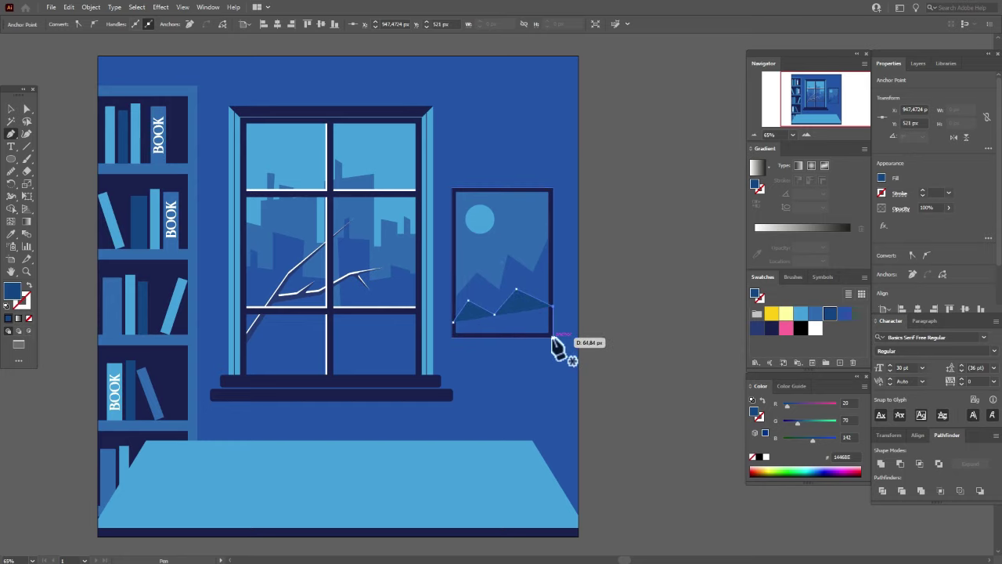
pyautogui.click(553, 335)
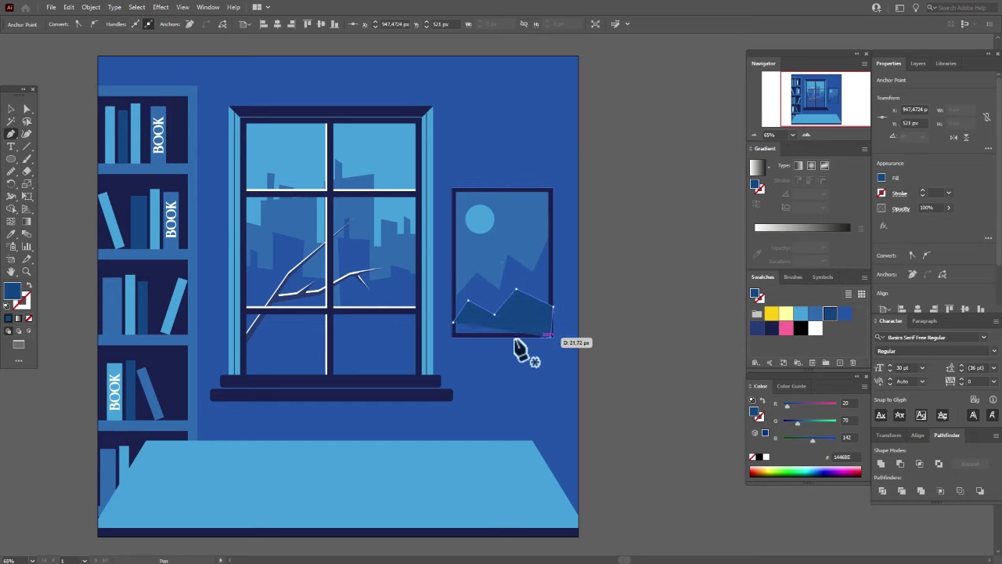
pyautogui.click(452, 337)
pyautogui.click(452, 321)
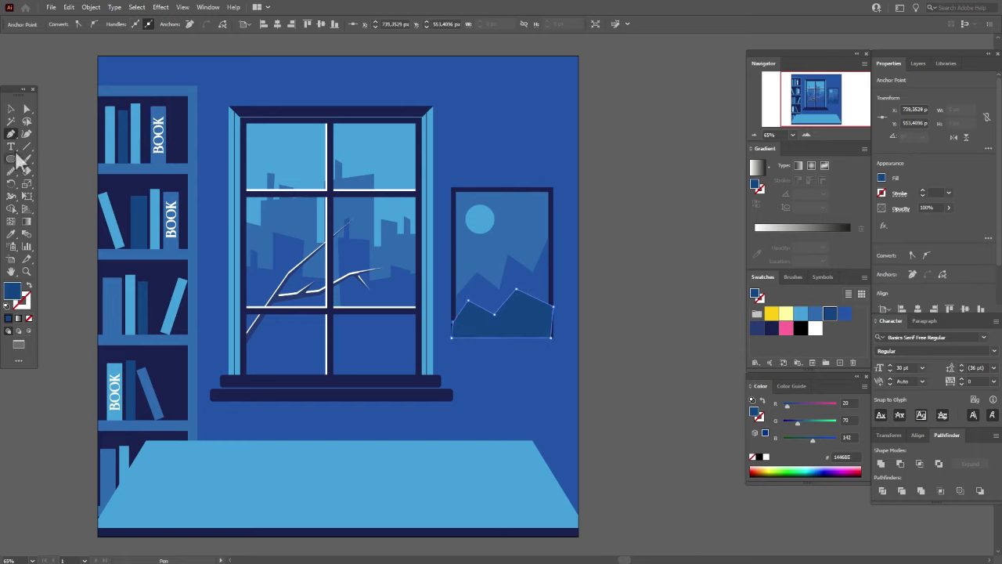
# Intersect the lower mountain shape with a copy of the picture's inner rectangle and fill the result with dark blue 14468E
pyautogui.click(11, 109)
pyautogui.click(531, 227)
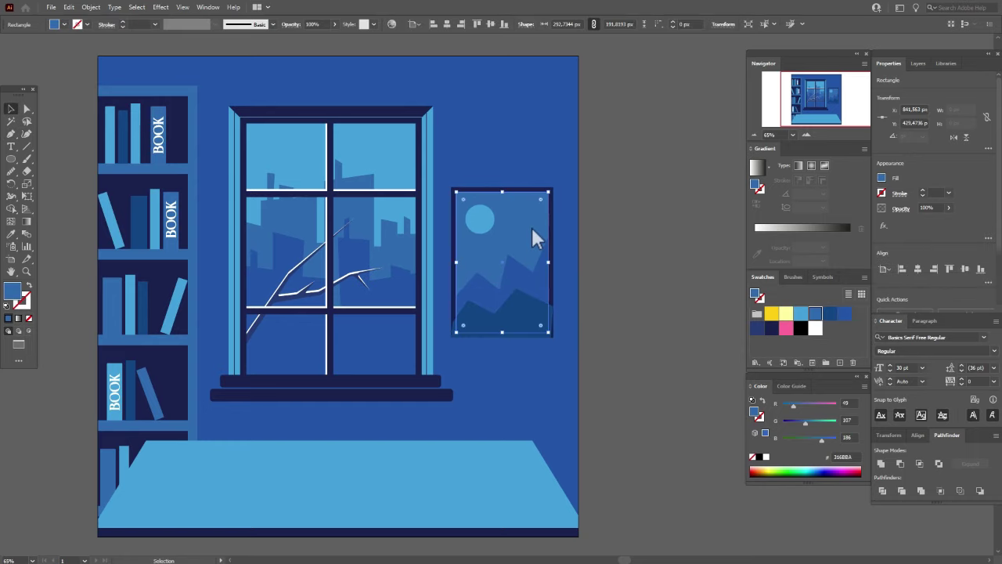
pyautogui.hotkey('ctrl', 'c')
pyautogui.hotkey('ctrl', 'f')
pyautogui.rightClick(531, 227)
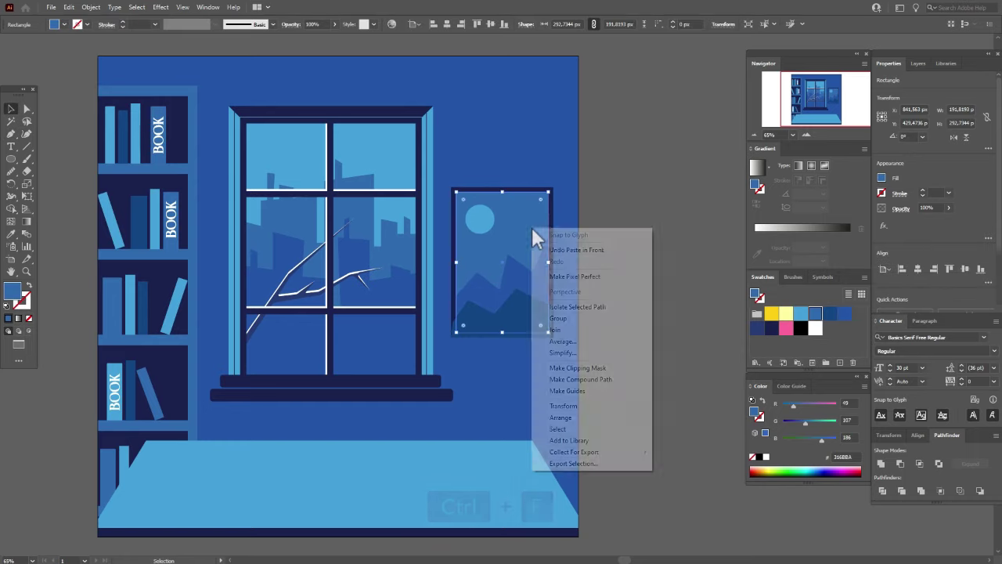
pyautogui.moveTo(642, 417)
pyautogui.click(705, 420)
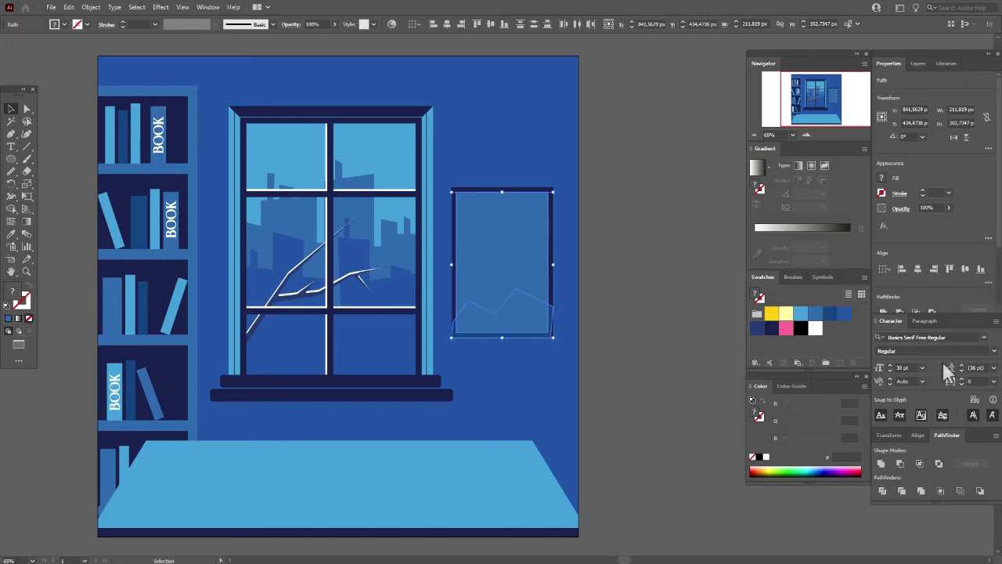
pyautogui.click(919, 463)
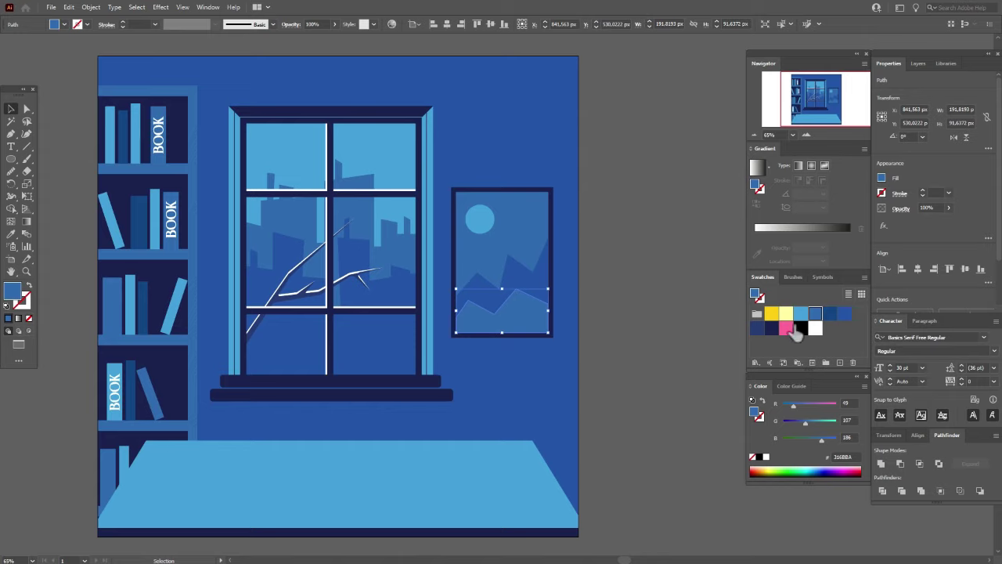
pyautogui.click(833, 316)
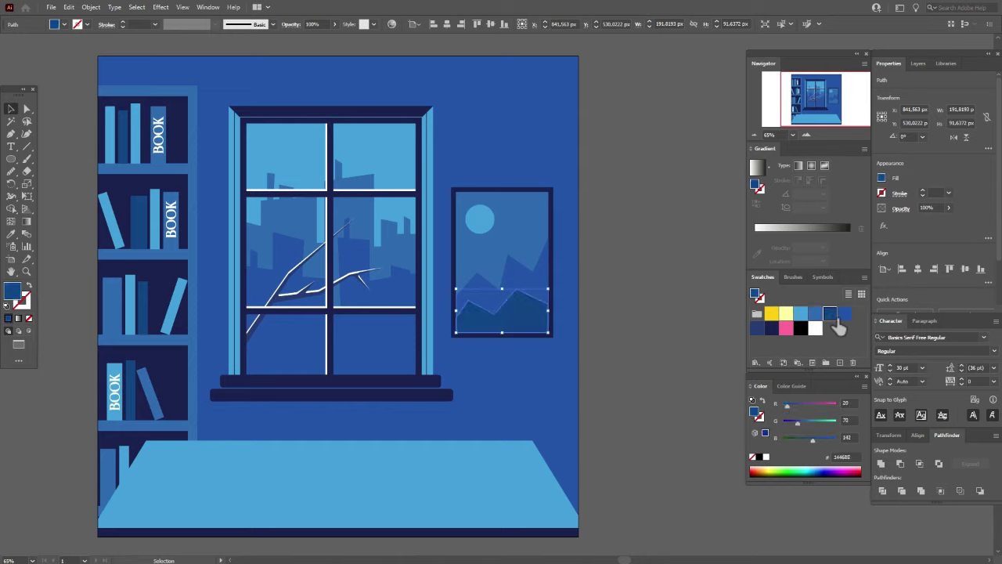
pyautogui.click(660, 324)
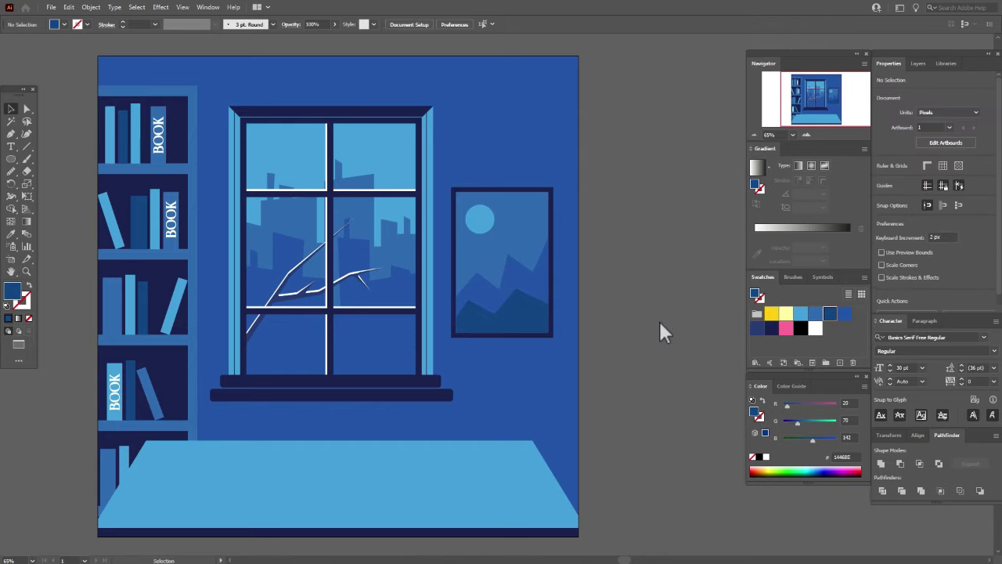
# Reshape both mountain ranges by moving individual anchor points, shifting the front left peak and raising the rear edge and front right peak
pyautogui.click(27, 109)
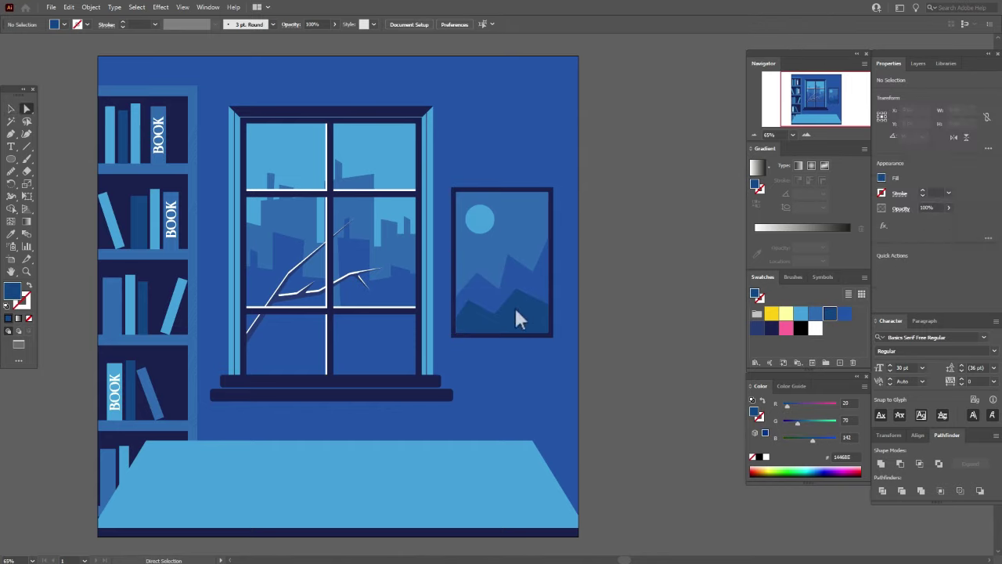
pyautogui.click(469, 302)
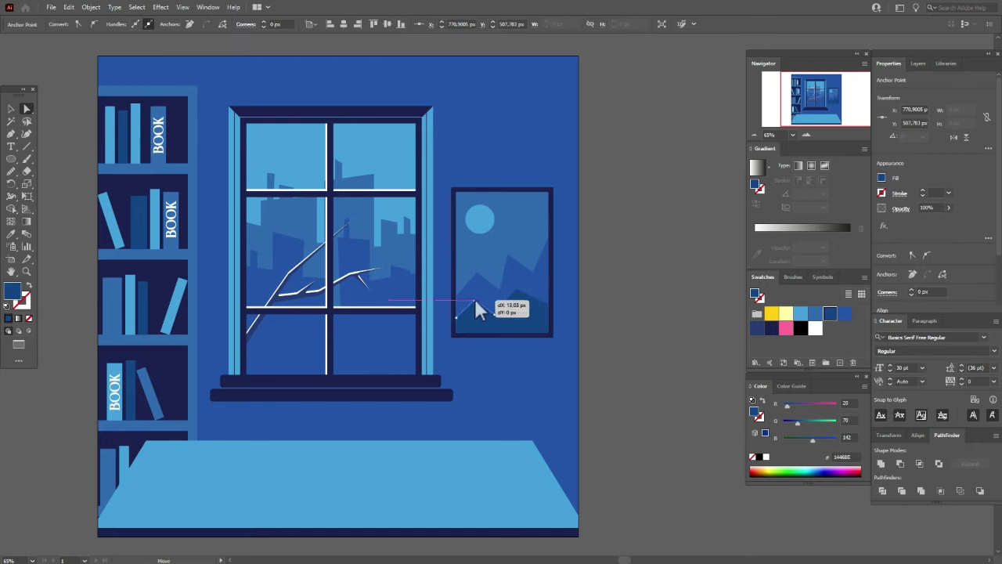
pyautogui.moveTo(510, 252); pyautogui.dragTo(538, 286)
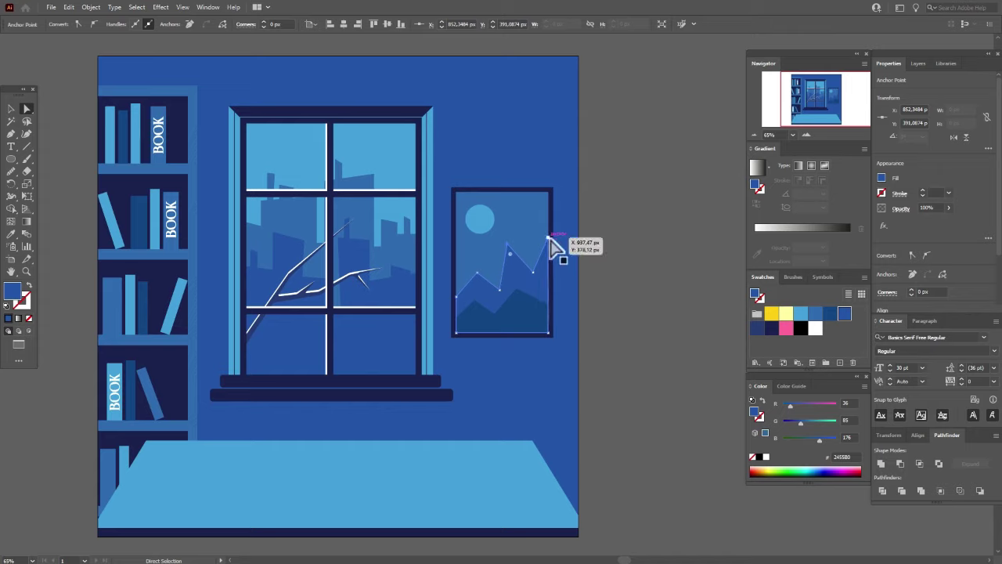
pyautogui.moveTo(550, 238); pyautogui.dragTo(550, 225)
pyautogui.click(606, 258)
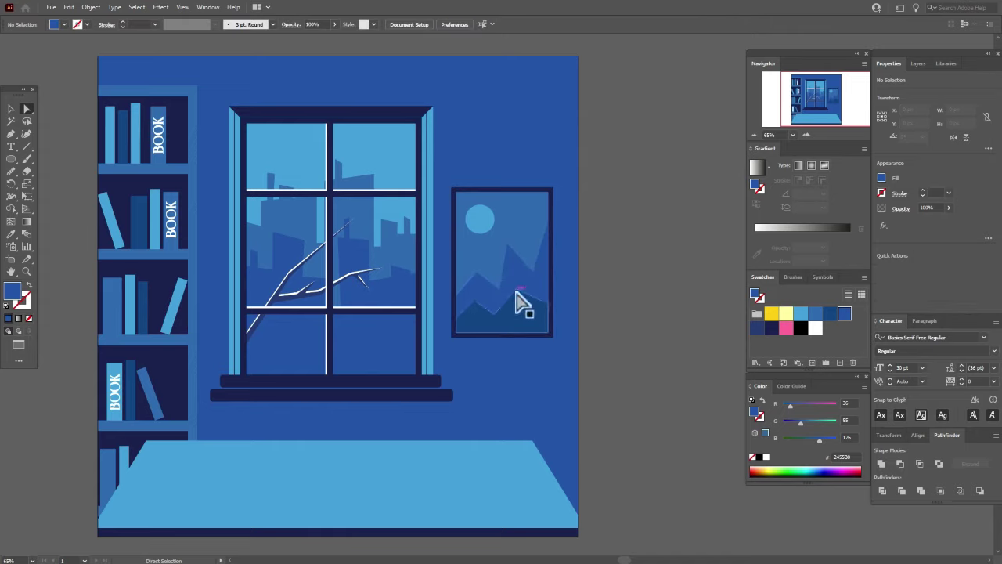
pyautogui.moveTo(516, 295); pyautogui.dragTo(518, 280)
pyautogui.click(616, 292)
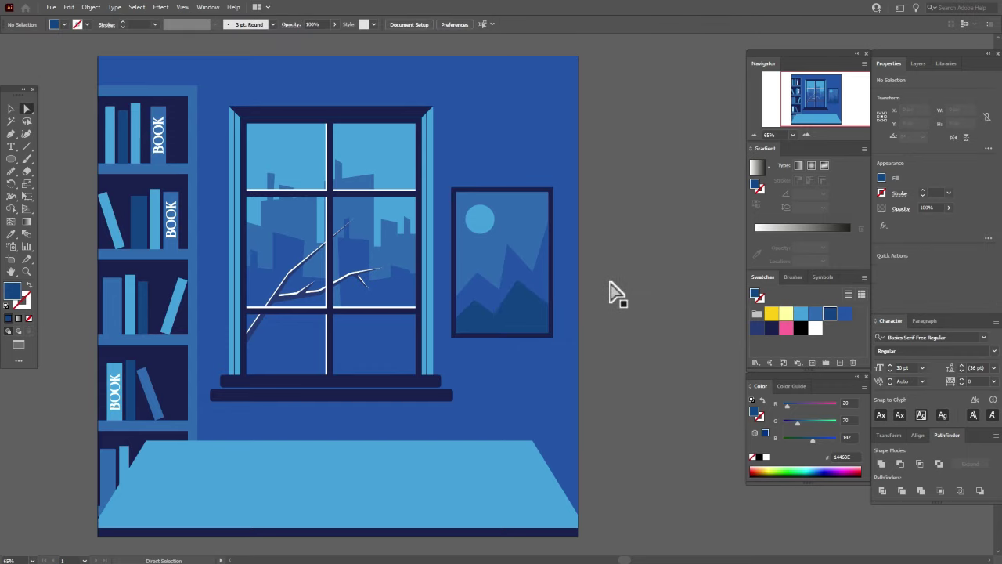
# Scatter white FFFFFF circles about 3 to 13 px wide over all six window panes with the Ellipse tool as falling snow
pyautogui.click(844, 313)
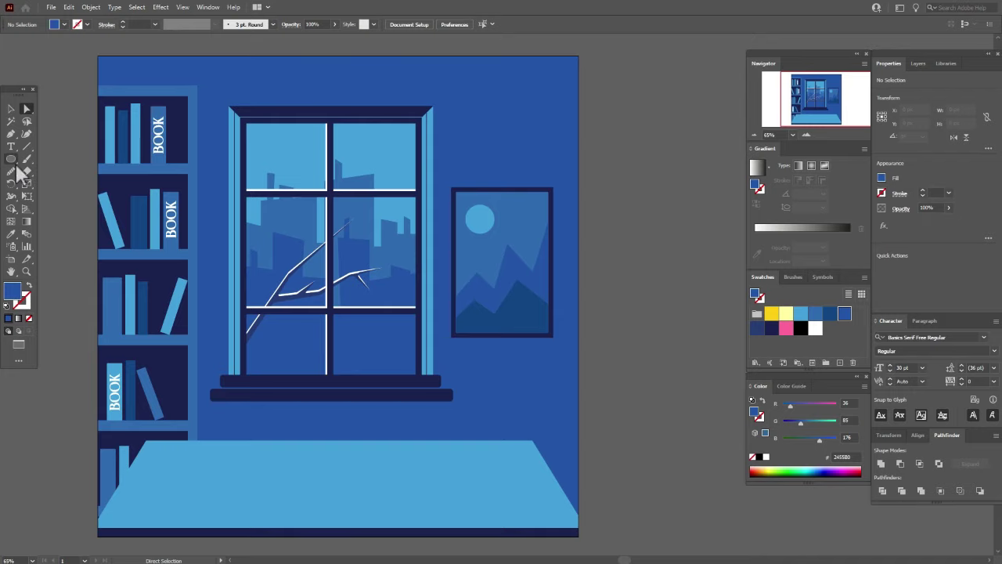
pyautogui.click(816, 329)
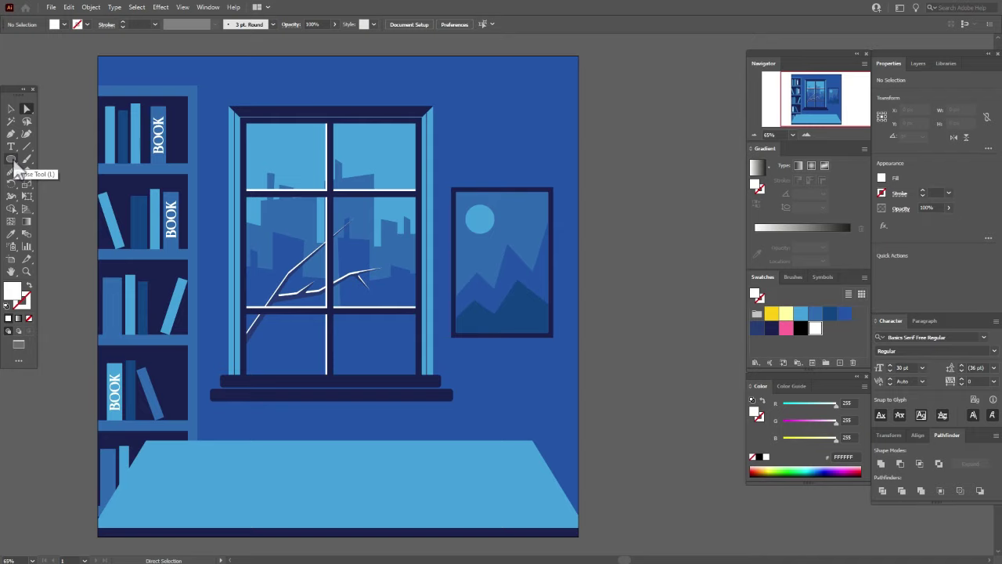
pyautogui.click(13, 160)
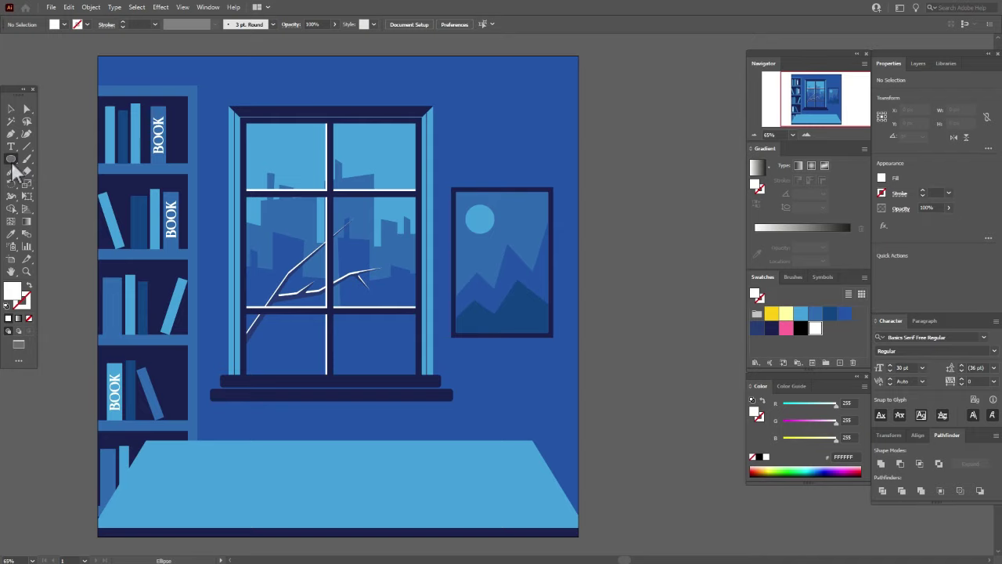
pyautogui.click(459, 247)
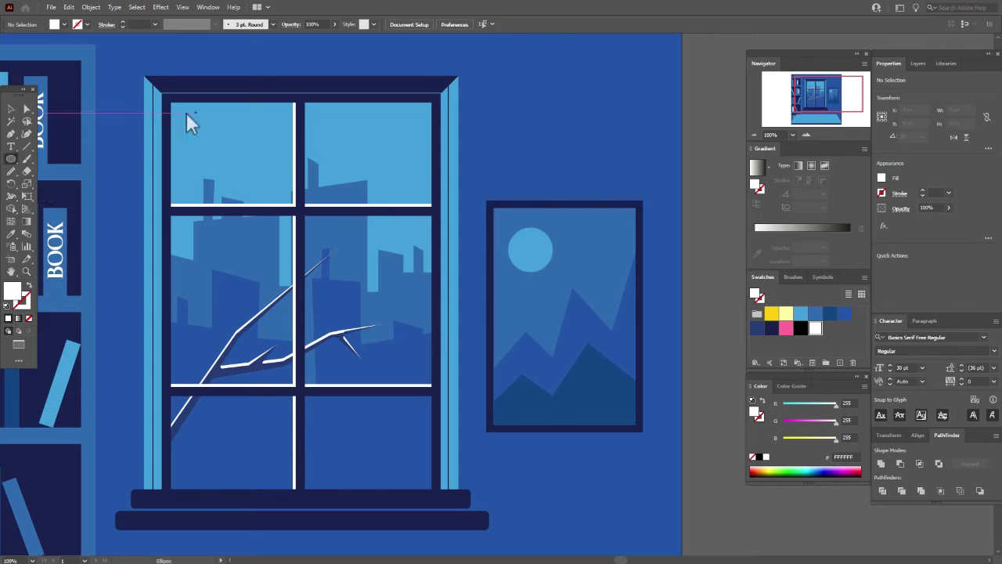
pyautogui.moveTo(180, 116); pyautogui.dragTo(186, 125)
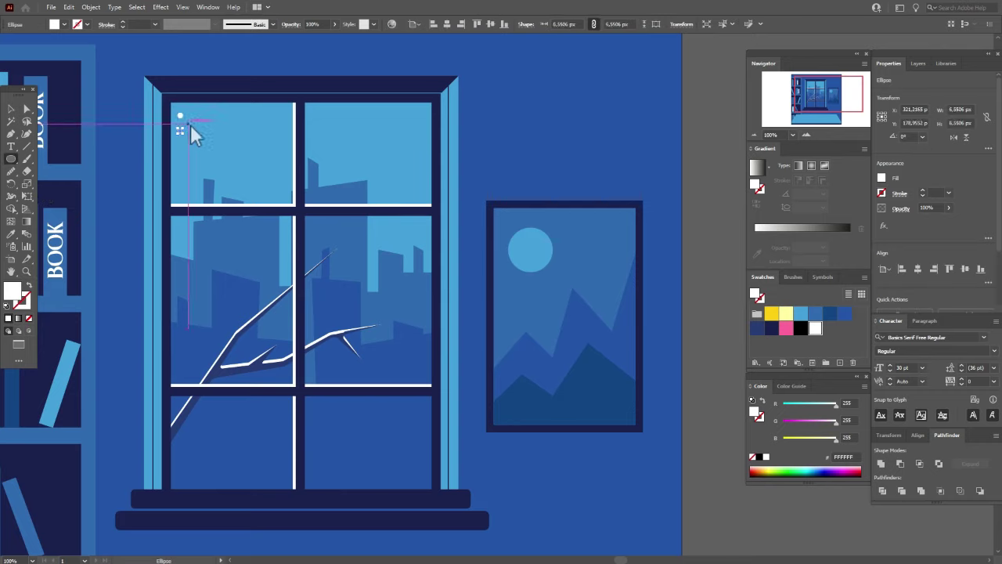
pyautogui.moveTo(190, 127); pyautogui.dragTo(191, 129)
pyautogui.moveTo(191, 129); pyautogui.dragTo(190, 167)
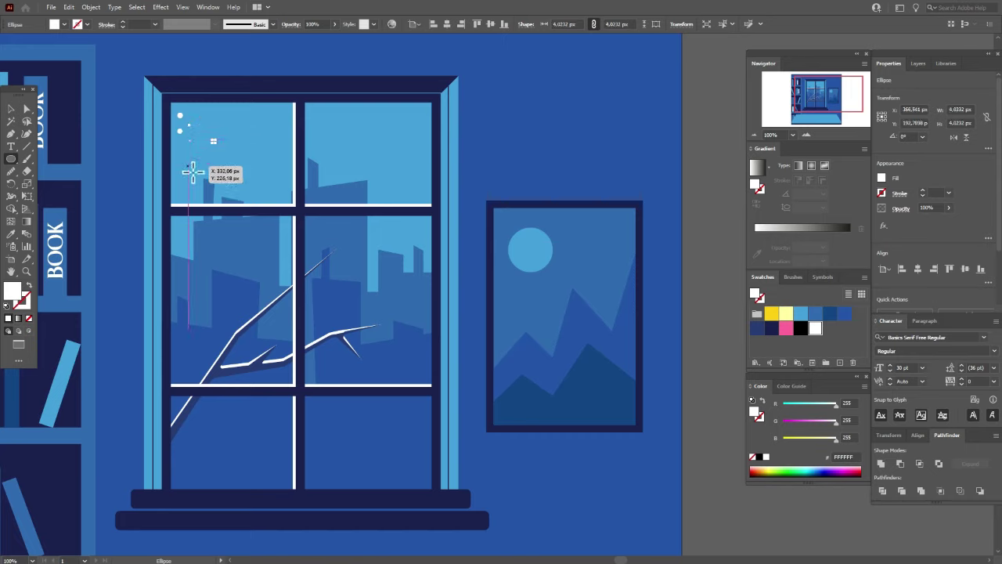
pyautogui.moveTo(230, 115); pyautogui.dragTo(262, 116)
pyautogui.moveTo(249, 164); pyautogui.dragTo(250, 166)
pyautogui.moveTo(324, 117); pyautogui.dragTo(339, 149)
pyautogui.moveTo(351, 133); pyautogui.dragTo(406, 117)
pyautogui.moveTo(400, 148); pyautogui.dragTo(407, 154)
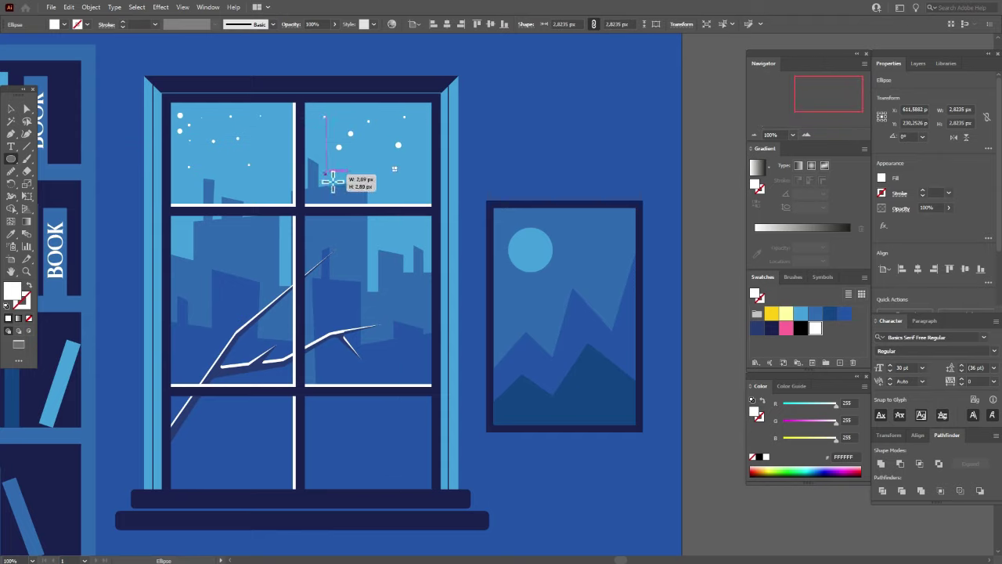
pyautogui.moveTo(271, 184); pyautogui.dragTo(274, 187)
pyautogui.moveTo(267, 136); pyautogui.dragTo(270, 139)
pyautogui.moveTo(178, 227); pyautogui.dragTo(197, 249)
pyautogui.moveTo(219, 255); pyautogui.dragTo(267, 256)
pyautogui.moveTo(183, 285); pyautogui.dragTo(185, 289)
pyautogui.moveTo(269, 282); pyautogui.dragTo(245, 303)
pyautogui.moveTo(194, 323); pyautogui.dragTo(197, 327)
pyautogui.moveTo(182, 339); pyautogui.dragTo(184, 342)
pyautogui.moveTo(280, 330); pyautogui.dragTo(284, 333)
pyautogui.moveTo(238, 192); pyautogui.dragTo(240, 195)
pyautogui.moveTo(414, 186); pyautogui.dragTo(417, 190)
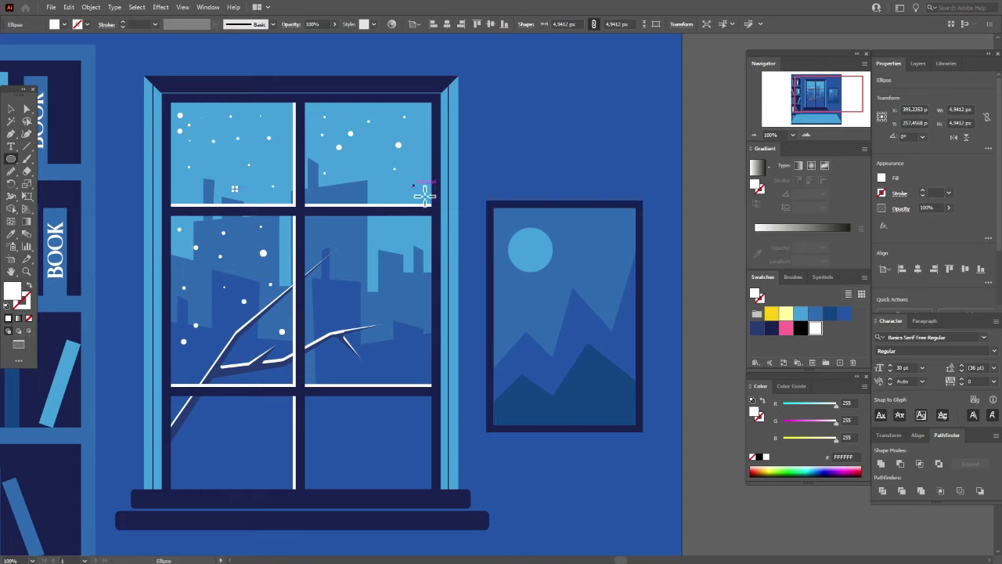
pyautogui.moveTo(358, 231); pyautogui.dragTo(361, 235)
pyautogui.moveTo(413, 274); pyautogui.dragTo(417, 277)
pyautogui.moveTo(337, 288); pyautogui.dragTo(339, 291)
pyautogui.moveTo(403, 303); pyautogui.dragTo(395, 343)
pyautogui.moveTo(423, 334); pyautogui.dragTo(426, 337)
pyautogui.moveTo(391, 364); pyautogui.dragTo(395, 366)
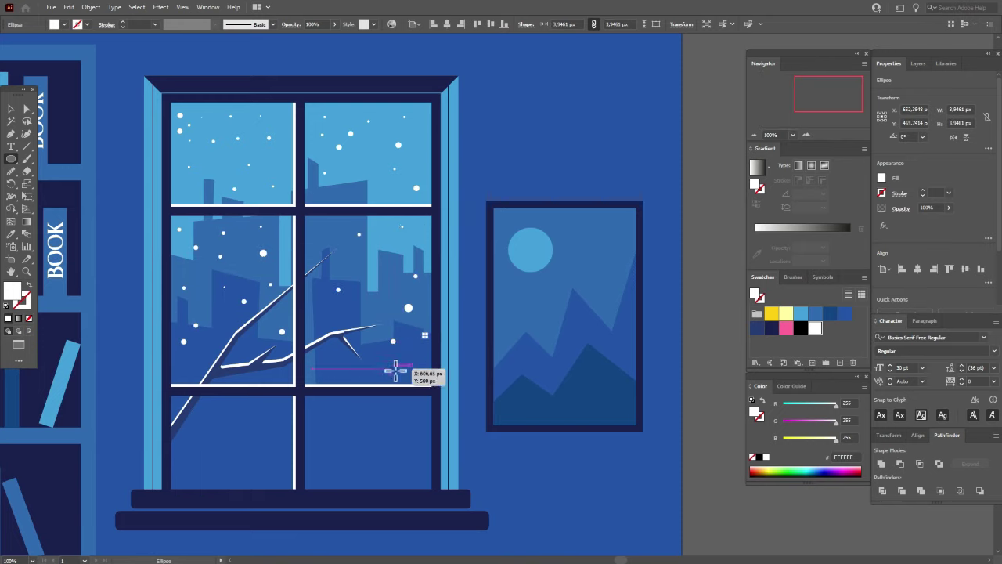
pyautogui.moveTo(214, 411); pyautogui.dragTo(199, 449)
pyautogui.moveTo(210, 430); pyautogui.dragTo(213, 433)
pyautogui.moveTo(239, 447); pyautogui.dragTo(266, 477)
pyautogui.moveTo(317, 407); pyautogui.dragTo(321, 410)
pyautogui.moveTo(320, 431); pyautogui.dragTo(381, 422)
pyautogui.moveTo(345, 445); pyautogui.dragTo(380, 457)
pyautogui.moveTo(324, 461); pyautogui.dragTo(327, 464)
pyautogui.moveTo(421, 417); pyautogui.dragTo(426, 422)
pyautogui.moveTo(409, 460); pyautogui.dragTo(415, 465)
pyautogui.moveTo(198, 466); pyautogui.dragTo(203, 473)
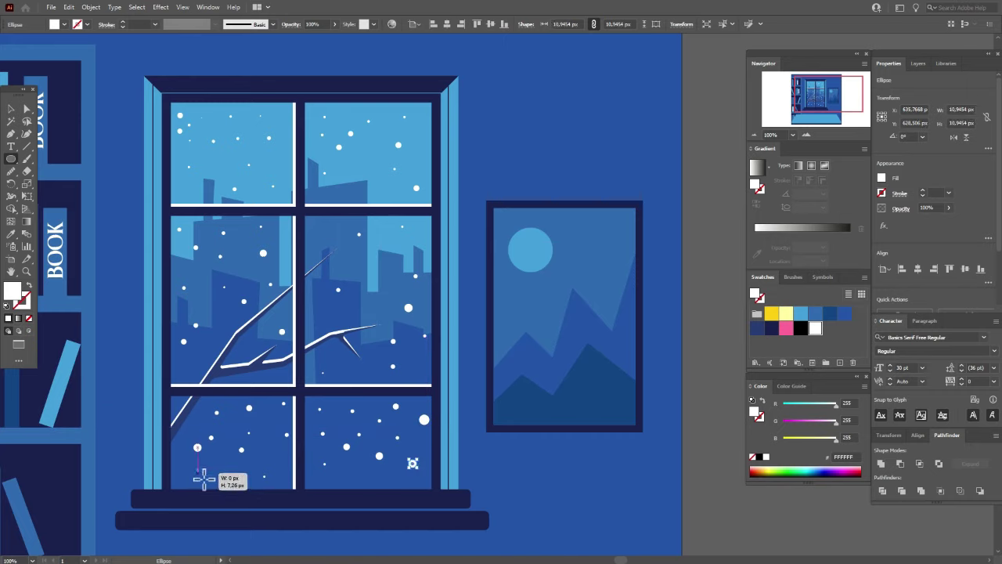
pyautogui.moveTo(192, 270); pyautogui.dragTo(200, 277)
pyautogui.moveTo(320, 222); pyautogui.dragTo(328, 230)
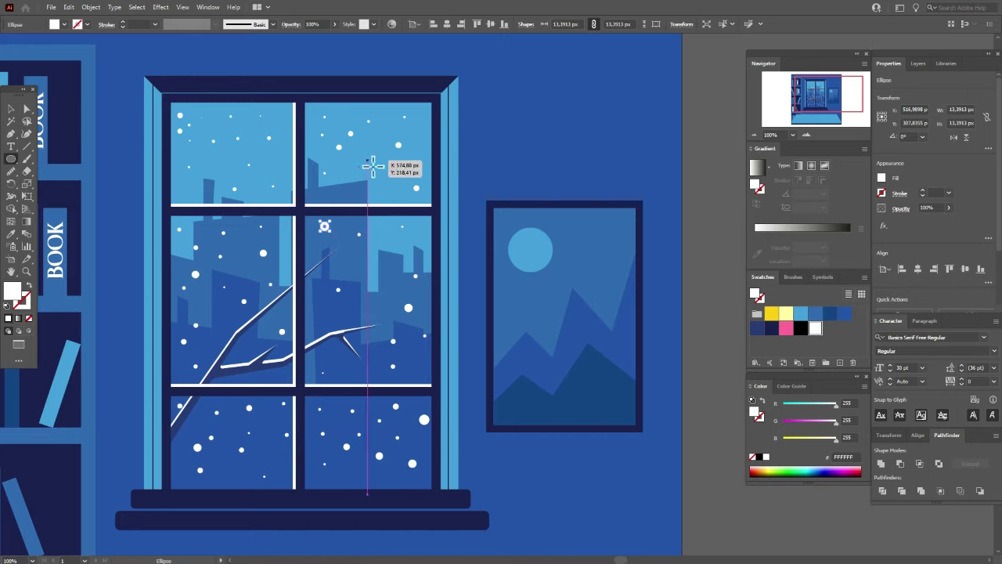
pyautogui.moveTo(183, 180); pyautogui.dragTo(192, 188)
pyautogui.press('v')
pyautogui.click(700, 346)
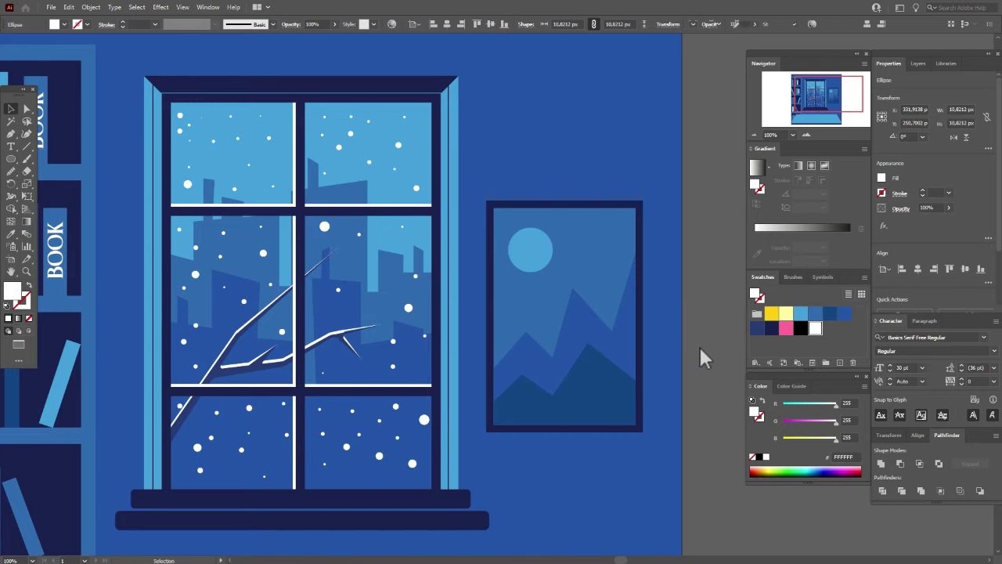
# Configure the Paintbrush tool with fidelity one notch below Smooth and Edit Selected Paths within 12 pixels
pyautogui.press('a')
pyautogui.click(28, 160)
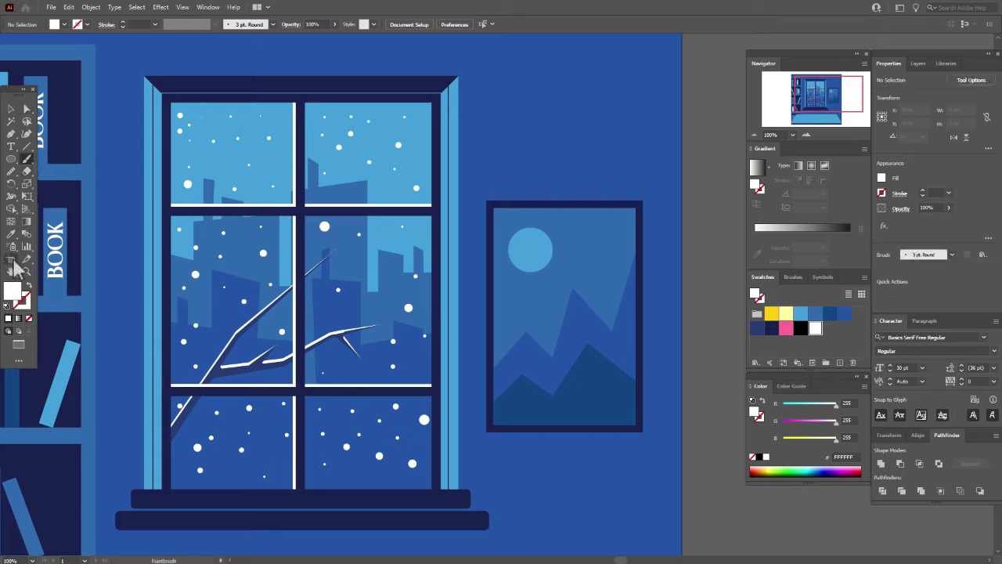
pyautogui.doubleClick(27, 159)
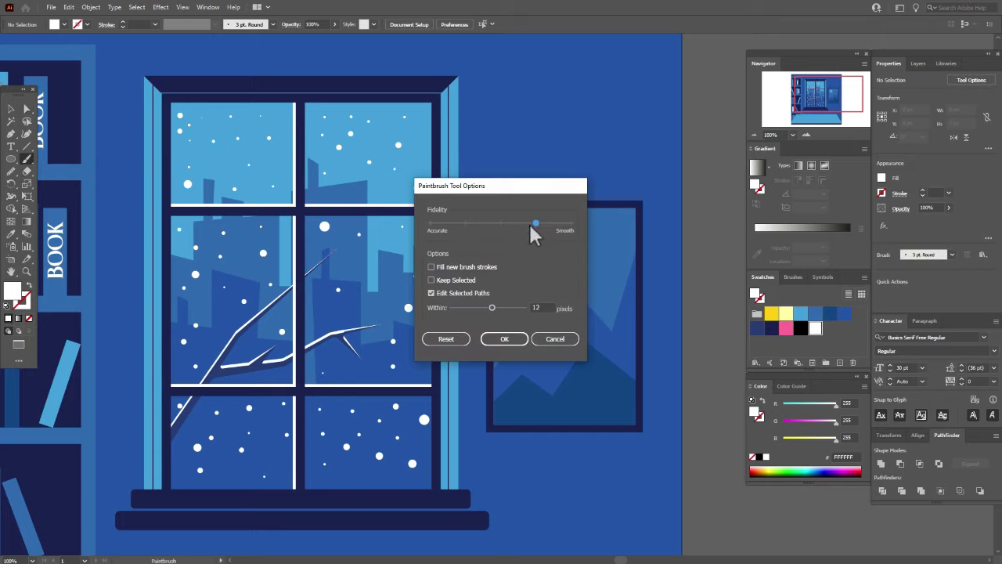
pyautogui.click(507, 339)
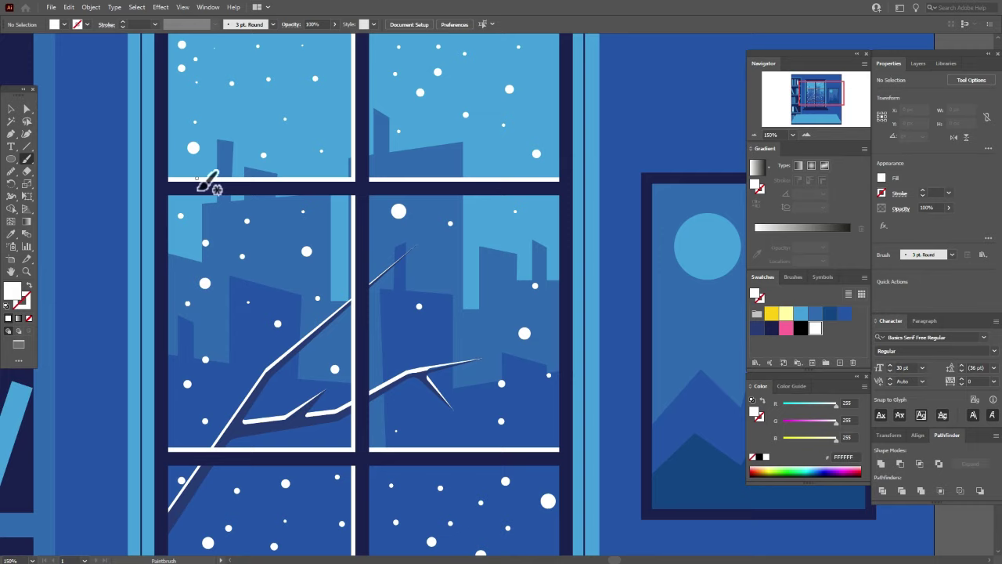
# Paint a closed snow mound about 114 by 26 px on the upper left pane's crossbar and fill it white without stroke
pyautogui.moveTo(197, 187)
pyautogui.mouseDown()
pyautogui.moveTo(315, 182)
pyautogui.moveTo(274, 161)
pyautogui.moveTo(191, 177)
pyautogui.mouseUp()
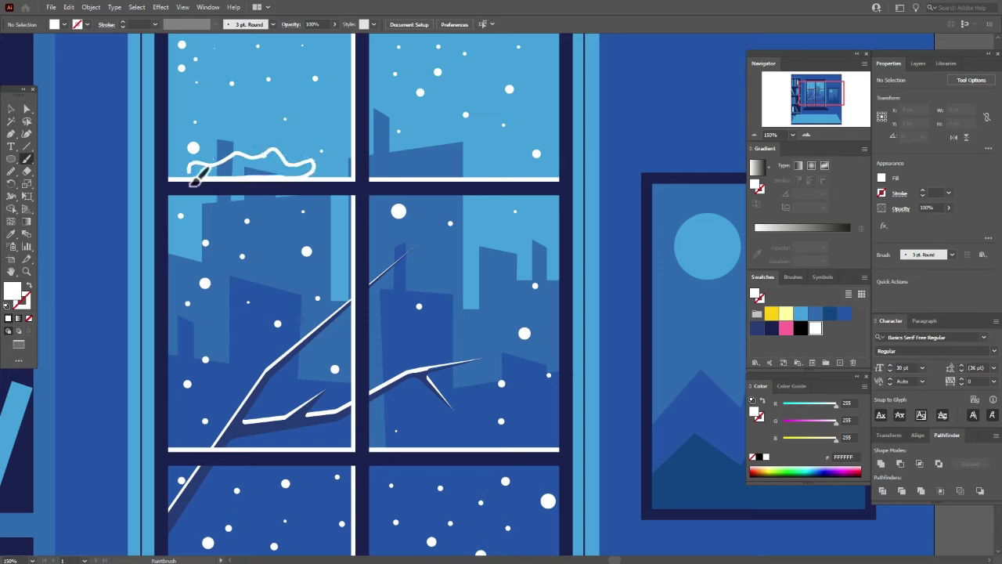
pyautogui.hotkey('shift', 'x')
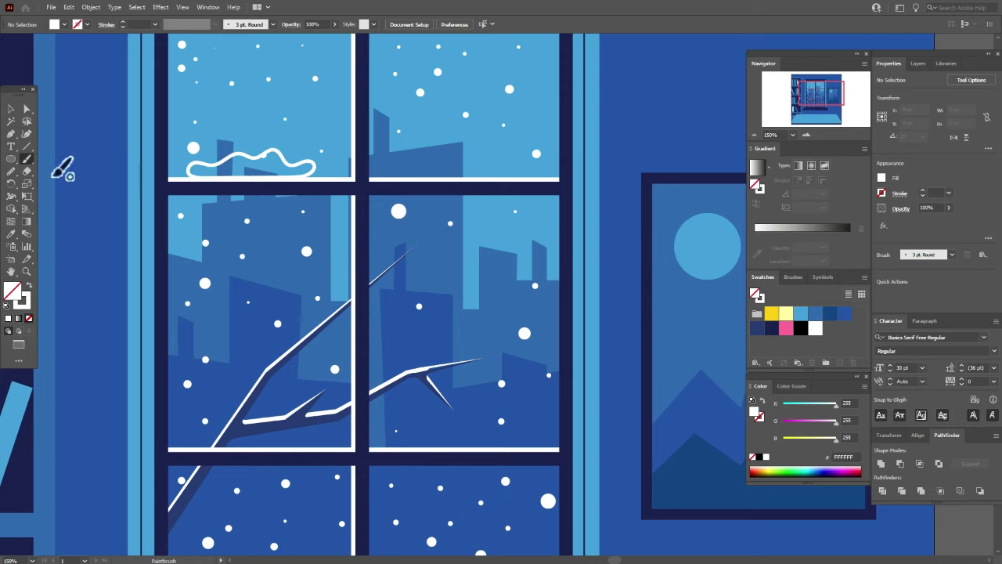
pyautogui.click(11, 108)
pyautogui.click(291, 169)
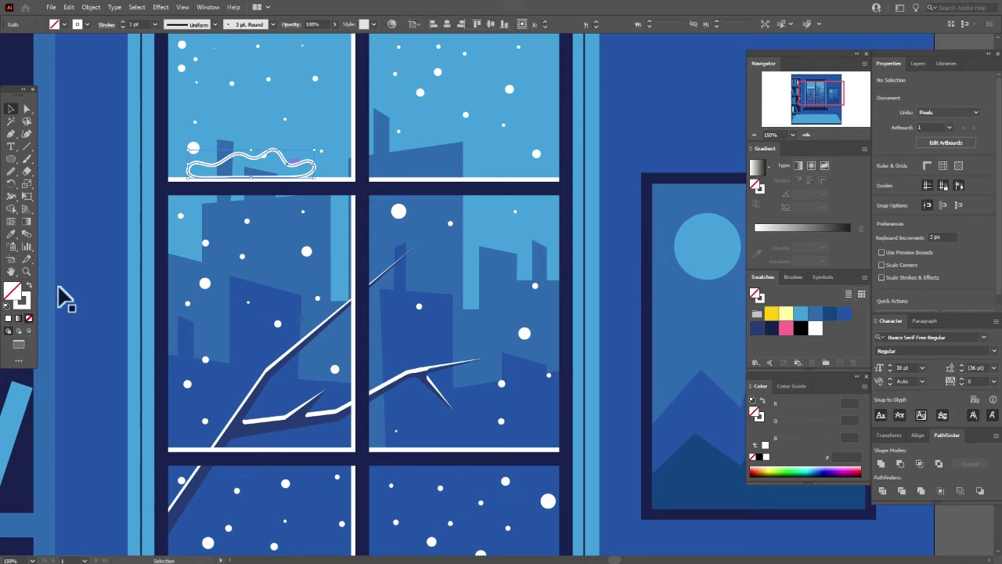
pyautogui.click(29, 286)
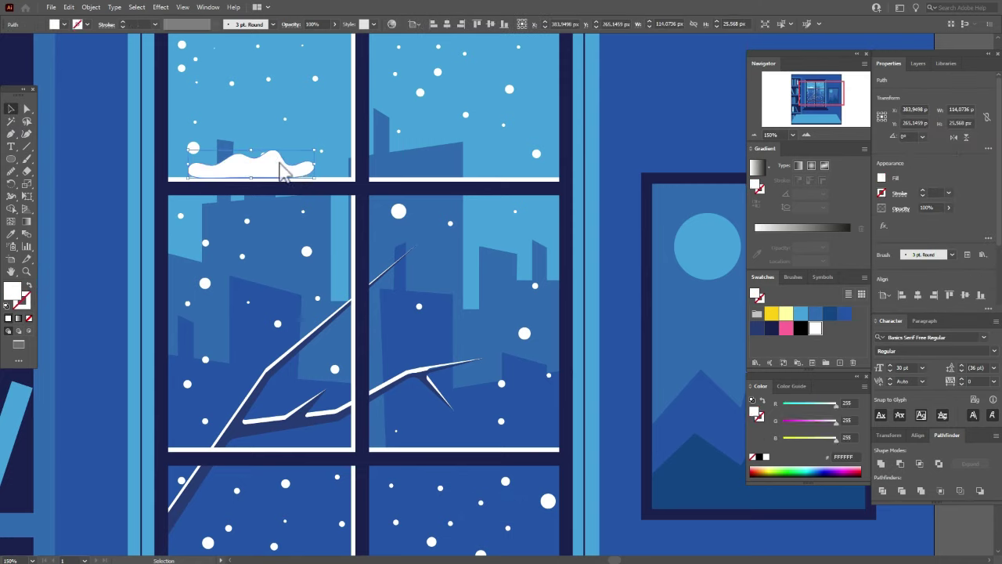
# Reshape the right end of the crossbar's snow mound by moving its lower anchor point to sit on the bar
pyautogui.click(10, 271)
pyautogui.moveTo(320, 318); pyautogui.dragTo(221, 306)
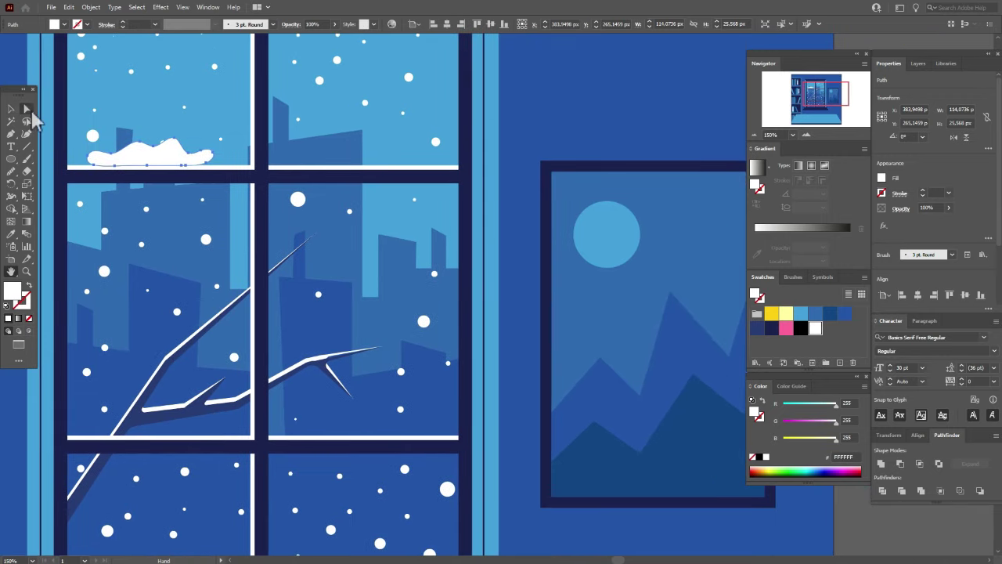
pyautogui.click(26, 109)
pyautogui.moveTo(214, 155); pyautogui.dragTo(217, 170)
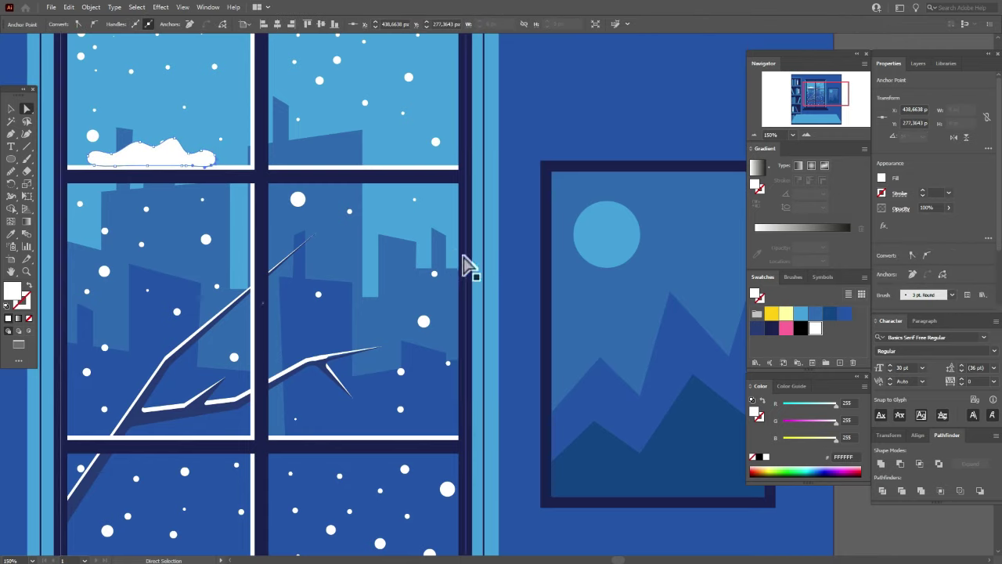
pyautogui.click(493, 264)
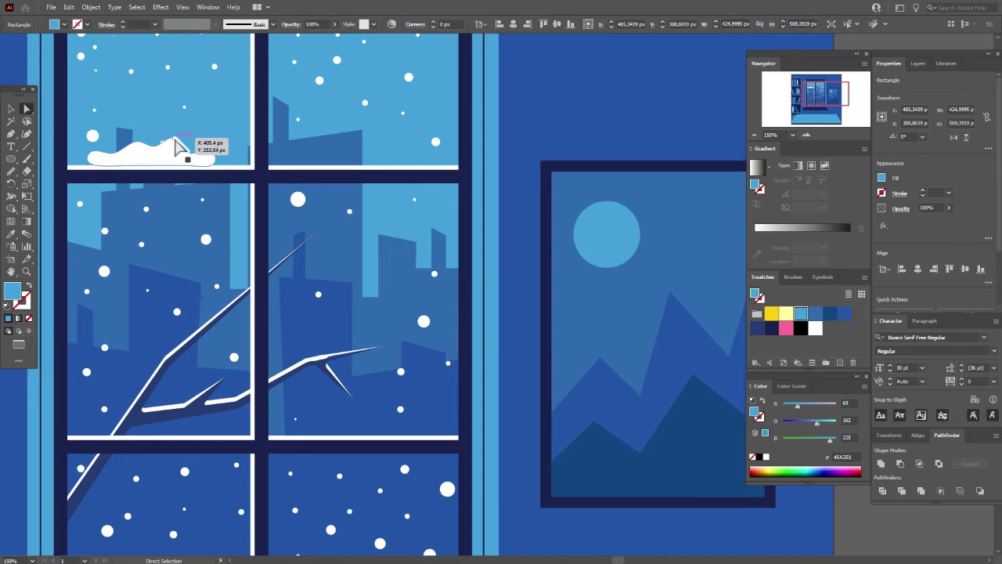
pyautogui.click(196, 161)
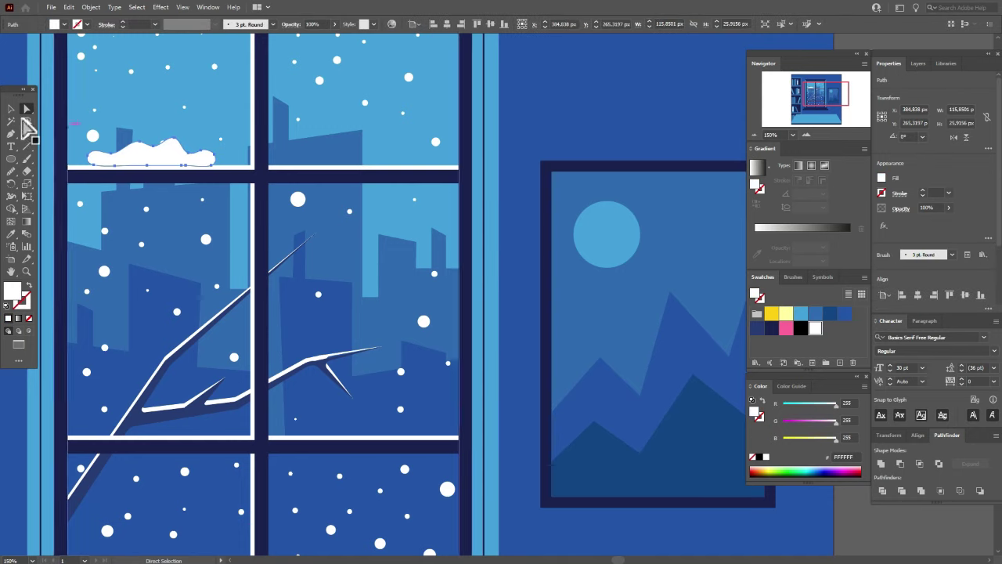
# Move the small snowflake overlapping the snow mound up and slightly left, into the open sky of the pane
pyautogui.click(11, 109)
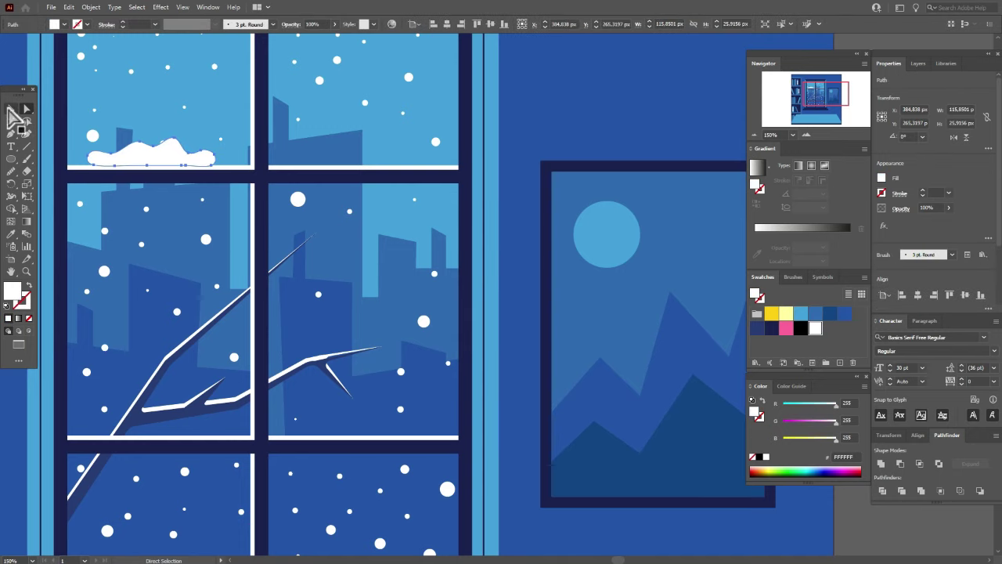
pyautogui.click(162, 144)
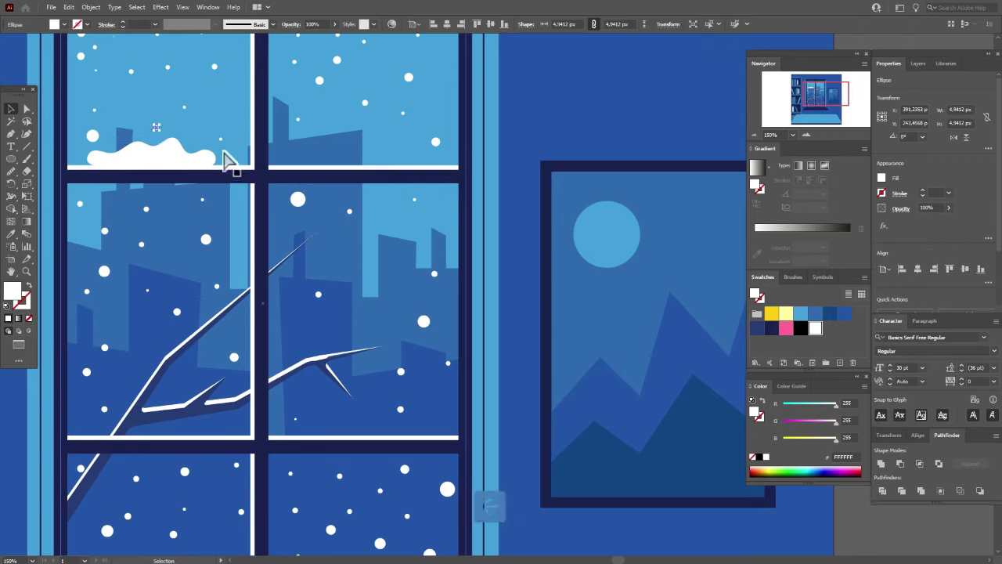
pyautogui.hotkey('ctrl', 'shift', 'a')
# Paint a small snow mound about 55 by 22 px on the right branch's fork, fill it white without stroke and settle it there
pyautogui.press('b')
pyautogui.moveTo(230, 161); pyautogui.dragTo(186, 142)
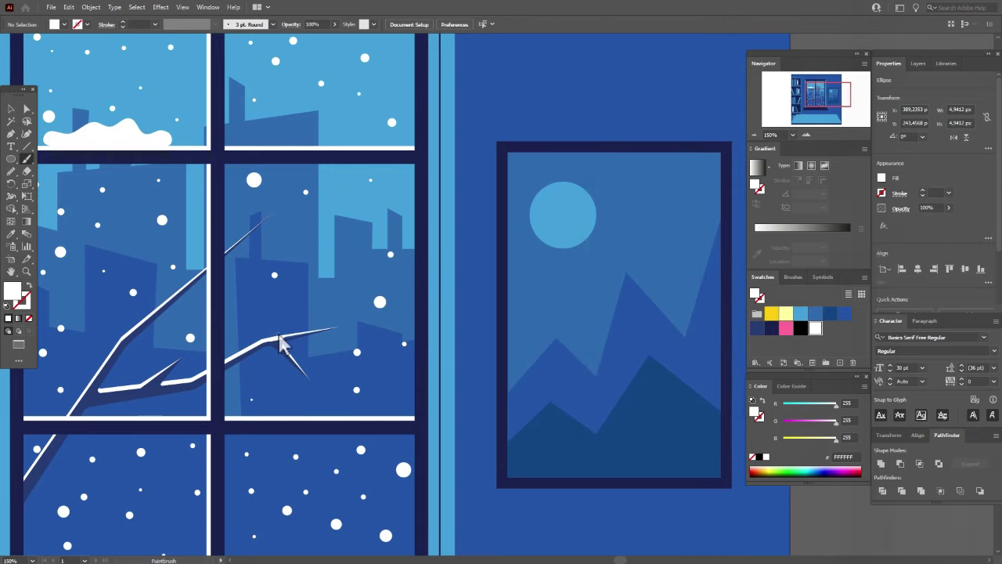
pyautogui.moveTo(280, 338)
pyautogui.mouseDown()
pyautogui.moveTo(330, 331)
pyautogui.moveTo(315, 321)
pyautogui.moveTo(273, 337)
pyautogui.mouseUp()
pyautogui.press('alt')
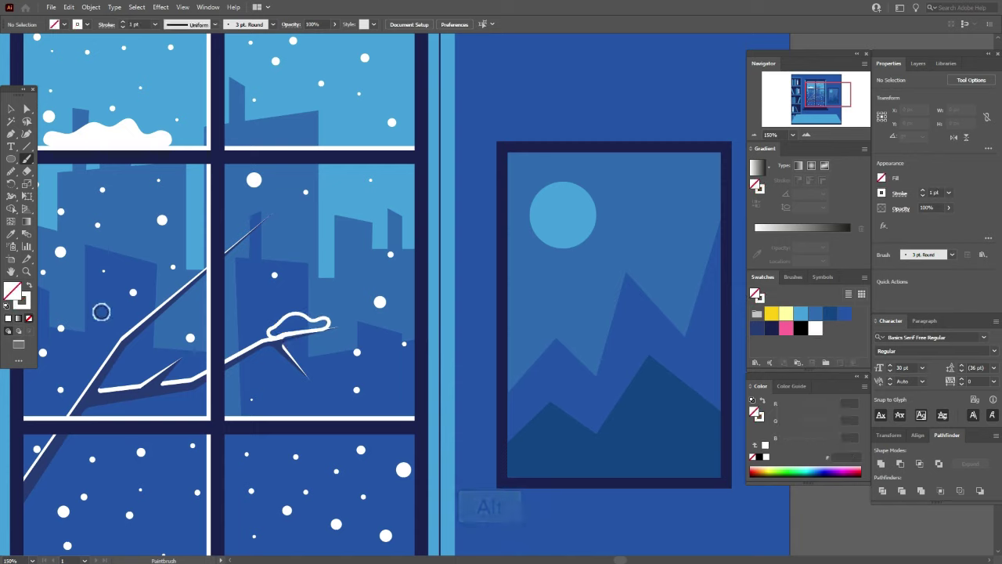
pyautogui.click(11, 108)
pyautogui.click(317, 329)
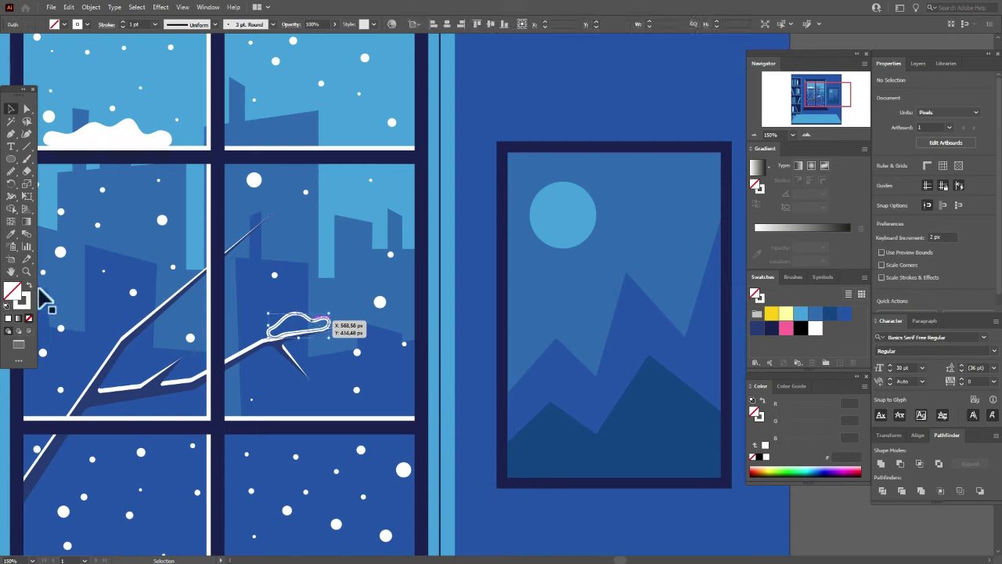
pyautogui.click(29, 285)
pyautogui.moveTo(303, 333)
pyautogui.mouseDown()
pyautogui.moveTo(297, 326)
pyautogui.moveTo(306, 336)
pyautogui.mouseUp()
# Draw a closed white five-point light beam with the Pen tool from the window opening to the artboard's right edge and lower right corner
pyautogui.hotkey('ctrl', '-')
pyautogui.hotkey('ctrl', '-')
pyautogui.hotkey('ctrl', '-')
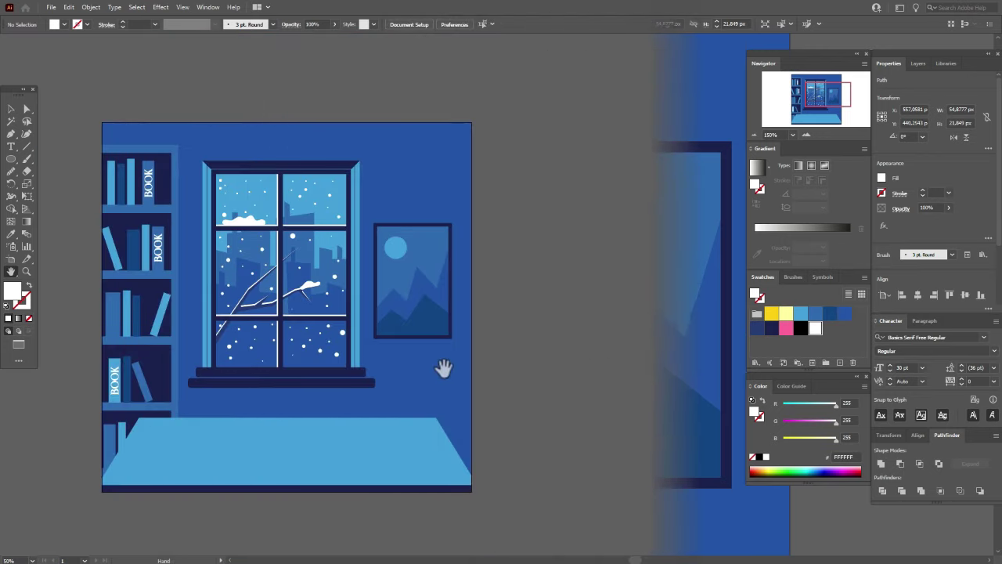
pyautogui.moveTo(443, 368); pyautogui.dragTo(468, 365)
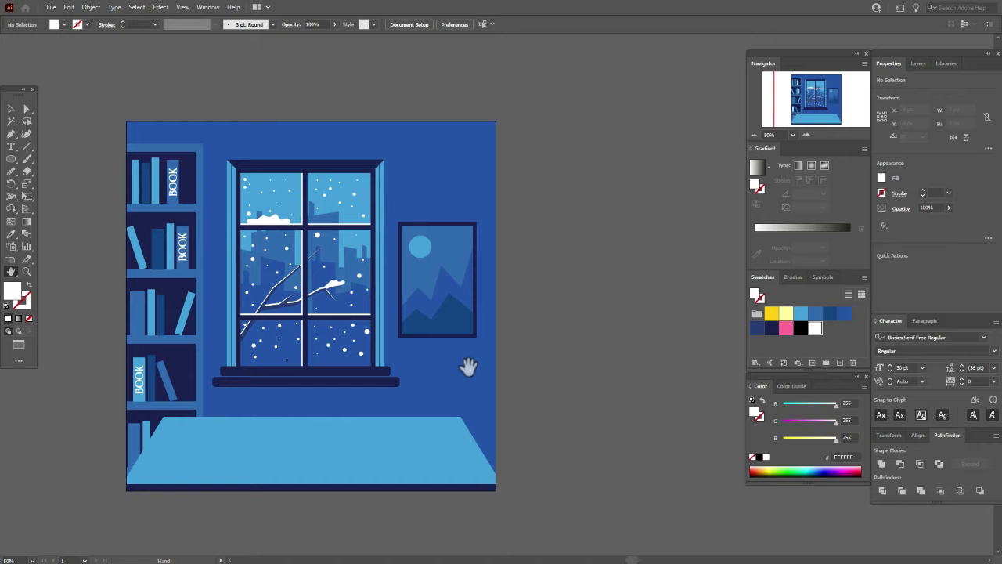
pyautogui.click(11, 133)
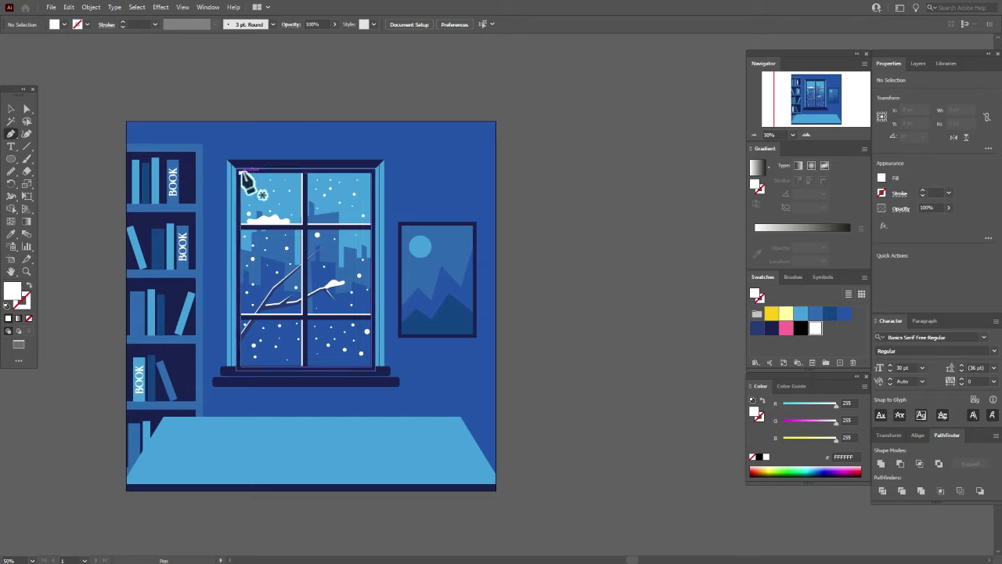
pyautogui.click(241, 171)
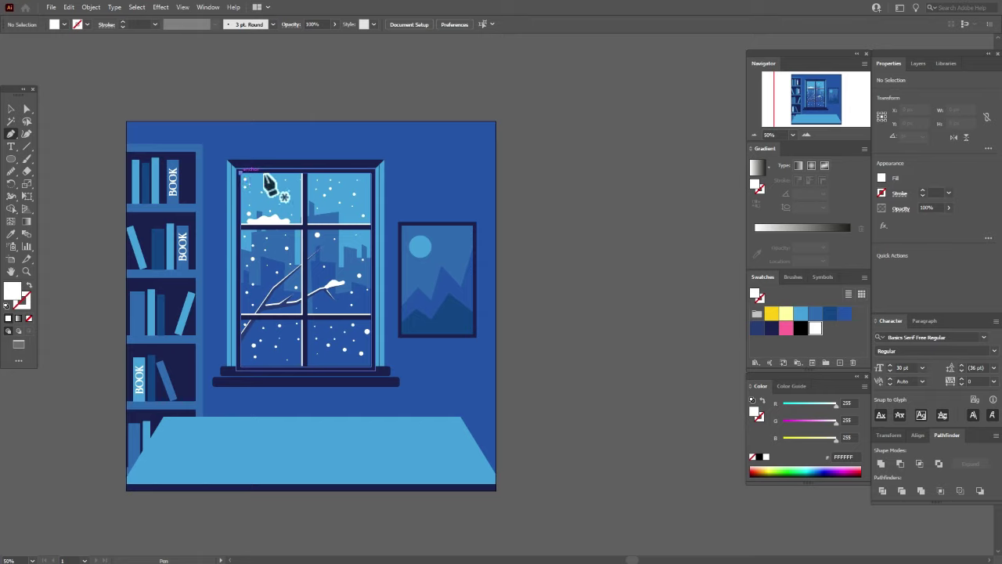
pyautogui.click(373, 170)
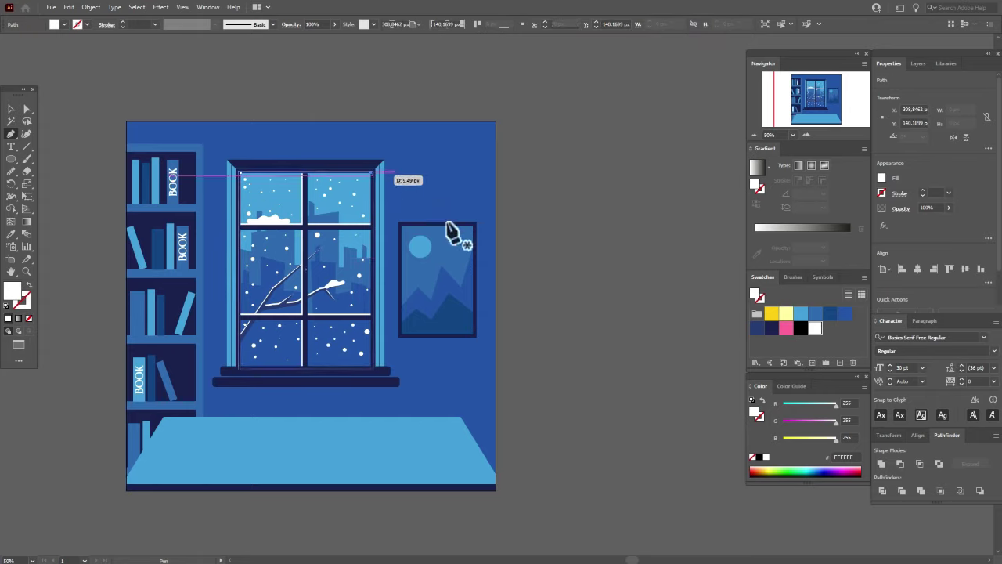
pyautogui.click(496, 280)
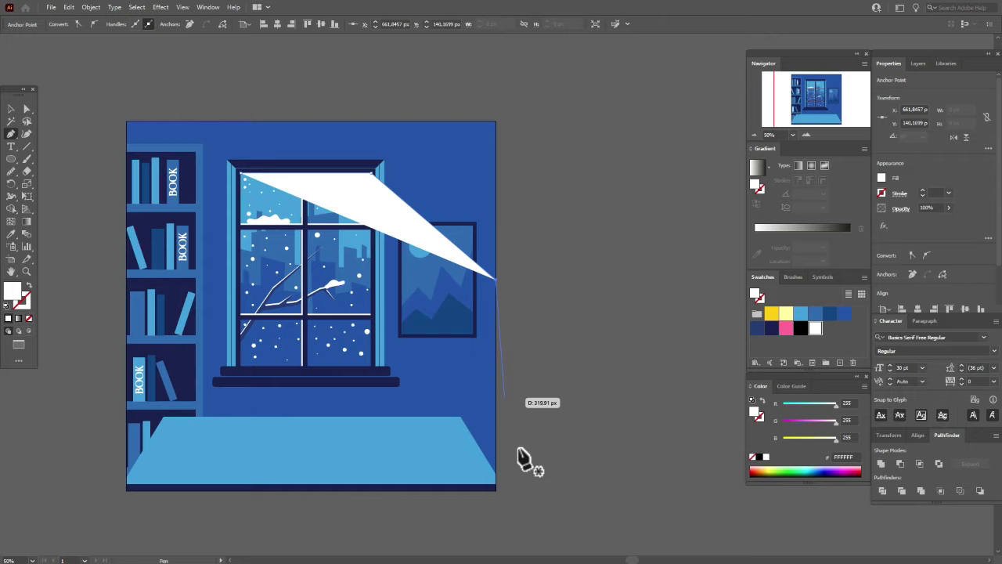
pyautogui.click(496, 490)
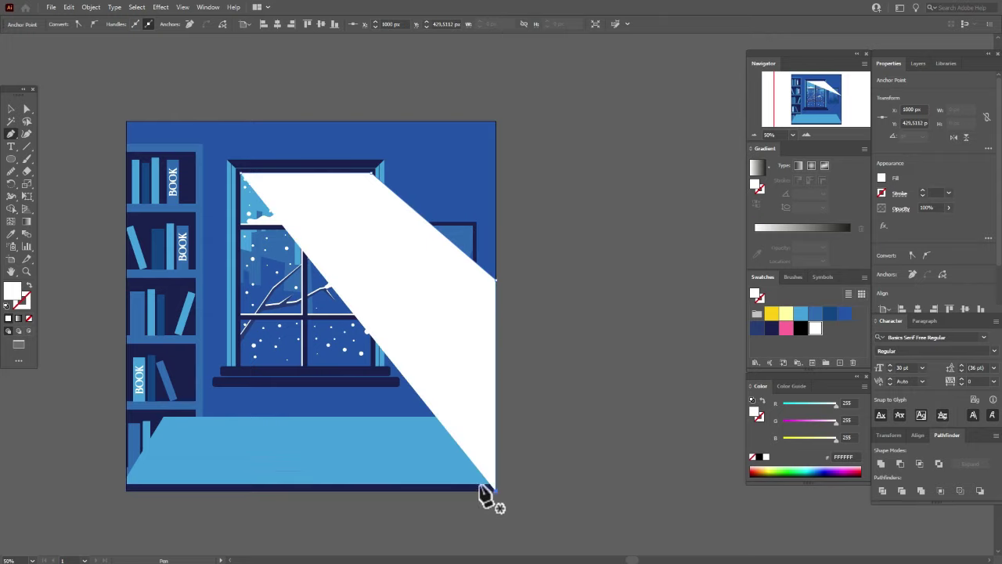
pyautogui.click(239, 365)
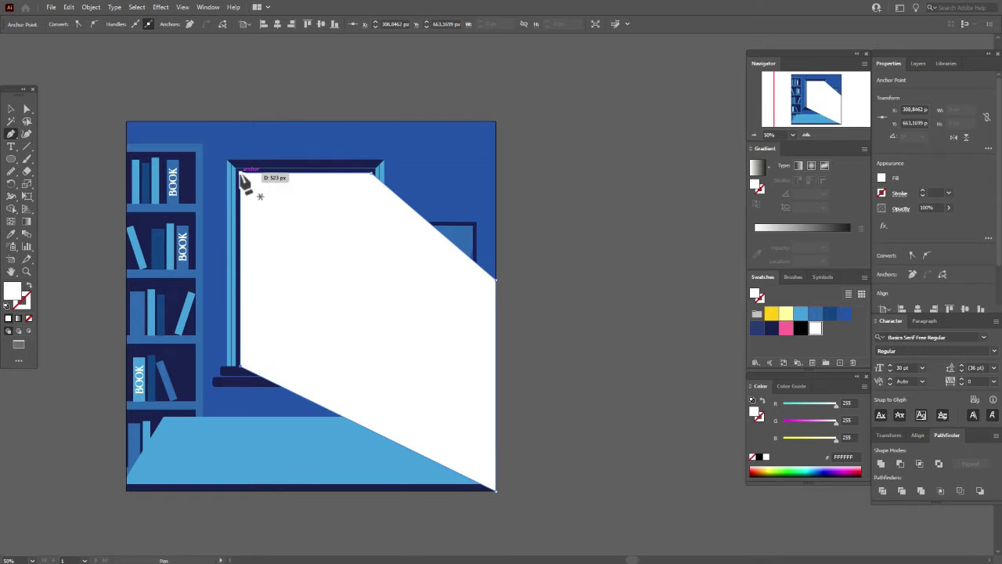
pyautogui.click(240, 173)
# Raise the beam's upper anchor point on the artboard's right edge to a Y position of about 349.5 px
pyautogui.click(26, 108)
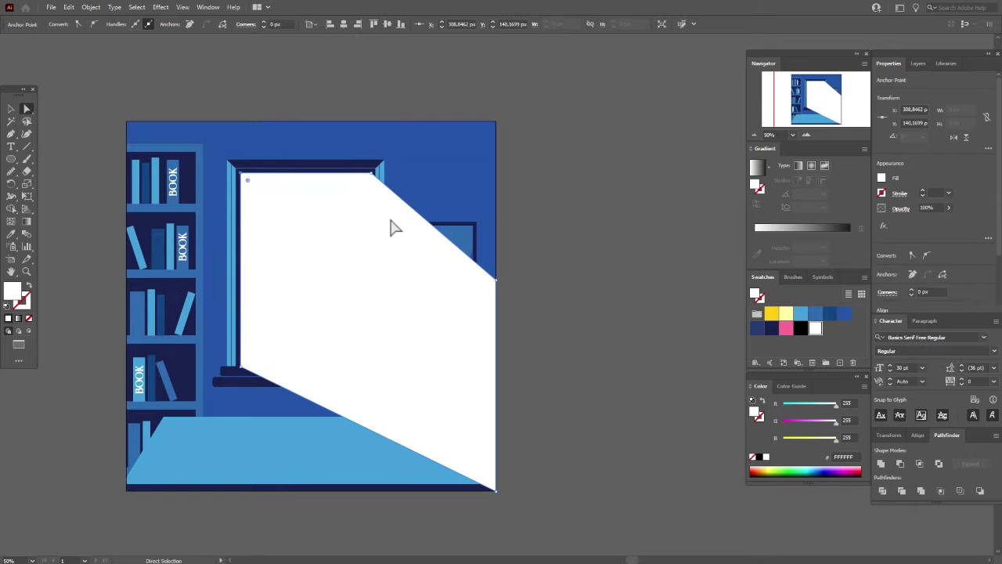
pyautogui.click(496, 279)
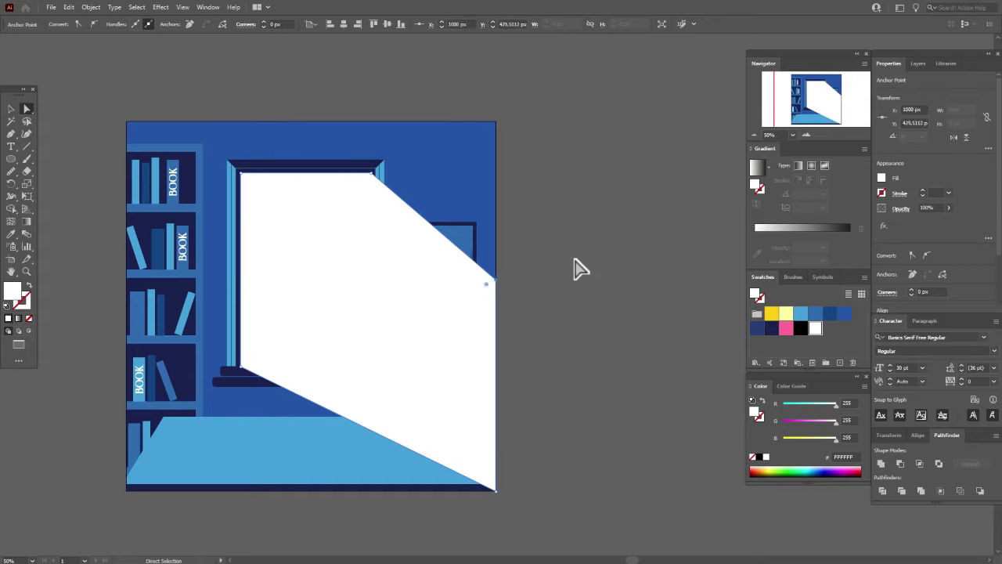
pyautogui.press('Up')
pyautogui.press('Up')
pyautogui.press('Up')
pyautogui.press('Up')
pyautogui.press('Up')
pyautogui.press('Up')
pyautogui.press('Up')
pyautogui.press('Up')
pyautogui.press('Up')
pyautogui.press('Up')
pyautogui.press('Up')
pyautogui.press('Up')
pyautogui.press('Up')
pyautogui.press('Up')
pyautogui.press('Up')
pyautogui.press('Up')
pyautogui.press('Up')
pyautogui.press('Up')
pyautogui.press('Up')
pyautogui.press('Up')
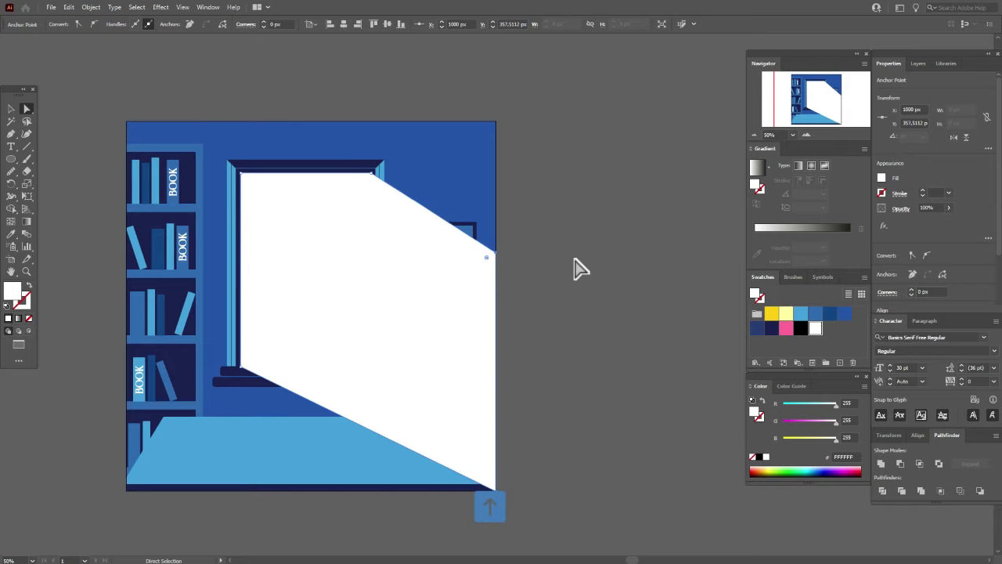
pyautogui.press('Down')
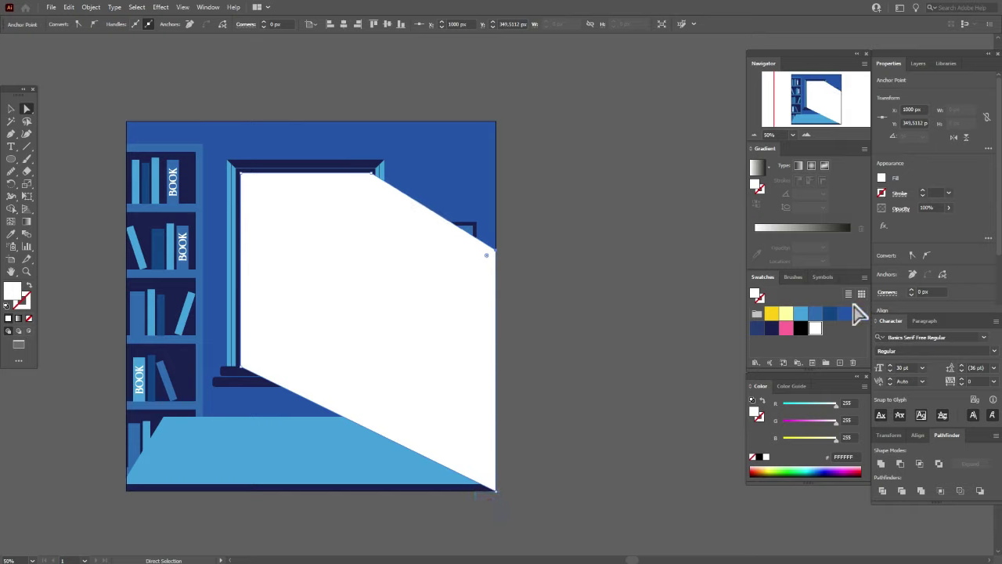
# Fill the beam with a linear gradient from light yellow FFFF99 through pink FF6699 at about 51% to black 000000
pyautogui.click(766, 178)
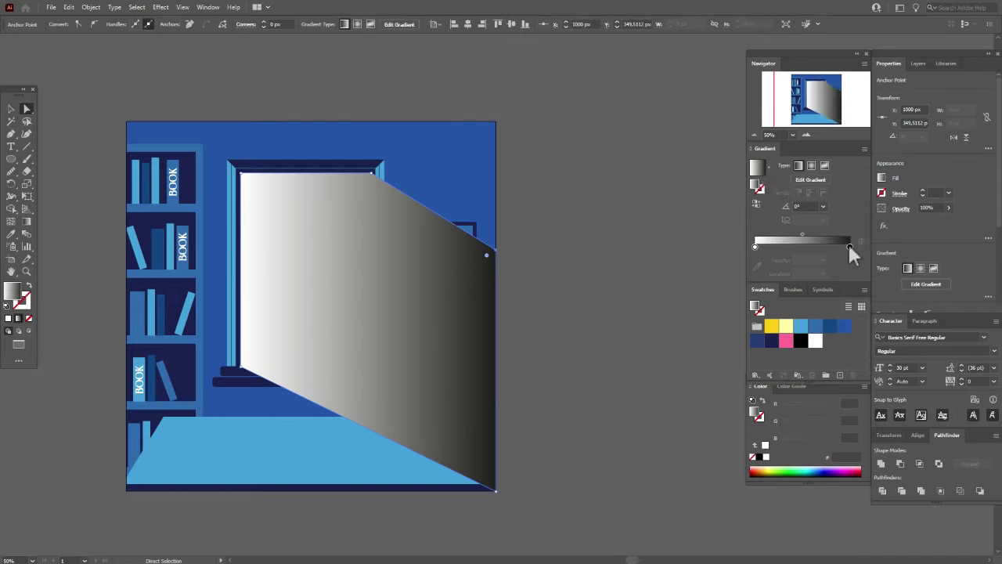
pyautogui.moveTo(800, 340); pyautogui.dragTo(852, 248)
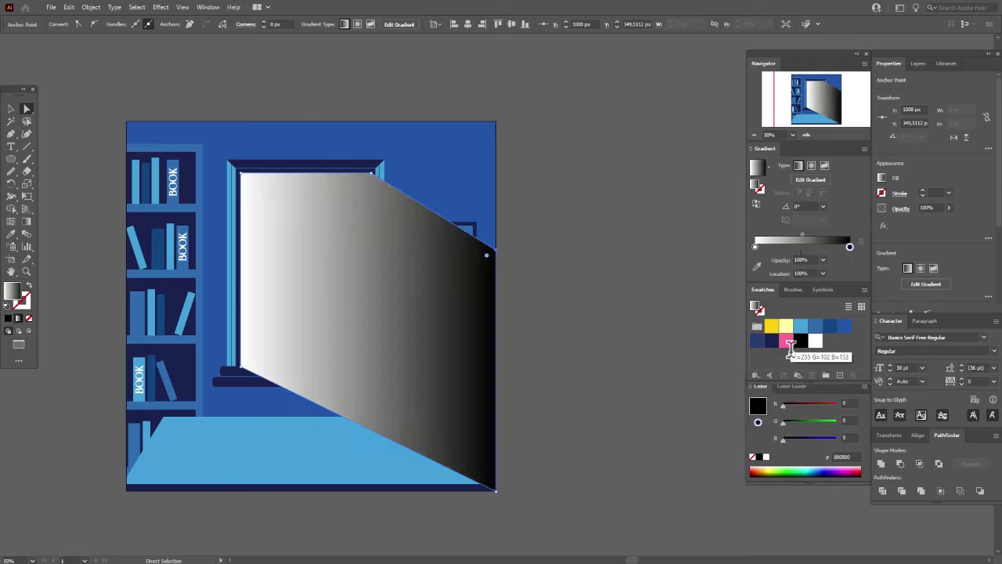
pyautogui.moveTo(789, 344); pyautogui.dragTo(804, 248)
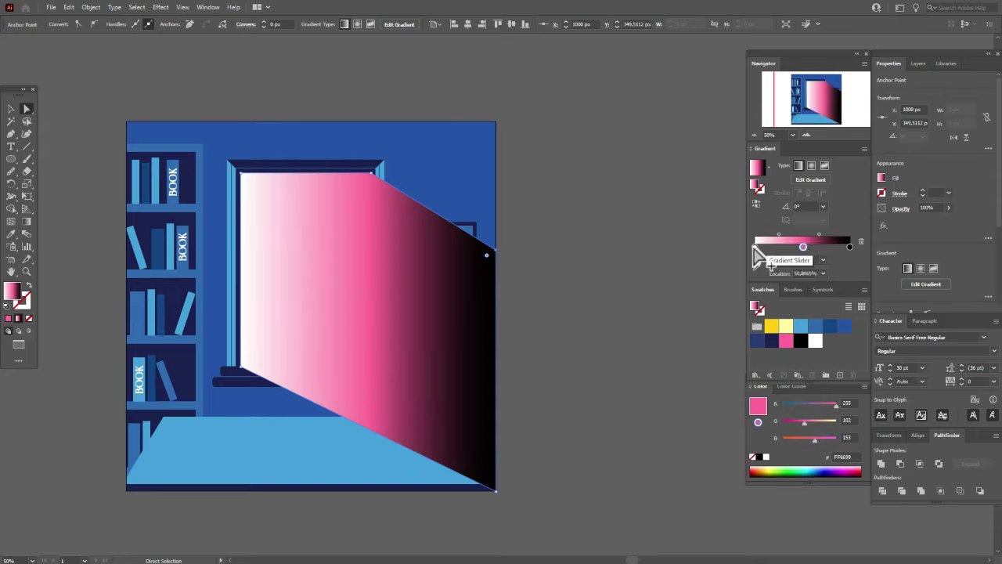
pyautogui.moveTo(766, 298); pyautogui.dragTo(756, 248)
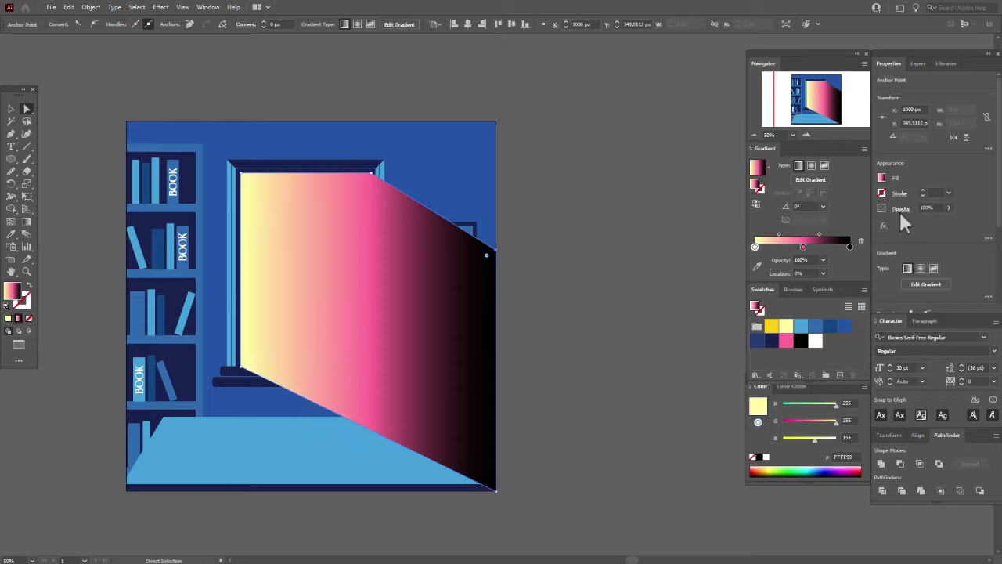
# Set the light beam's blending mode to Screen and deselect it
pyautogui.click(901, 209)
pyautogui.click(838, 226)
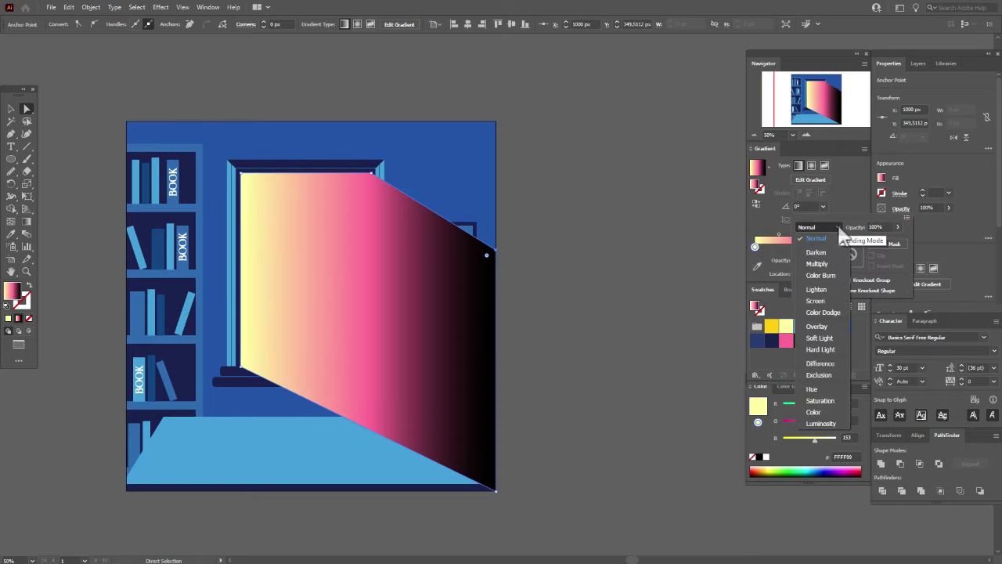
pyautogui.click(816, 301)
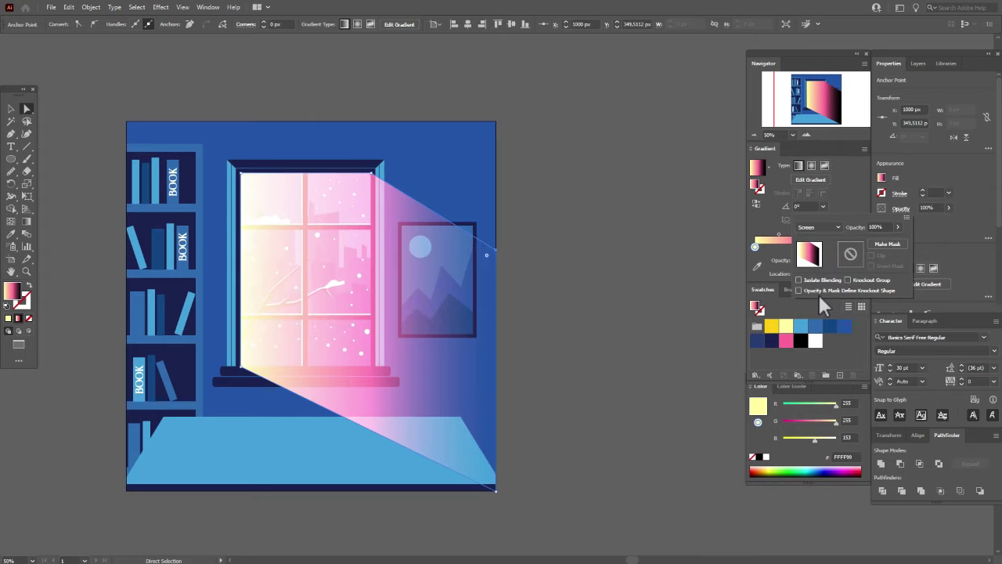
pyautogui.click(64, 100)
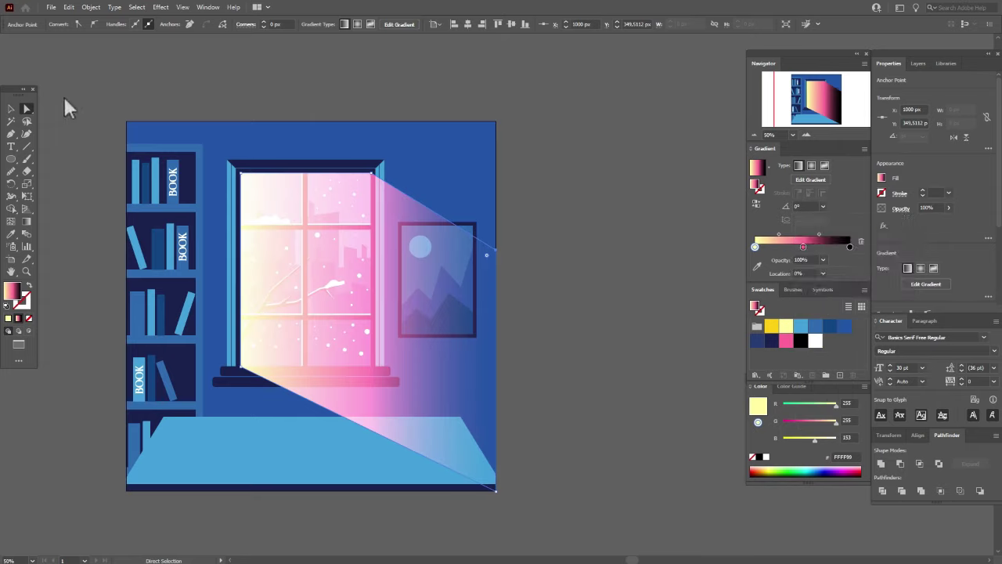
pyautogui.click(65, 100)
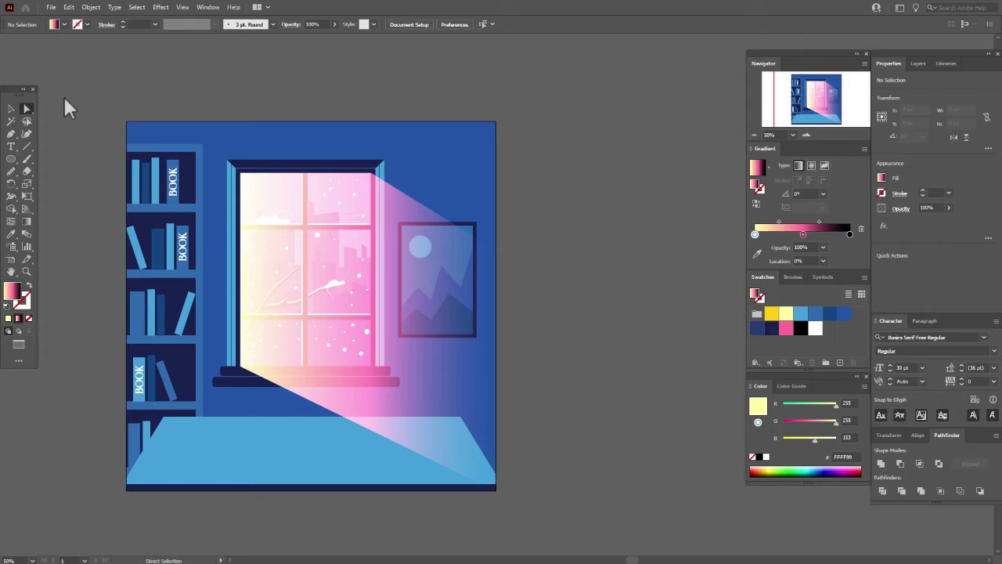
# Set the opacity of the gradient light beam to 85% and deselect it
pyautogui.click(332, 212)
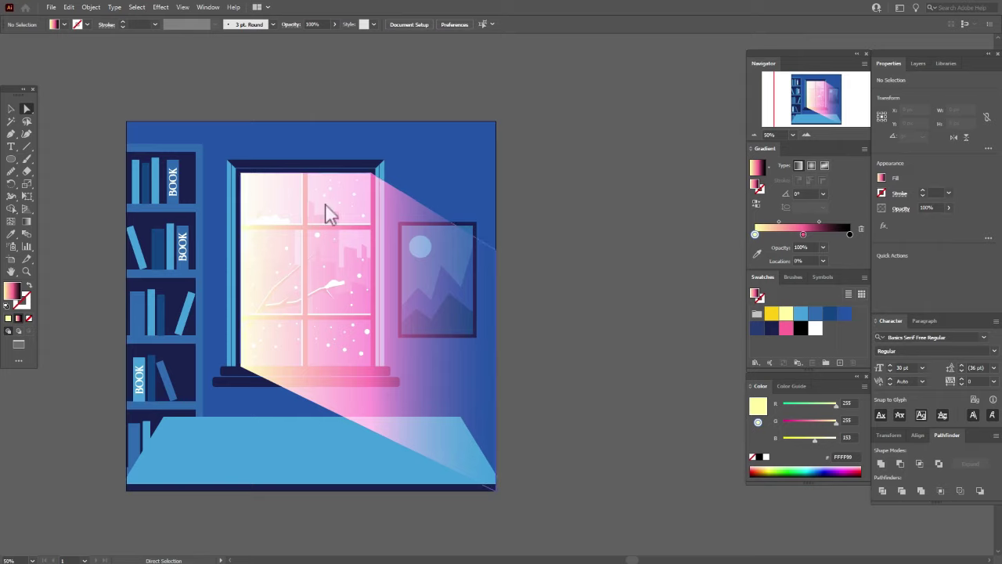
pyautogui.click(926, 208)
pyautogui.write('8')
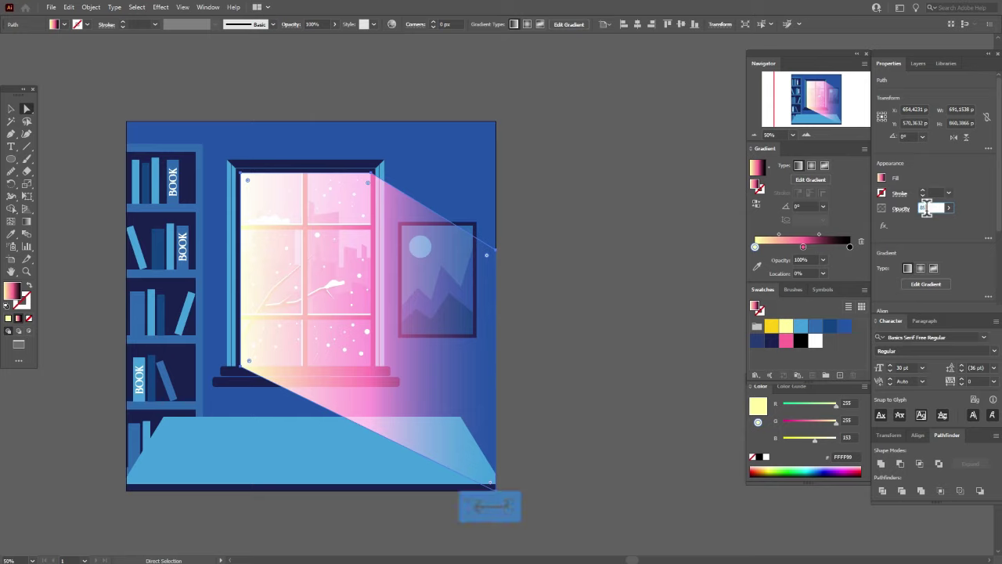
pyautogui.press('Return')
pyautogui.click(681, 288)
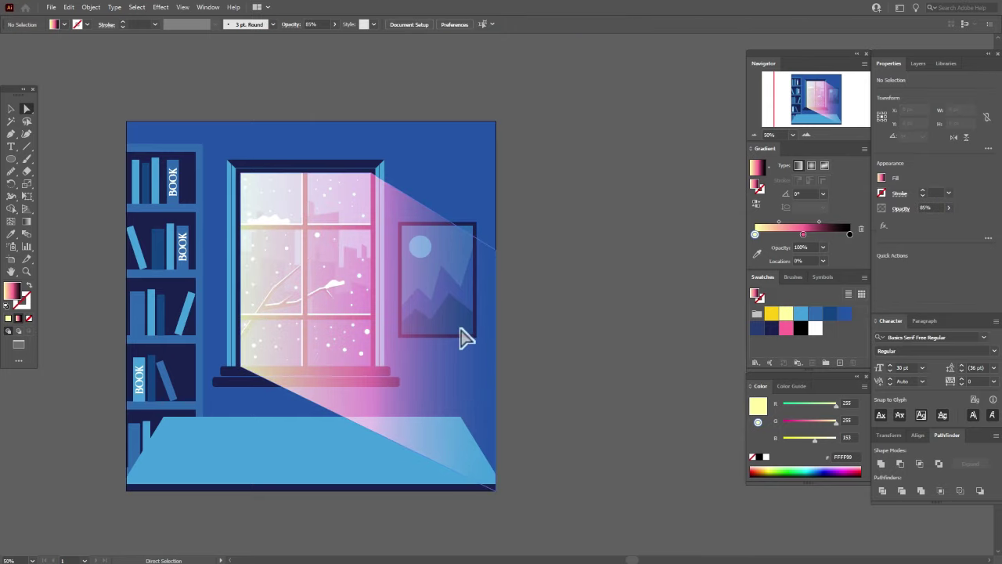
# Copy the light beam, paste the duplicate in front and fill it with solid yellow FFCC00
pyautogui.click(424, 293)
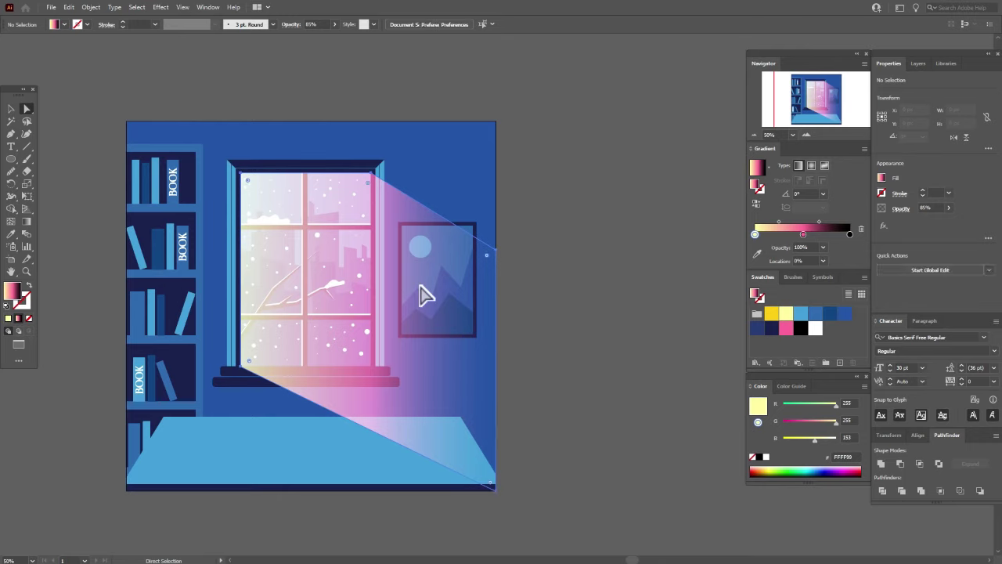
pyautogui.press('ctrl')
pyautogui.hotkey('ctrl', 'c')
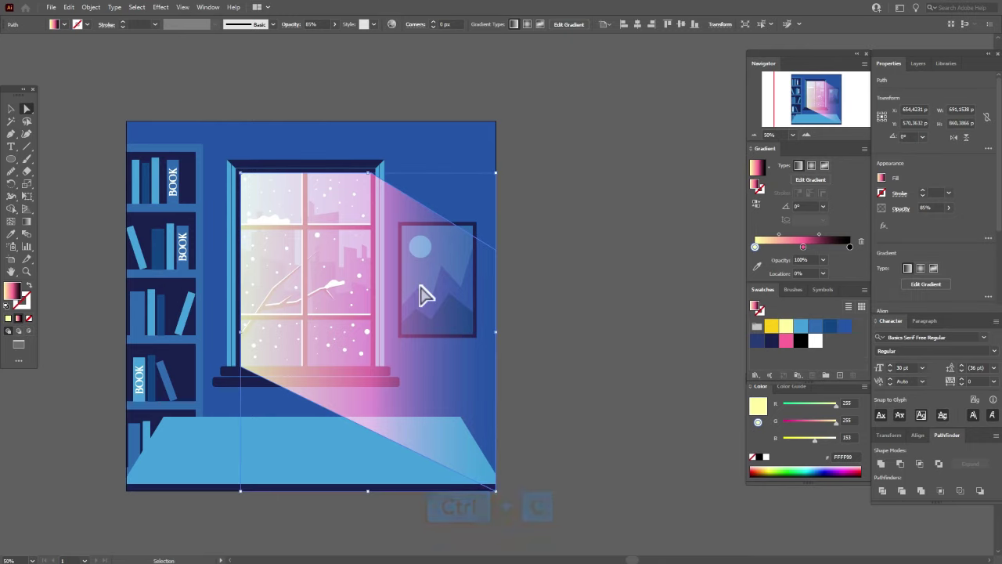
pyautogui.hotkey('ctrl', 'f')
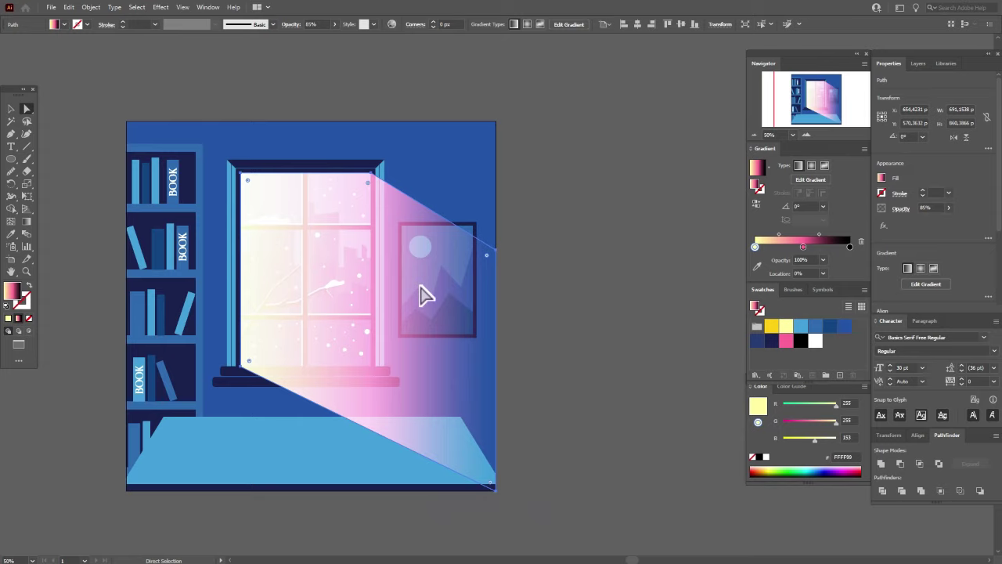
pyautogui.click(772, 329)
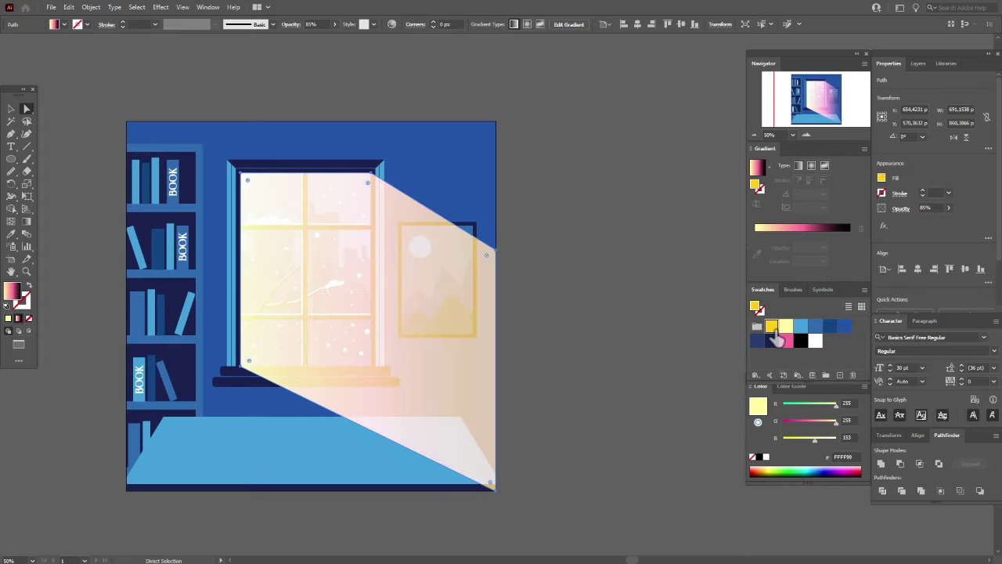
pyautogui.click(660, 336)
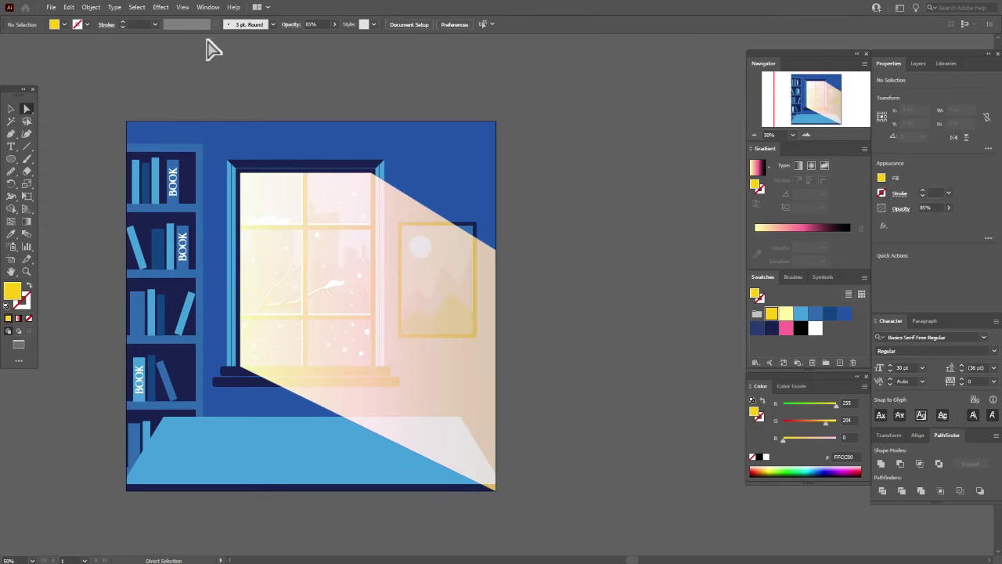
# Make an opacity mask for the yellow beam copy with clipping turned off
pyautogui.click(208, 8)
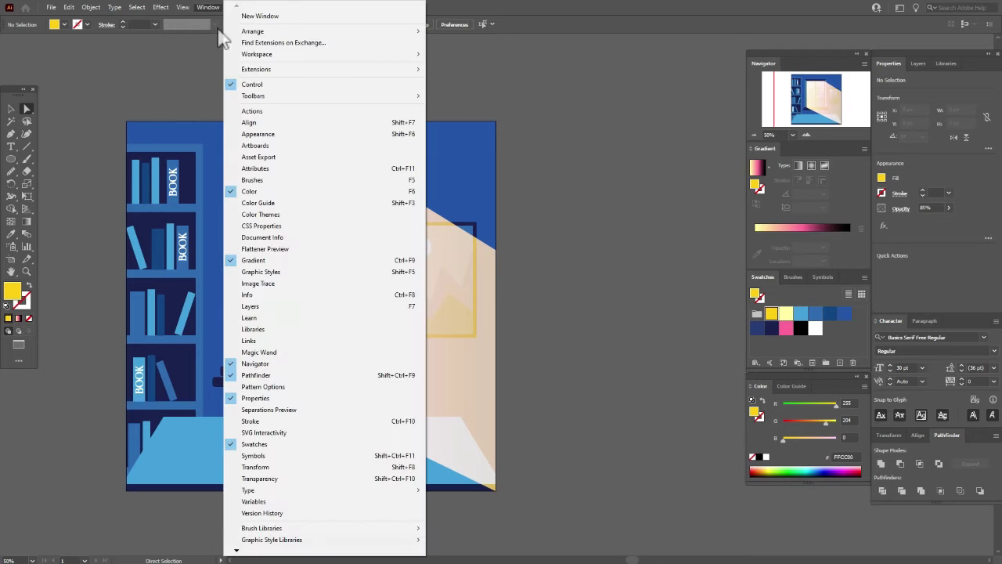
pyautogui.click(315, 478)
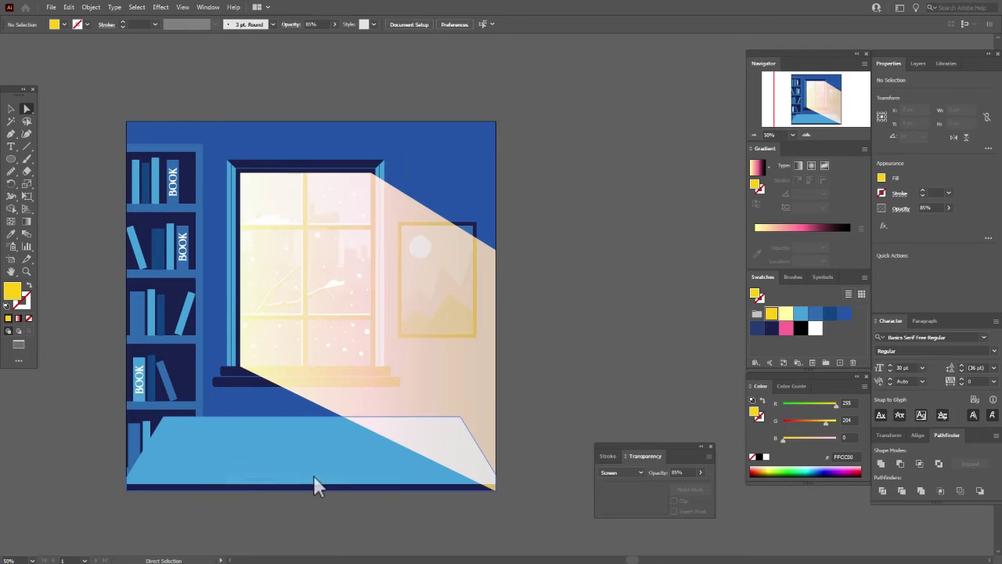
pyautogui.click(478, 339)
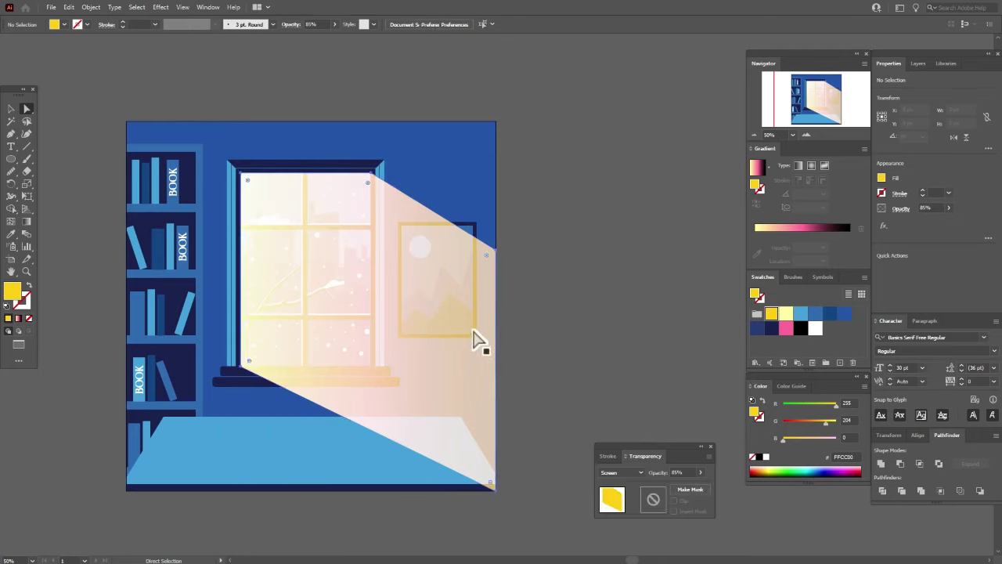
pyautogui.click(704, 490)
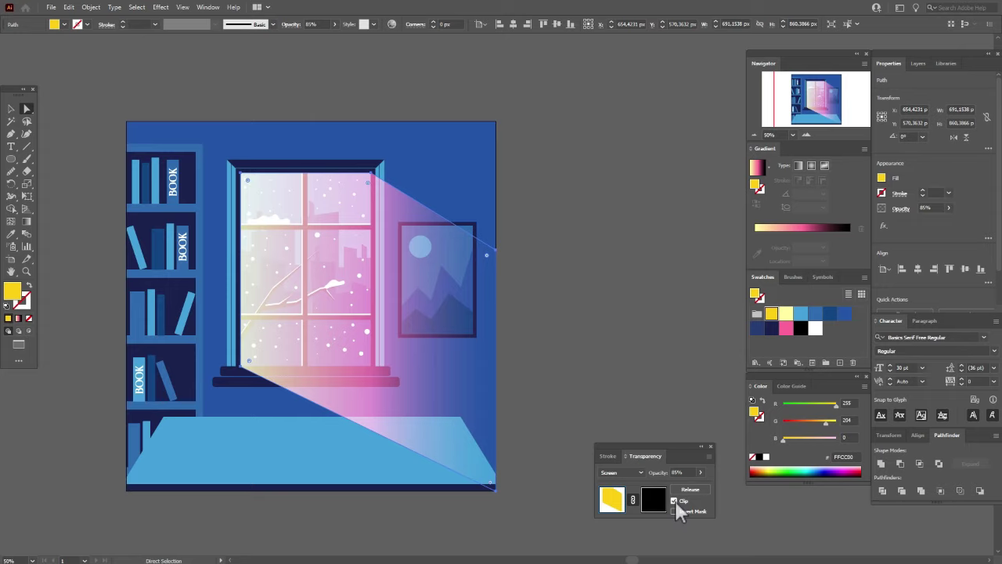
pyautogui.click(674, 500)
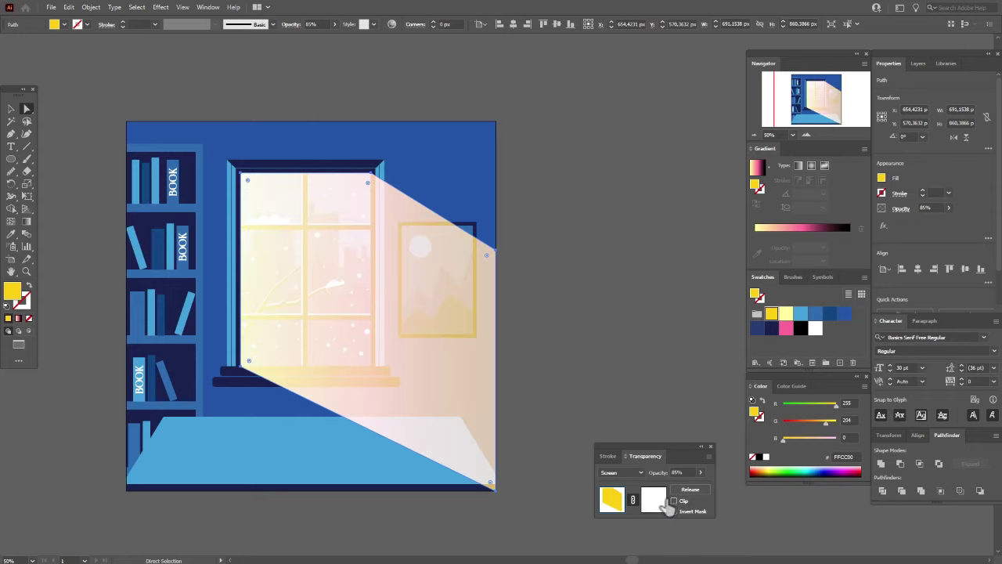
# Draw a rectangle about 884 by 983 px inside the opacity mask, covering the window and the light beam
pyautogui.hotkey('ctrl', 'shift', 'a')
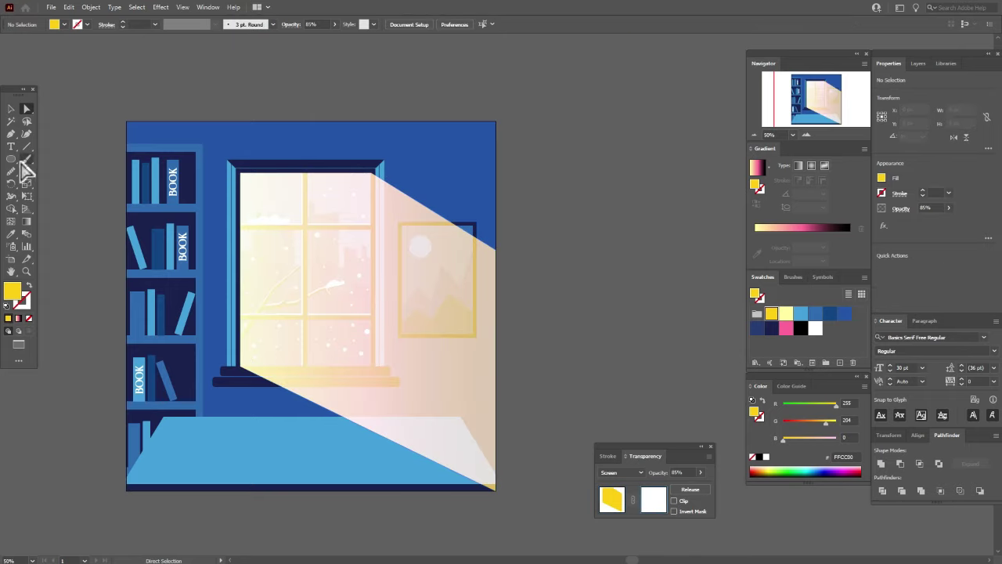
pyautogui.moveTo(12, 160); pyautogui.dragTo(52, 157)
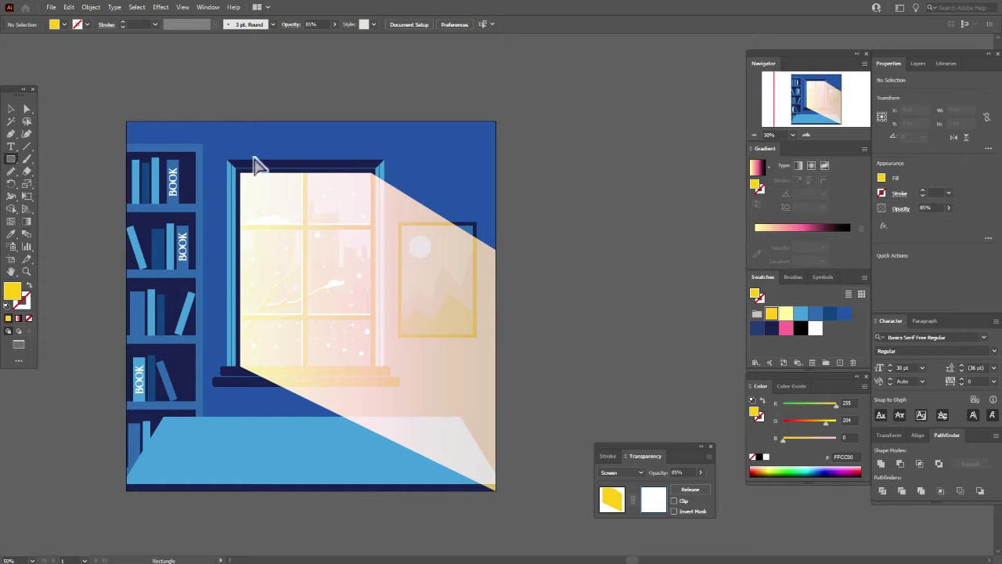
pyautogui.moveTo(207, 133); pyautogui.dragTo(540, 501)
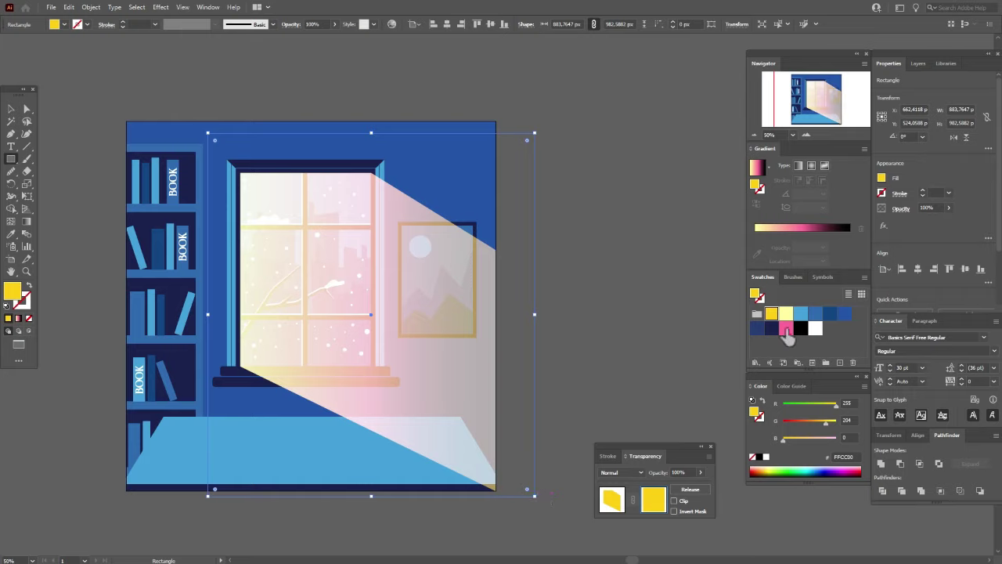
# Fill the mask rectangle with a two-stop linear gradient from white FFFFFF to black, with the midpoint at about 40.9%
pyautogui.click(765, 179)
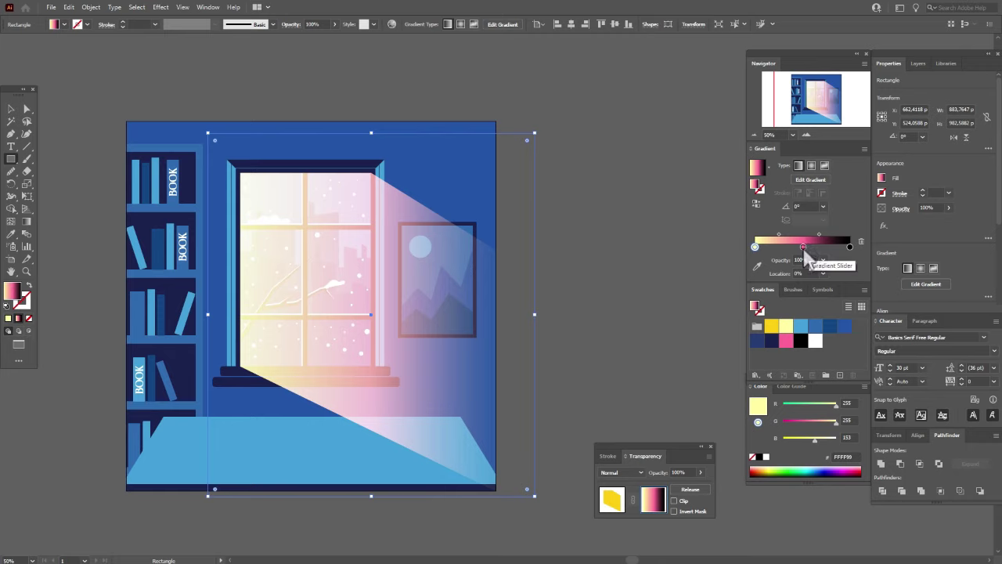
pyautogui.moveTo(804, 248); pyautogui.dragTo(805, 269)
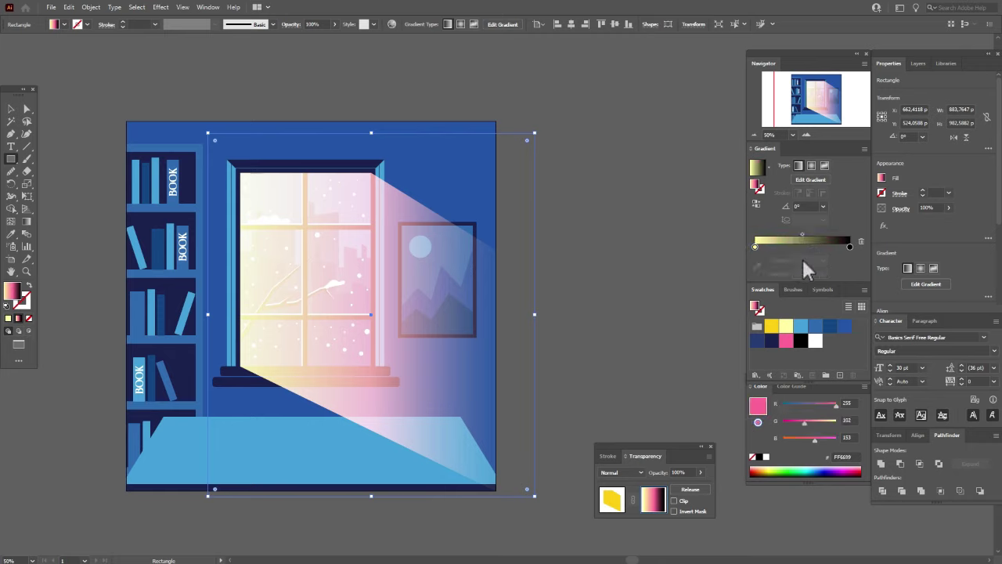
pyautogui.click(755, 247)
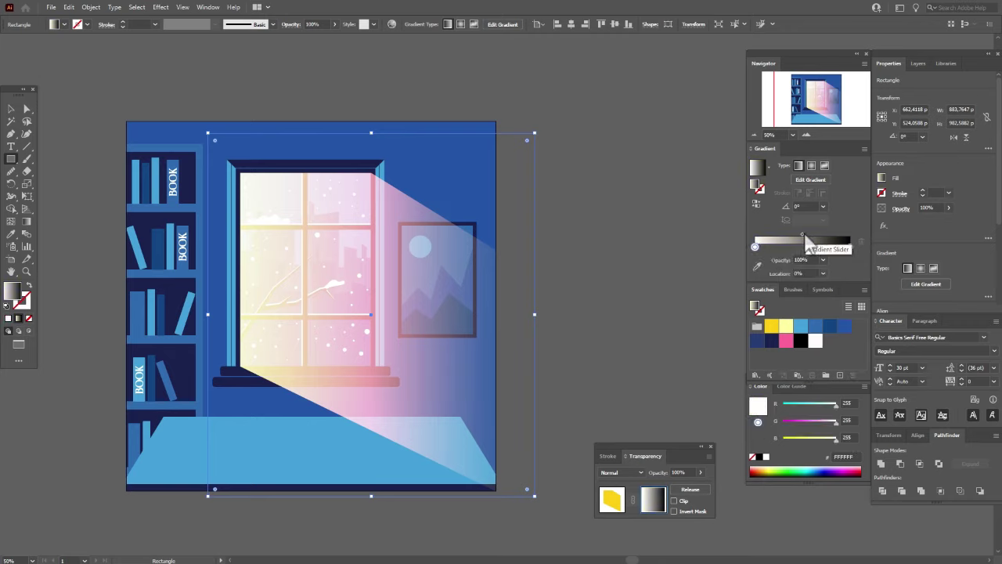
pyautogui.moveTo(802, 235); pyautogui.dragTo(795, 235)
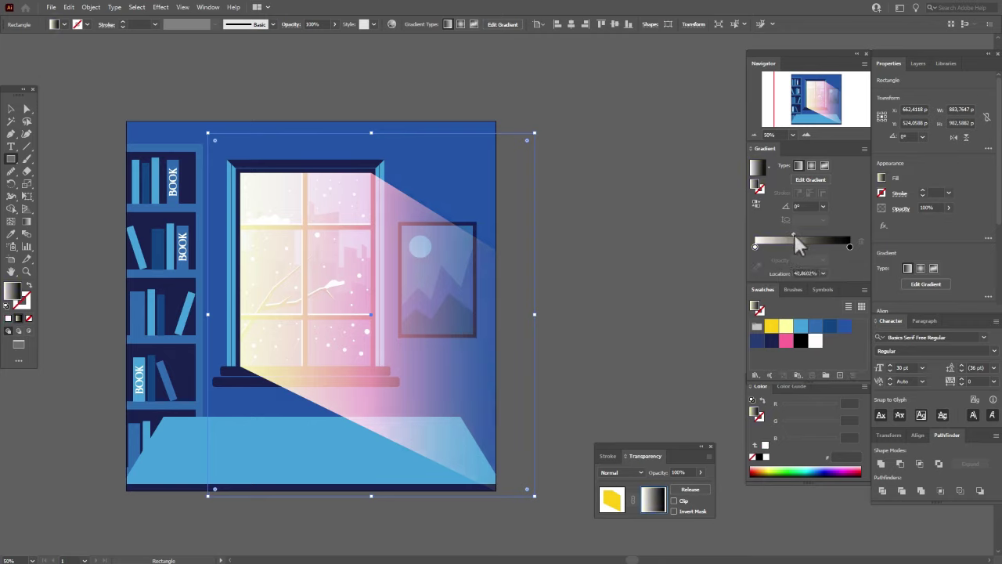
# Apply a Grain texture effect to the mask rectangle with contrast 26 and the Stippled grain type
pyautogui.click(166, 8)
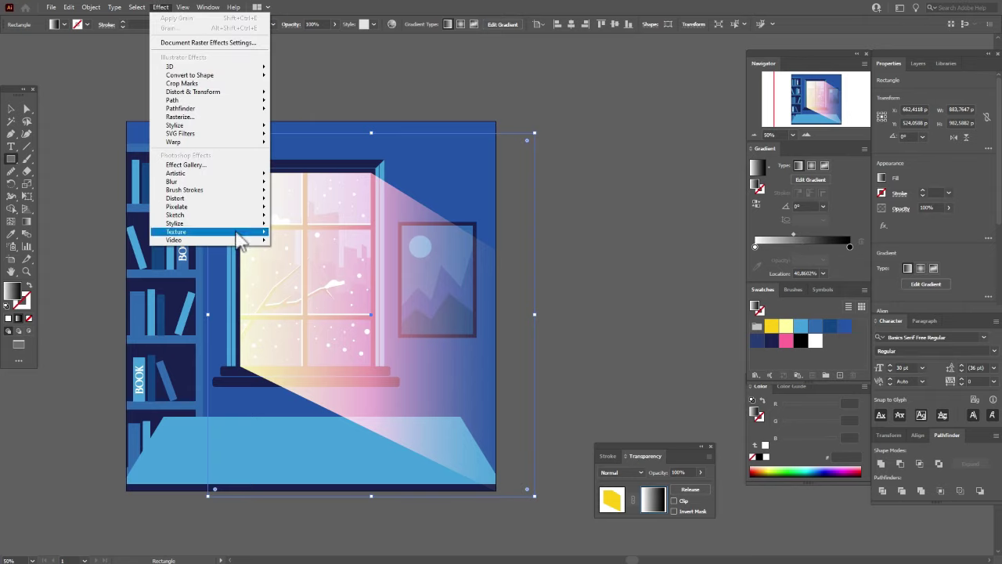
pyautogui.moveTo(239, 234)
pyautogui.click(304, 252)
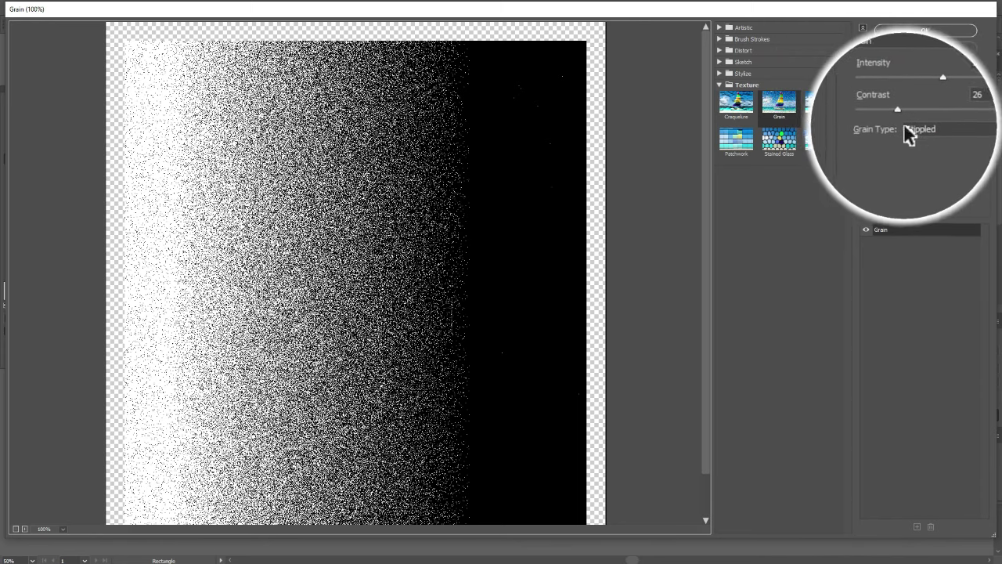
pyautogui.click(926, 31)
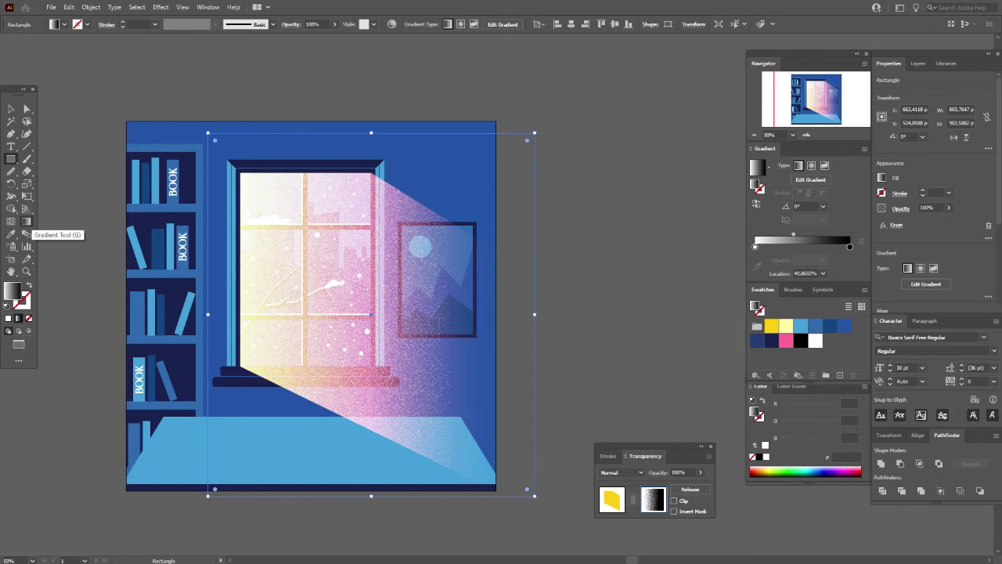
# Redirect the mask gradient diagonally at about -43.9° from the window's upper left corner to the picture frame's lower left corner
pyautogui.click(27, 223)
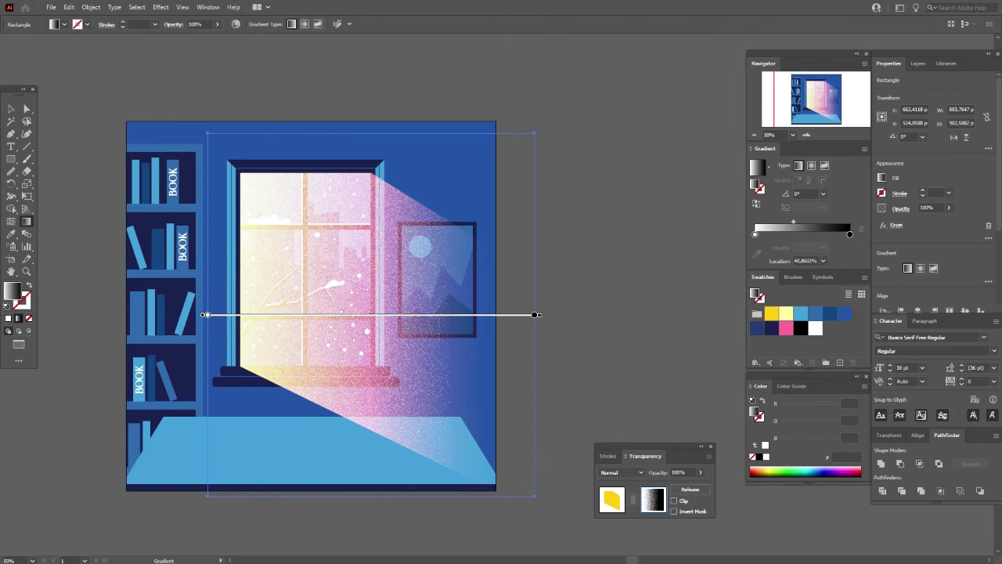
pyautogui.moveTo(181, 171); pyautogui.dragTo(365, 311)
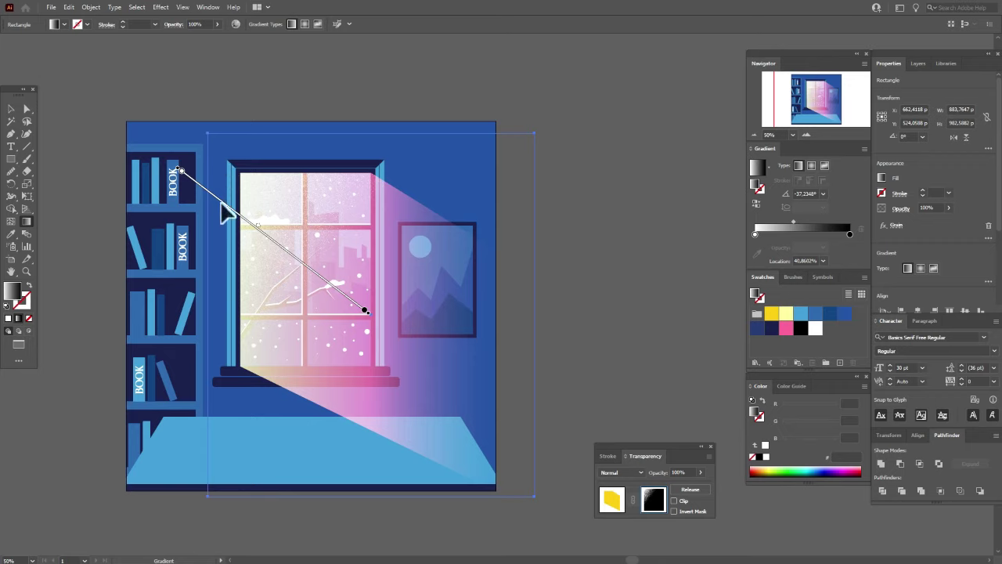
pyautogui.moveTo(222, 202)
pyautogui.mouseDown()
pyautogui.moveTo(330, 270)
pyautogui.moveTo(252, 221)
pyautogui.moveTo(261, 230)
pyautogui.mouseUp()
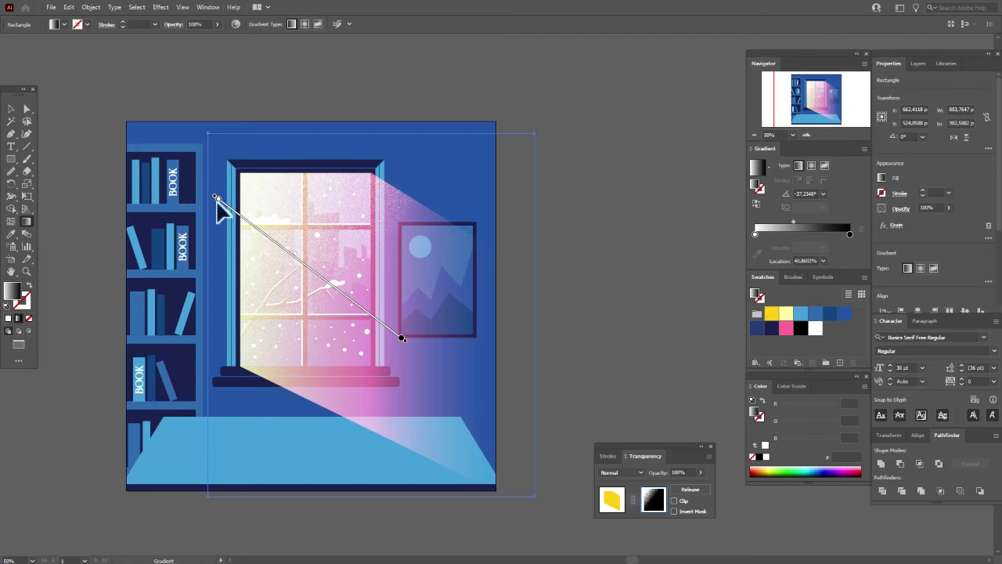
pyautogui.moveTo(413, 360); pyautogui.dragTo(399, 373)
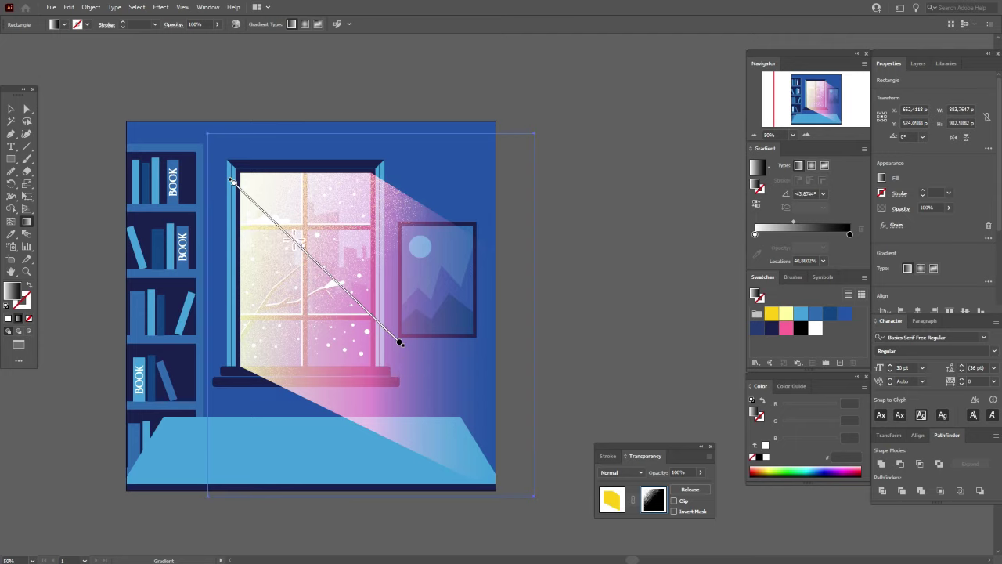
pyautogui.moveTo(287, 237)
pyautogui.mouseDown()
pyautogui.moveTo(272, 217)
pyautogui.moveTo(301, 249)
pyautogui.moveTo(279, 226)
pyautogui.mouseUp()
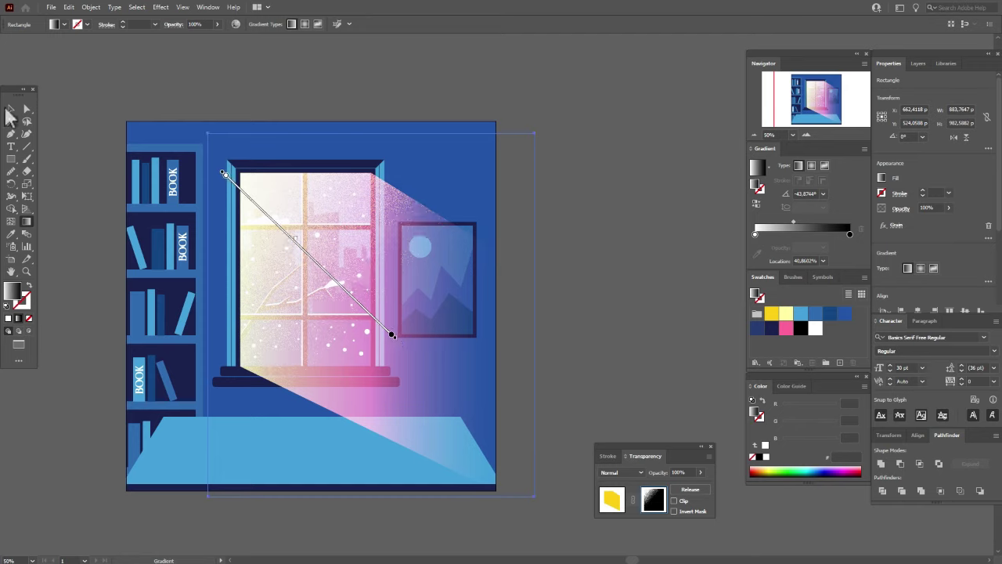
pyautogui.press('v')
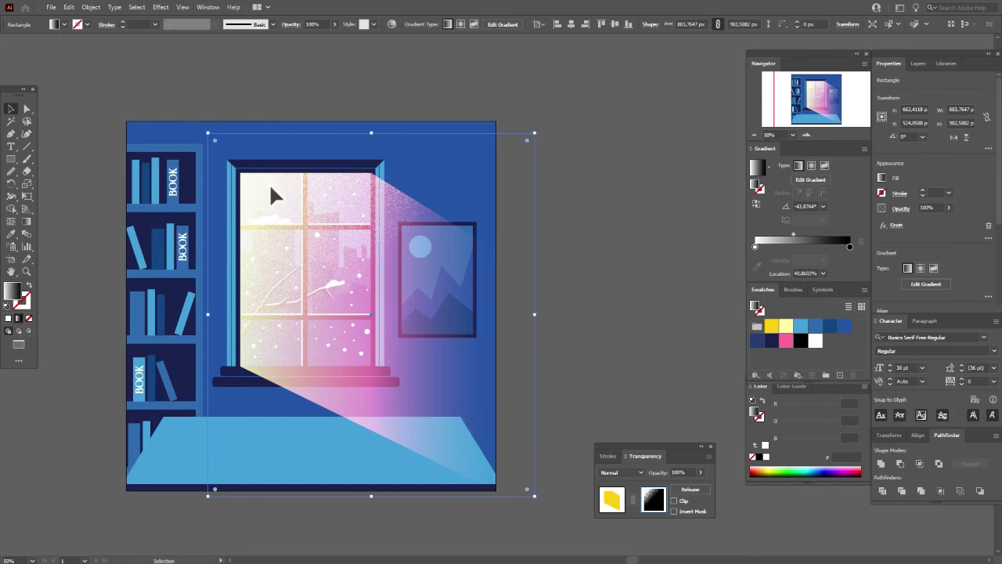
# Leave opacity mask editing, set the yellow beam's opacity to 70% and deselect it
pyautogui.click(610, 500)
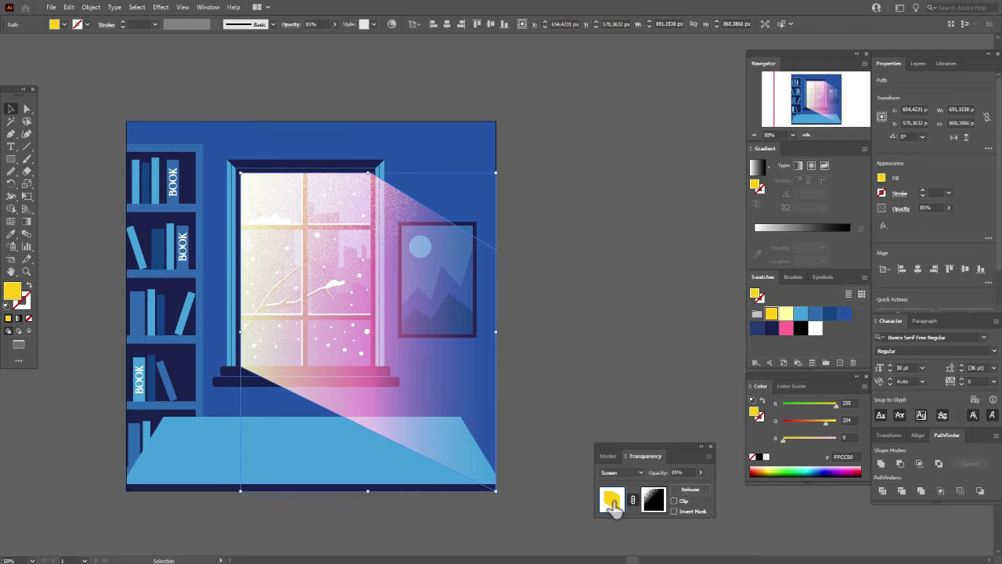
pyautogui.click(595, 399)
pyautogui.click(329, 304)
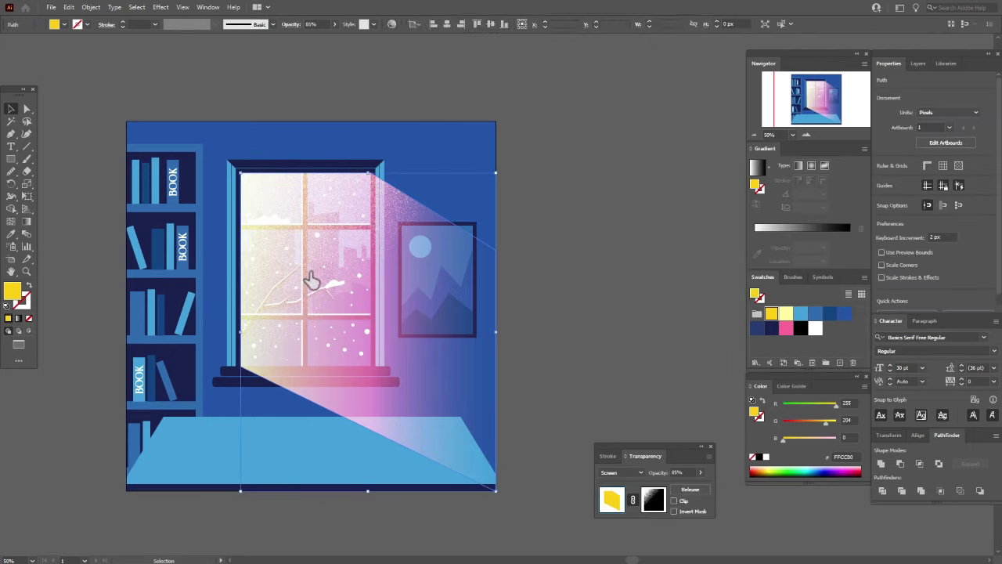
pyautogui.click(923, 212)
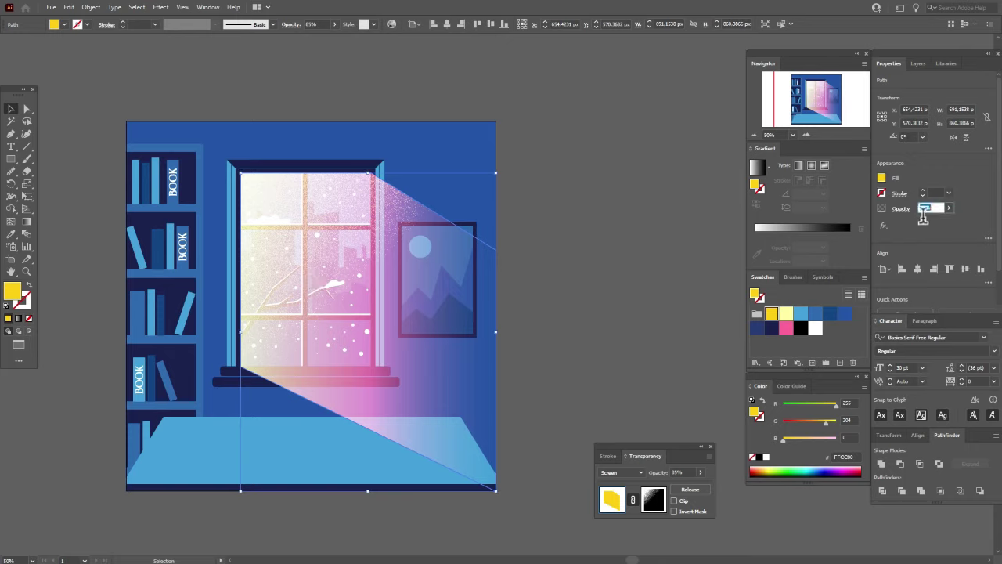
pyautogui.write('0')
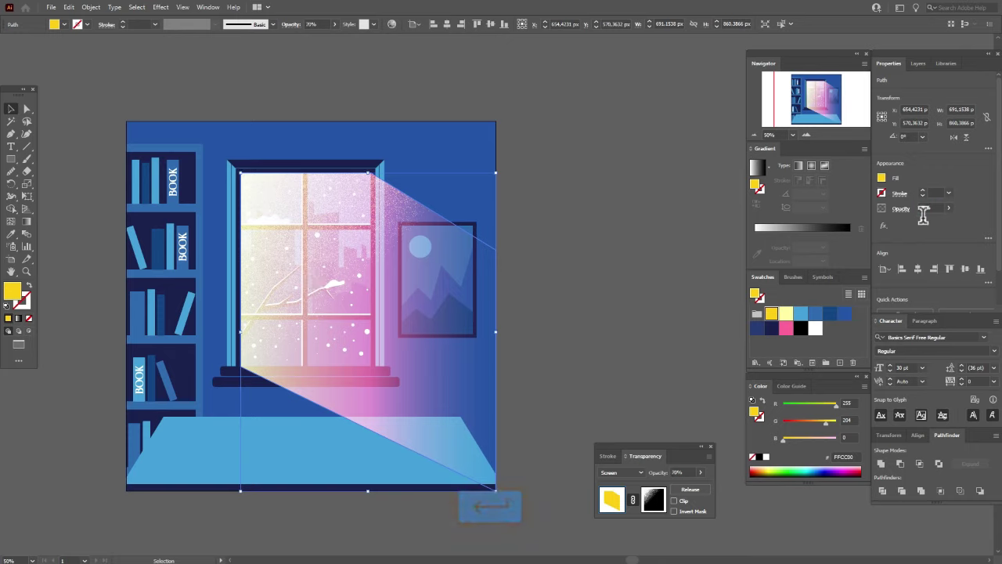
pyautogui.click(644, 210)
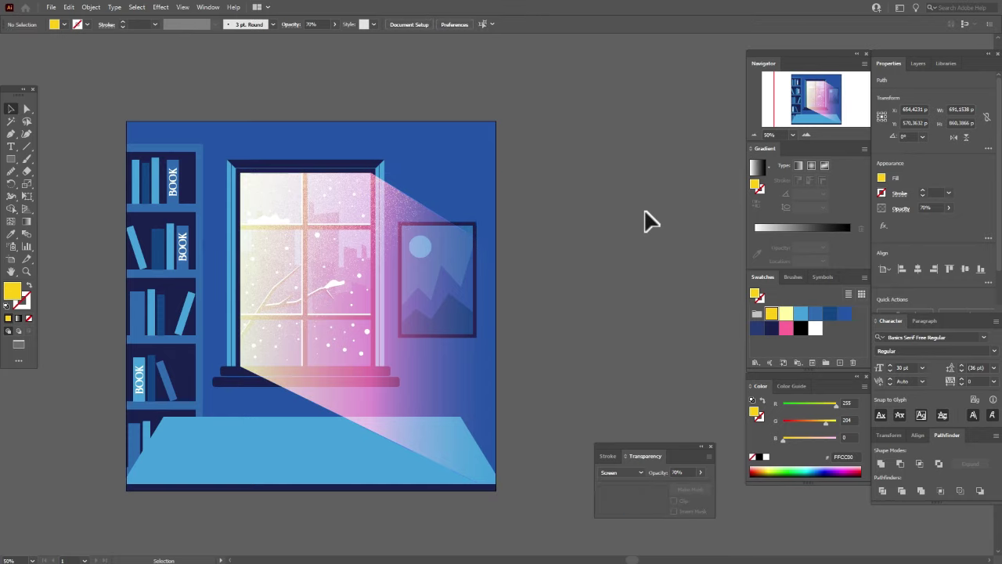
# Draw a dark navy 1A2153 nail circle about 23 px wide on the wall centred above the picture frame
pyautogui.click(772, 329)
pyautogui.click(11, 159)
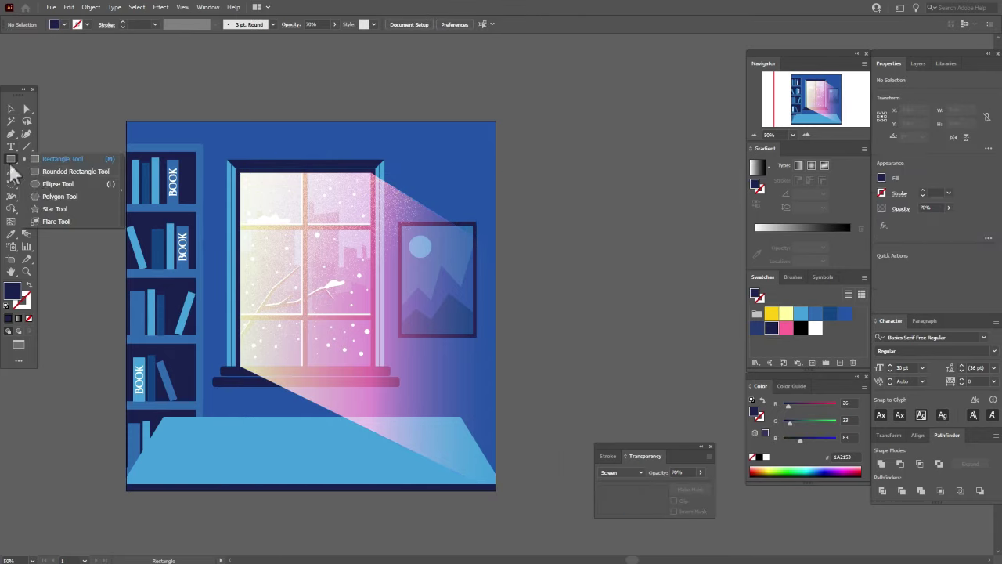
pyautogui.click(43, 184)
pyautogui.moveTo(435, 183); pyautogui.dragTo(445, 191)
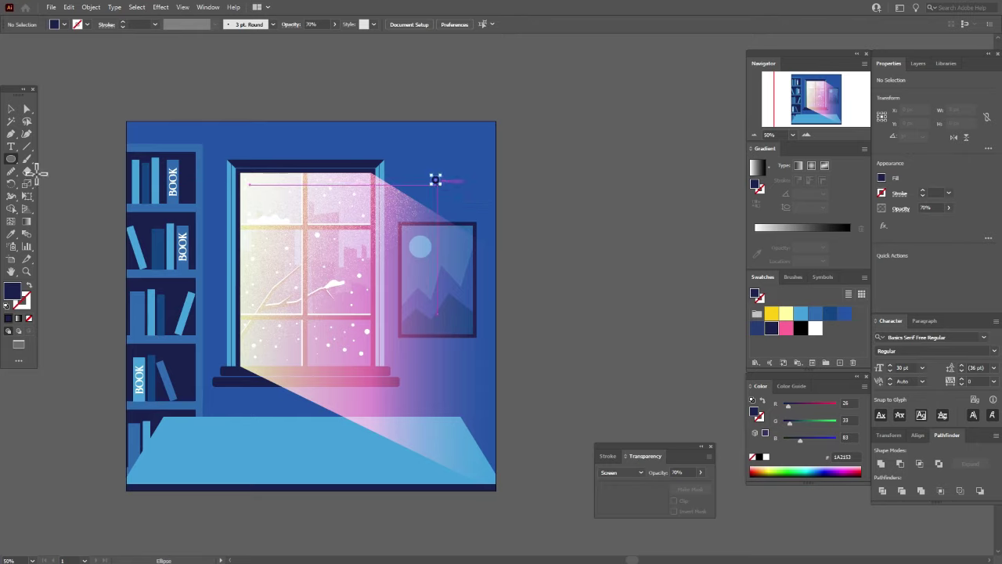
pyautogui.press('v')
pyautogui.hotkey('ctrl', 'shift', 'a')
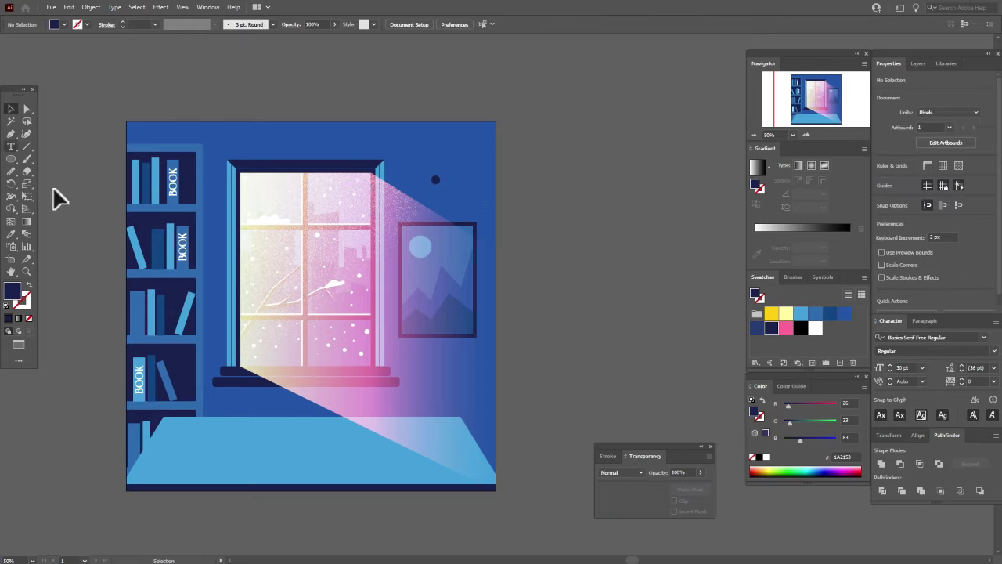
# Draw a straight hanging string from the nail to the frame's upper edge left of centre, with a dark blue stroke and no fill
pyautogui.click(829, 313)
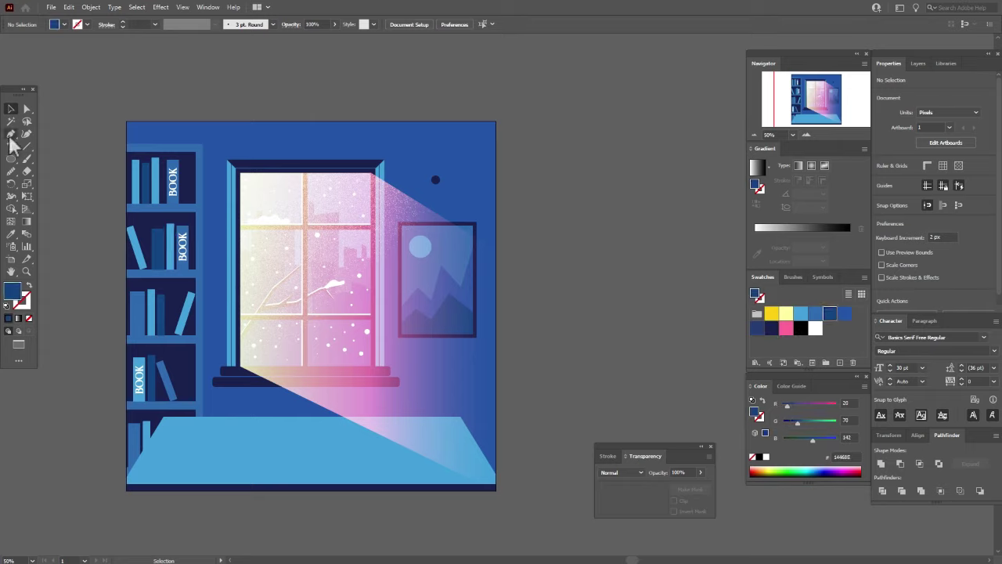
pyautogui.click(11, 134)
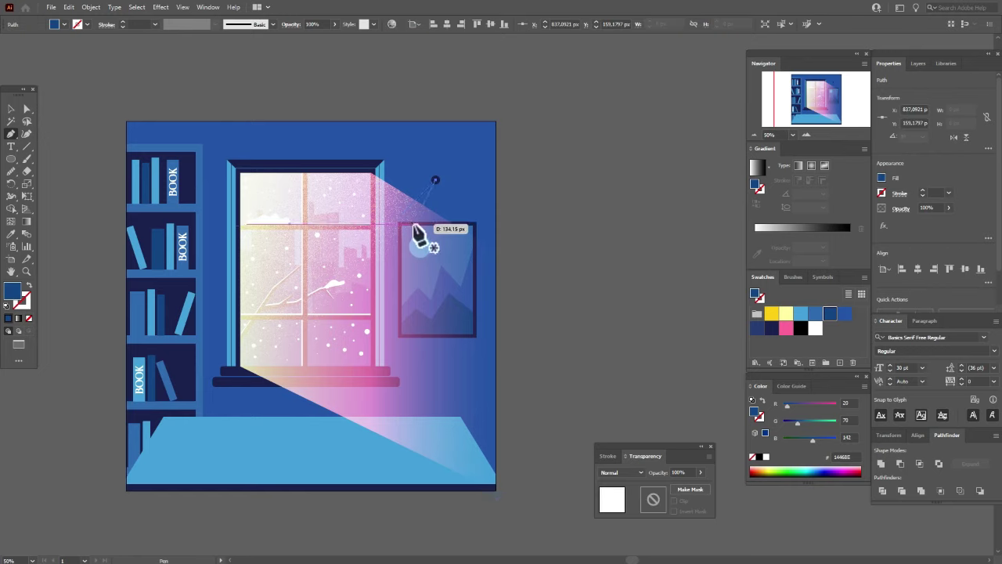
pyautogui.click(412, 227)
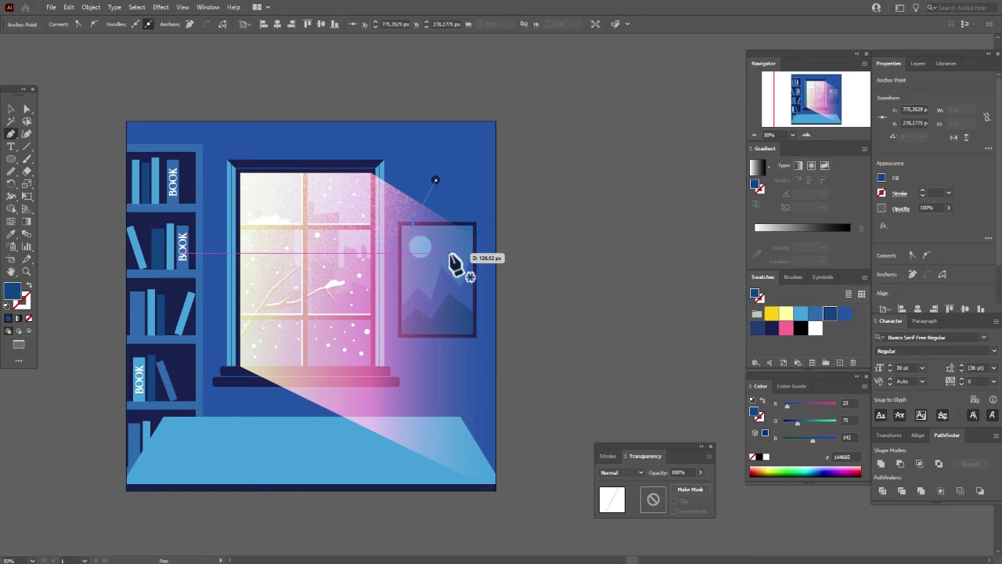
pyautogui.press('Escape')
pyautogui.click(29, 285)
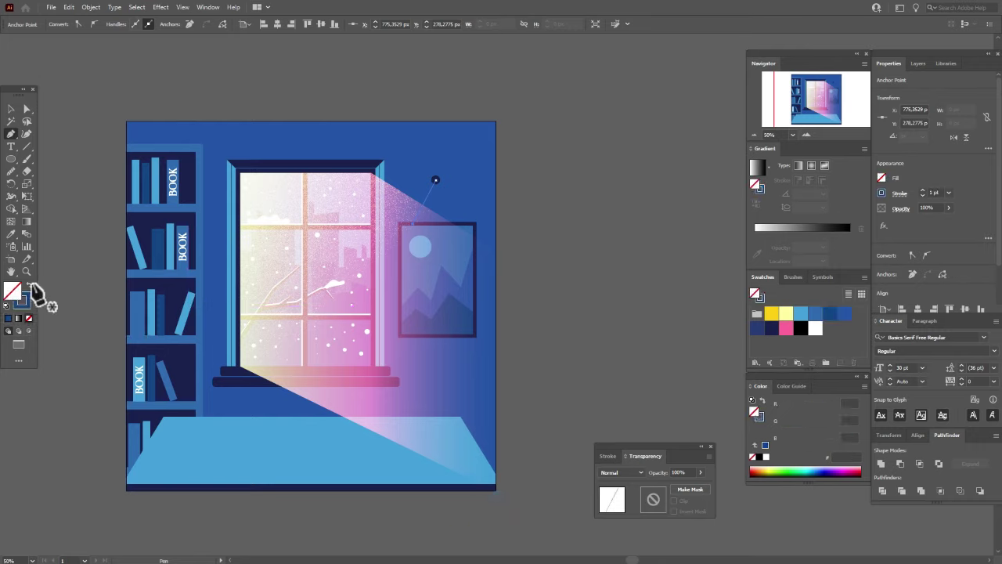
# Send the hanging string and the wall background together to the back of the stacking order, and deselect them
pyautogui.click(11, 109)
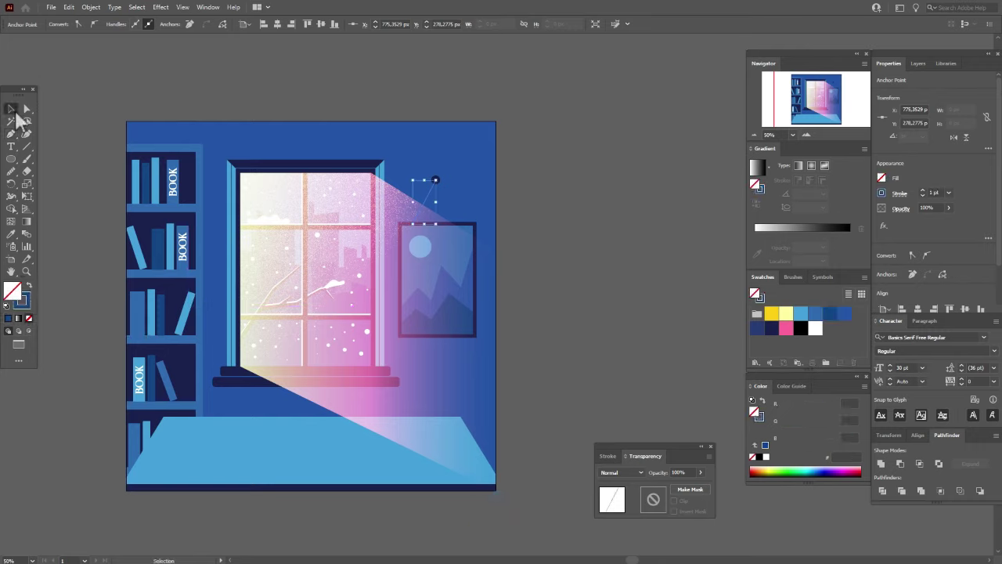
pyautogui.click(455, 186)
pyautogui.rightClick(455, 185)
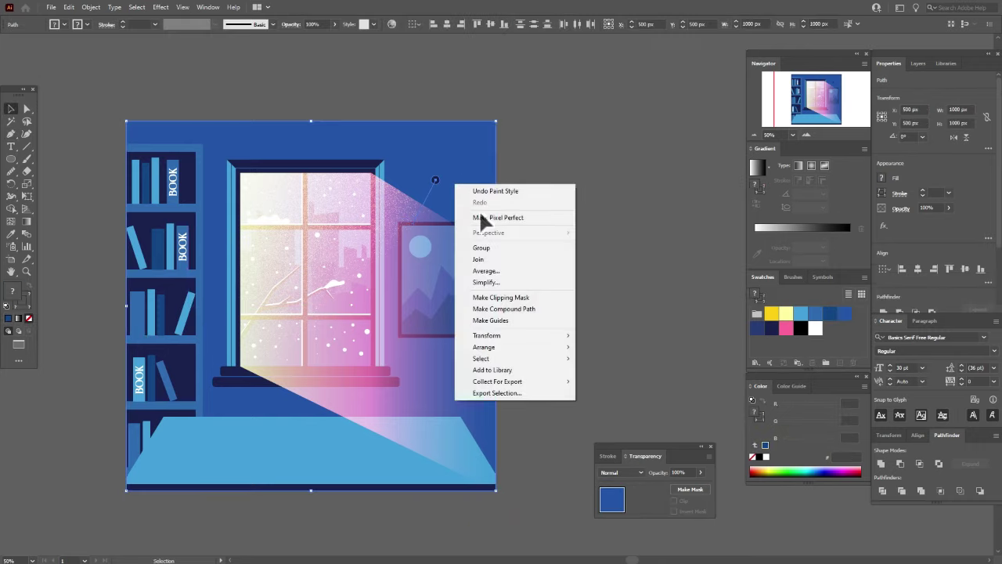
pyautogui.moveTo(546, 345)
pyautogui.click(609, 381)
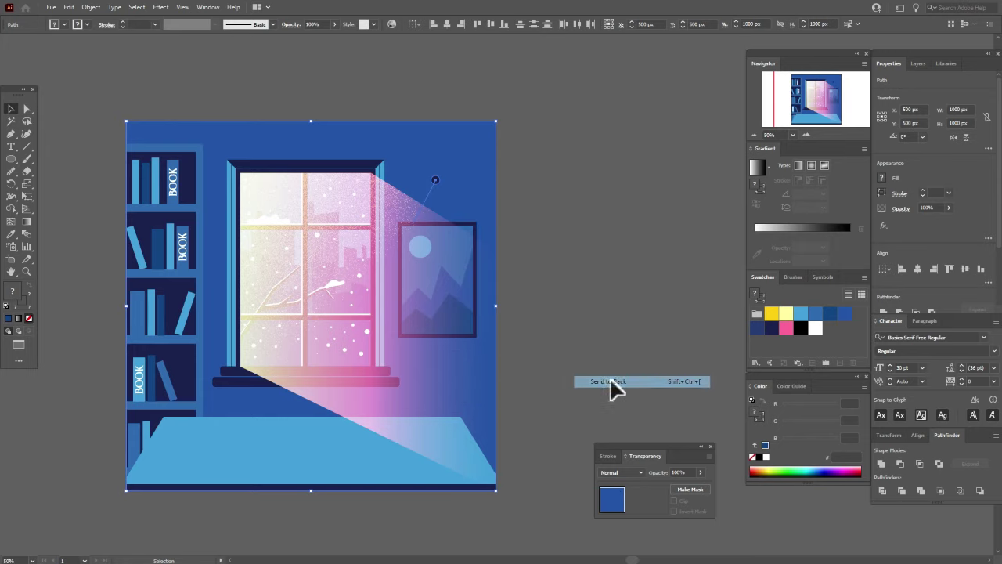
pyautogui.click(599, 273)
# Bring the nail circle to the front of the stacking order
pyautogui.rightClick(436, 183)
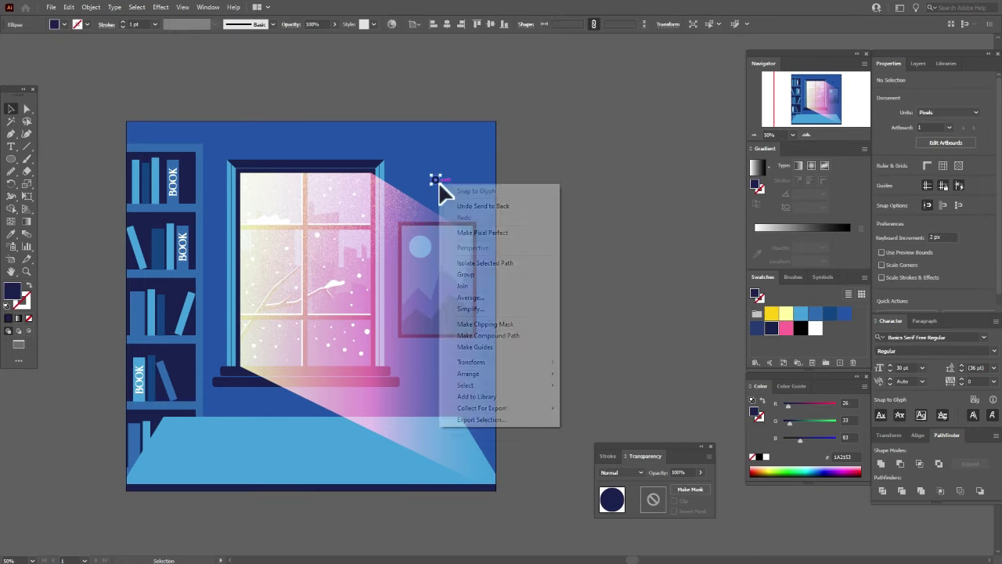
pyautogui.moveTo(506, 376)
pyautogui.click(606, 375)
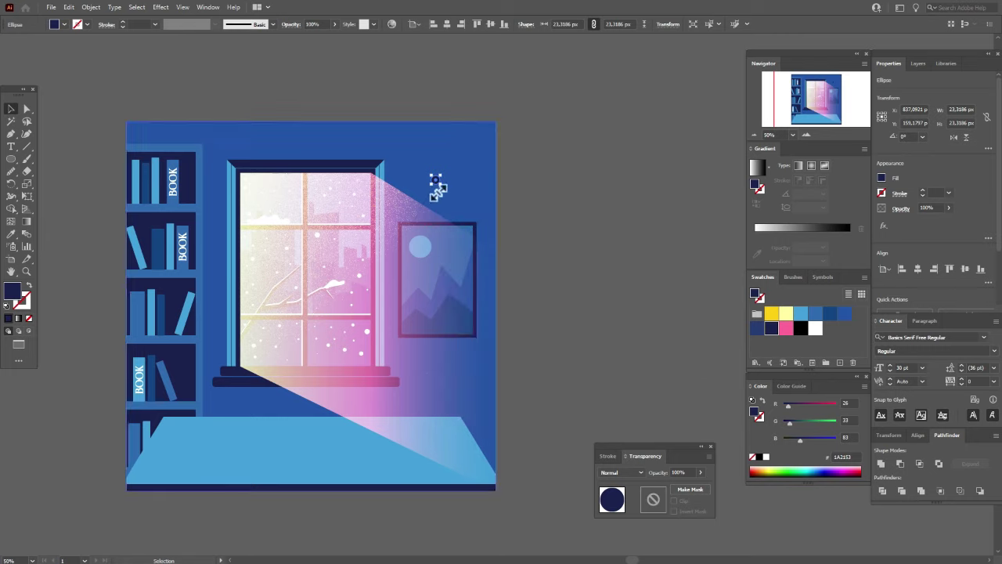
# Set the hanging string's stroke weight to 2 pt
pyautogui.click(431, 190)
pyautogui.doubleClick(937, 192)
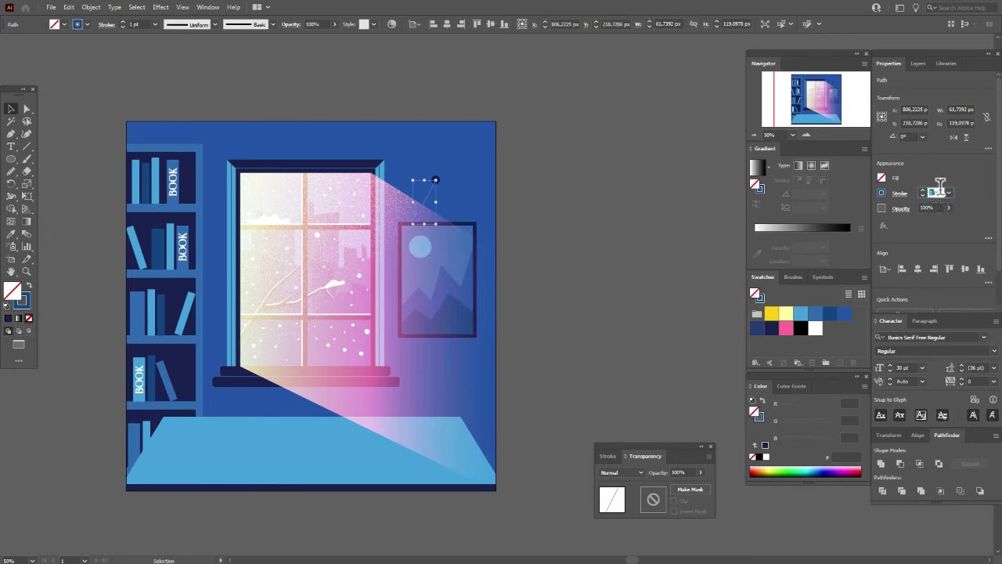
pyautogui.write('2')
pyautogui.press('Return')
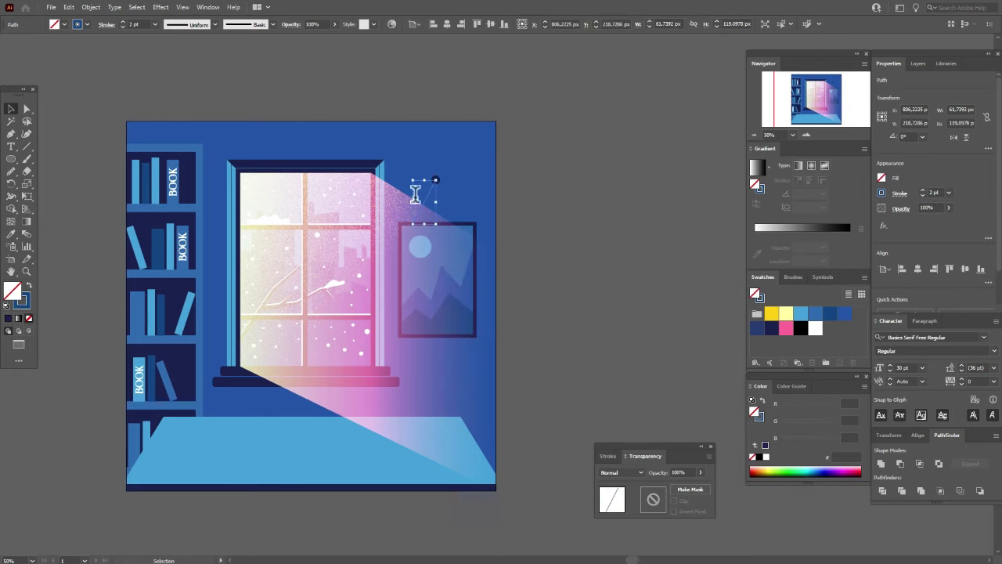
# Make a copy of the string reflected across the vertical axis and place it on the nail's other side down to the frame
pyautogui.rightClick(448, 190)
pyautogui.moveTo(537, 369)
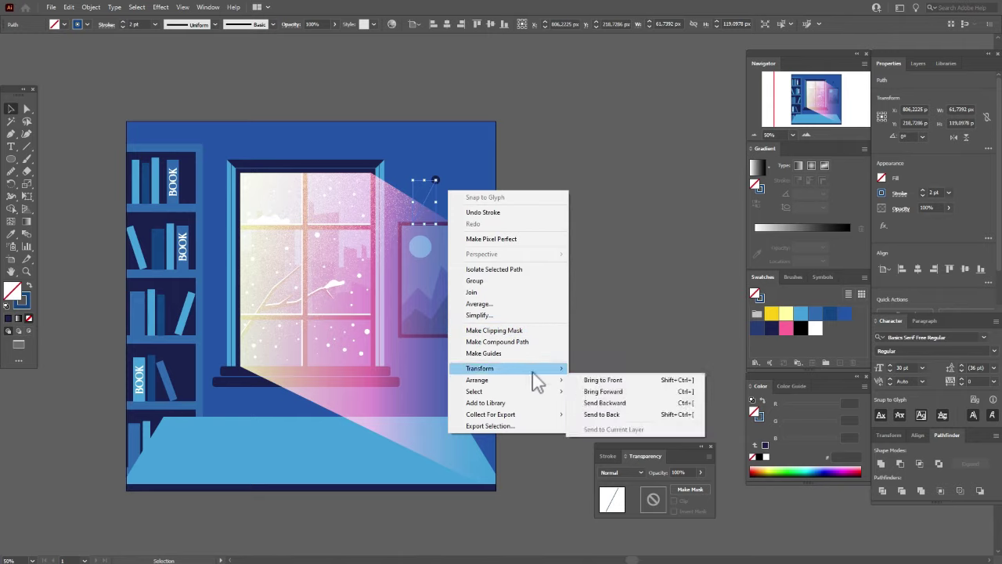
pyautogui.click(613, 407)
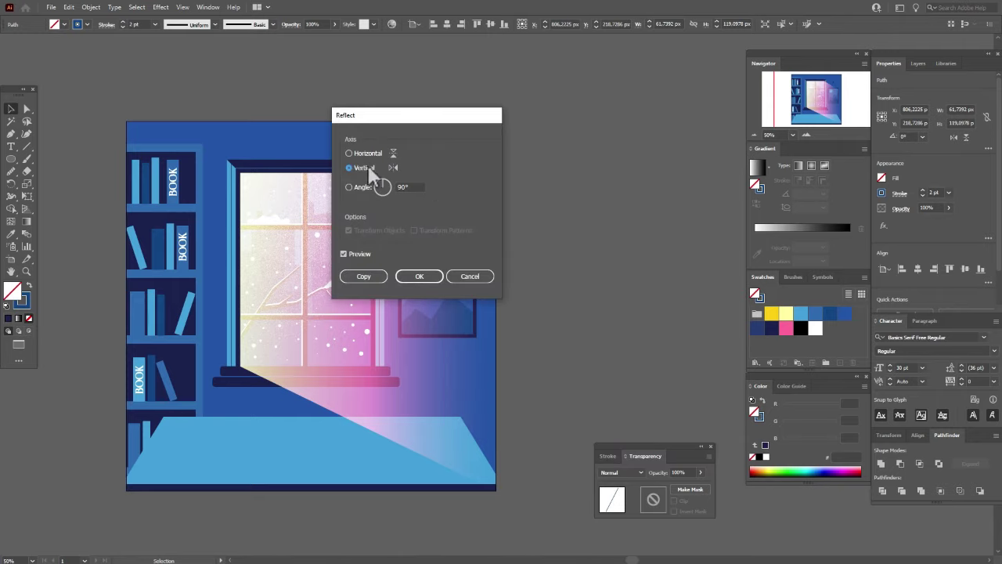
pyautogui.click(366, 167)
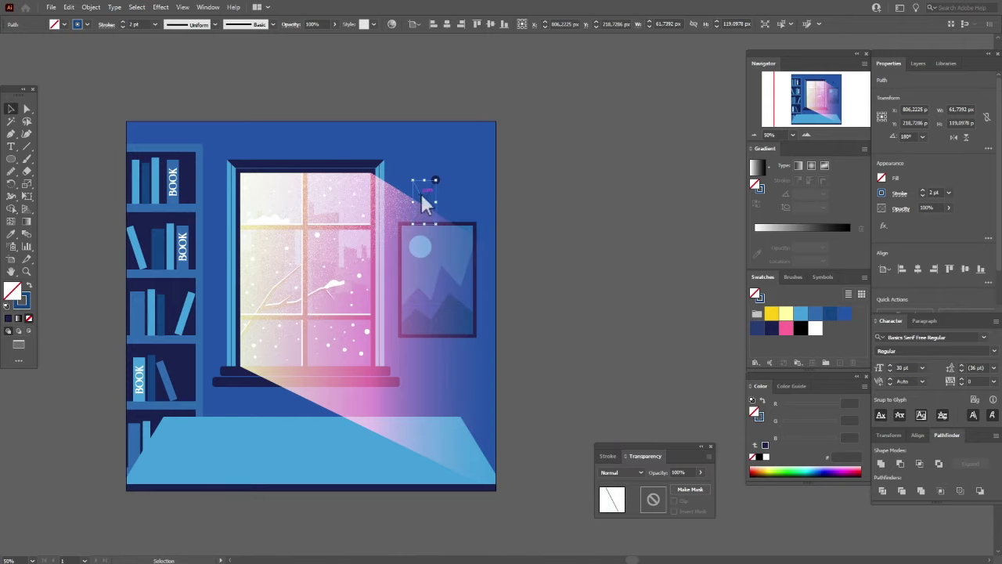
pyautogui.moveTo(431, 203); pyautogui.dragTo(446, 202)
pyautogui.click(597, 230)
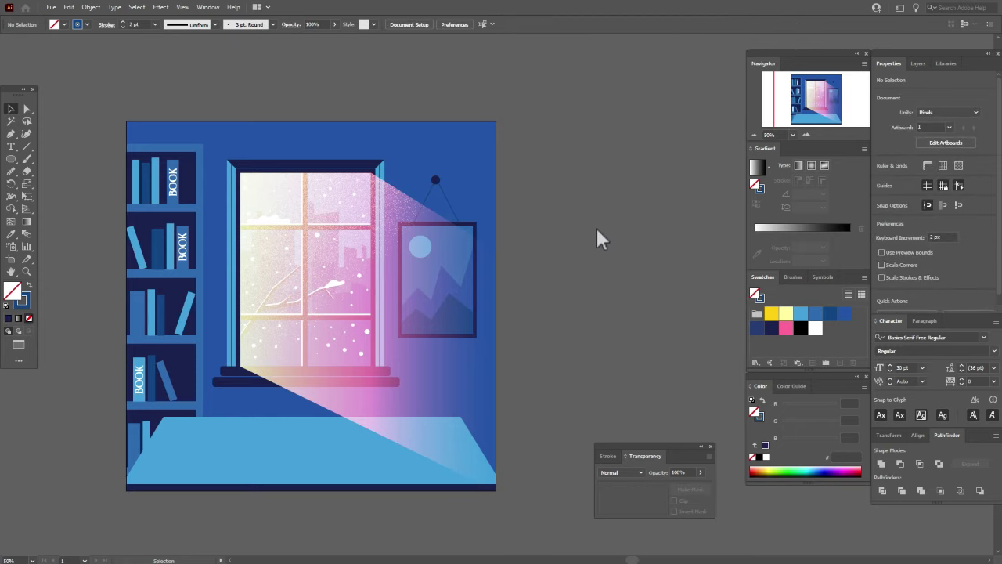
pyautogui.click(11, 271)
pyautogui.moveTo(295, 340); pyautogui.dragTo(300, 318)
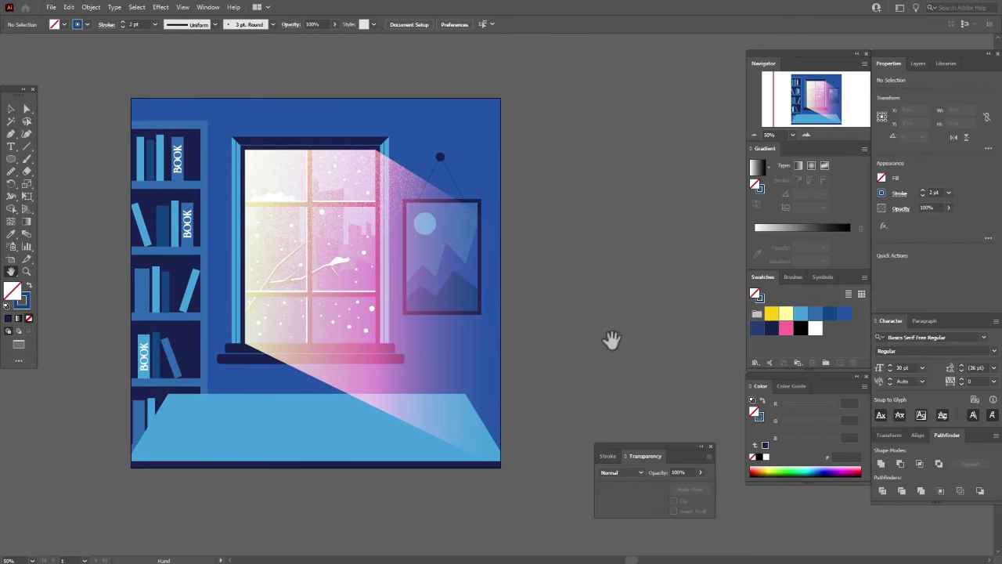